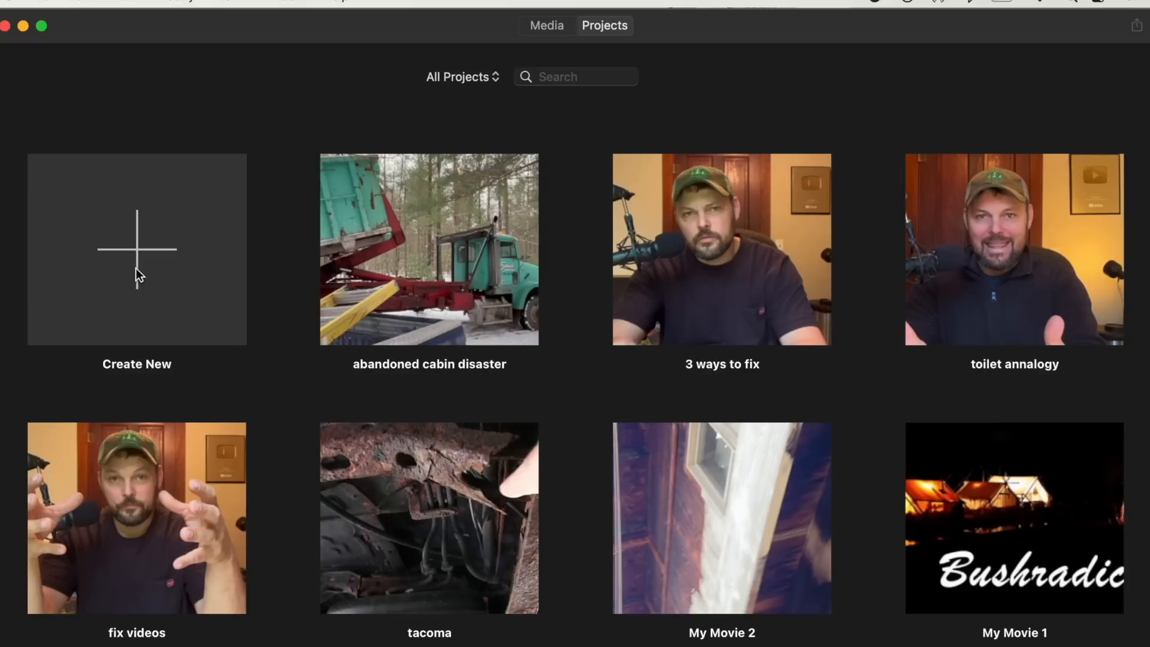
- Create a new Movie project in iMovie Library 1
left_click(146, 360)
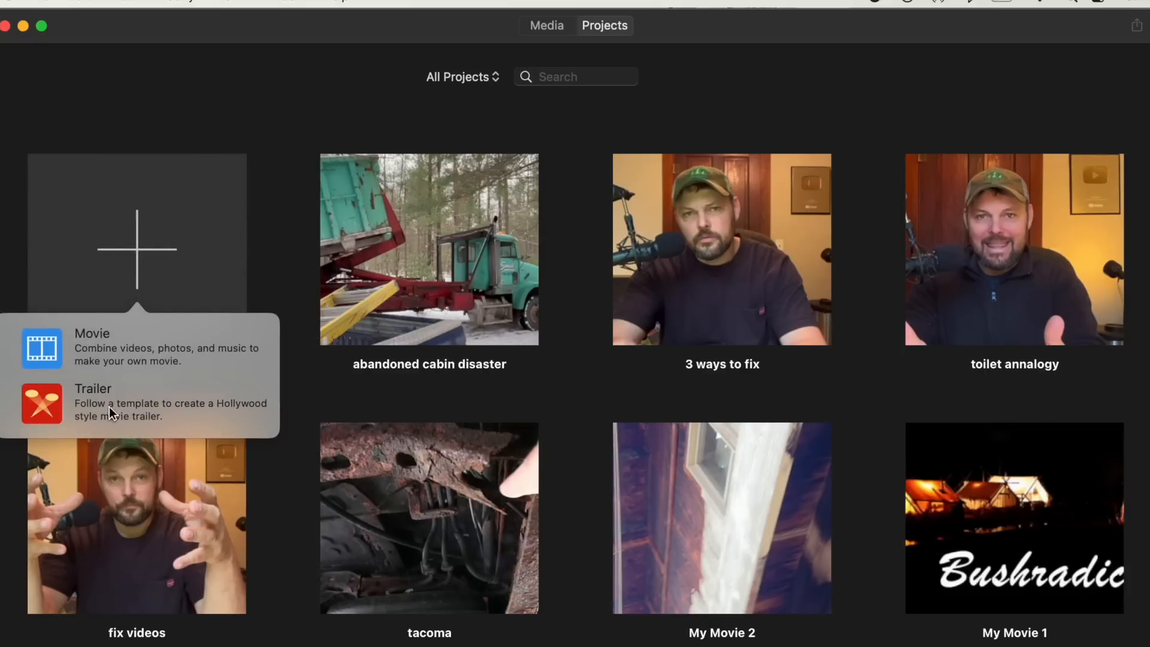
left_click(92, 333)
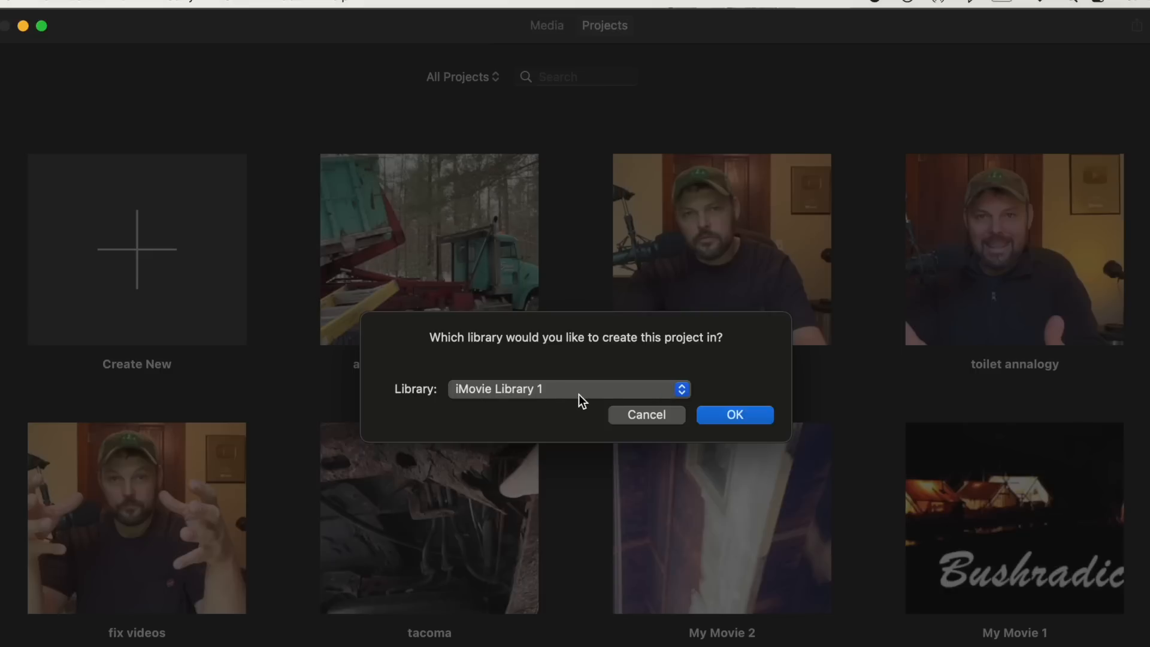
left_click(733, 414)
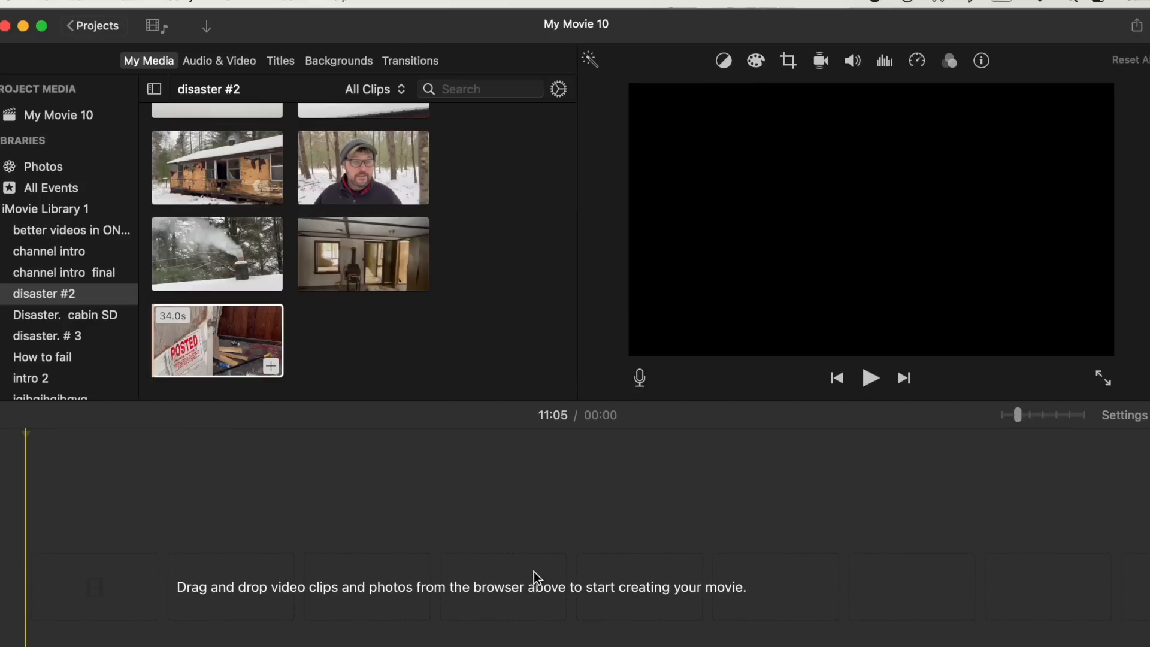
- Add the clip of the cabin beside the green dumpster from disaster #2 to the empty timeline
scroll(307, 204, "up", 10)
scroll(308, 209, "up", 15)
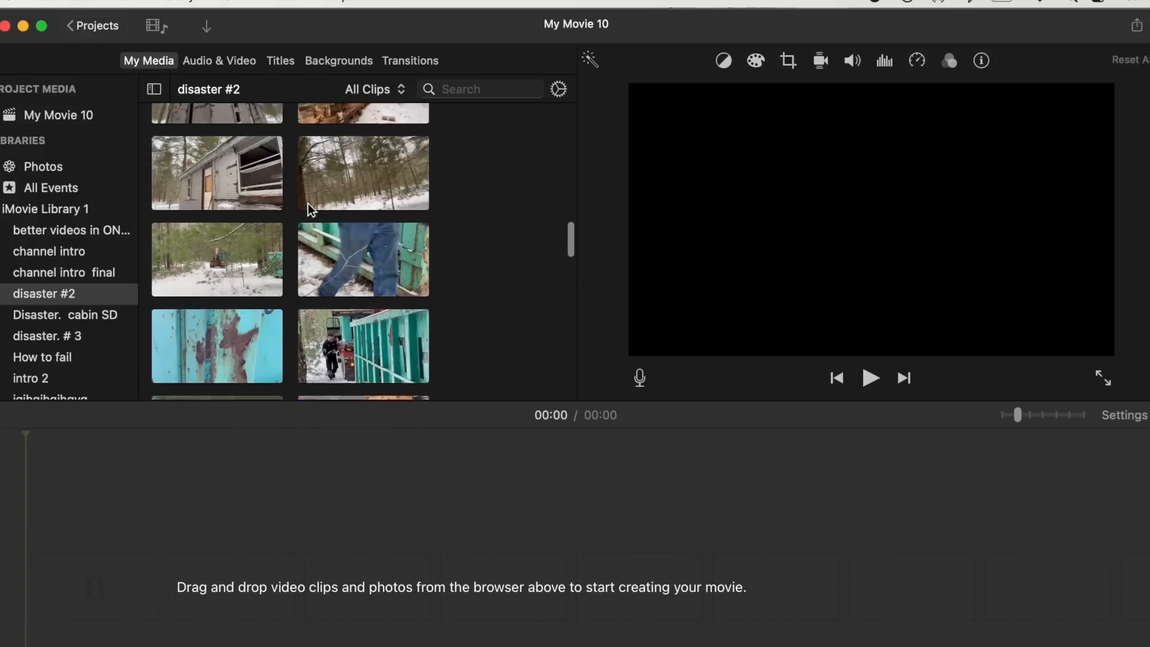
scroll(307, 204, "up", 12)
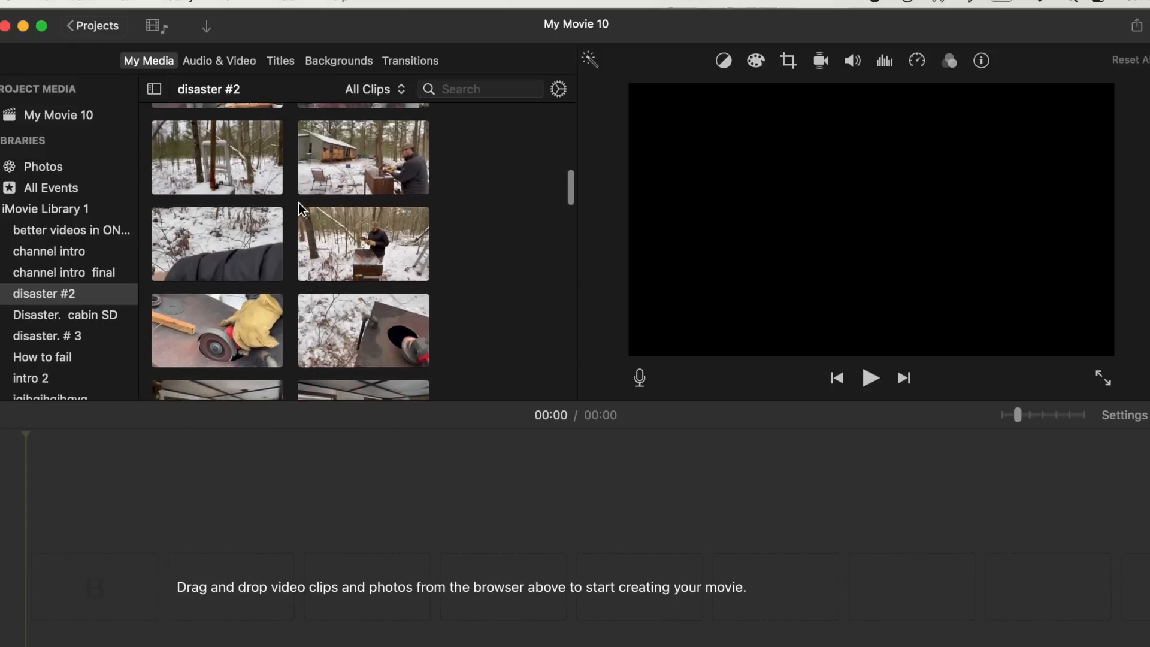
scroll(292, 193, "up", 10)
scroll(292, 194, "up", 10)
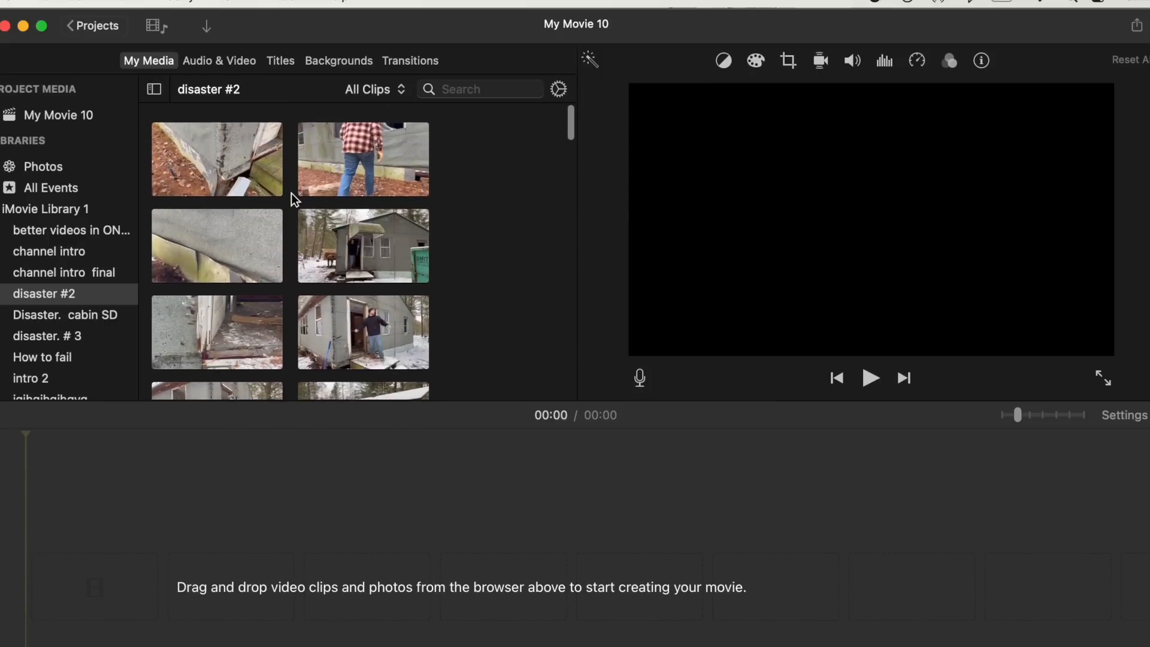
scroll(291, 193, "down", 3)
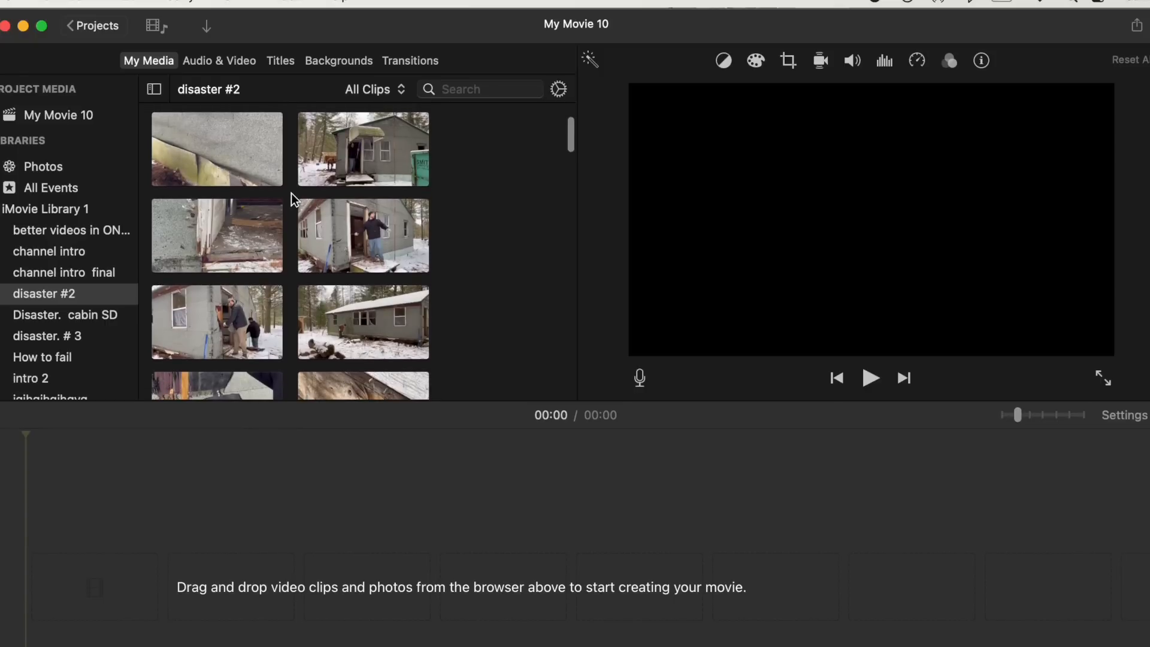
left_click(375, 153)
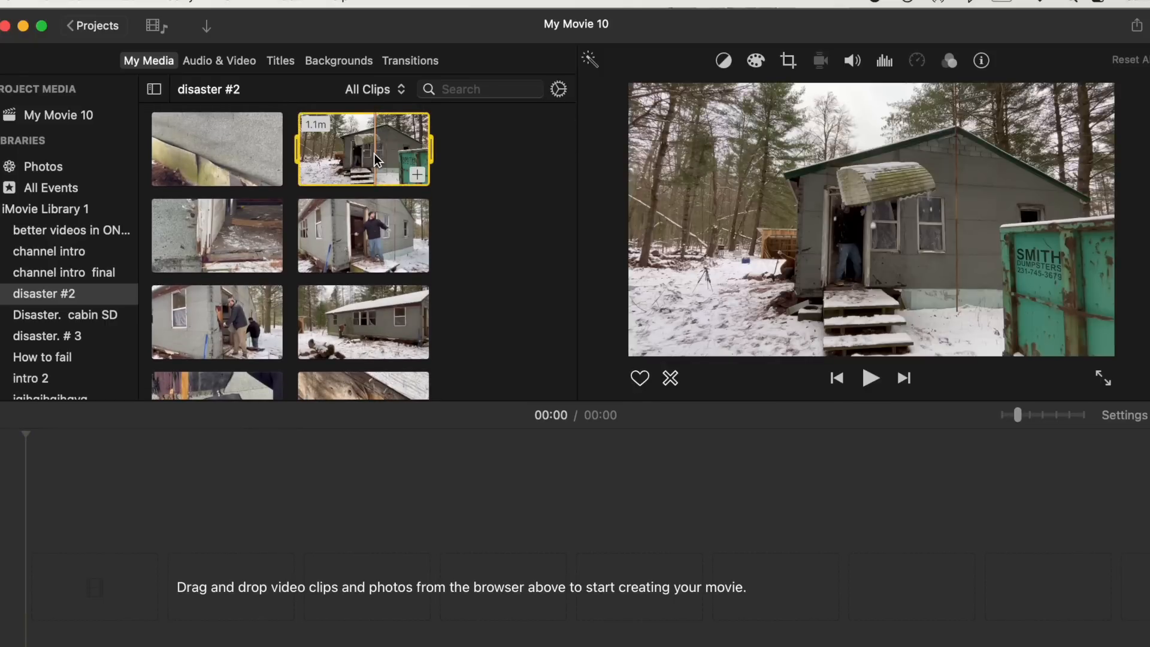
left_click_drag(374, 153, 55, 597)
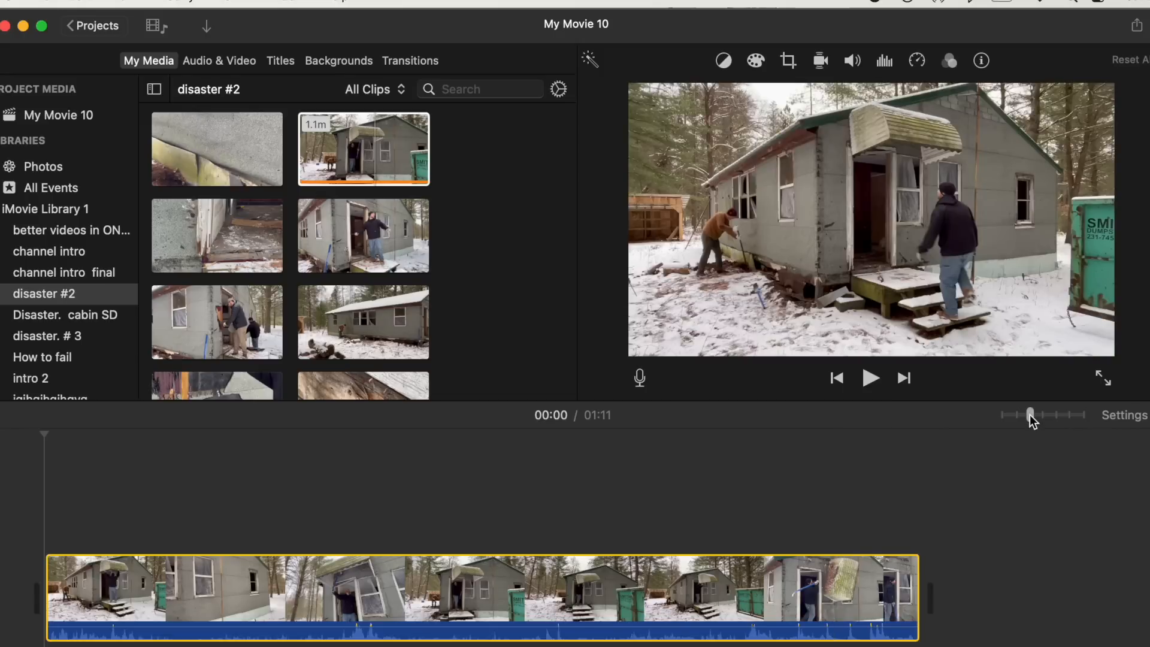
- Zoom the timeline in to inspect the clip frames, then zoom back out
left_click_drag(1036, 414, 1079, 410)
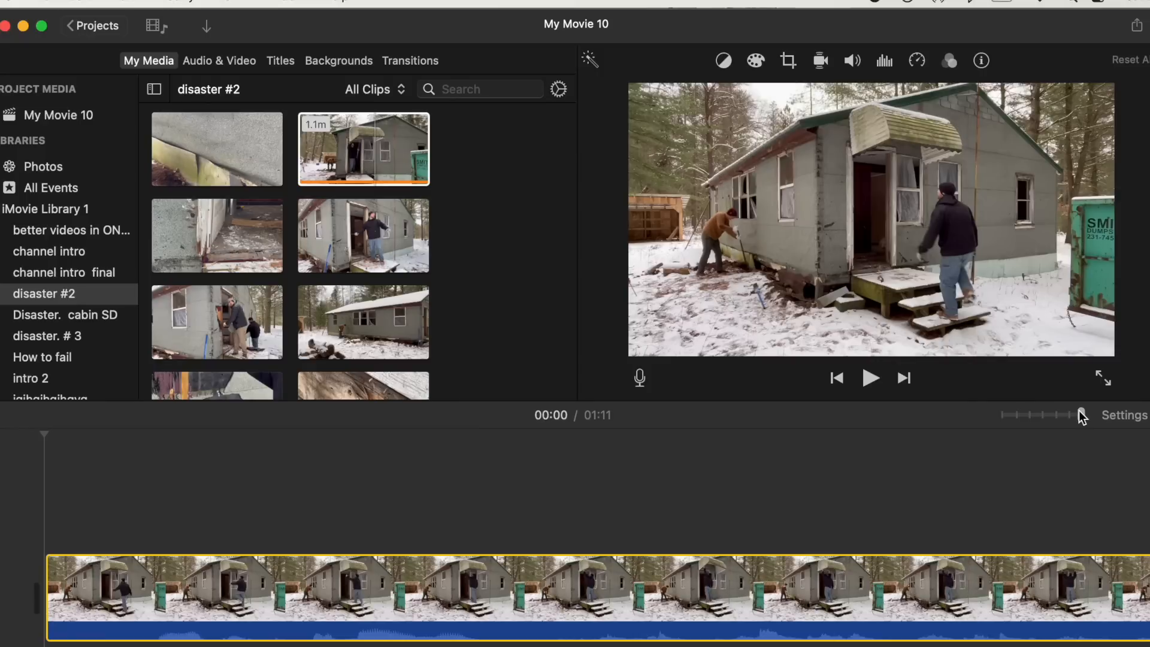
scroll(962, 584, "right", 7)
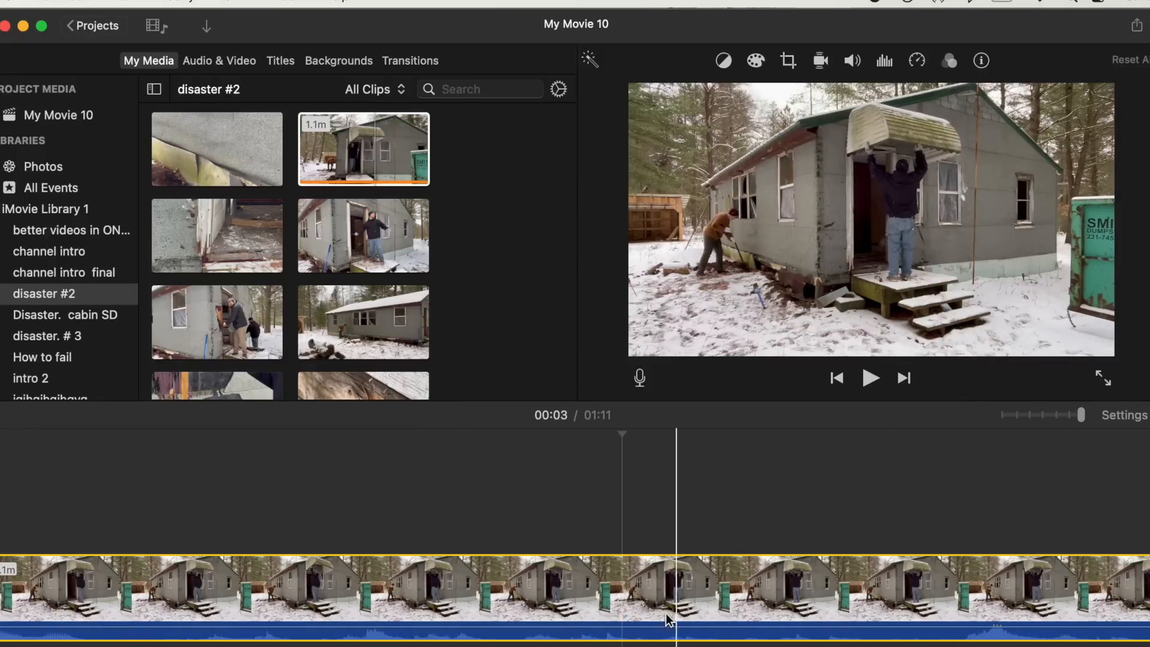
left_click(635, 617)
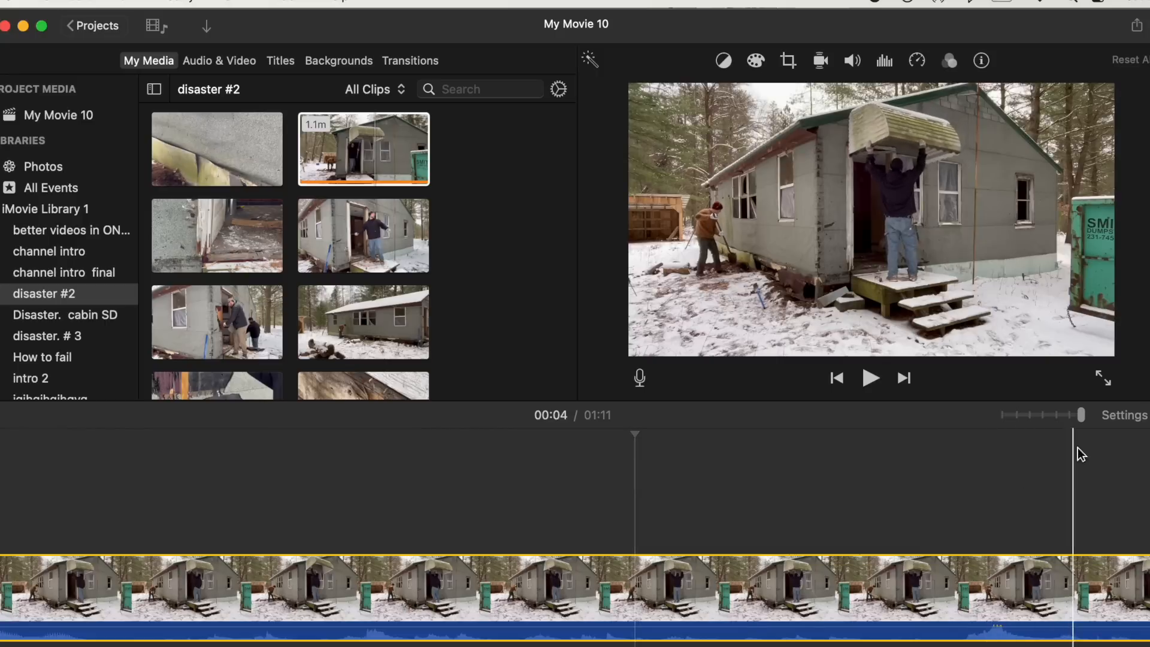
left_click_drag(1082, 414, 1007, 418)
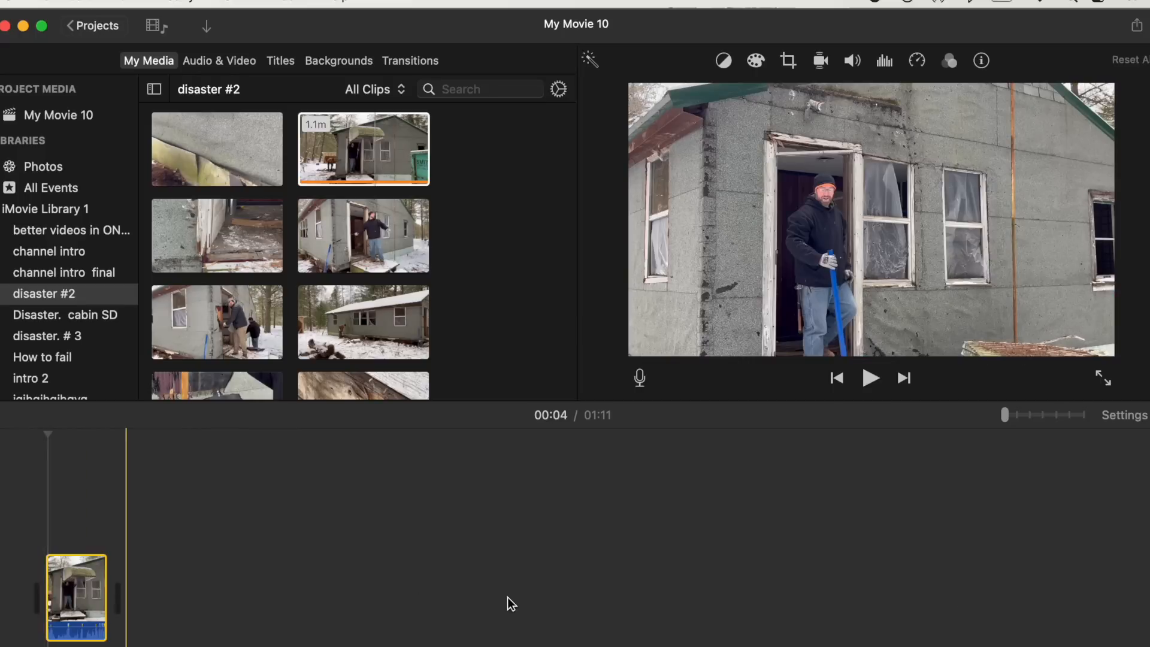
left_click_drag(1004, 414, 1084, 418)
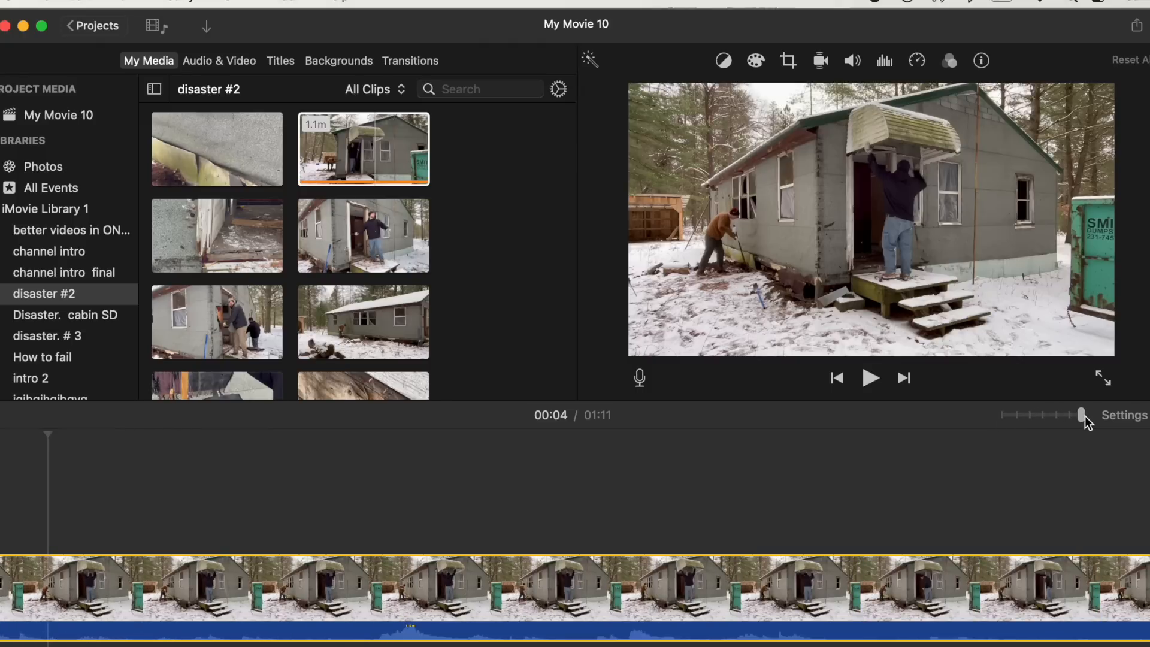
left_click_drag(1082, 416, 1004, 418)
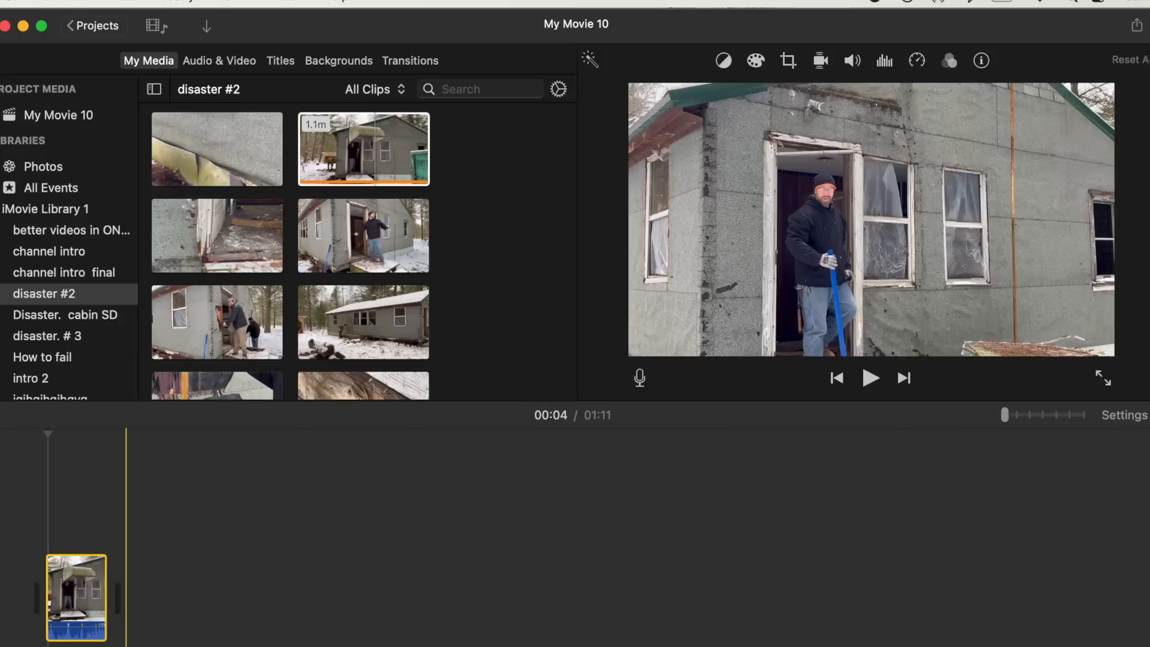
- Add the doorway step clip and the clip of the man in the doorway after the first clip in the timeline
left_click(196, 254)
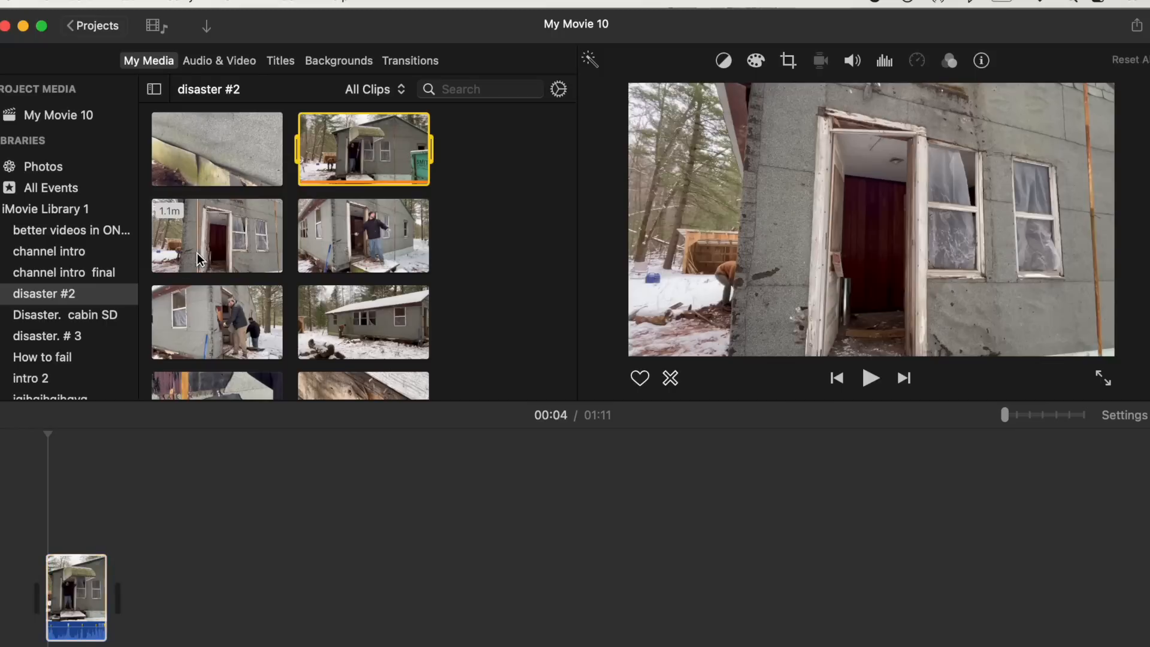
left_click_drag(203, 253, 177, 588)
left_click(377, 246)
left_click_drag(376, 245, 237, 595)
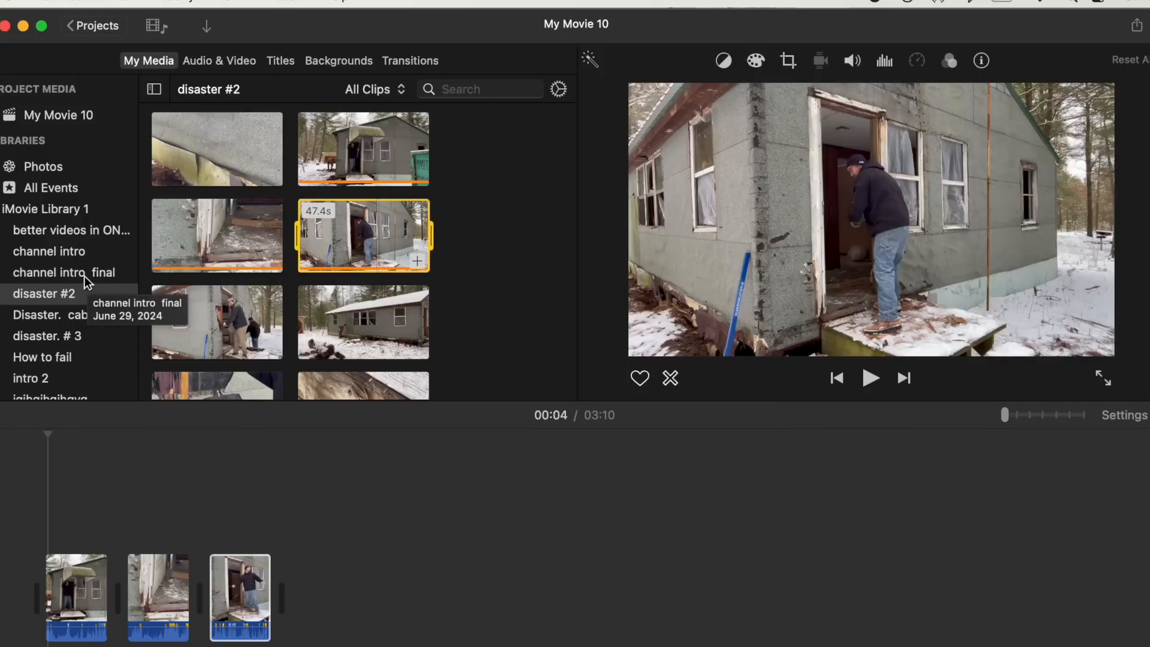
- Browse the channel intro and channel intro final events, then scroll through the library's event list
left_click(55, 254)
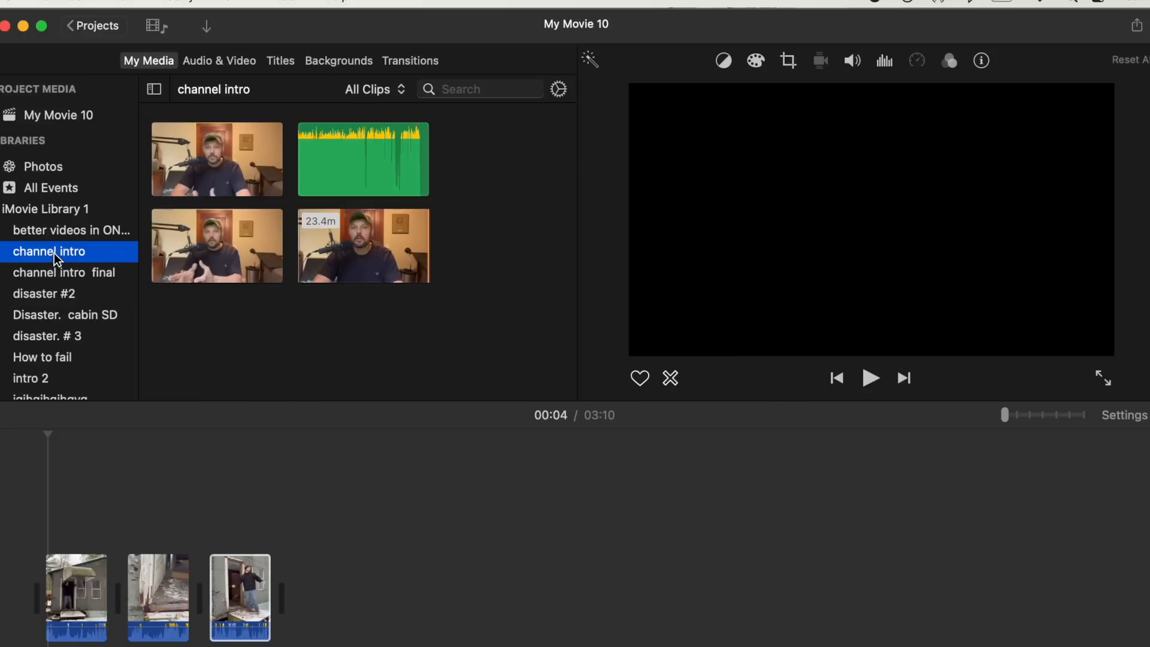
left_click(55, 274)
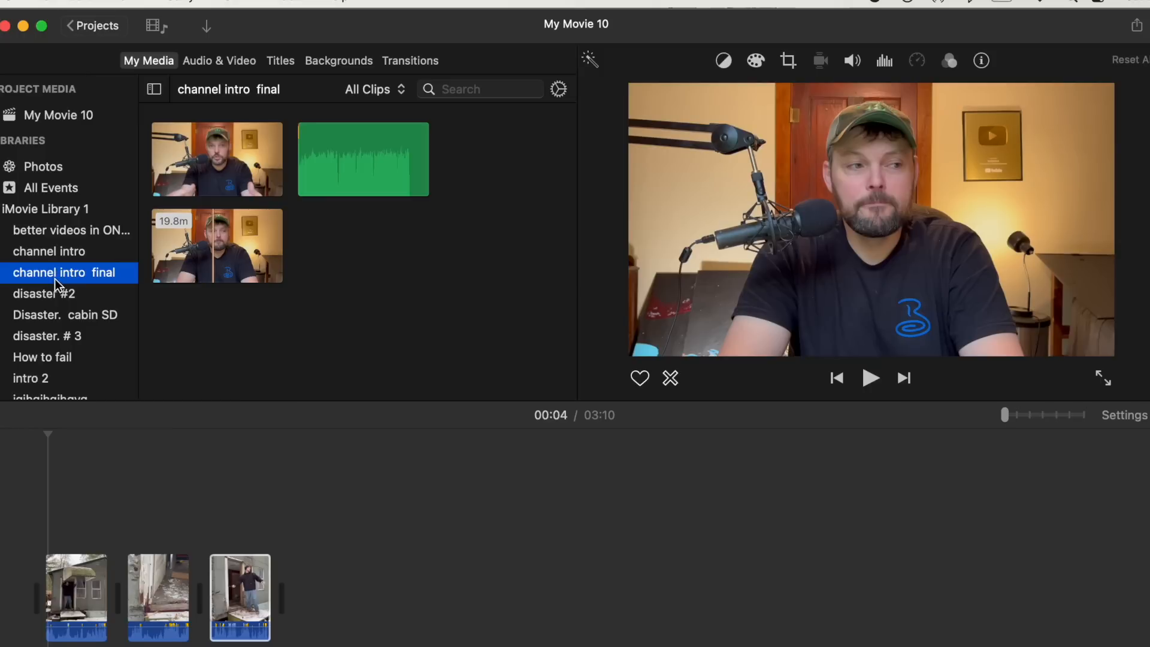
double_click(36, 293)
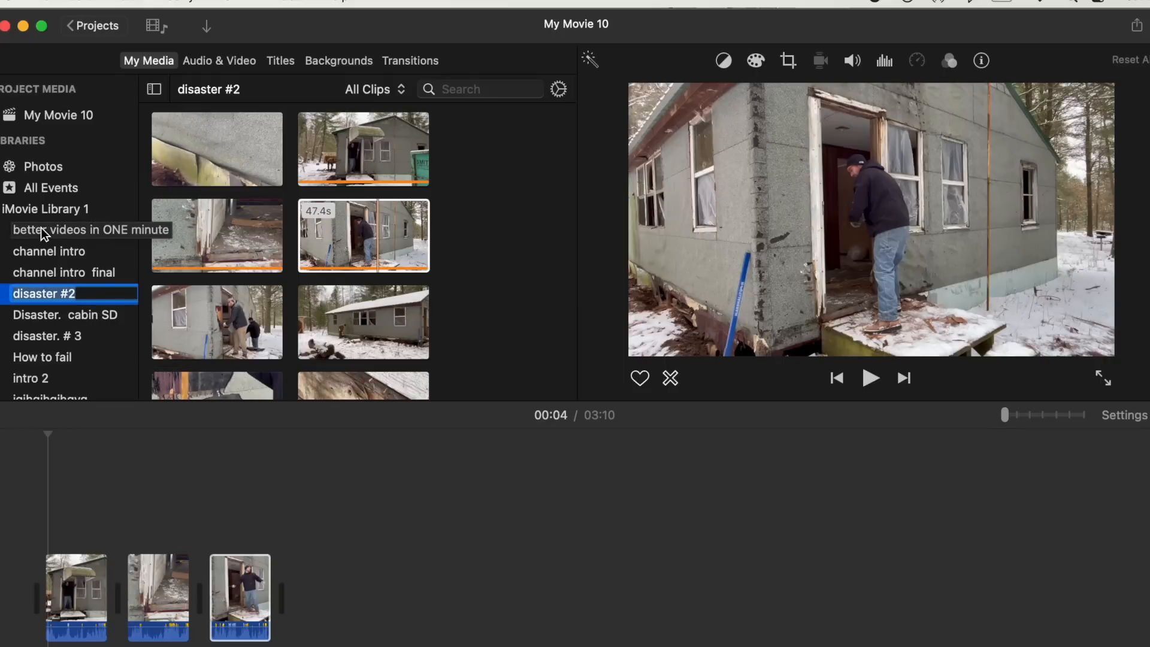
scroll(45, 326, "down", 5)
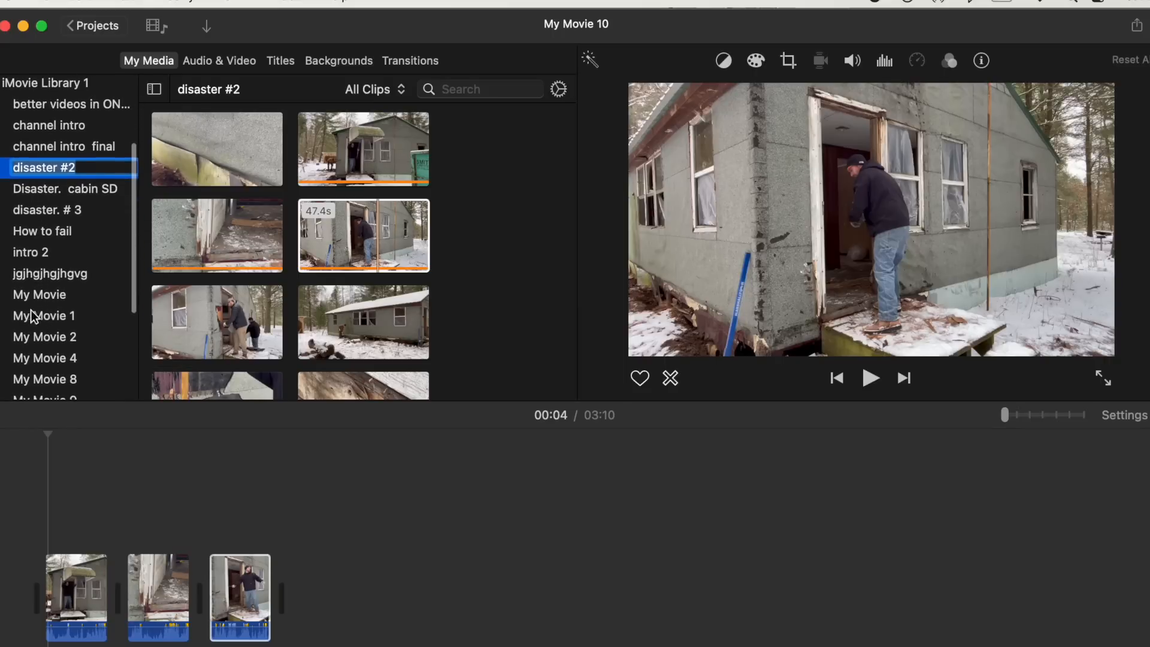
scroll(30, 322, "down", 6)
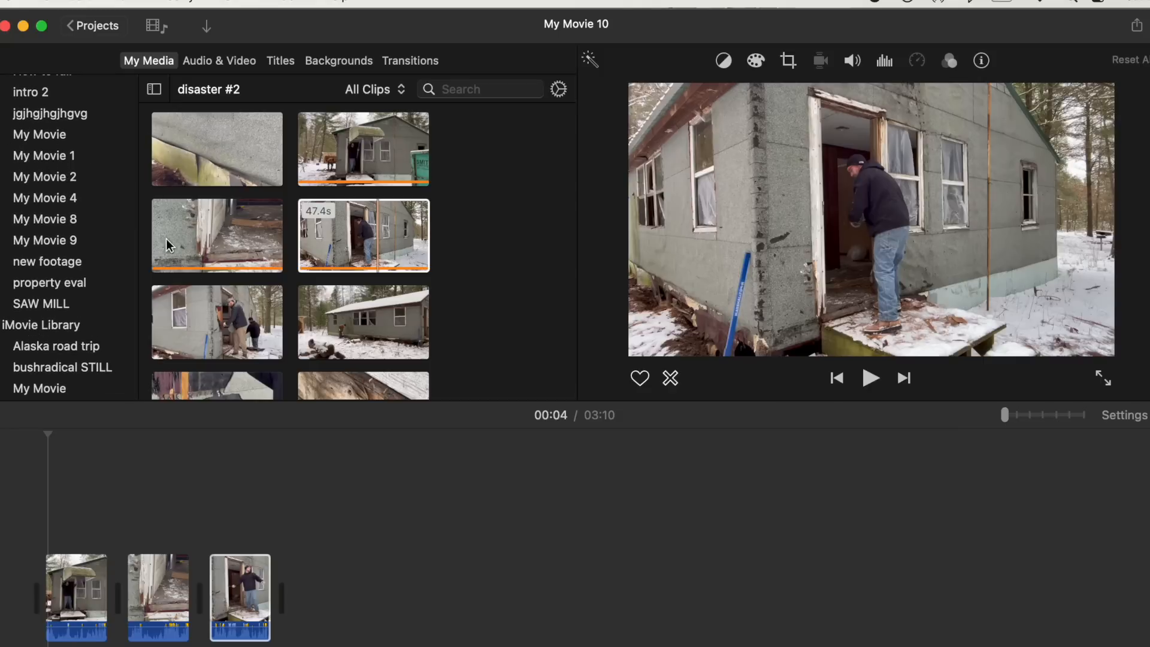
left_click(339, 243)
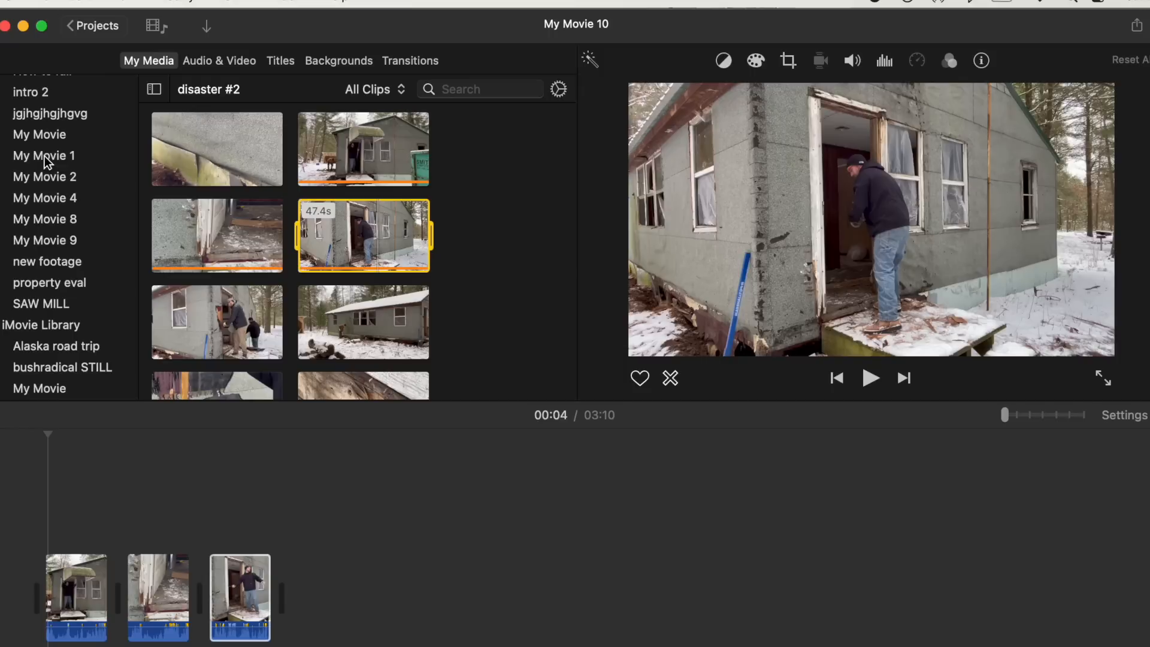
scroll(48, 180, "up", 8)
scroll(48, 252, "down", 5)
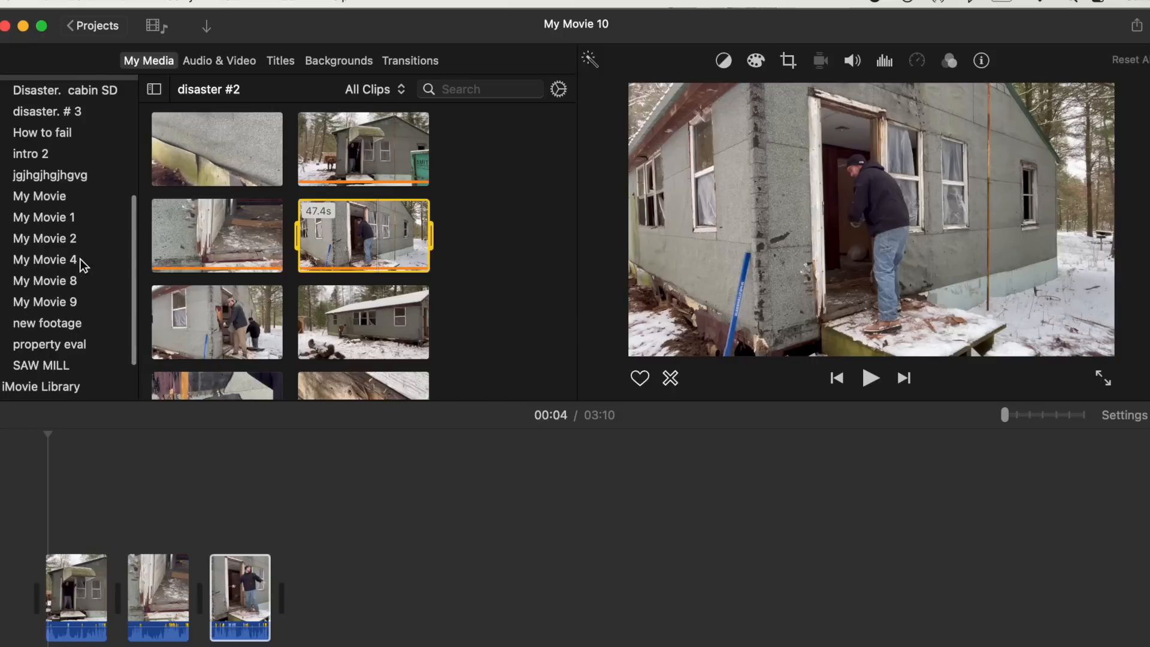
- Browse the My Movie 8, My Movie 9, SAW MILL and new footage events, then return to disaster #2's clips
left_click(37, 286)
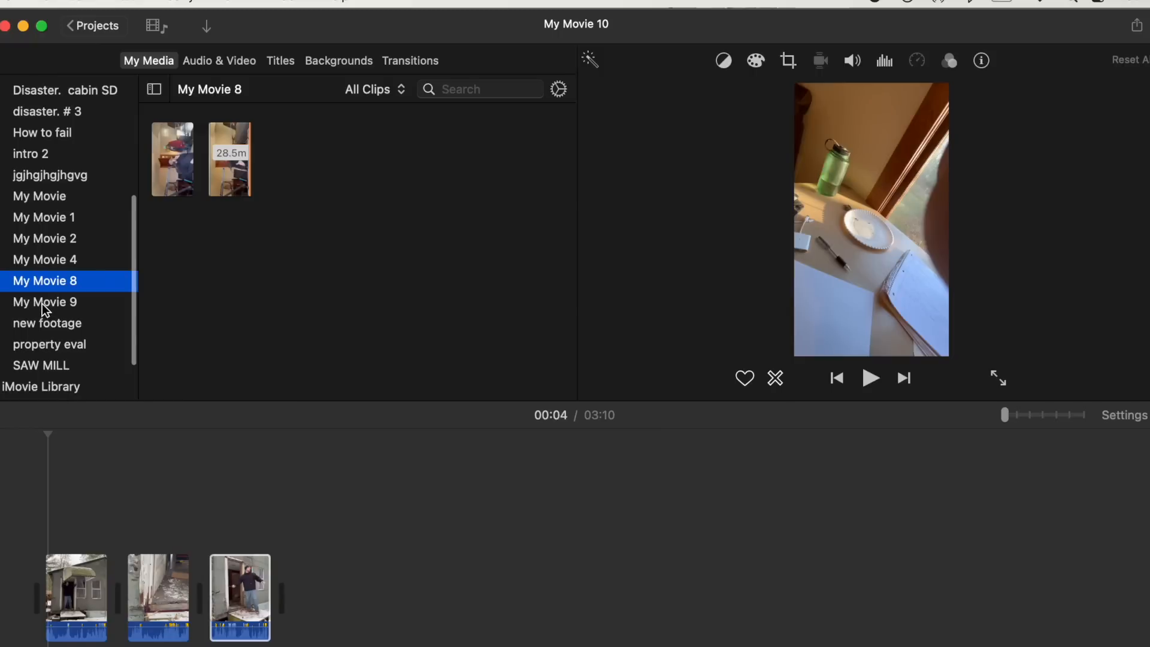
left_click(42, 303)
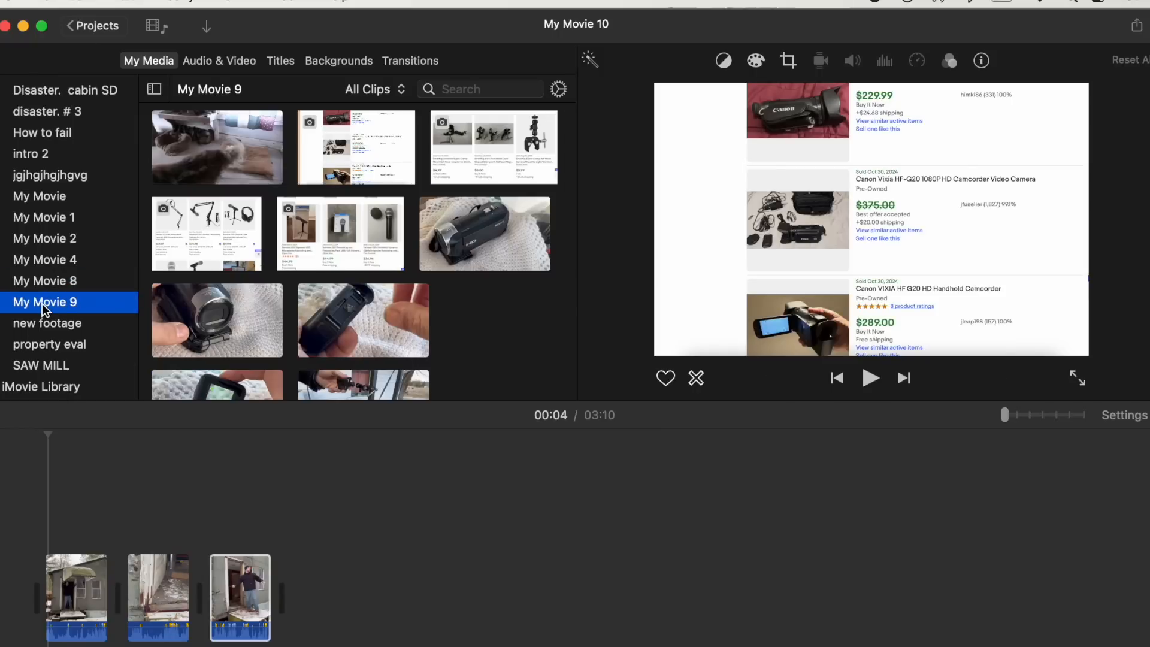
scroll(42, 304, "down", 3)
left_click(42, 303)
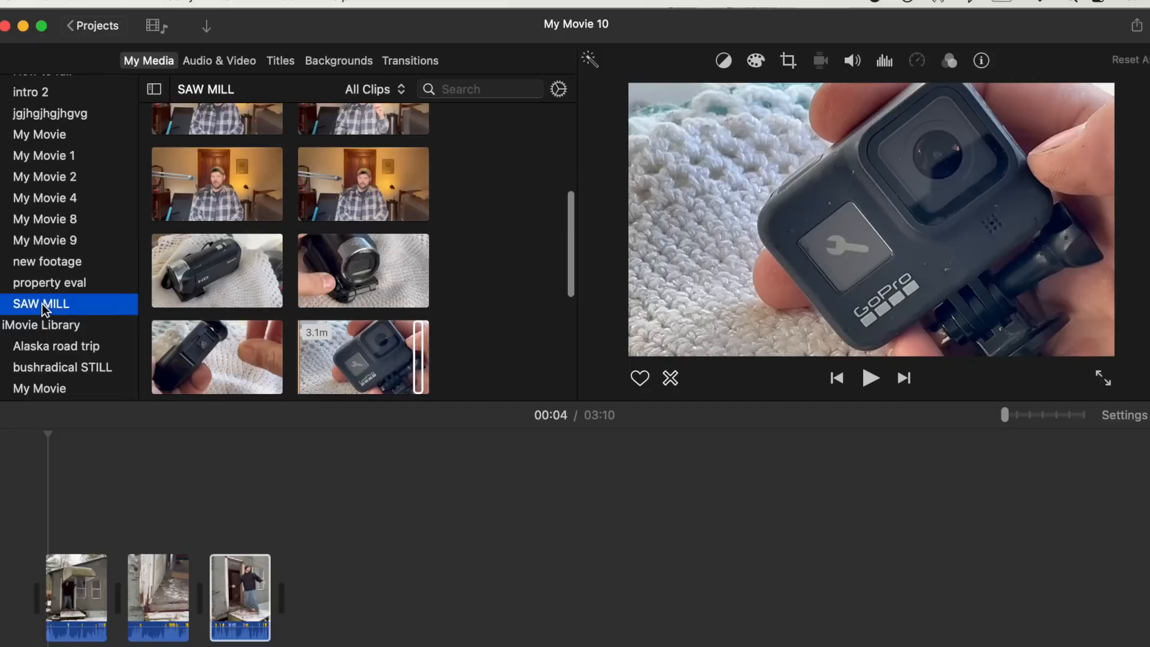
left_click(45, 261)
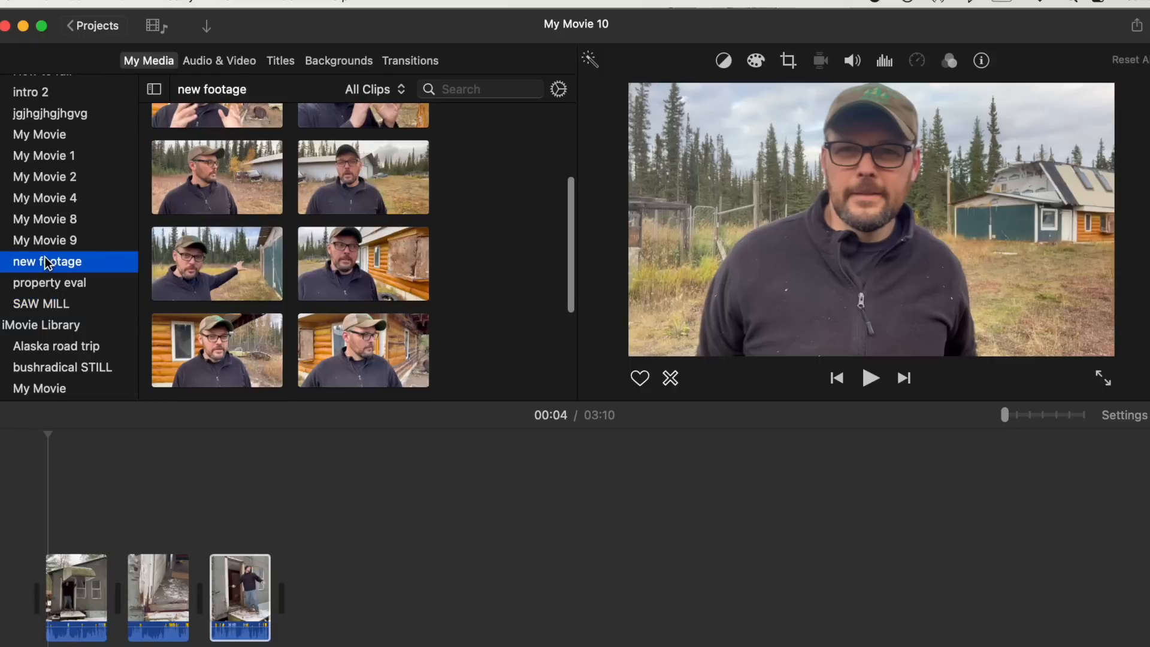
scroll(45, 256, "up", 10)
scroll(45, 256, "down", 1)
left_click(44, 293)
scroll(205, 274, "down", 10)
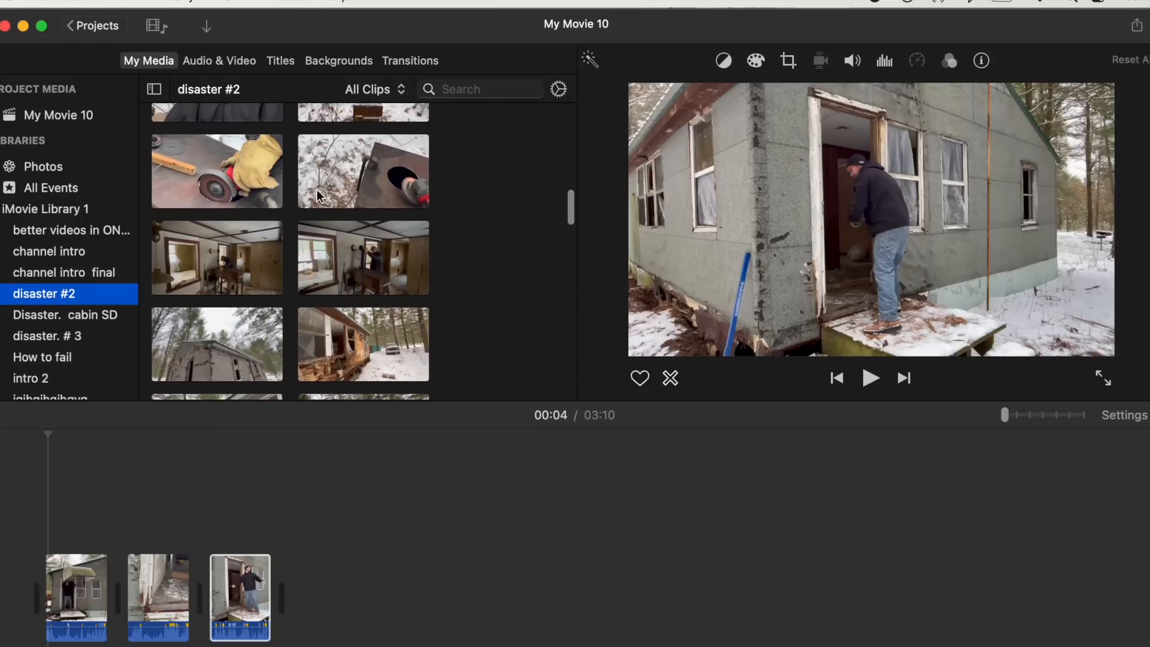
scroll(230, 156, "up", 3)
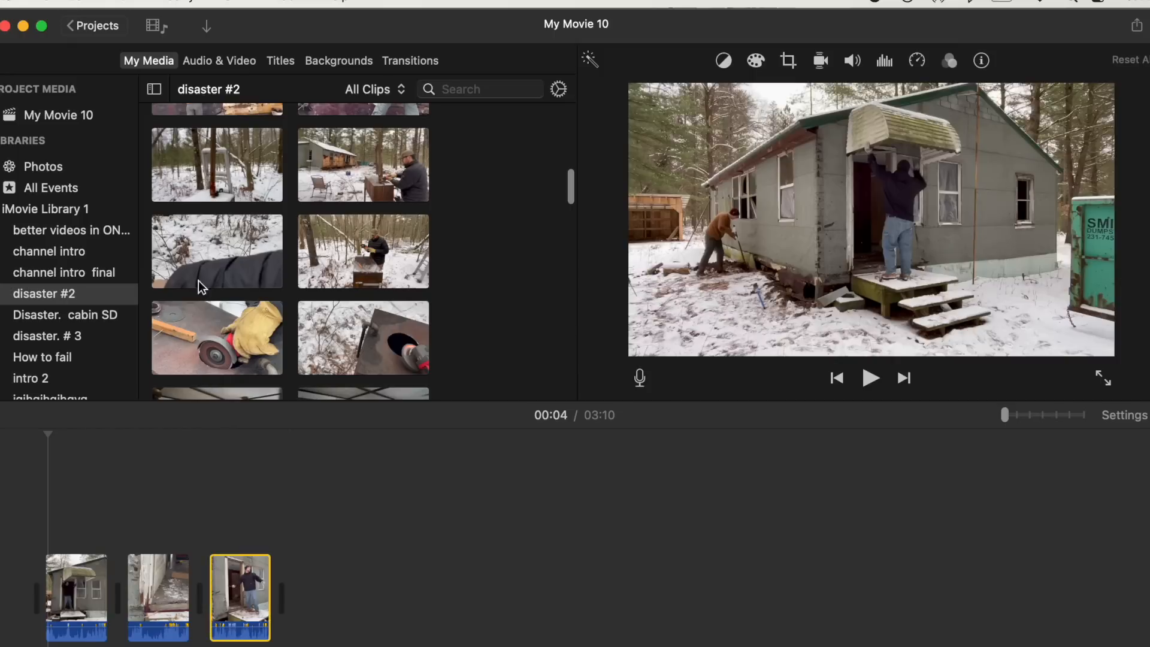
scroll(364, 237, "up", 10)
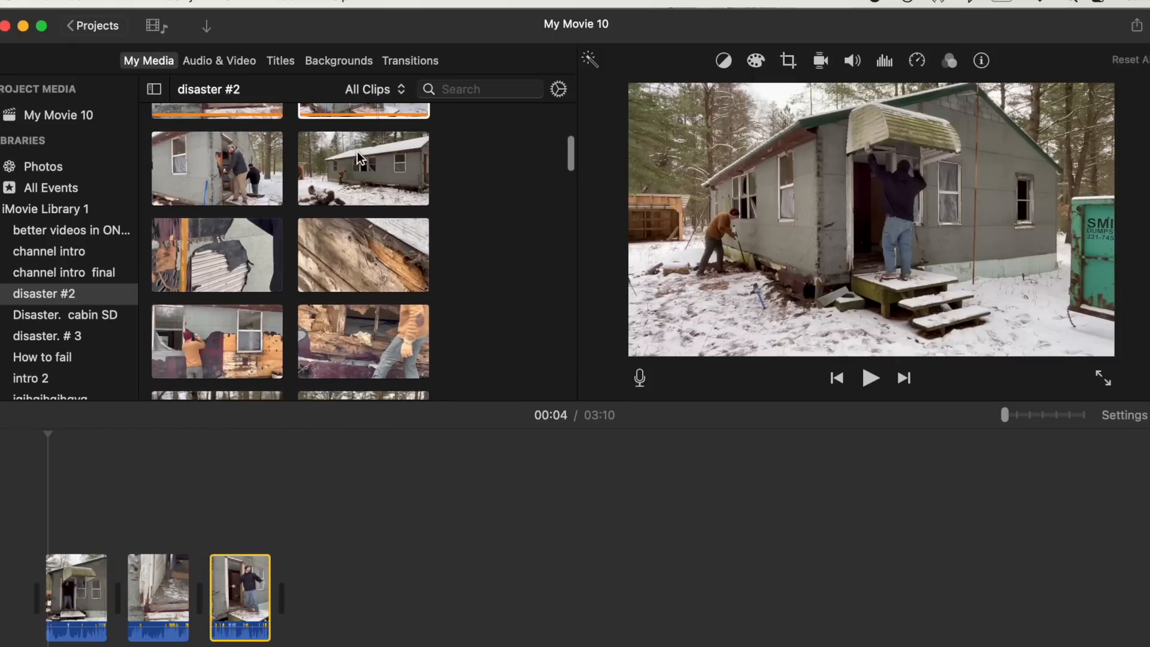
scroll(357, 153, "down", 2)
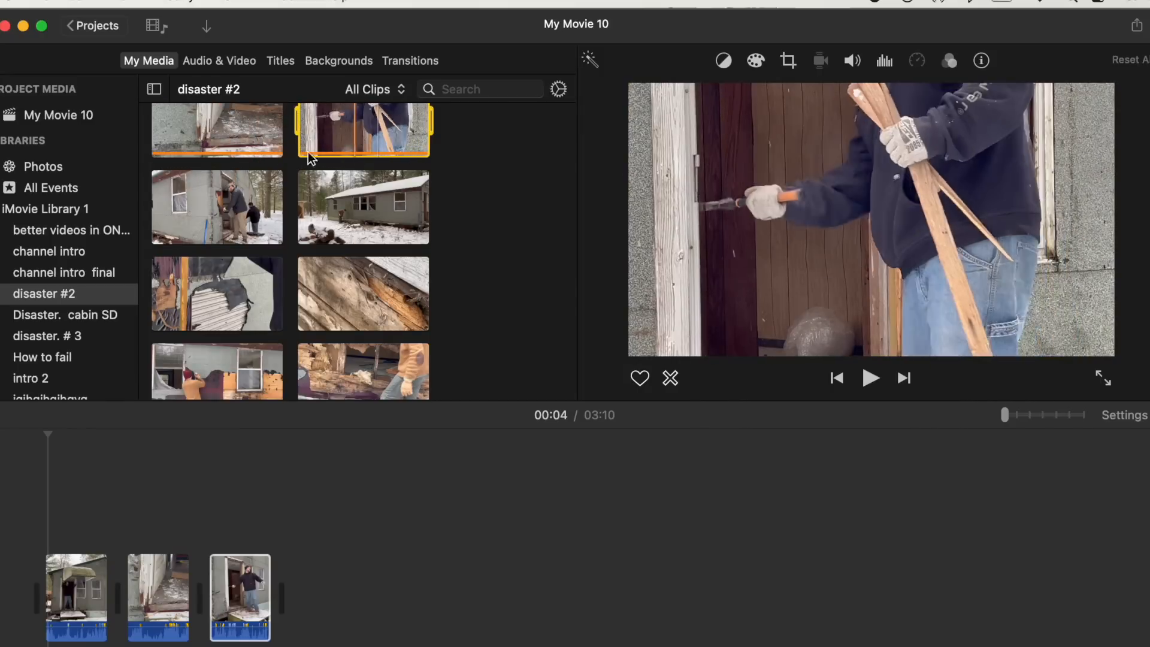
- Append the clip of two men at the cabin wall and the wide cabin shot to the end of the timeline
left_click(234, 208)
left_click(270, 233)
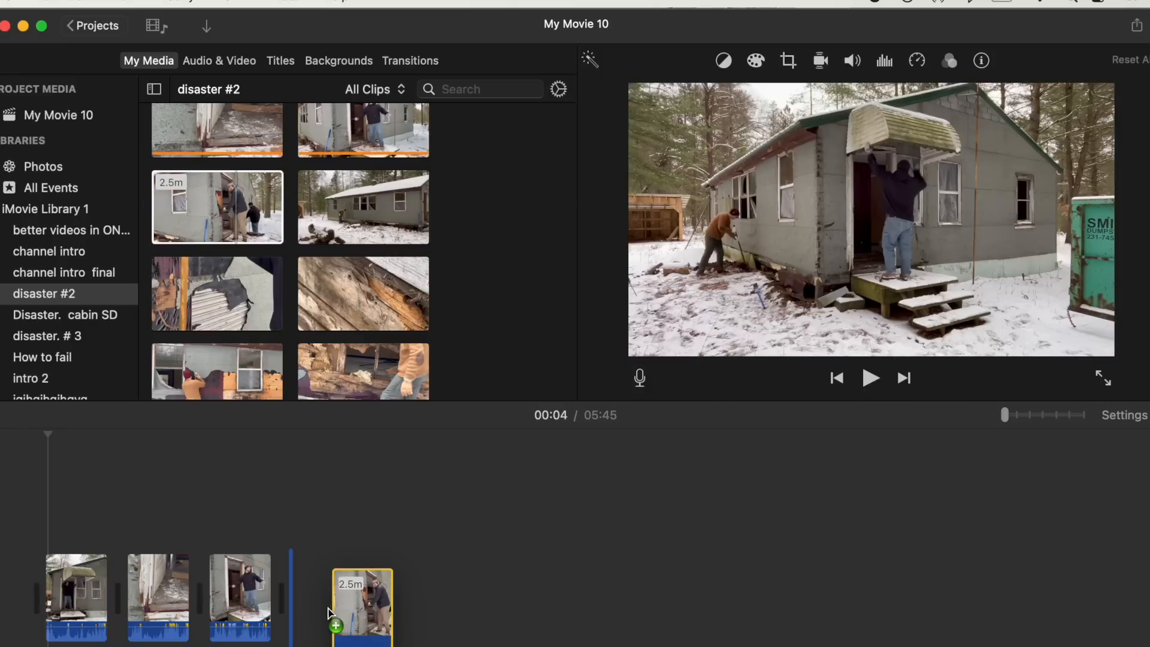
left_click_drag(352, 222, 401, 598)
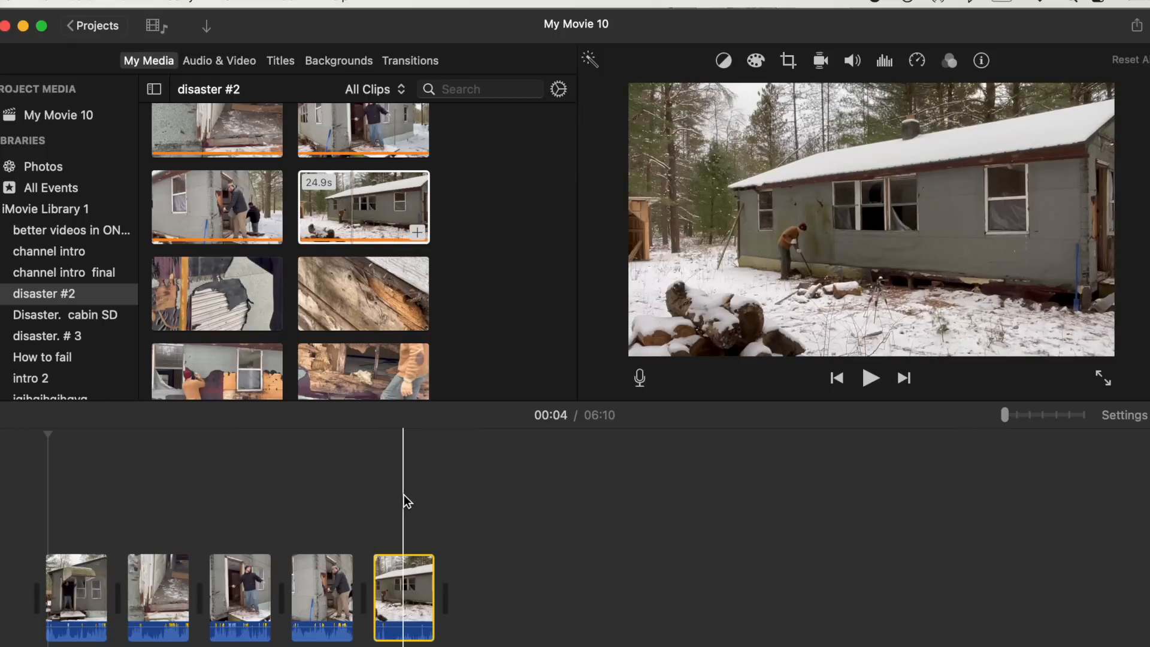
left_click_drag(1008, 414, 1056, 415)
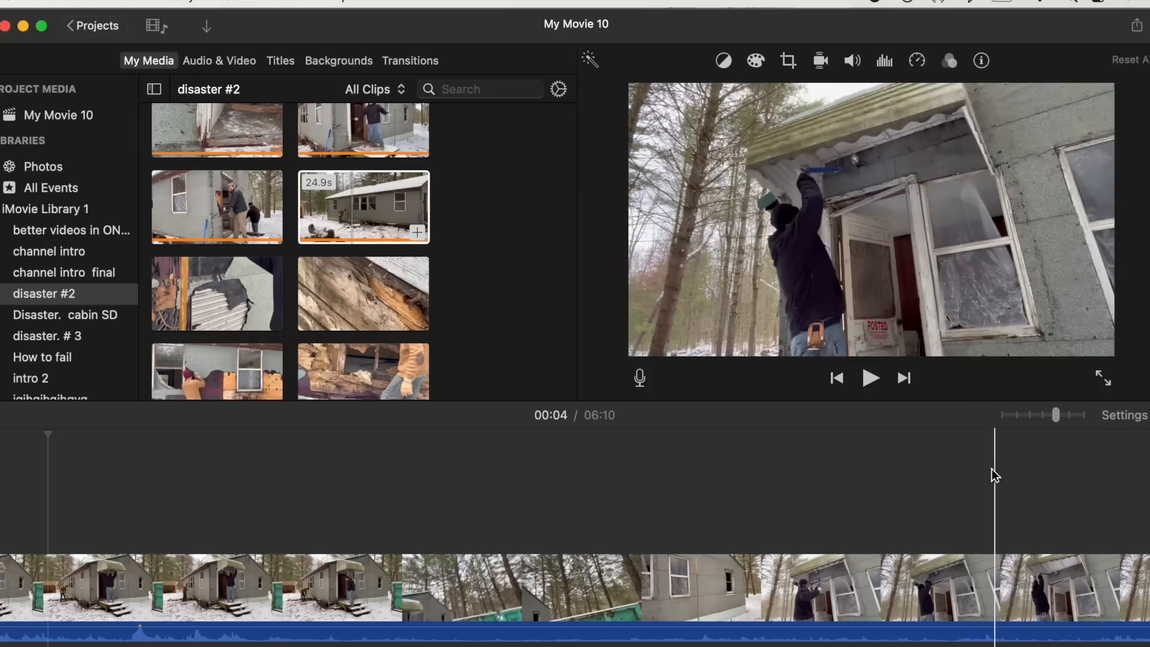
- Play the timeline from its start to review the opening clips
scroll(432, 510, "left", 5)
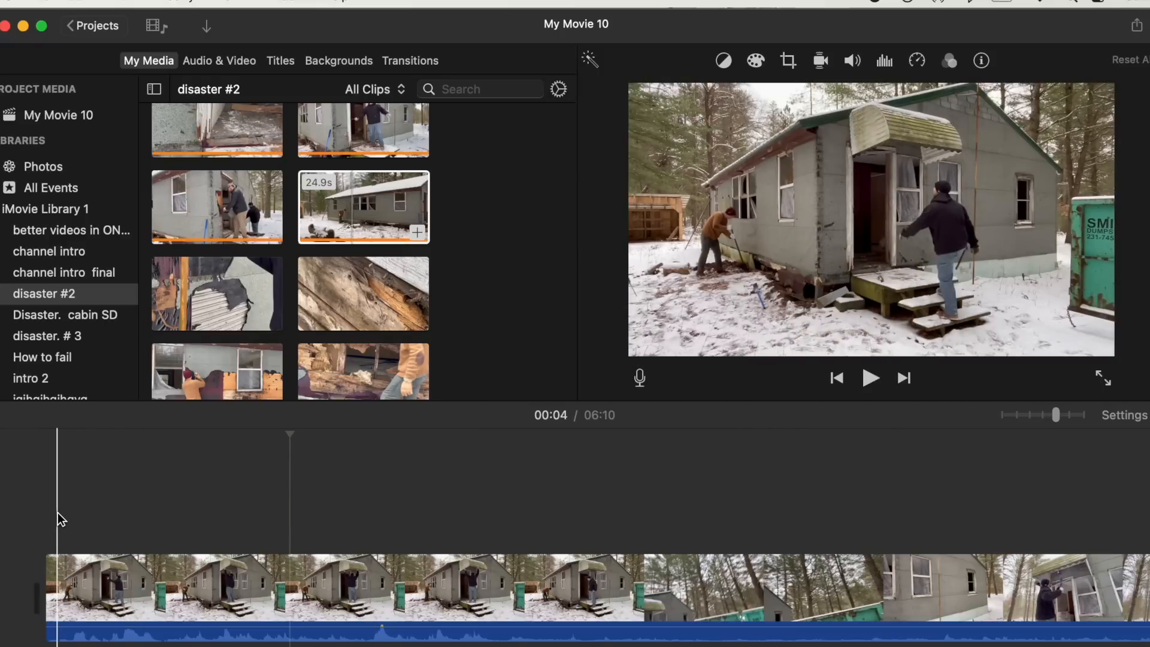
key("space")
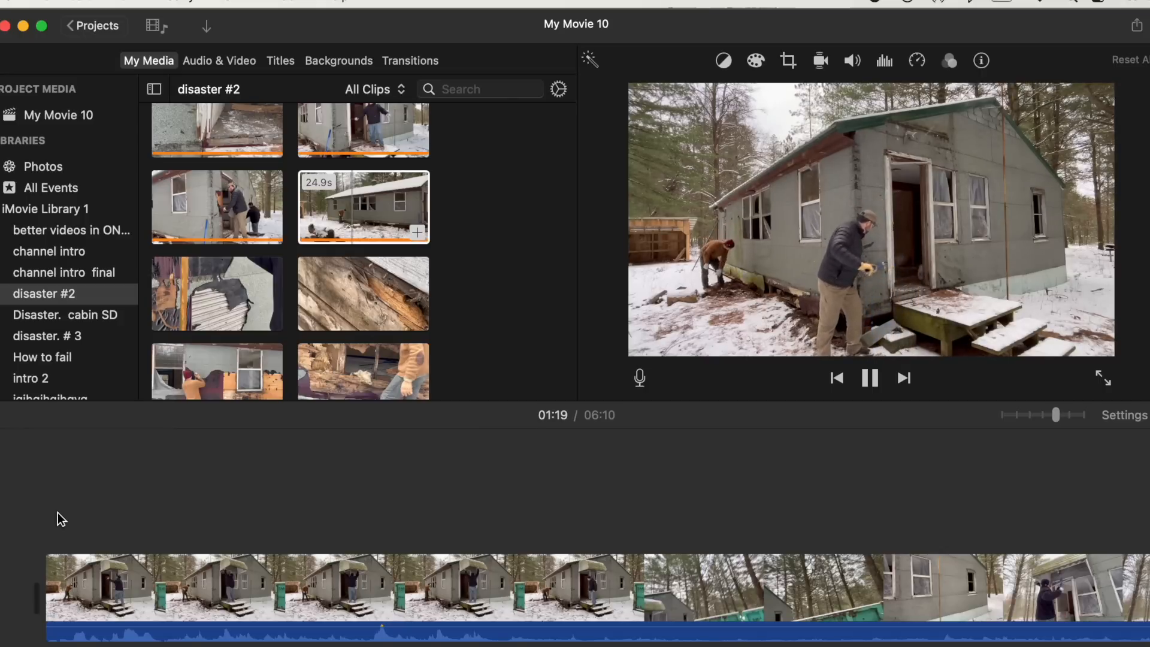
key("space")
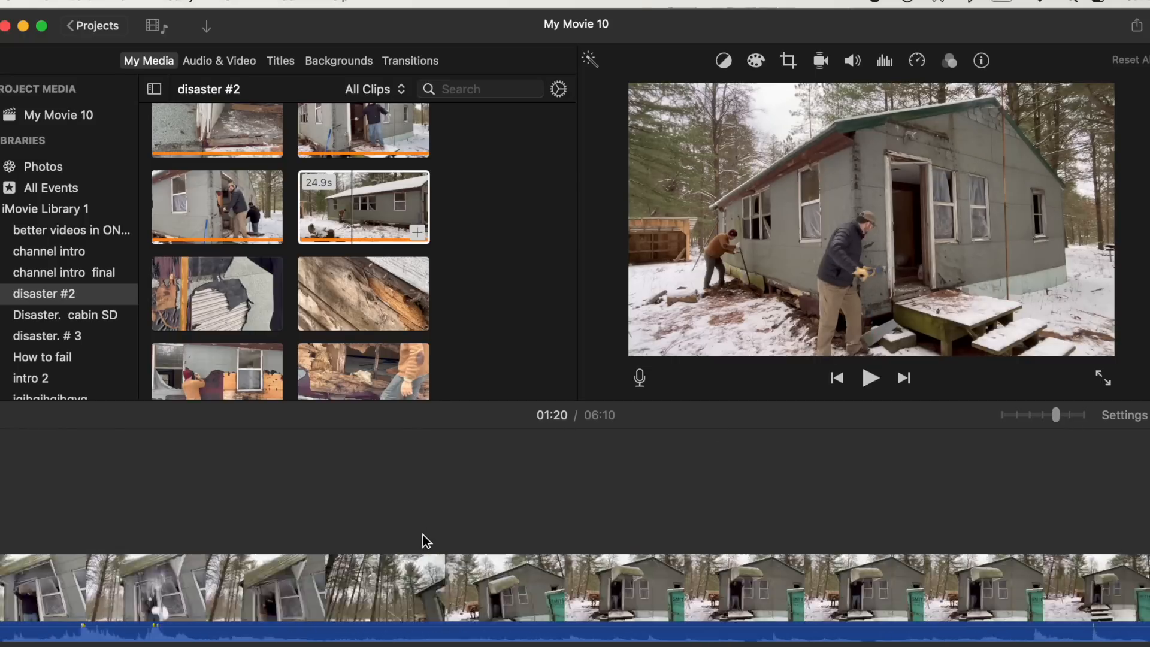
- Split the first timeline clip at about 2 seconds, then trim the first piece's end and start shorter
scroll(426, 533, "left", 5)
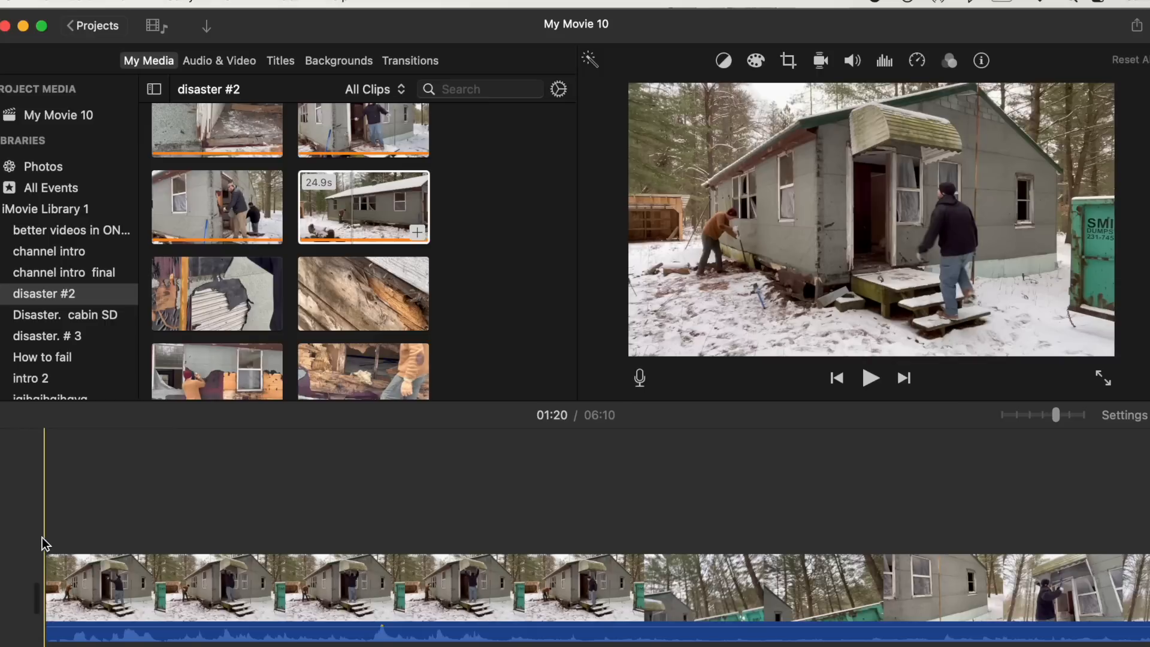
left_click(219, 610)
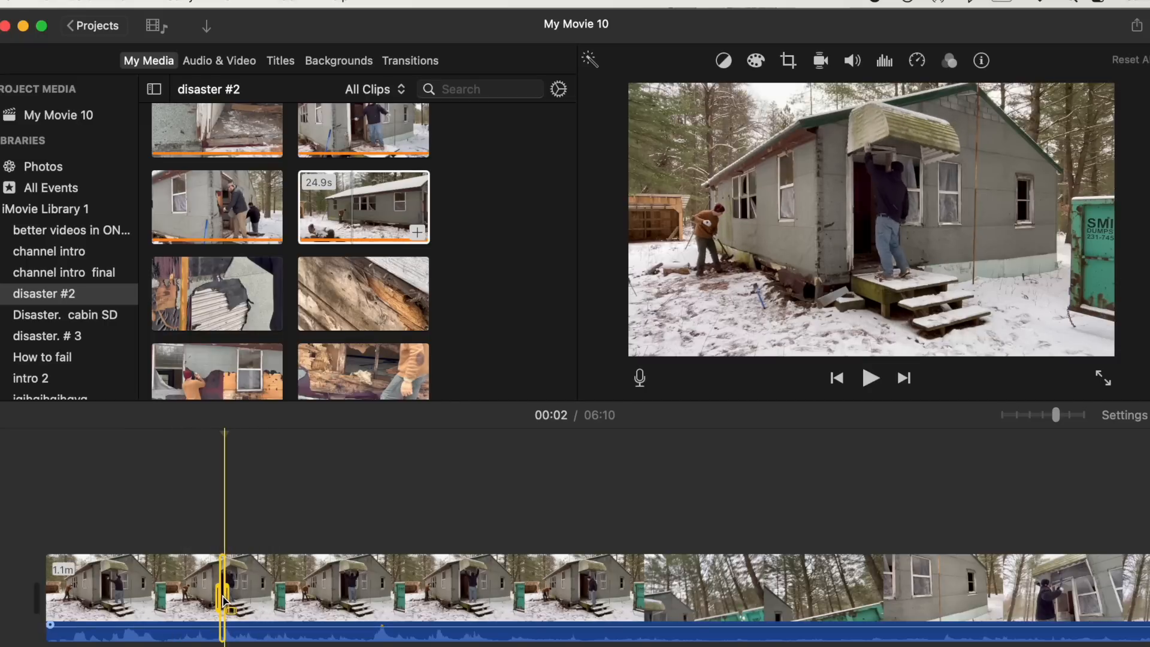
key("super+b")
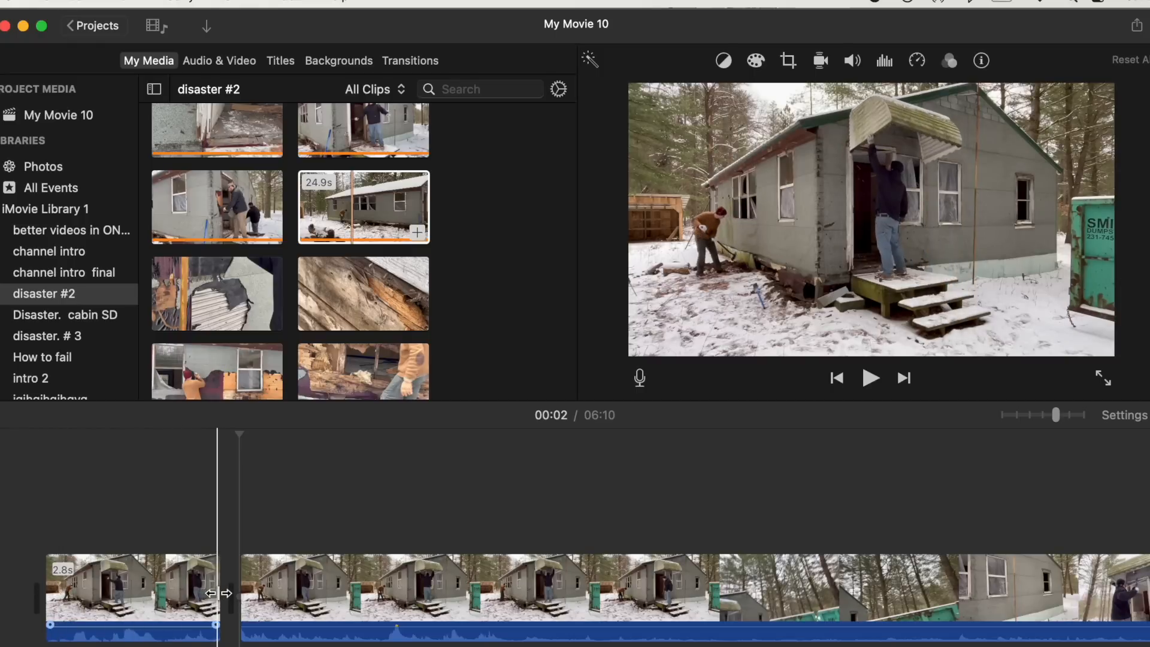
left_click_drag(218, 592, 177, 591)
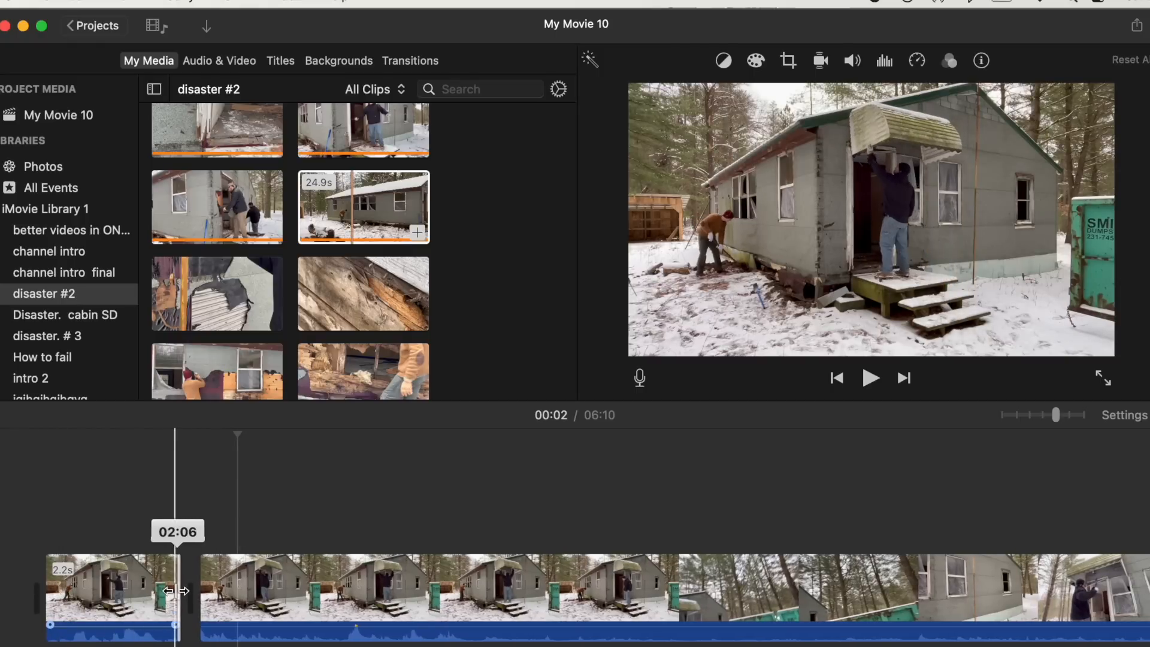
left_click_drag(47, 582, 62, 581)
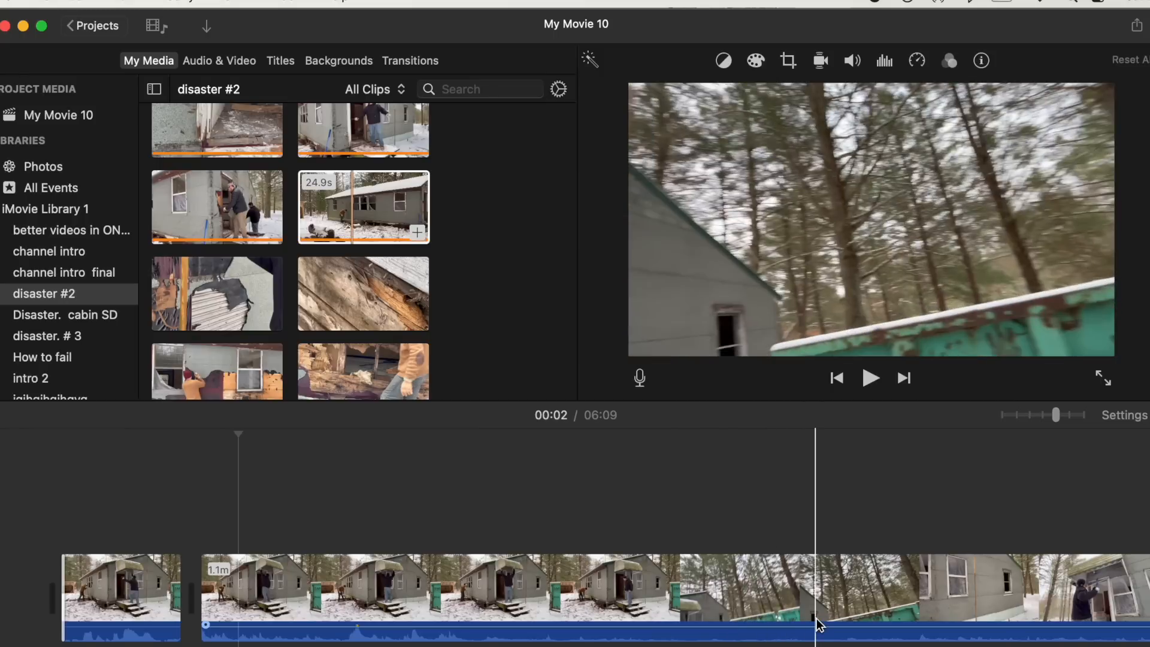
- Try adjusting the first clip's brightness sliders in Color correction, then reset the correction
scroll(1060, 601, "right", 3)
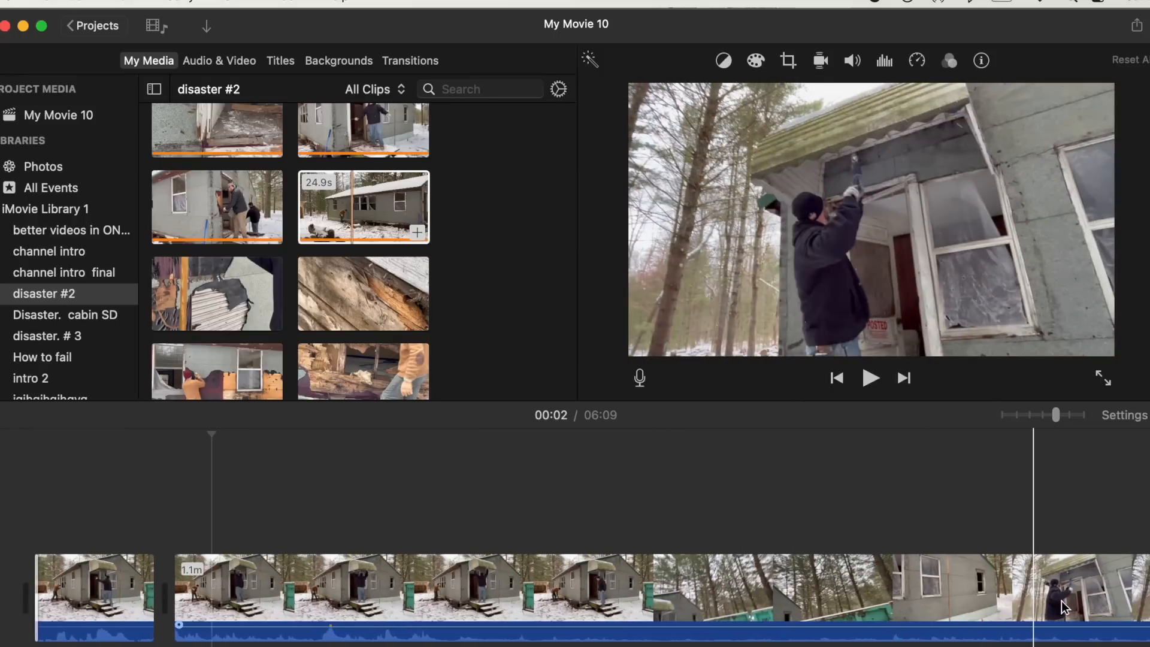
scroll(1054, 604, "left", 2)
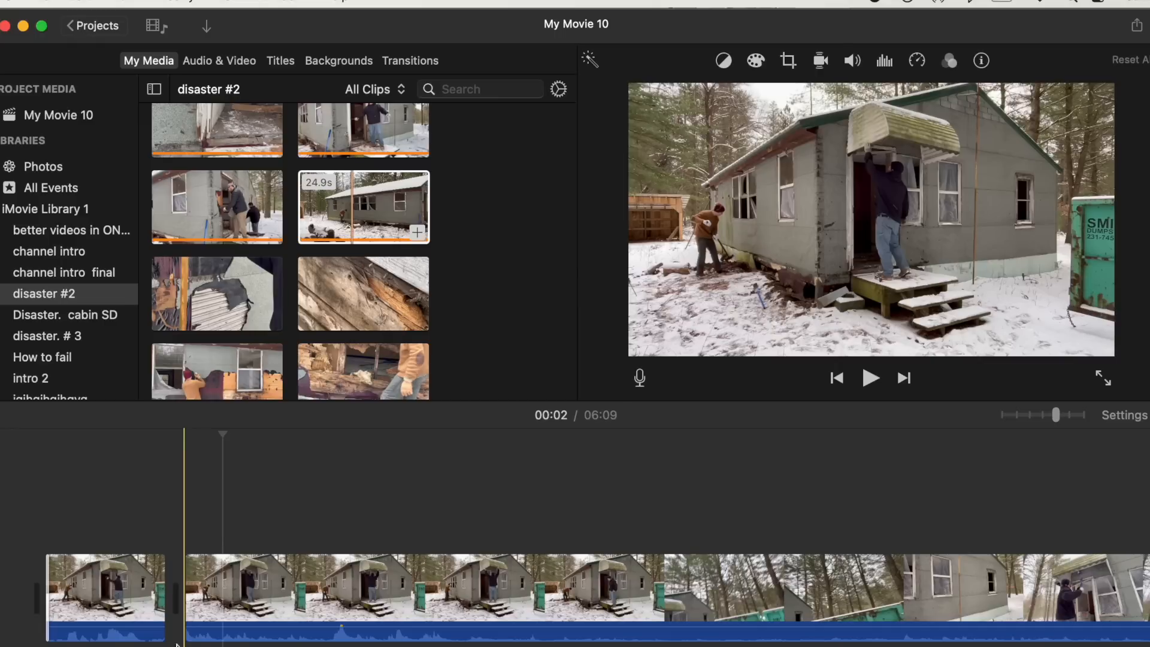
left_click(757, 62)
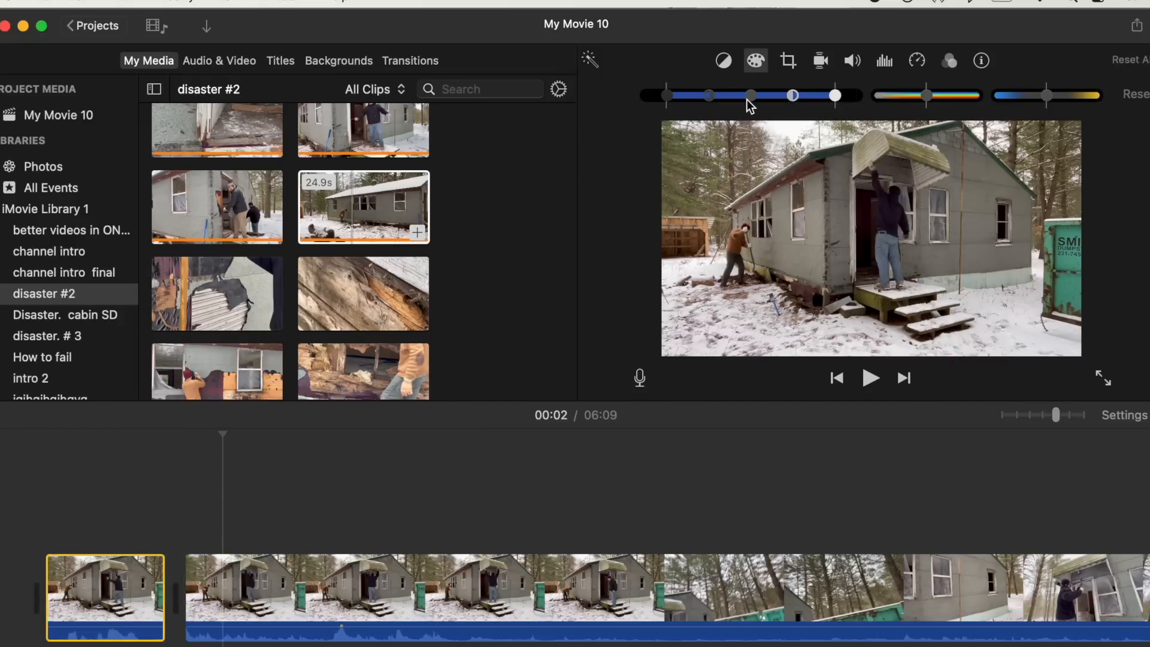
left_click_drag(751, 94, 827, 96)
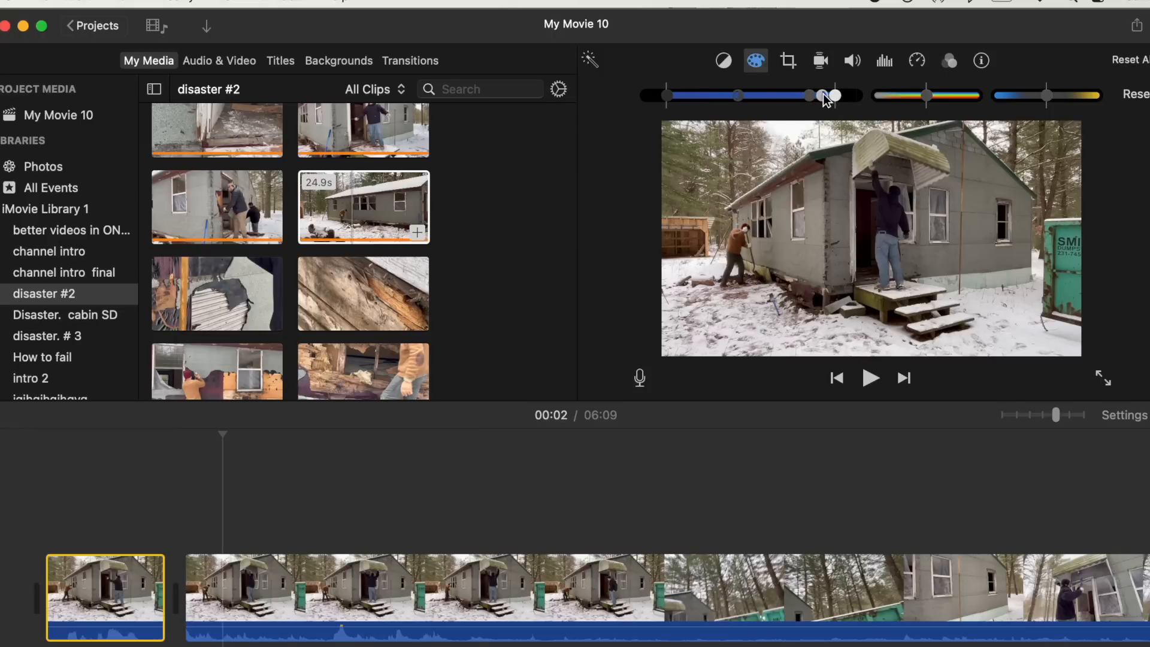
left_click_drag(828, 97, 764, 96)
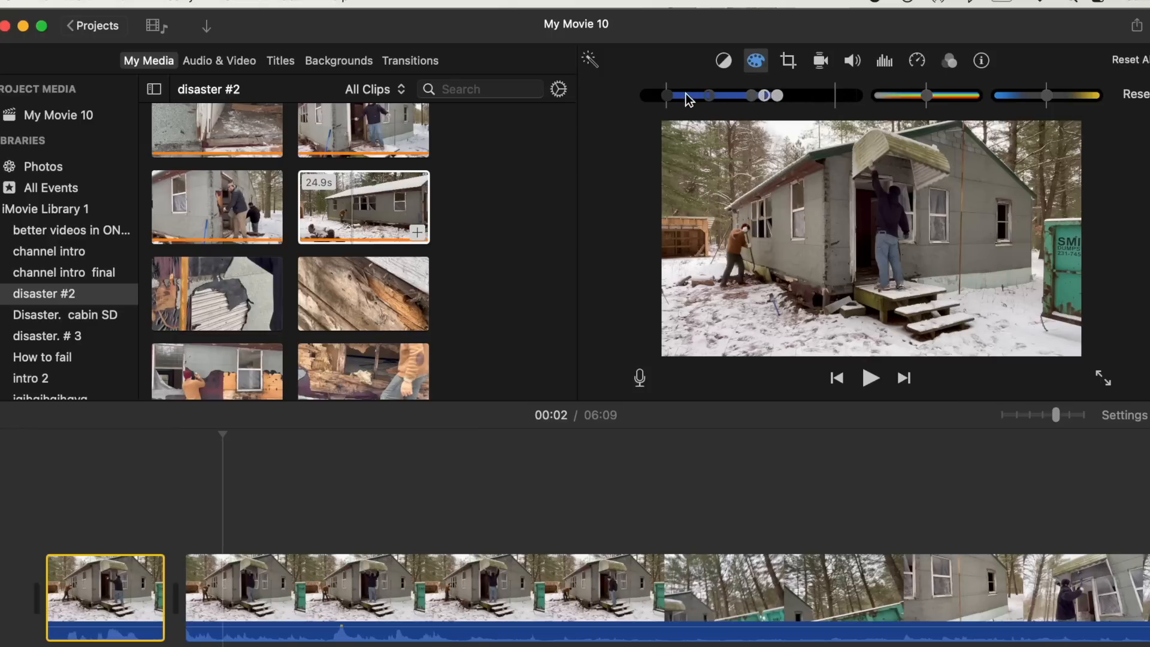
left_click(83, 618)
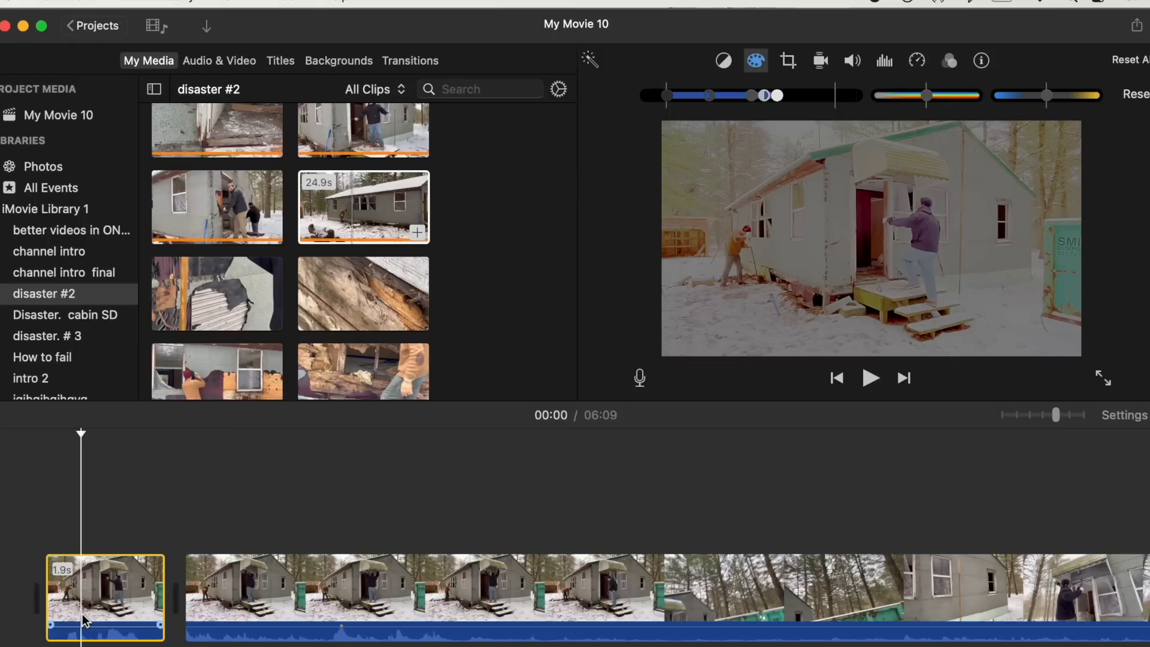
left_click(118, 602)
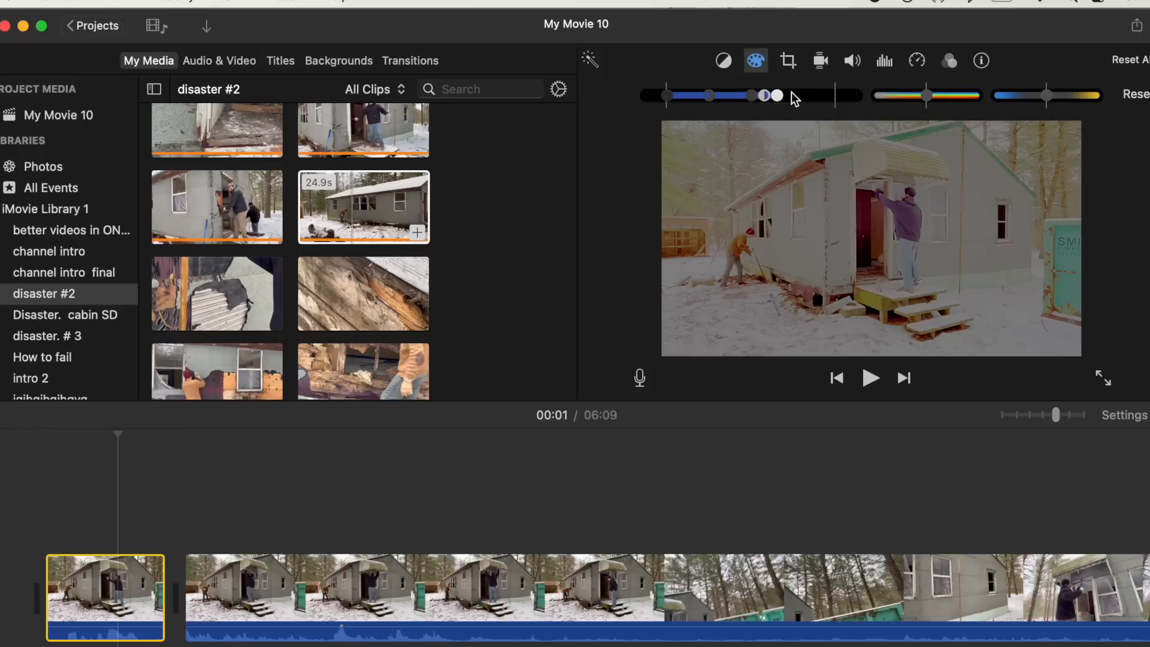
left_click(1135, 95)
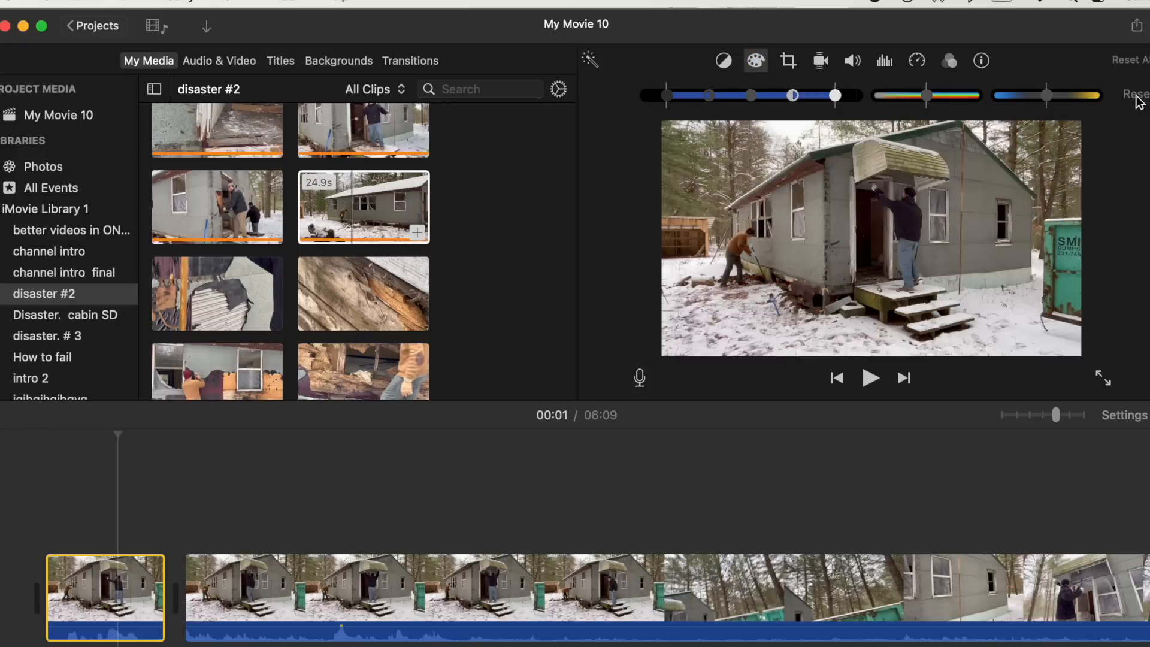
- Adjust the first clip's brightness, saturation and colour temperature sliders in Color correction
left_click_drag(752, 97, 810, 98)
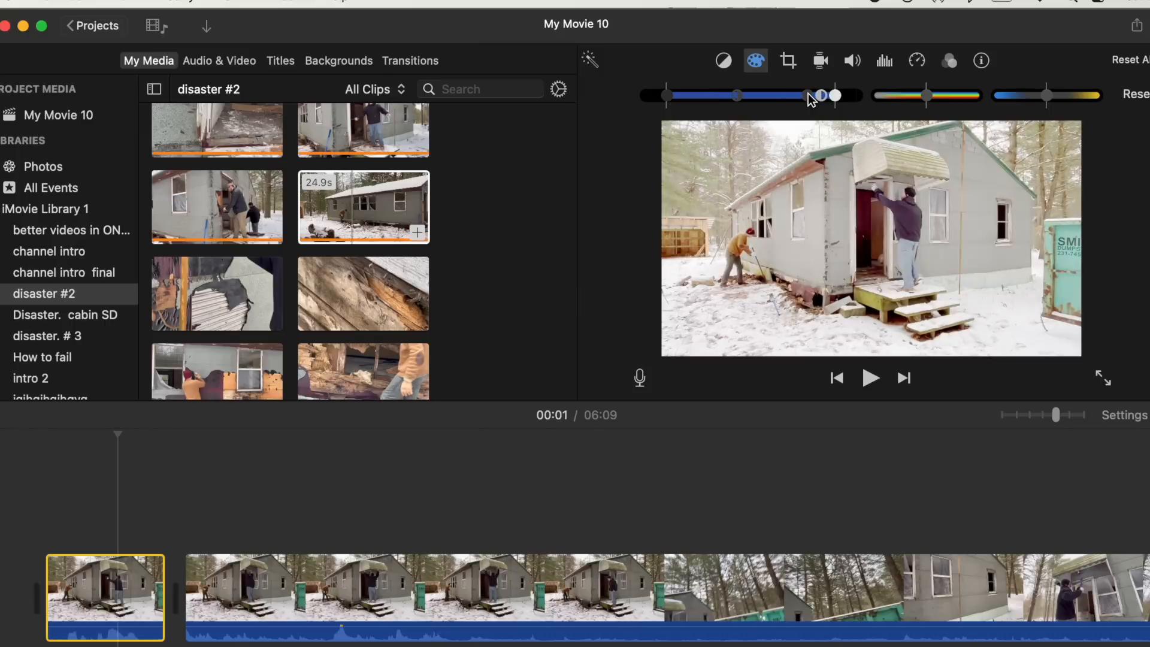
left_click_drag(822, 99, 749, 112)
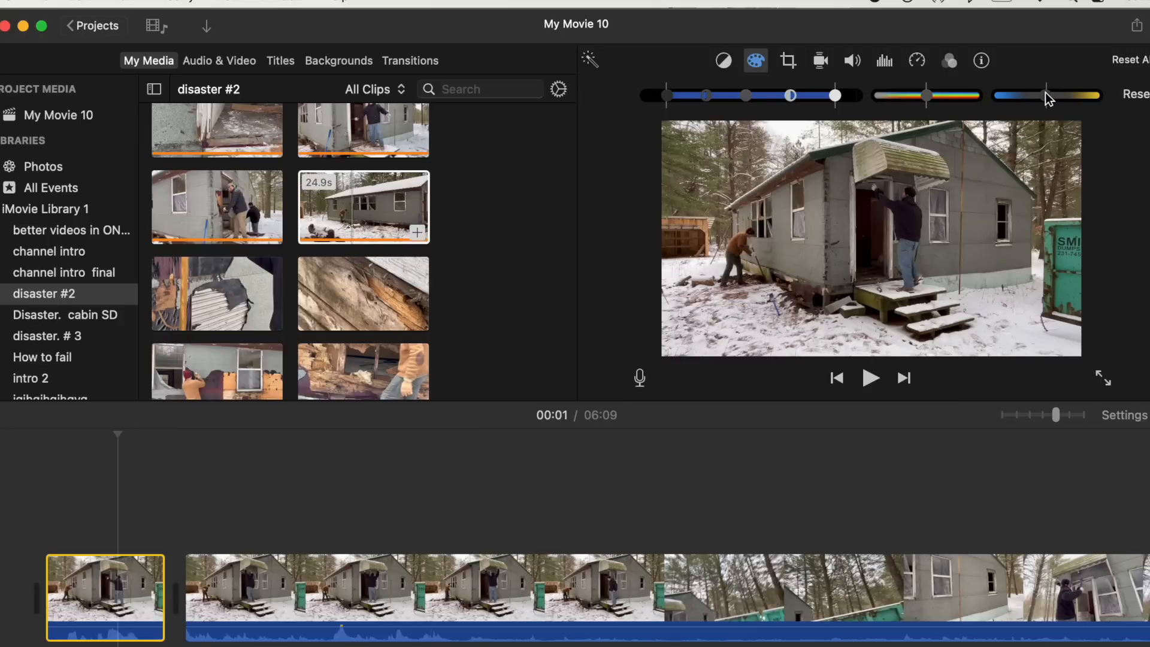
left_click_drag(1003, 99, 1037, 110)
left_click_drag(909, 101, 935, 101)
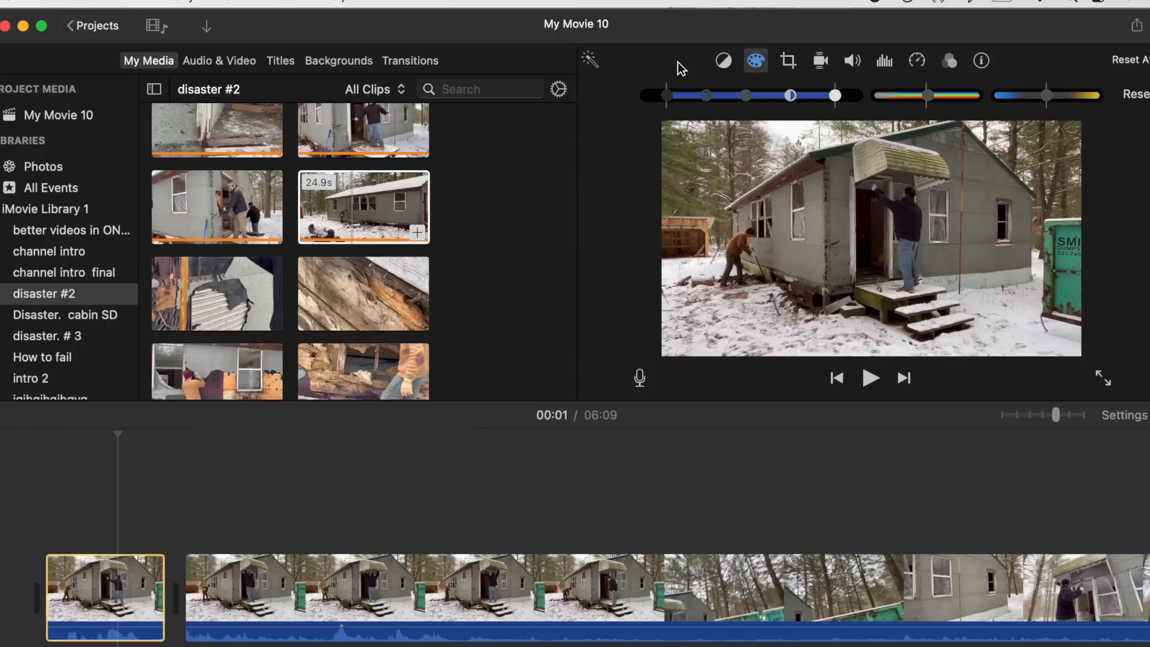
left_click(758, 70)
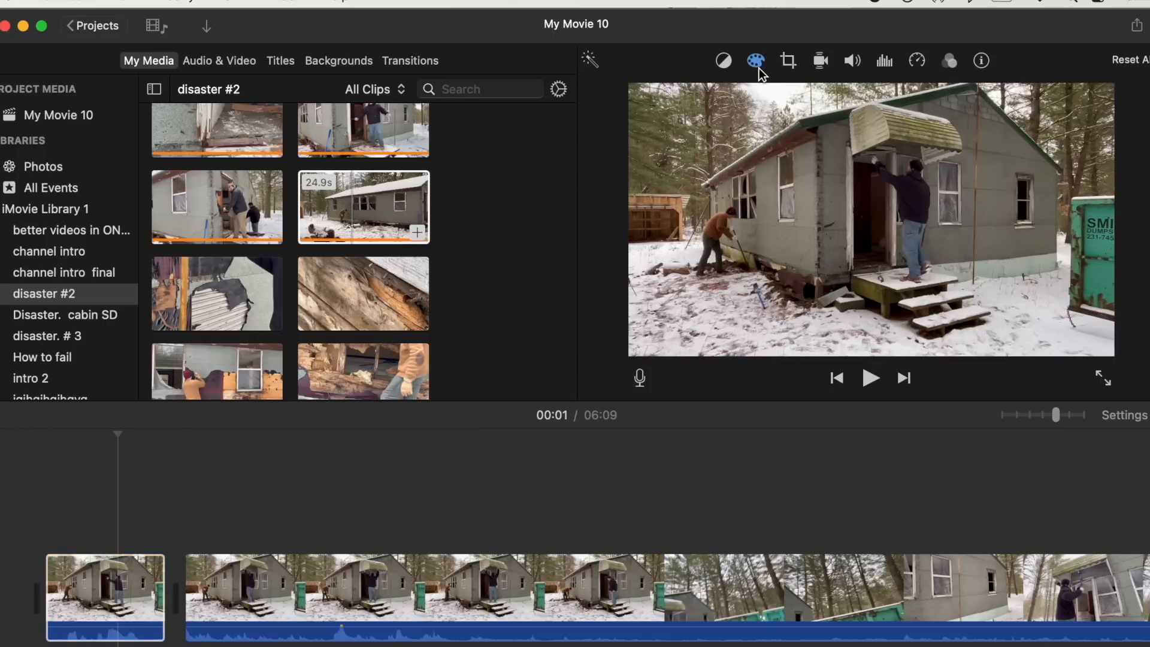
- Split the second clip at about 6 seconds, trim its first piece's start, and play the result
left_click(49, 584)
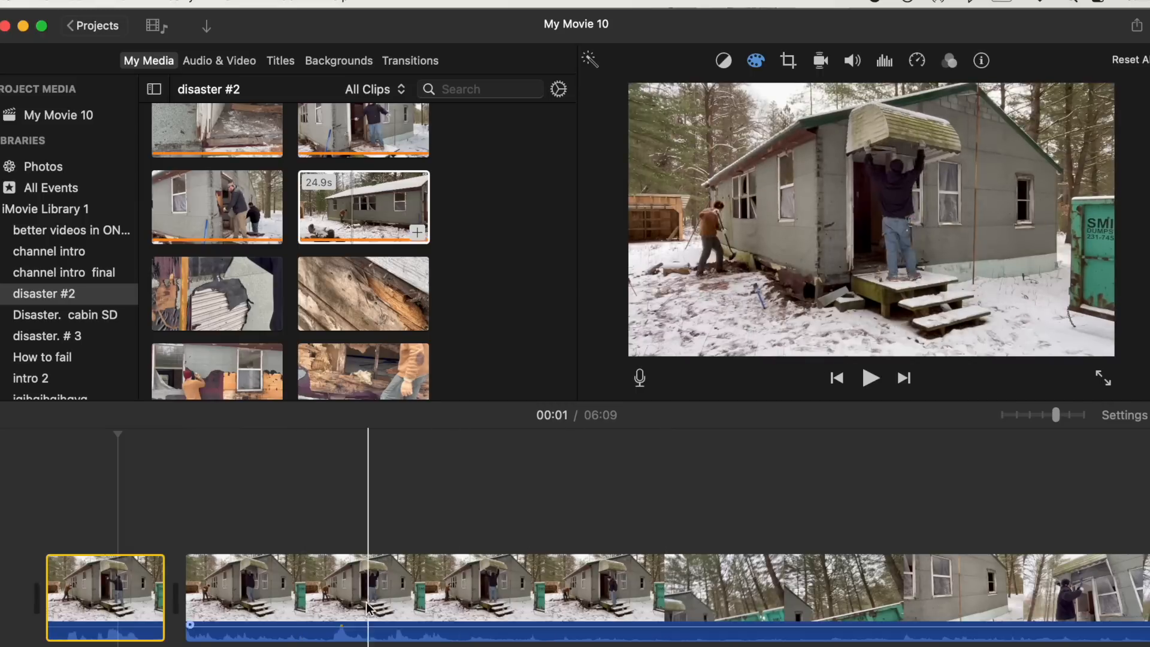
left_click(440, 601)
key("super+b")
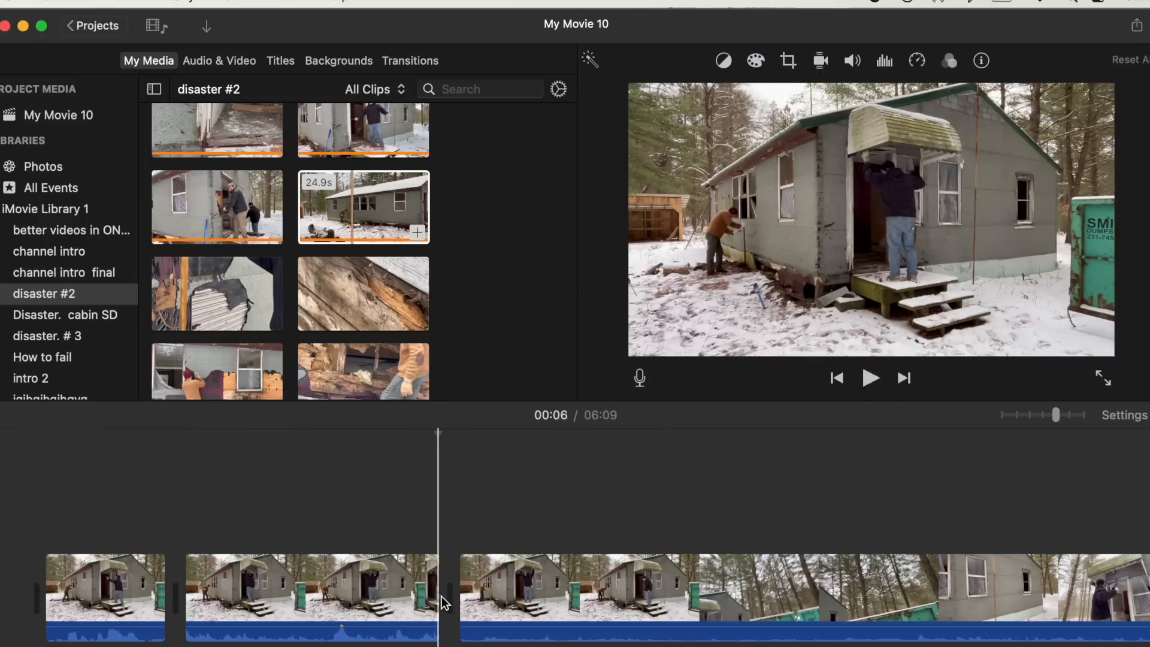
left_click_drag(185, 590, 334, 585)
key("space")
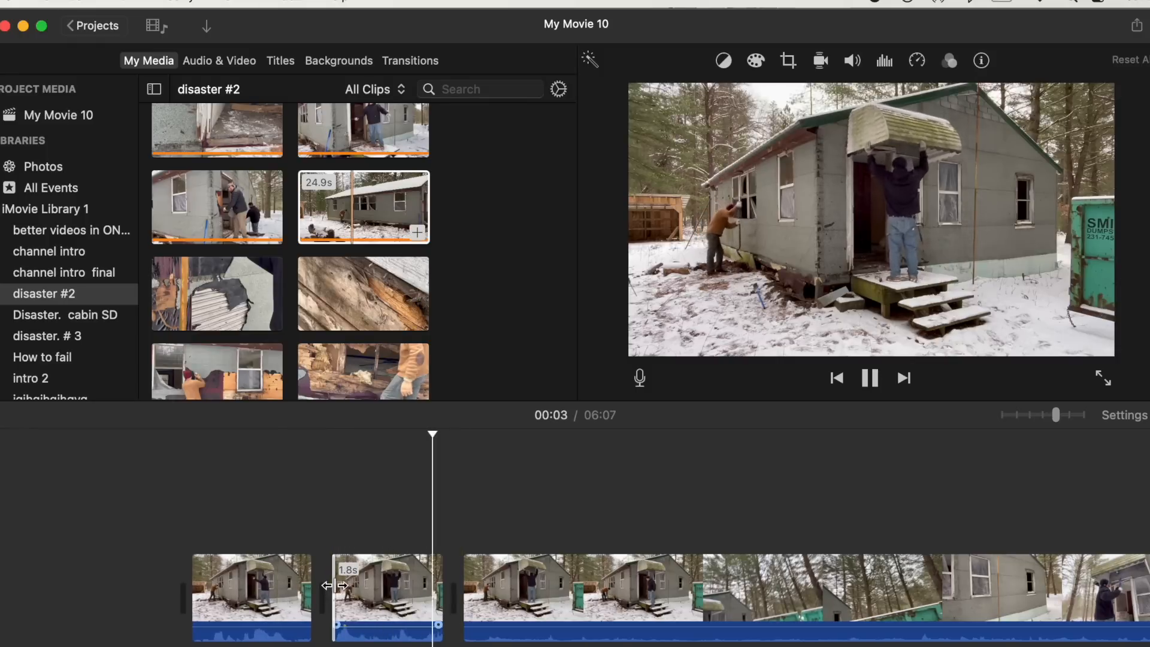
key("space")
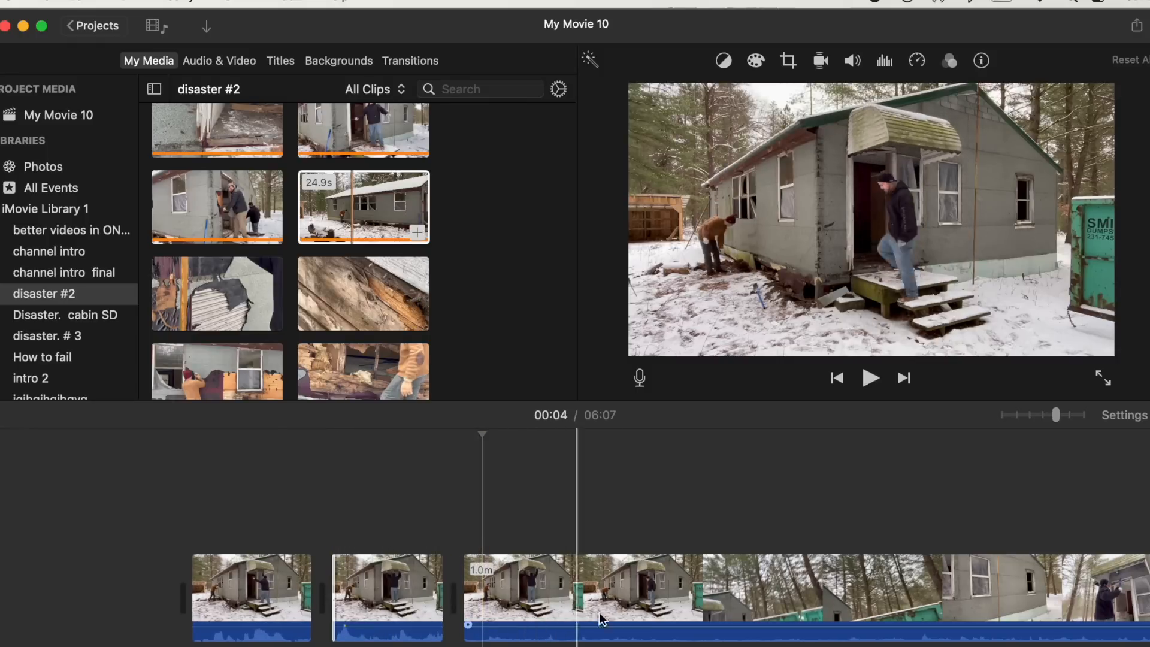
- Delete the tilted woods clip placed before the doorway clip
scroll(572, 618, "right", 10)
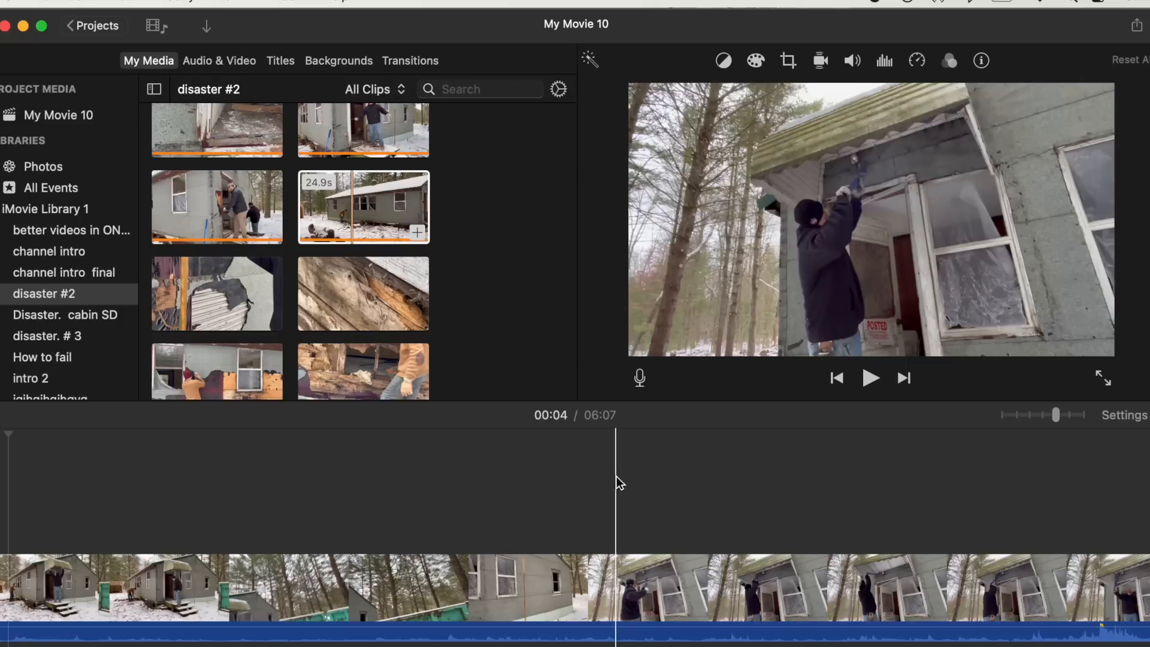
left_click(616, 566)
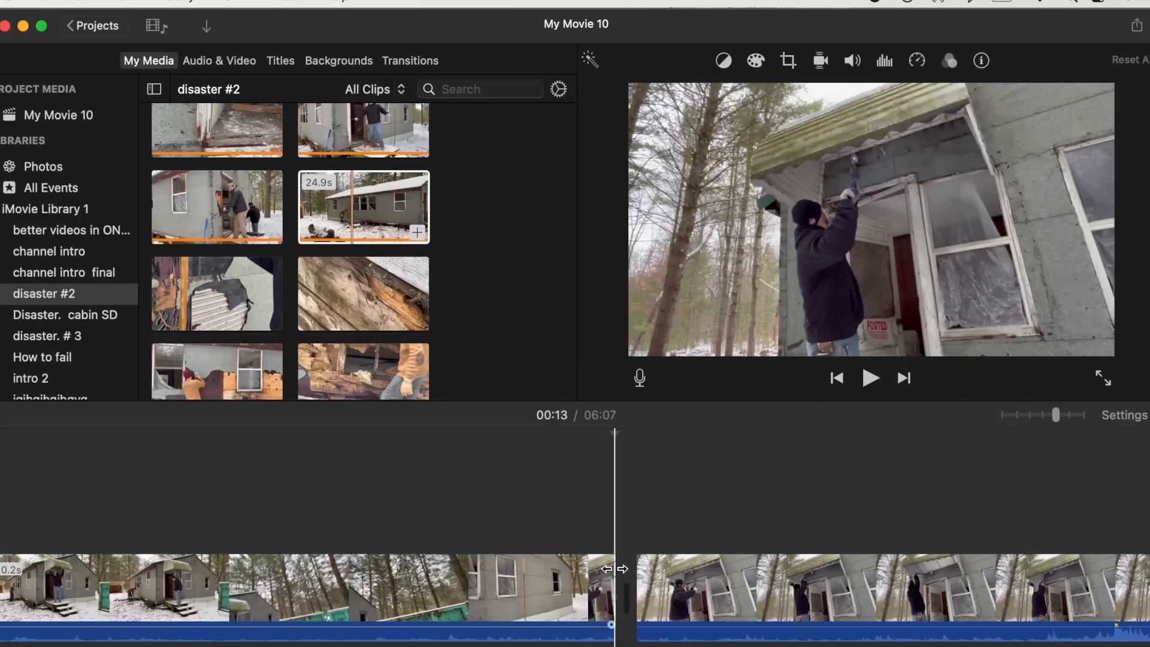
left_click(576, 584)
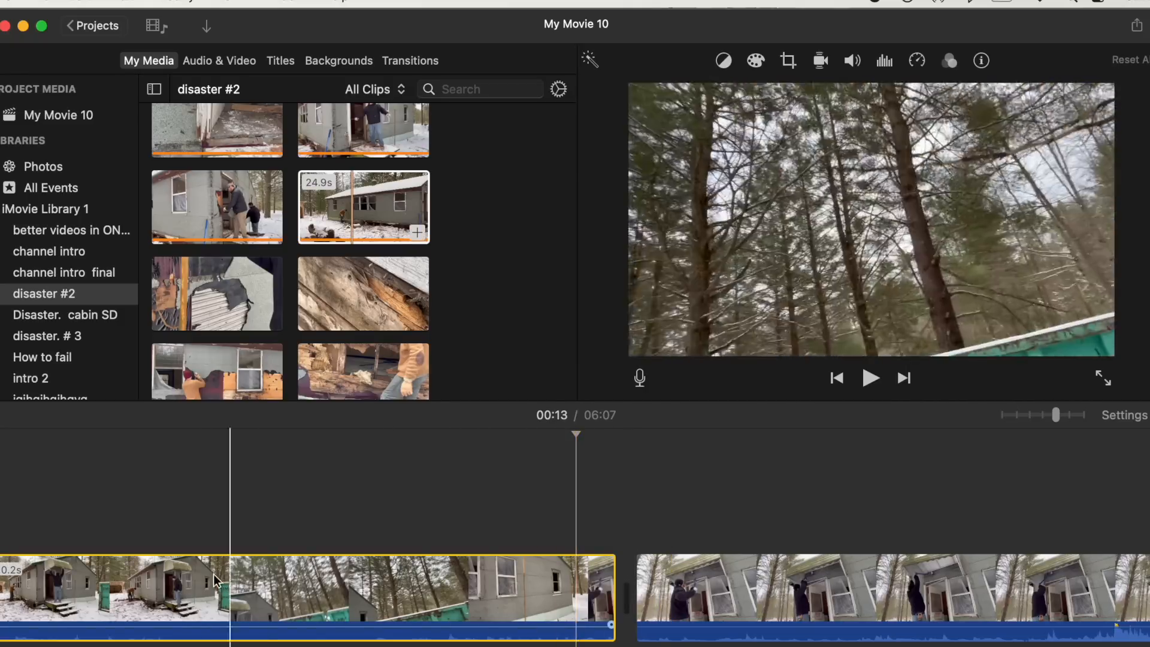
key("Delete")
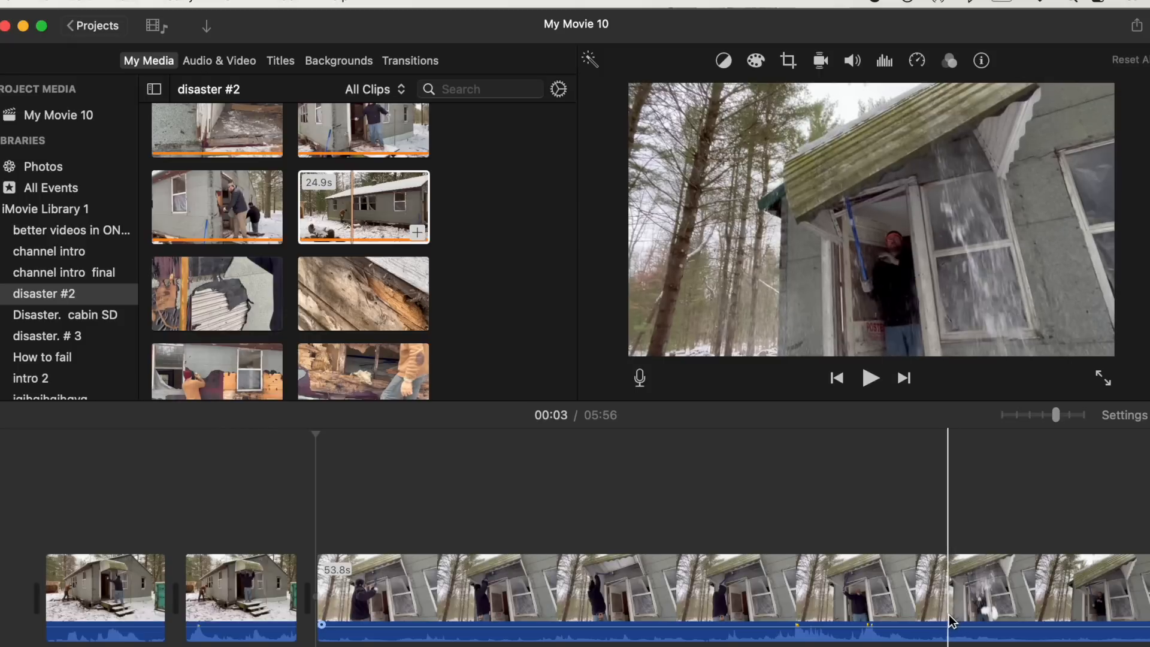
- Split the doorway clip at about 14 seconds and delete a selected section of it
left_click(948, 618)
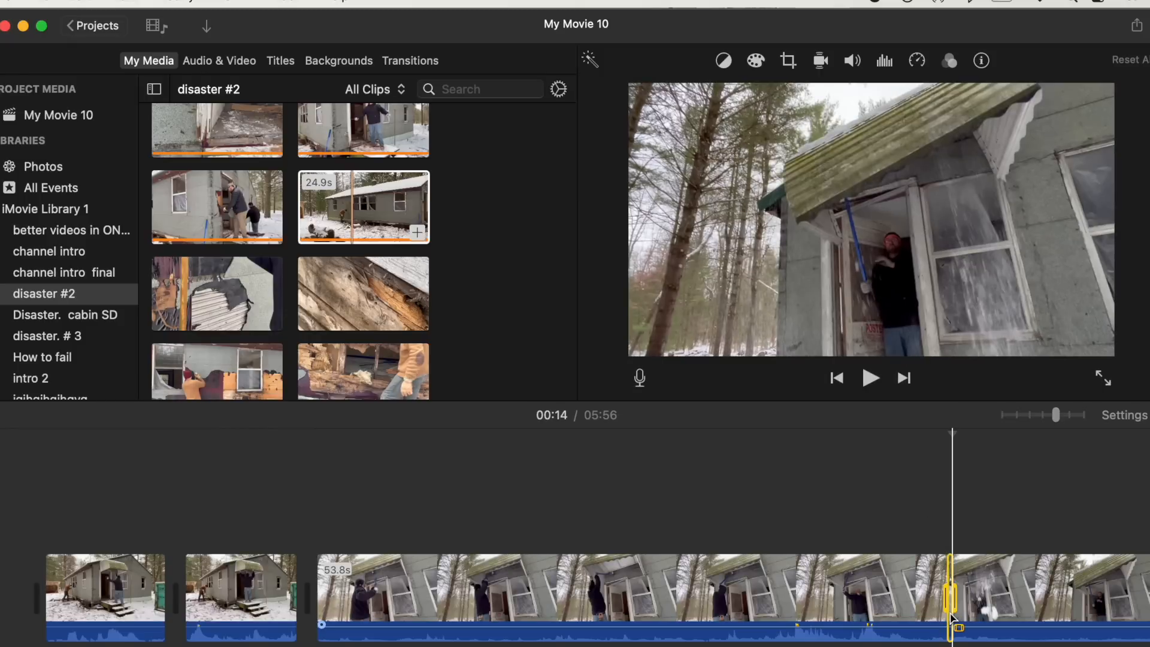
key("super+b")
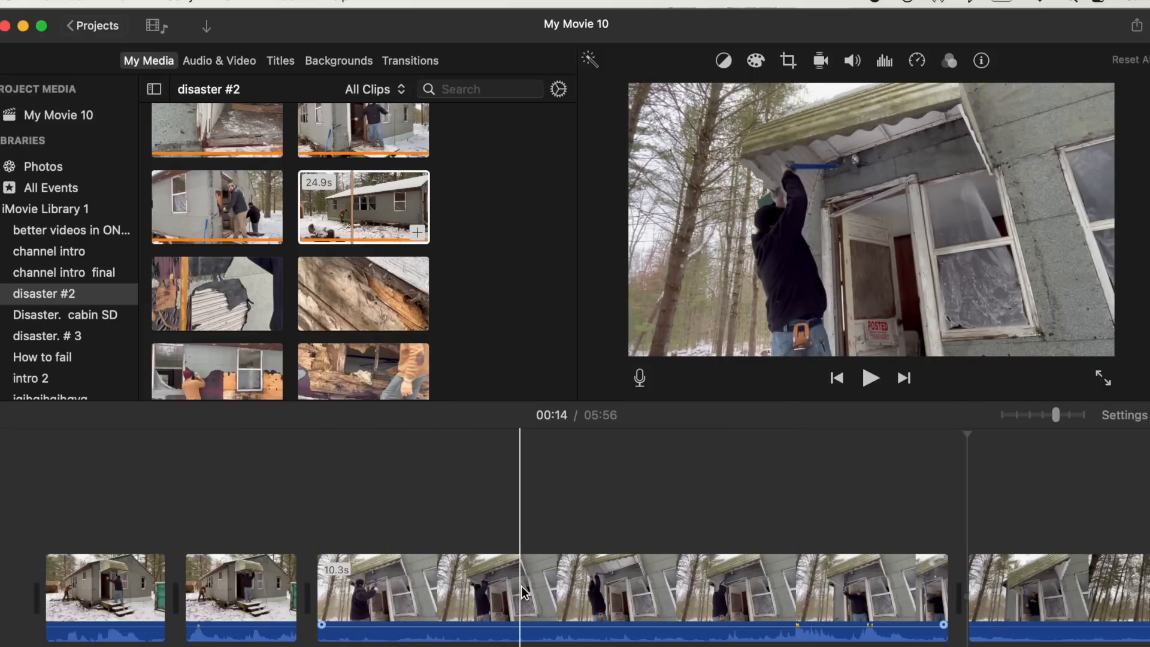
left_click_drag(523, 591, 773, 579)
key("Delete")
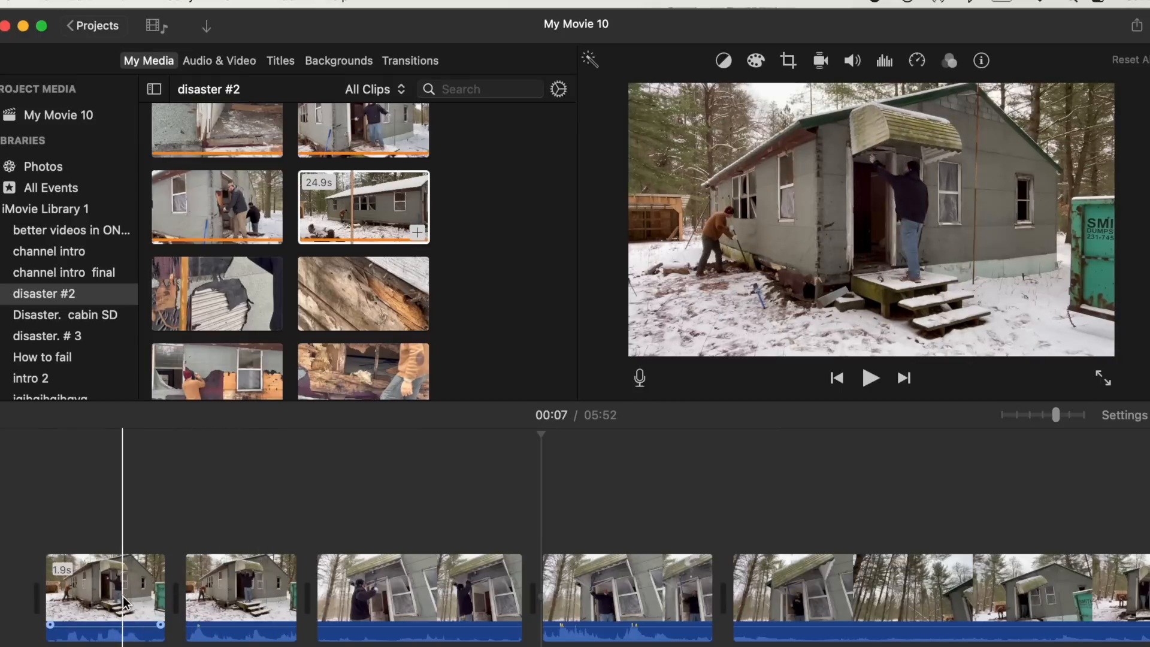
- Crop the second clip with Crop to Fill, resizing and moving the frame toward the man at the doorway
left_click(233, 601)
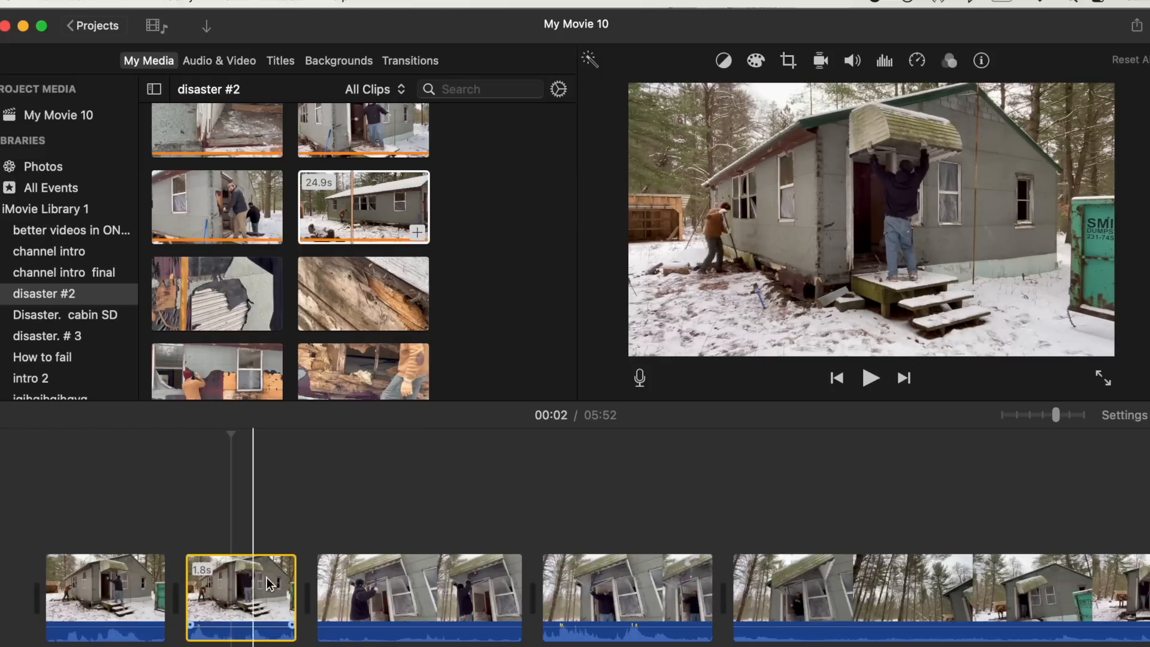
left_click(789, 62)
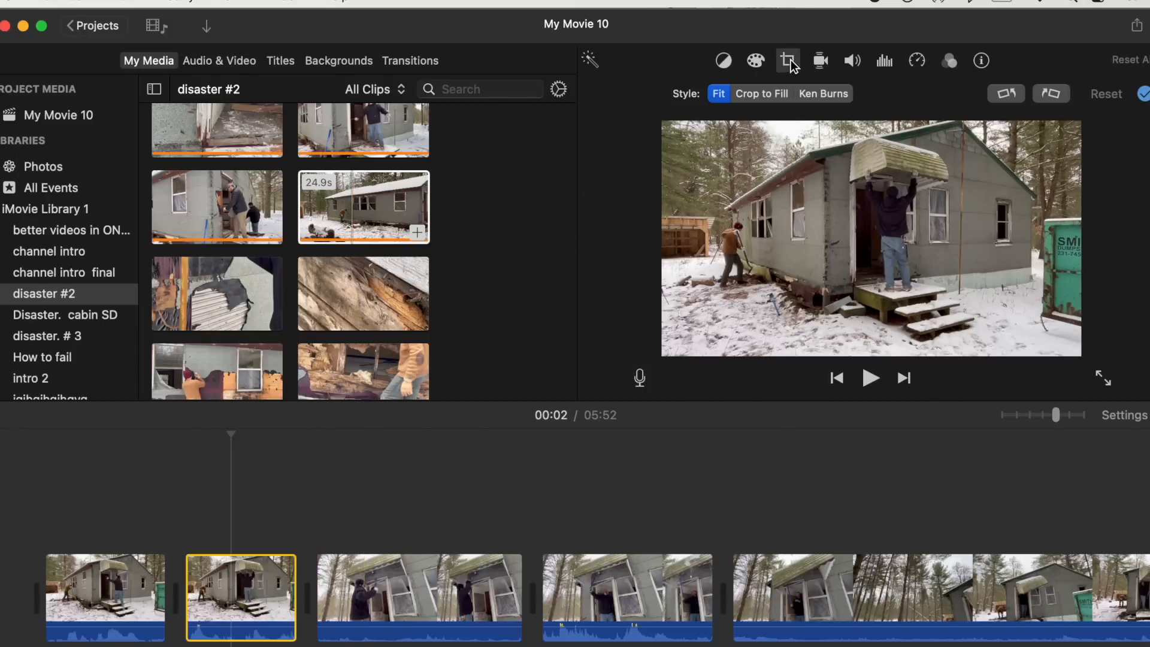
left_click(760, 93)
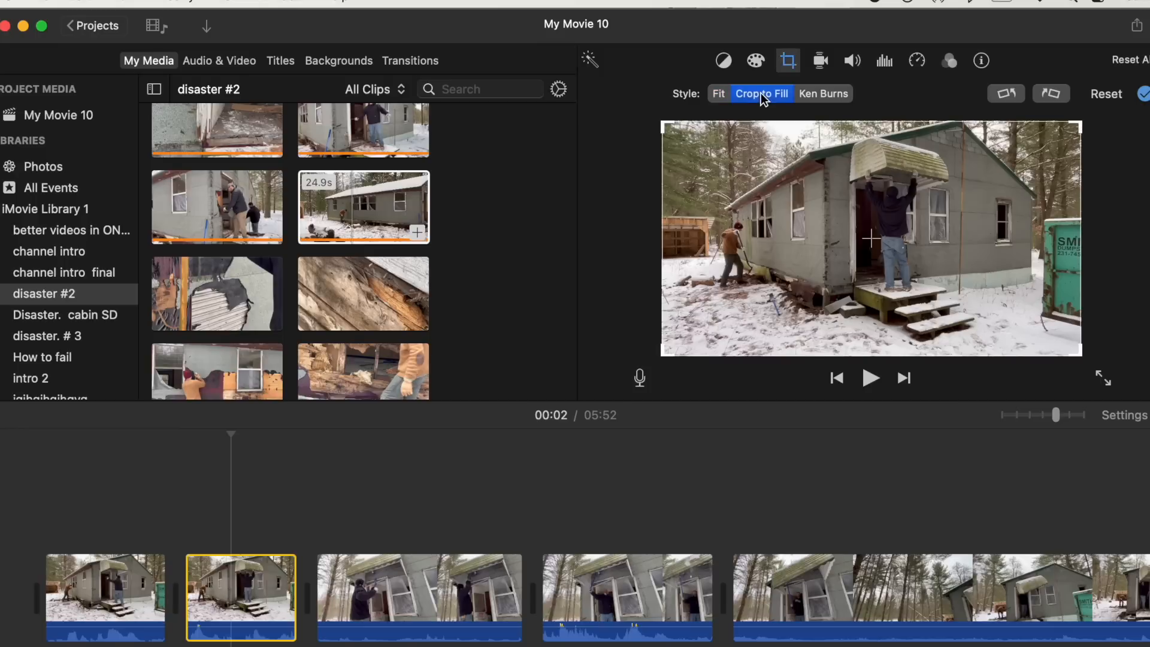
left_click_drag(1079, 354, 945, 293)
left_click_drag(826, 249, 903, 231)
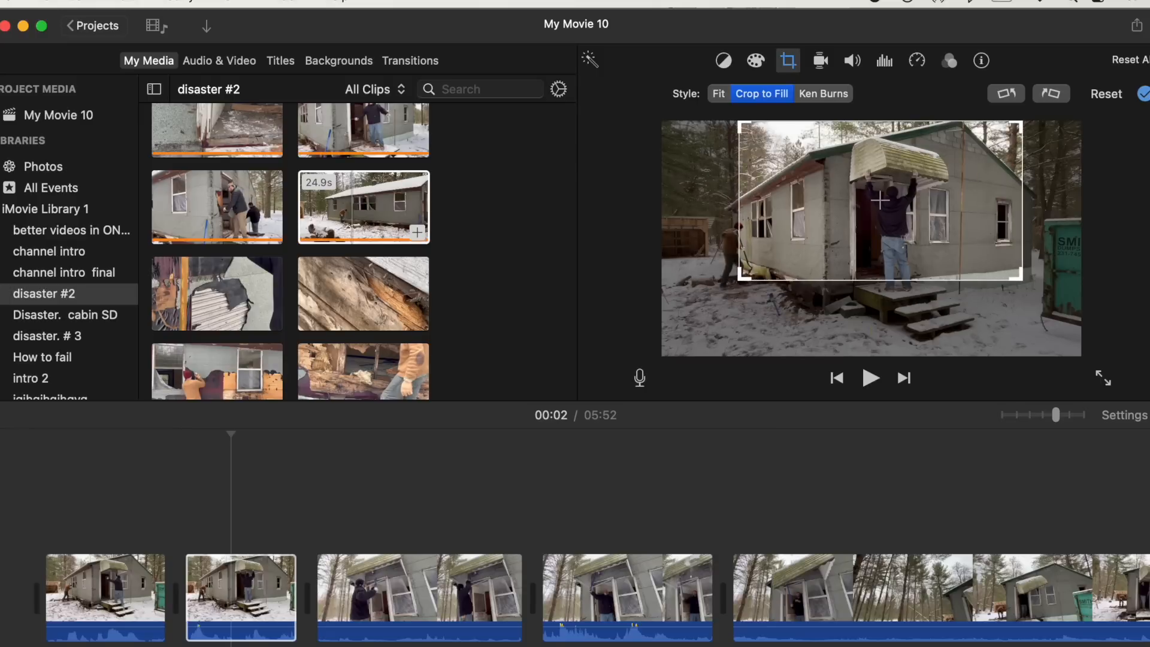
left_click_drag(903, 232, 901, 232)
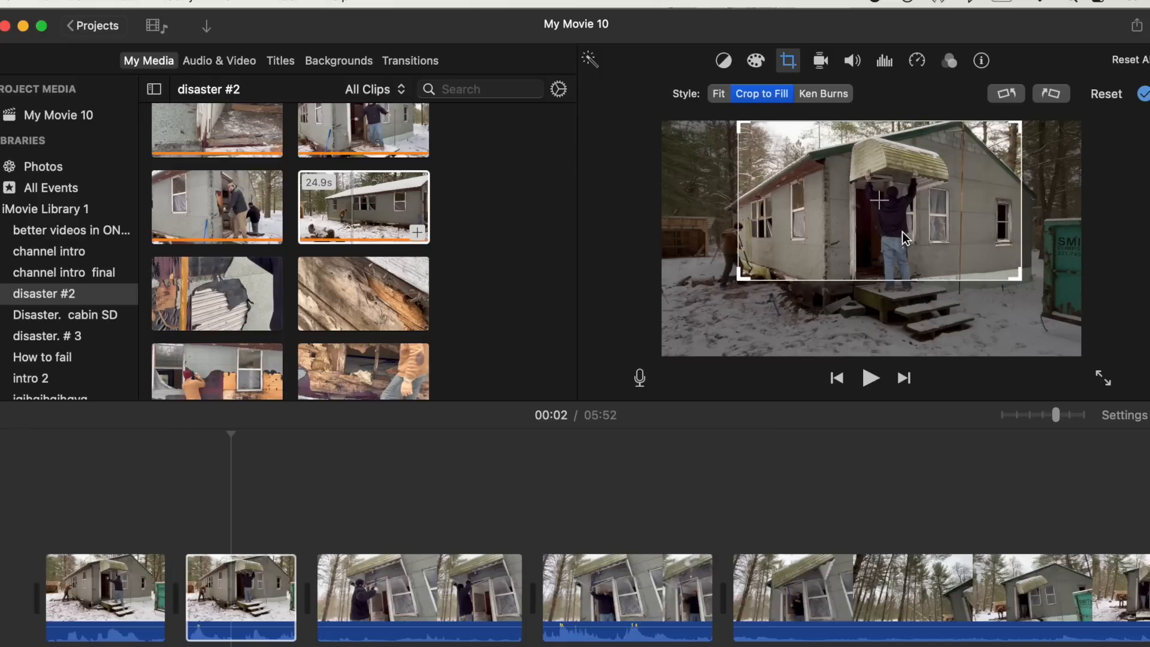
left_click(790, 55)
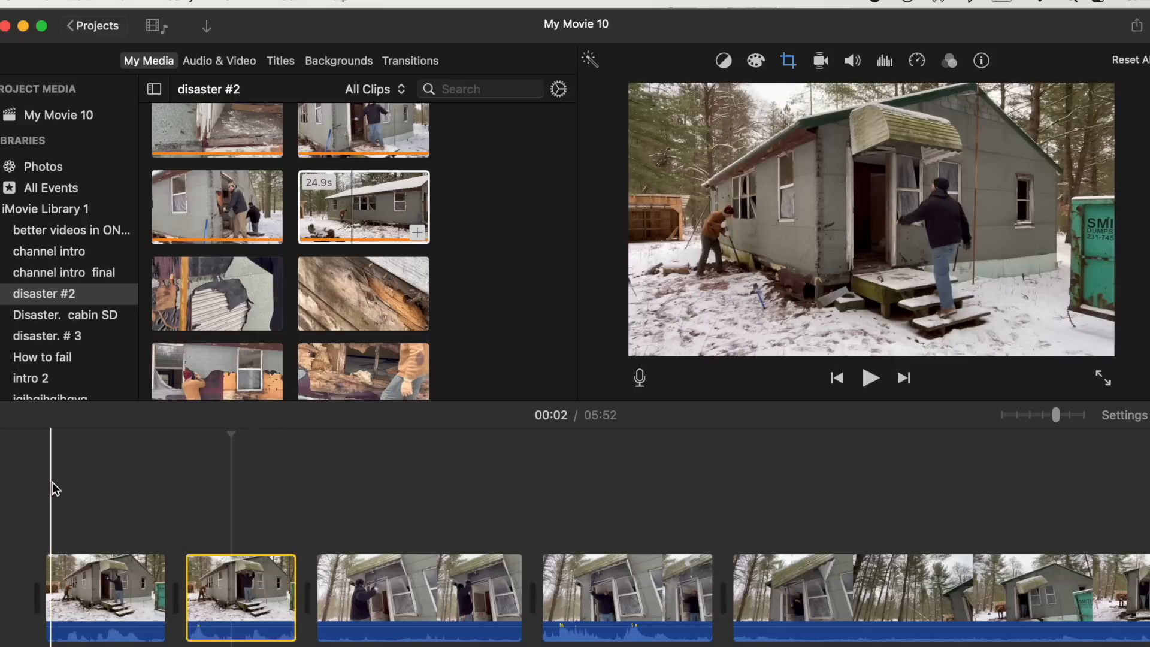
- Play the project, then split the long cabin clip at about 16 seconds and delete its first piece
key("space")
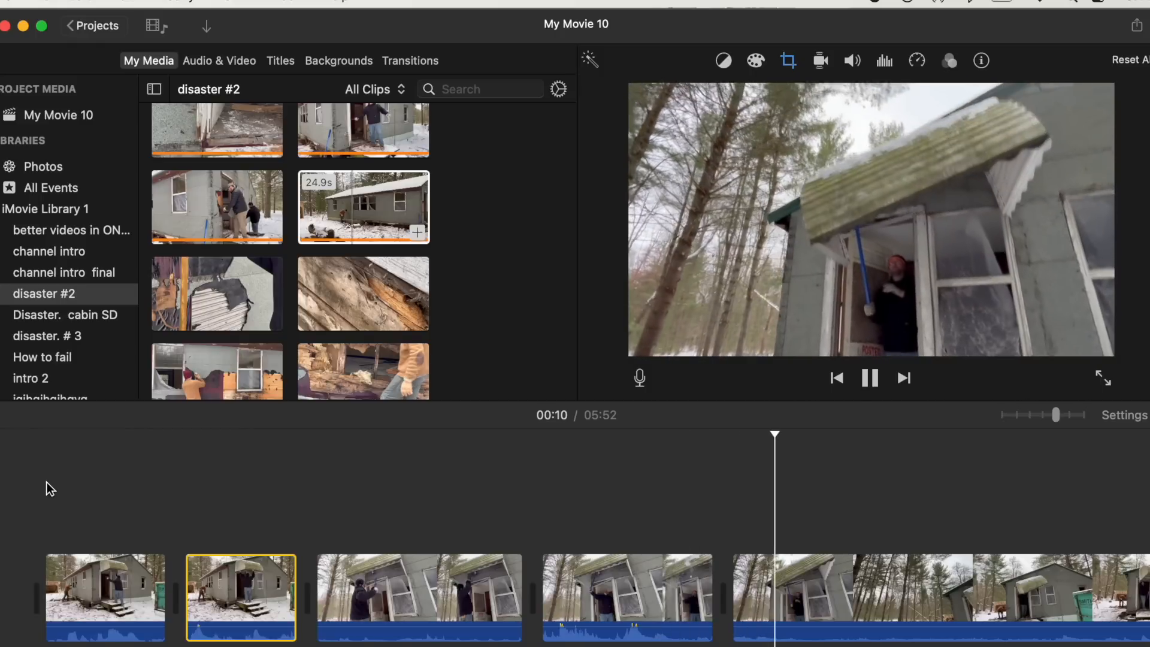
key("space")
scroll(47, 483, "right", 5)
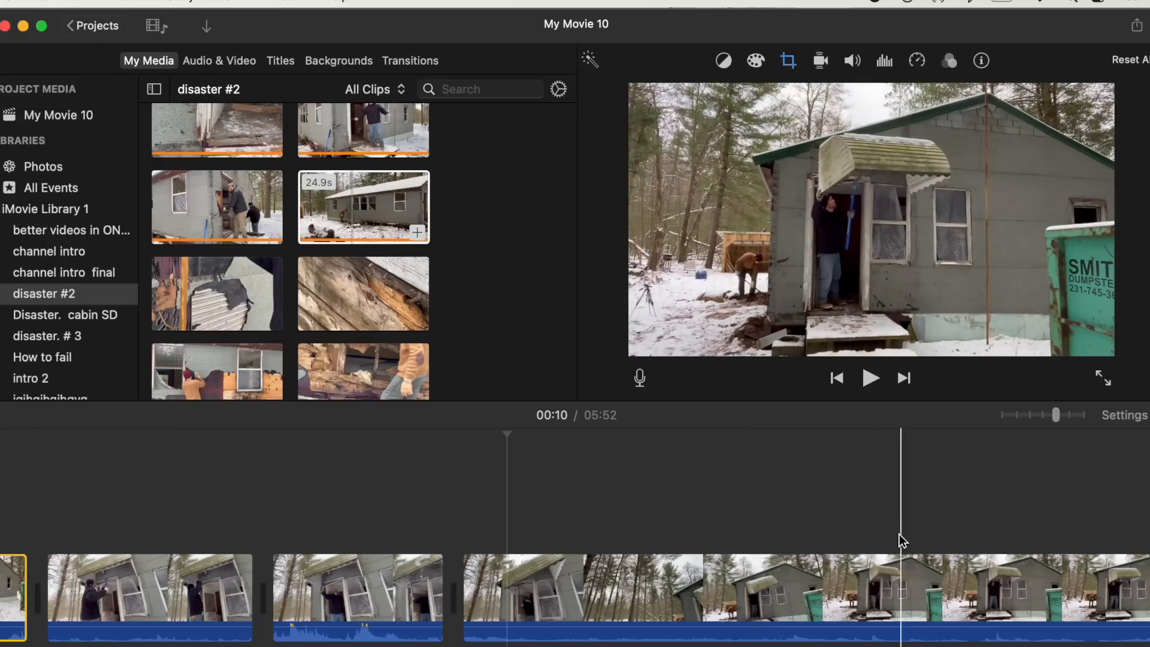
left_click(853, 559)
key("super+b")
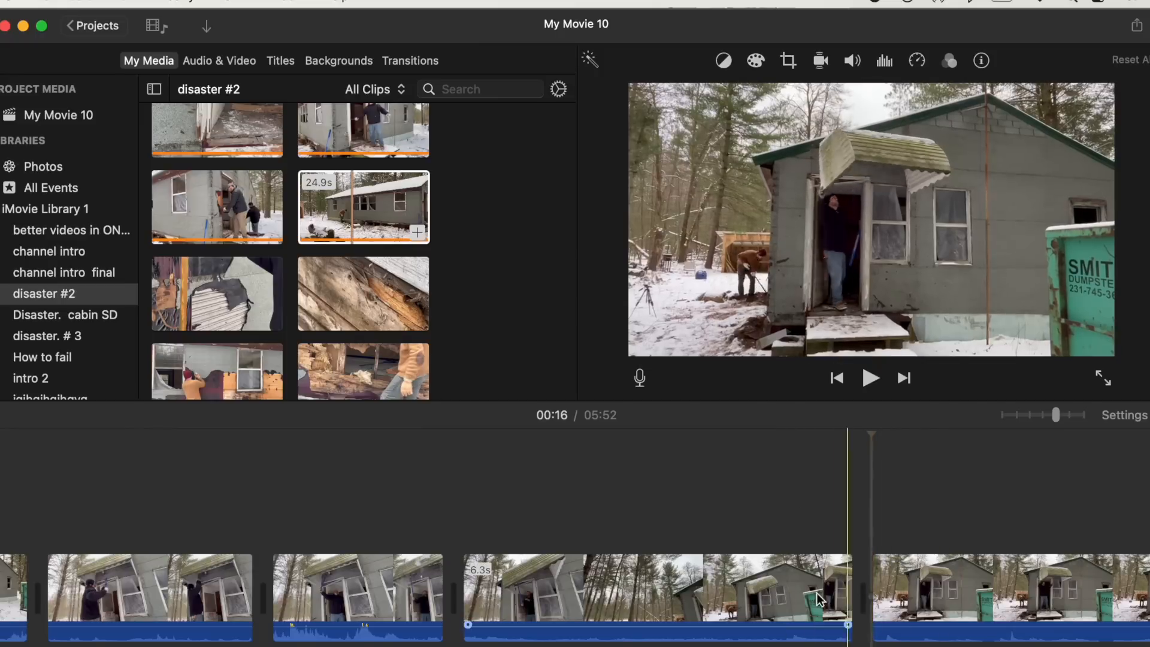
left_click(759, 590)
key("Delete")
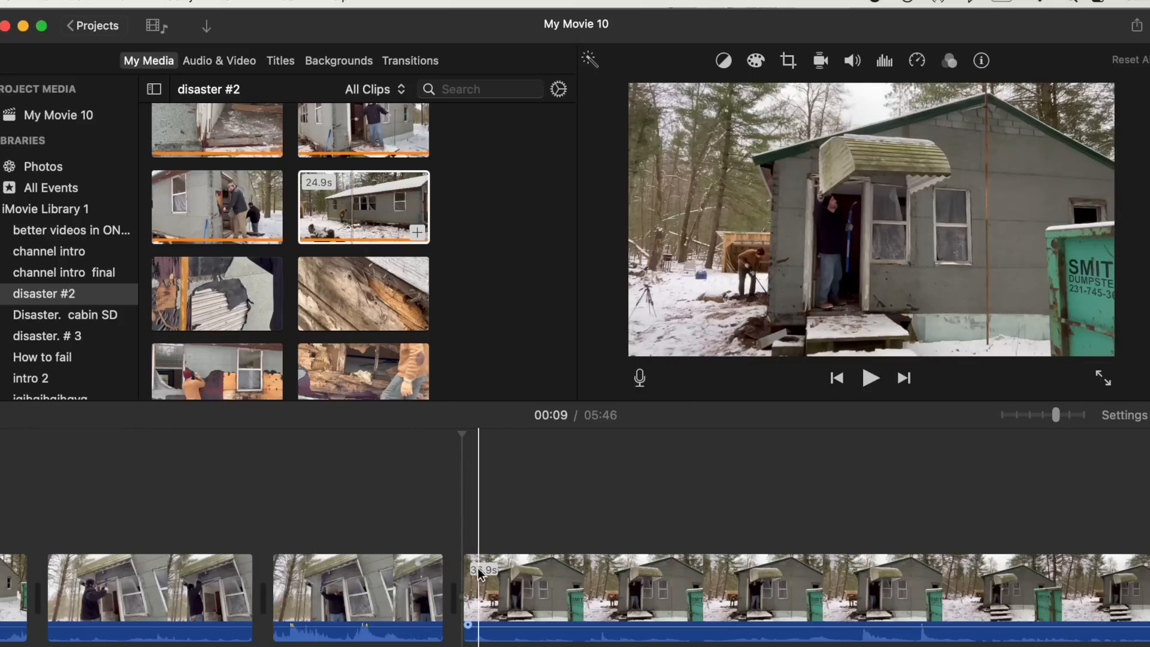
- Adjust the trim points of the doorway clip, shortening it to about 2.9 seconds
left_click(346, 211)
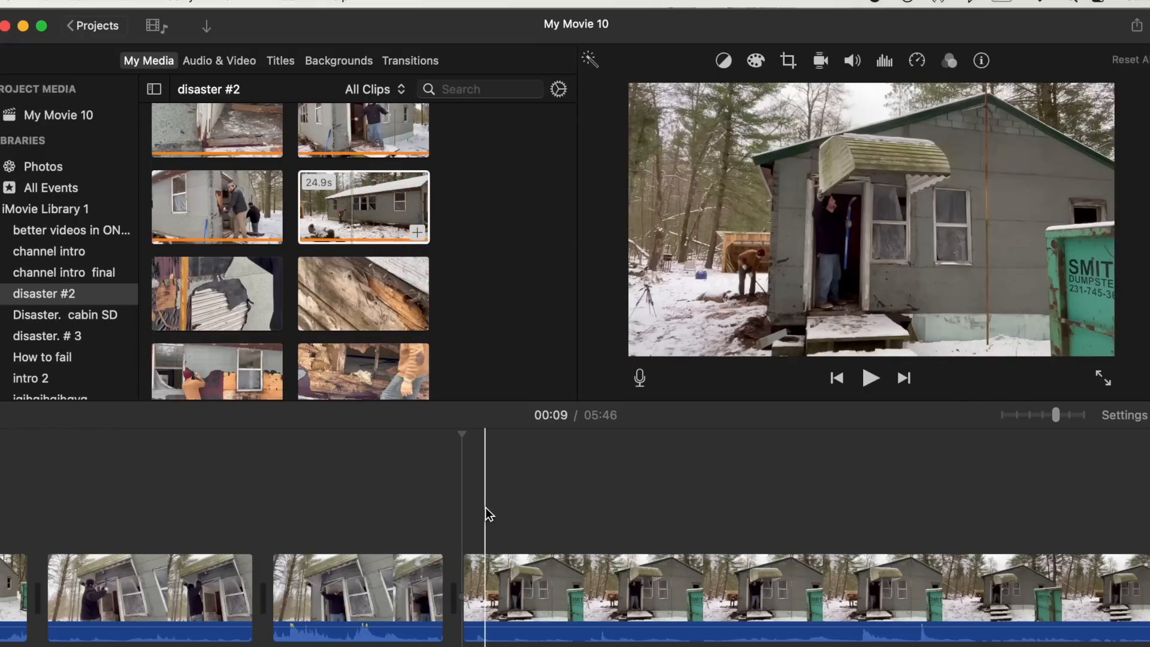
left_click_drag(434, 586, 189, 570)
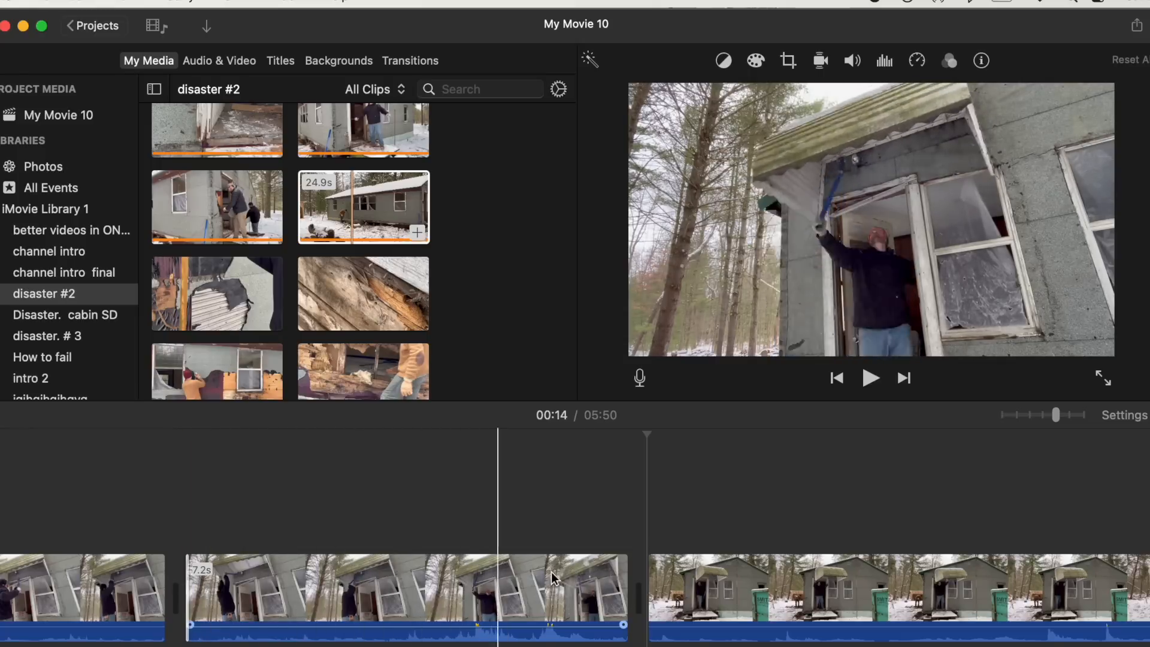
mouse_move(628, 583)
left_mouse_down()
mouse_move(949, 586)
mouse_move(612, 578)
mouse_move(627, 588)
left_mouse_up()
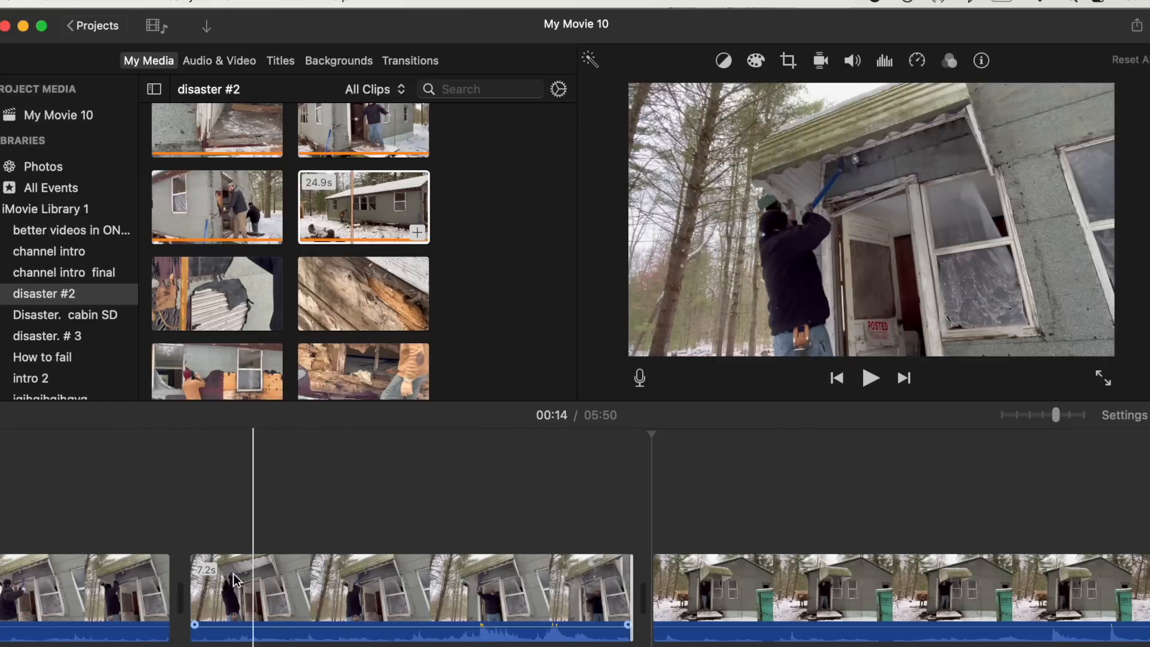
left_click_drag(189, 585, 406, 587)
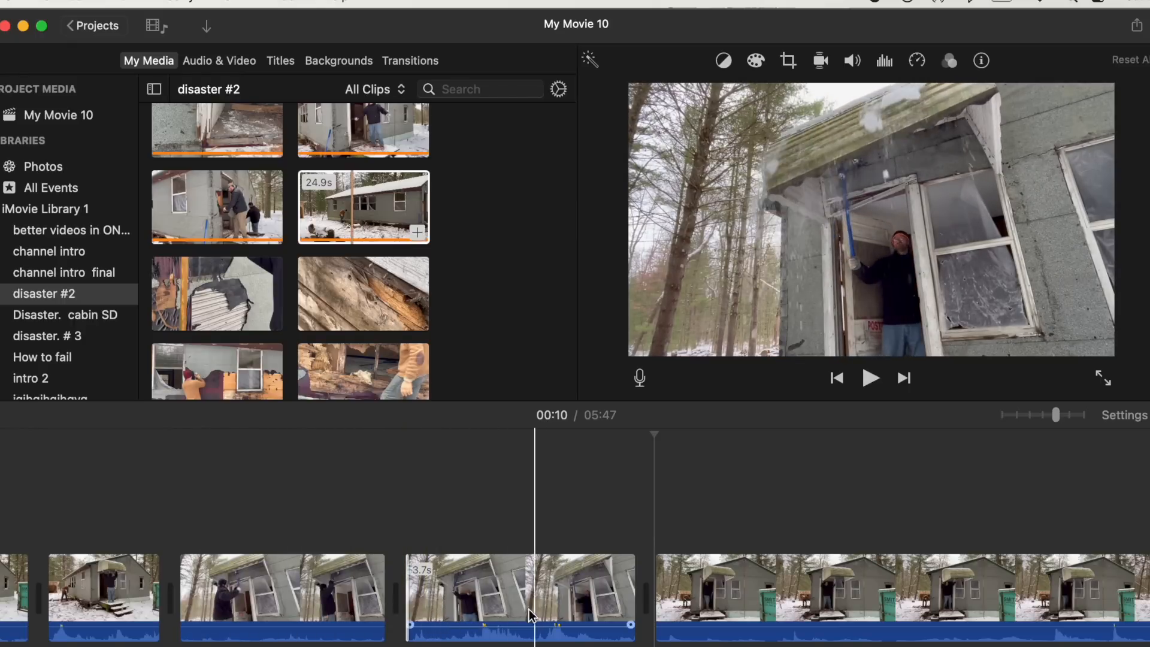
left_click_drag(409, 586, 287, 587)
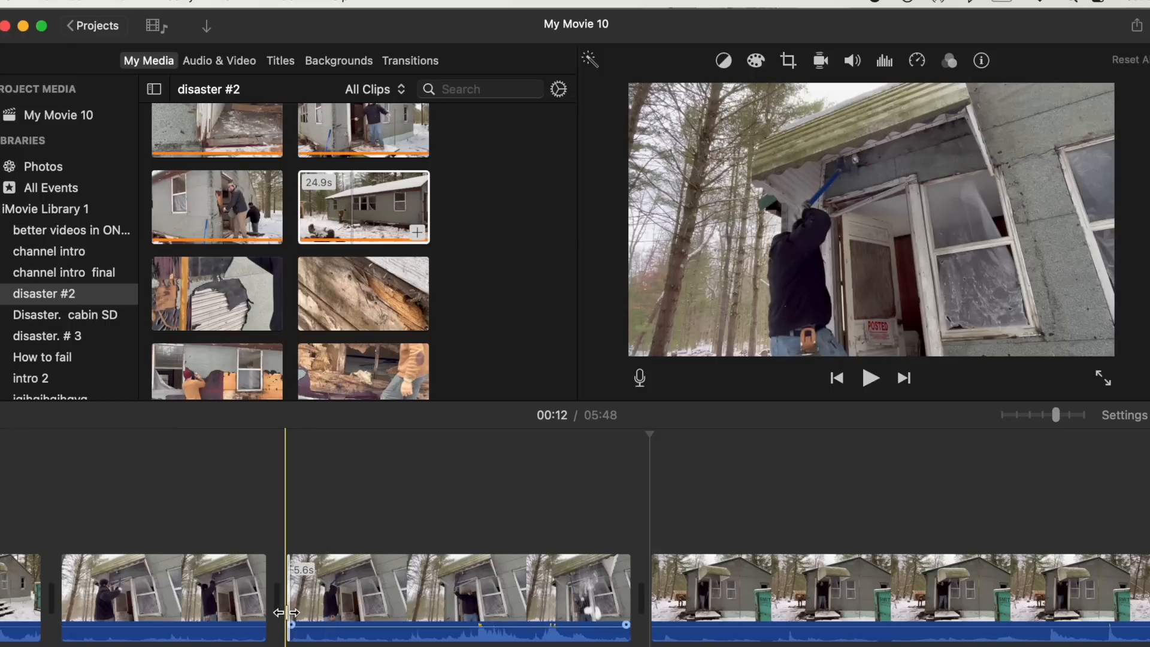
mouse_move(289, 599)
left_mouse_down()
mouse_move(418, 600)
mouse_move(269, 600)
left_mouse_up()
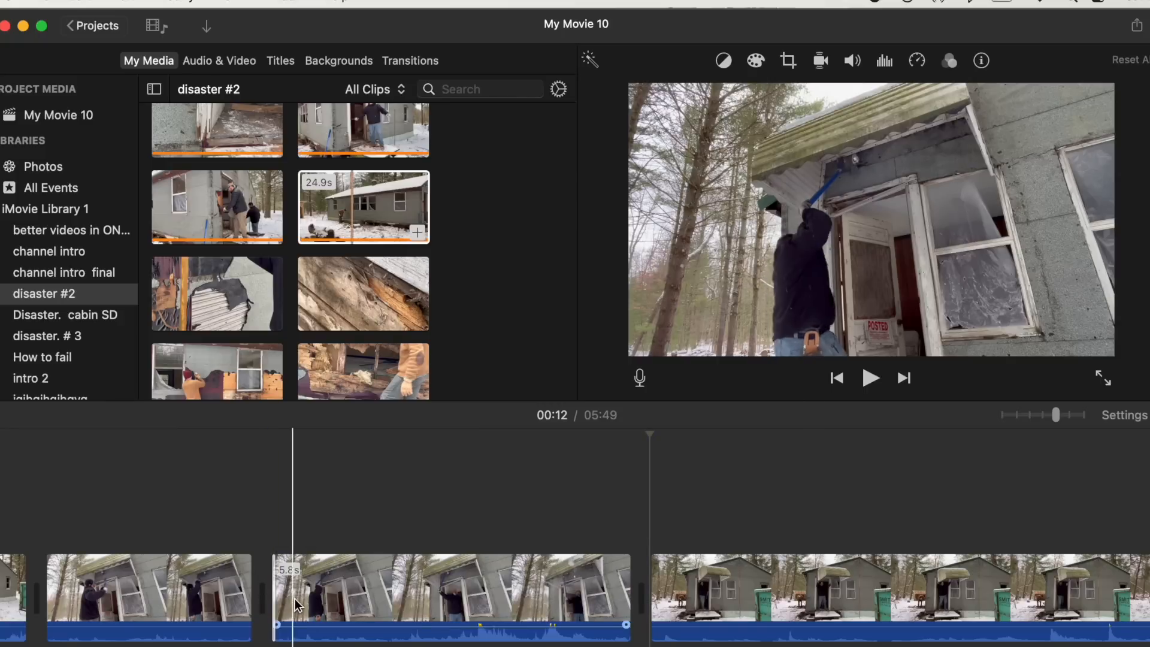
left_click_drag(271, 593, 455, 621)
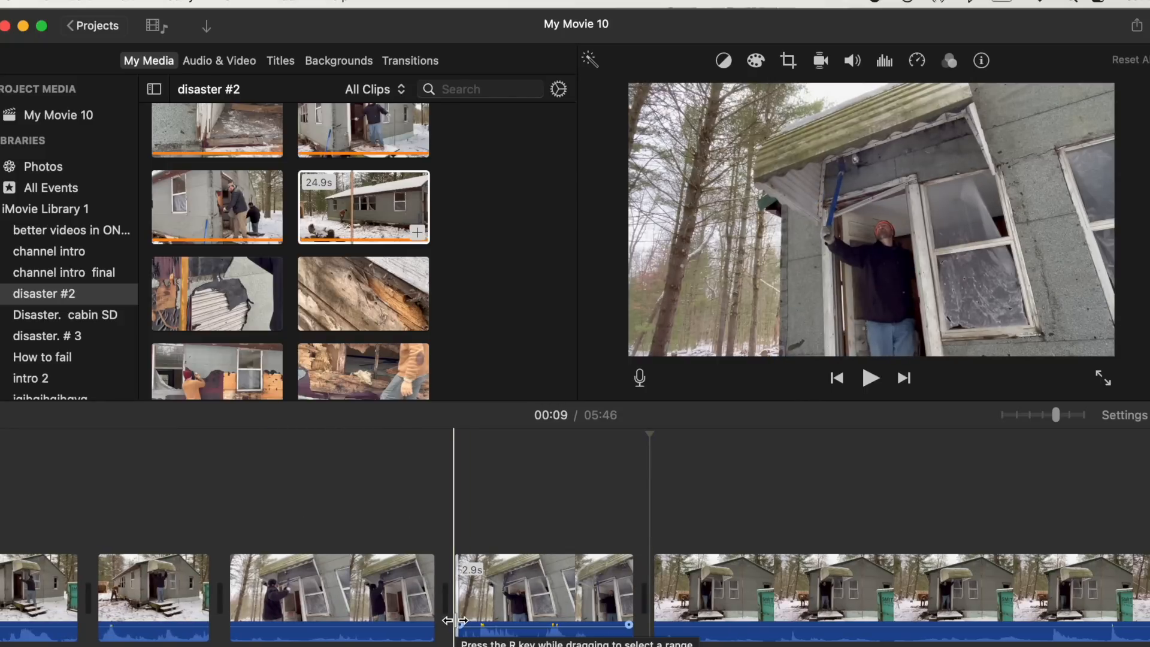
- Play the next cabin clip, split it at about 3 seconds and delete the piece before the split
scroll(618, 608, "right", 10)
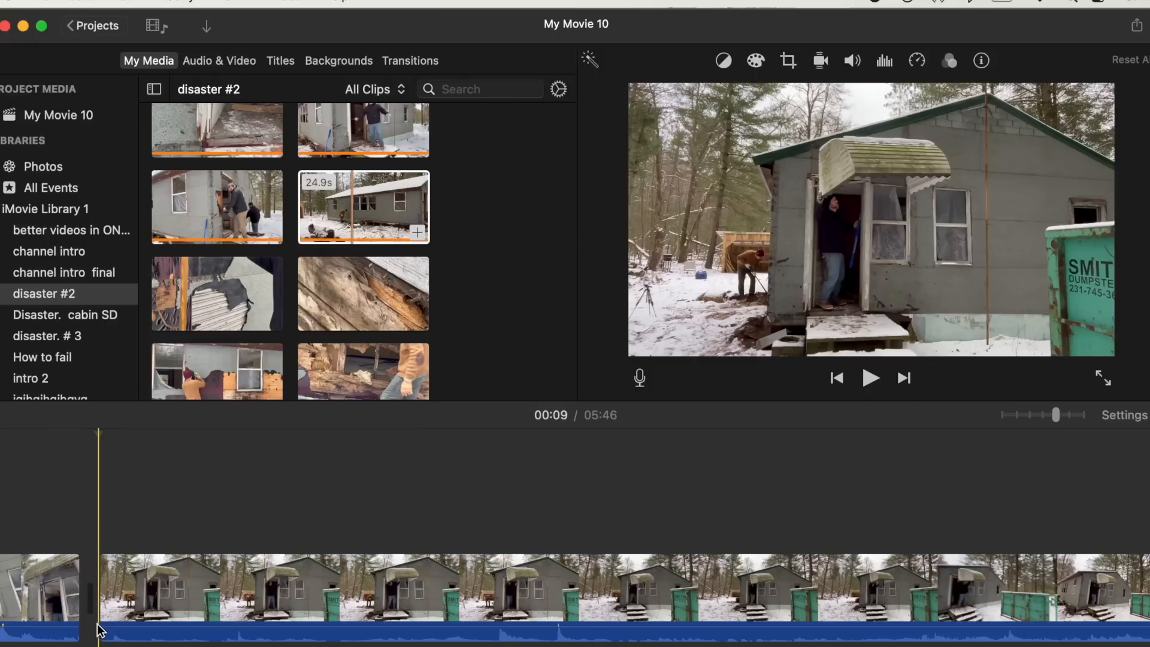
key("space")
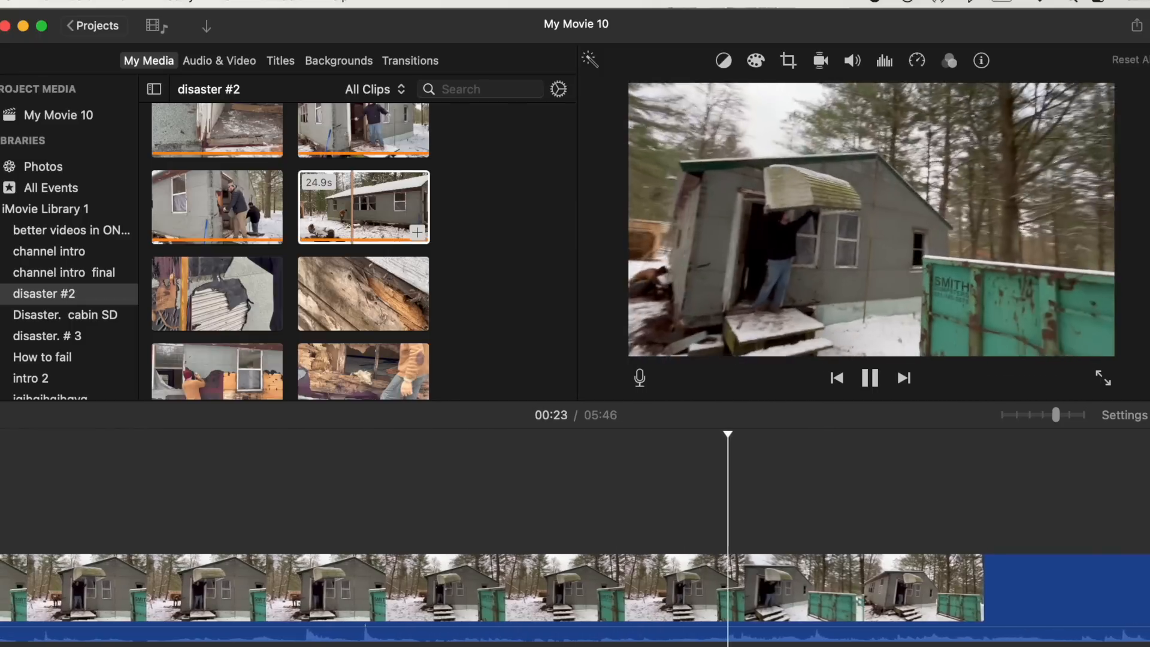
key("space")
left_click(473, 590)
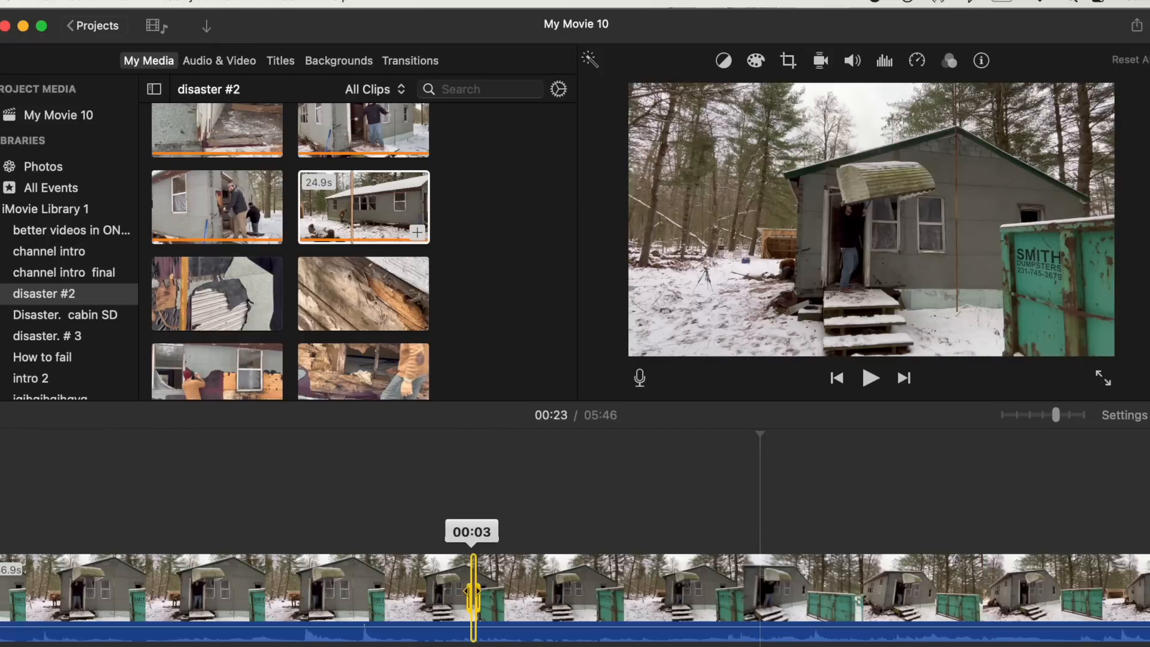
key("super+b")
key("Delete")
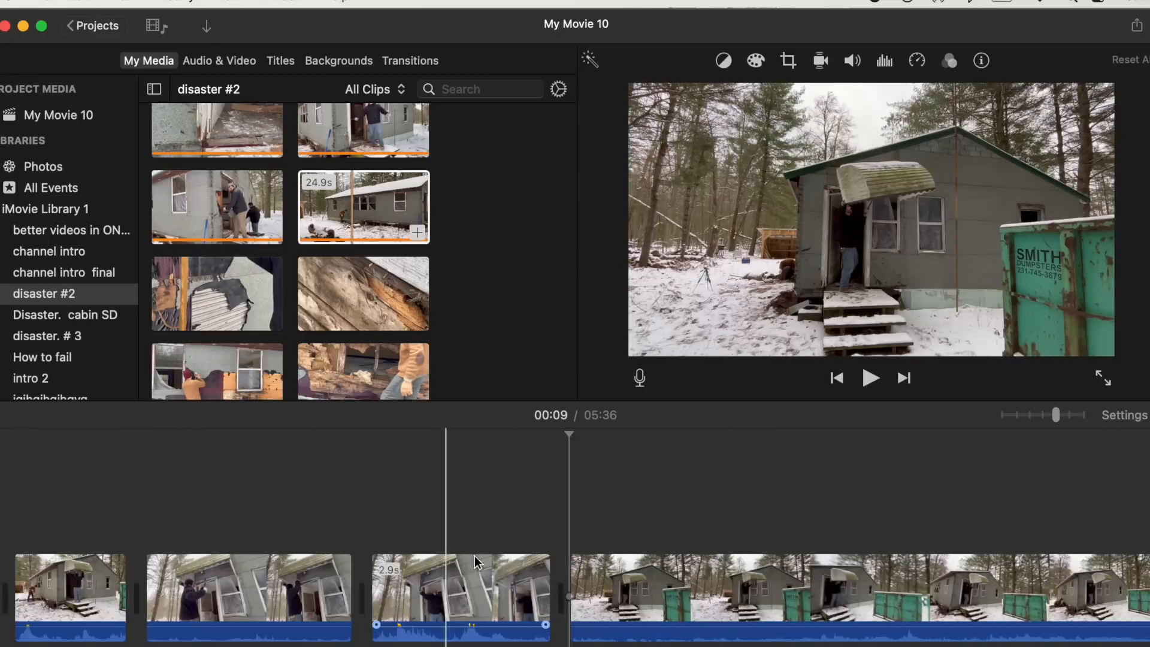
- Split the cabin clip at two points and delete the section between them
left_click(698, 576)
key("super+b")
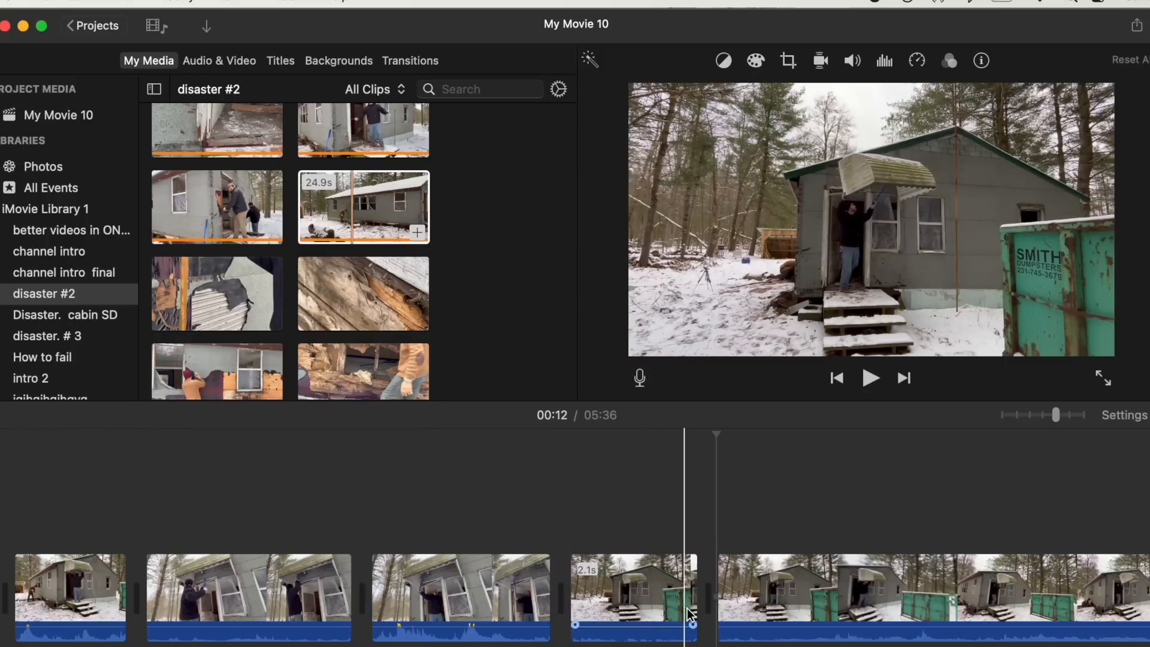
scroll(682, 609, "right", 10)
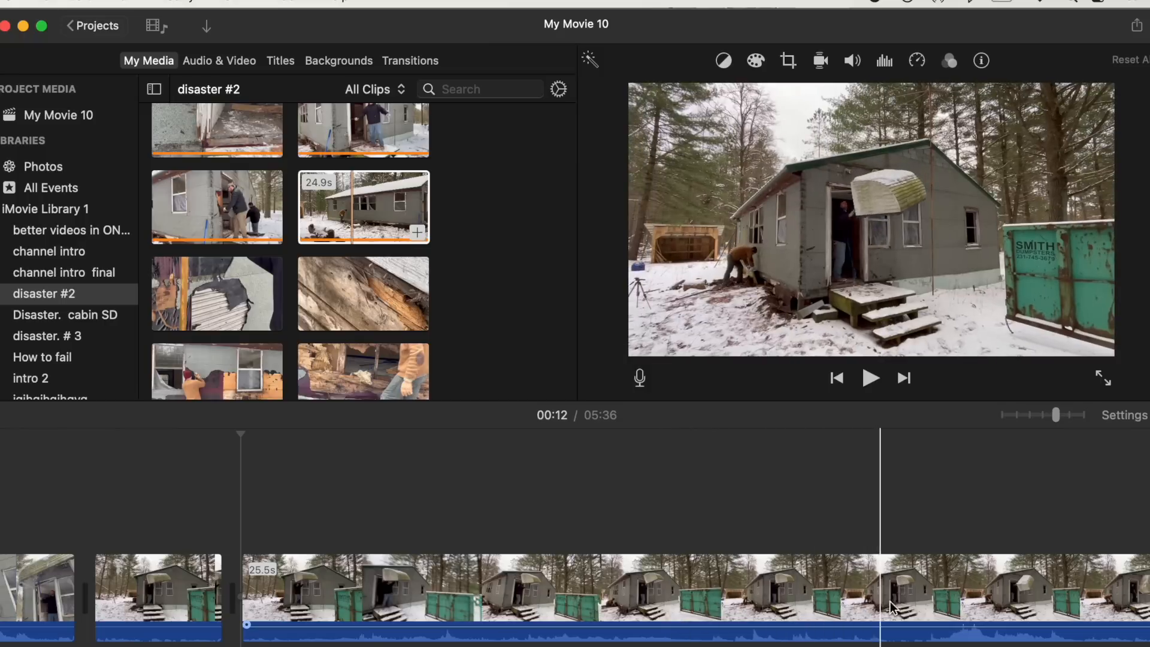
scroll(876, 608, "right", 5)
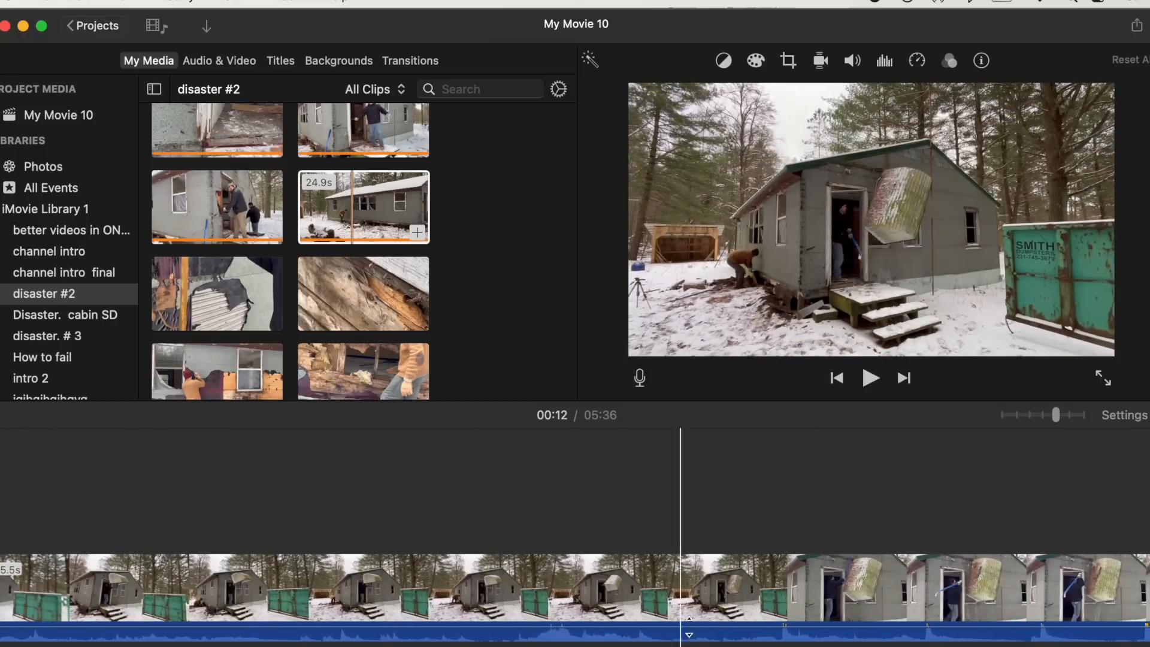
left_click(486, 625)
key("super+b")
left_click(468, 575)
key("Delete")
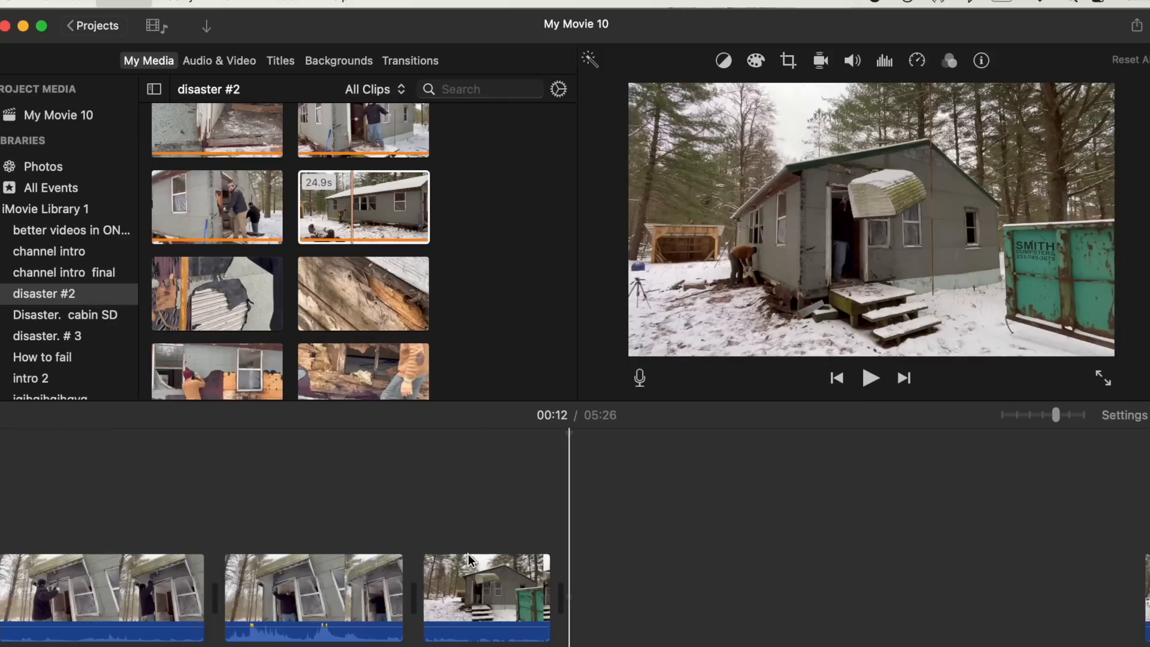
- Split the remaining cabin clip after its short opening piece and play the timeline
left_click(706, 591)
key("super+b")
key("space")
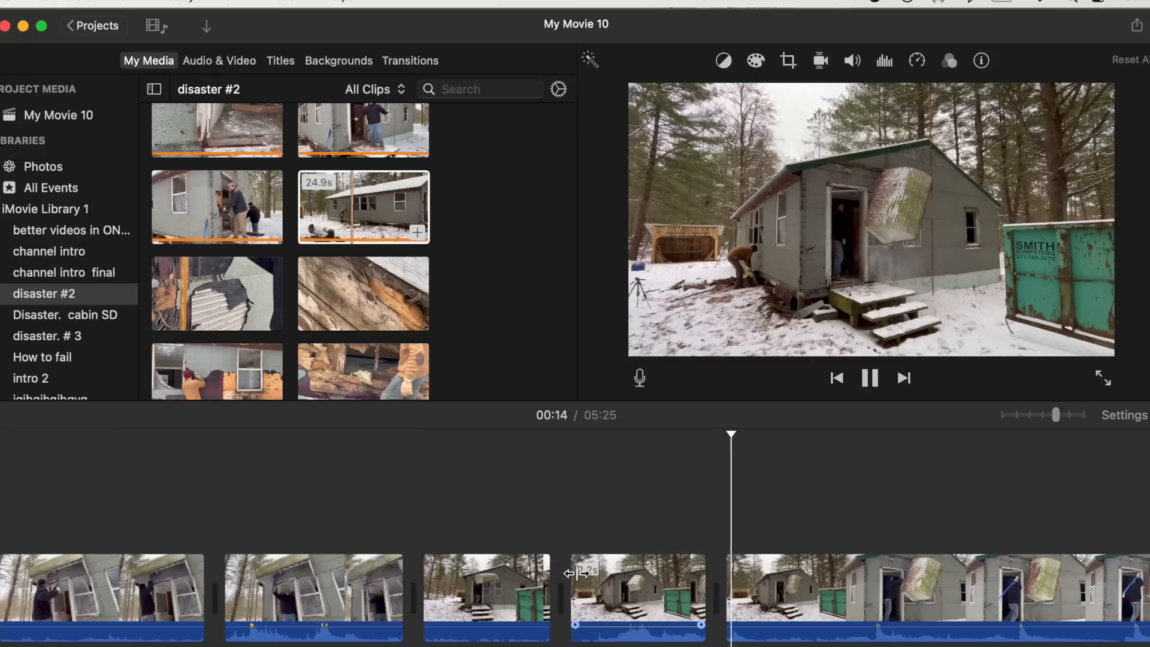
- Split the door-awning clip at about 24 seconds and delete its end piece
scroll(577, 573, "right", 13)
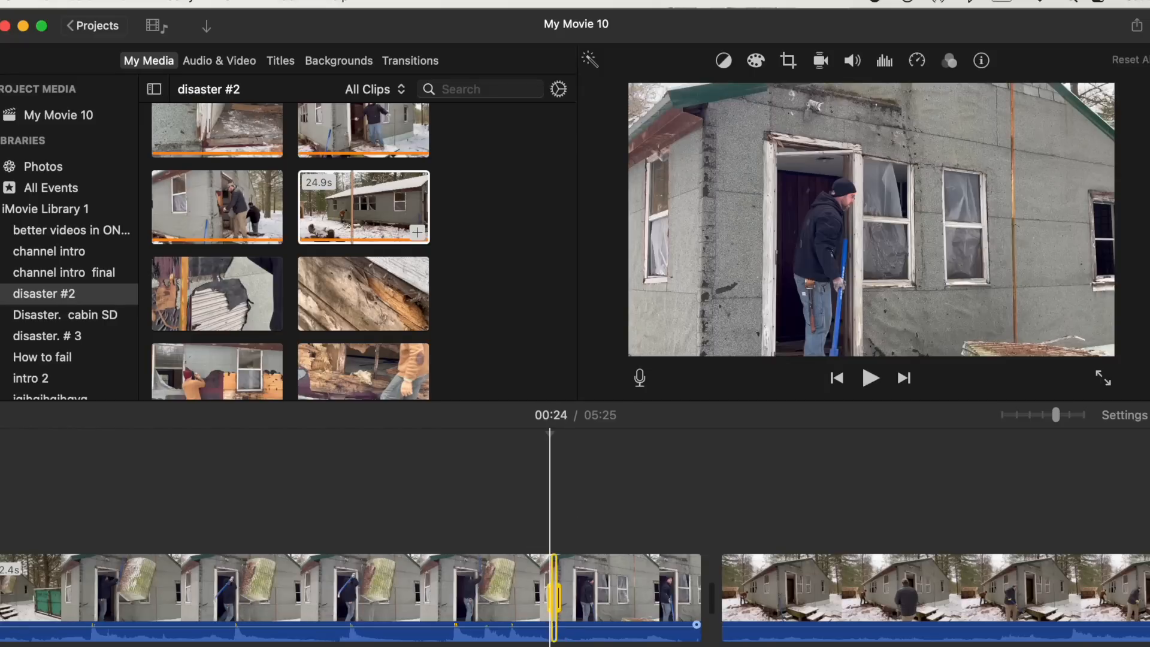
key("super+b")
left_click(629, 618)
key("Delete")
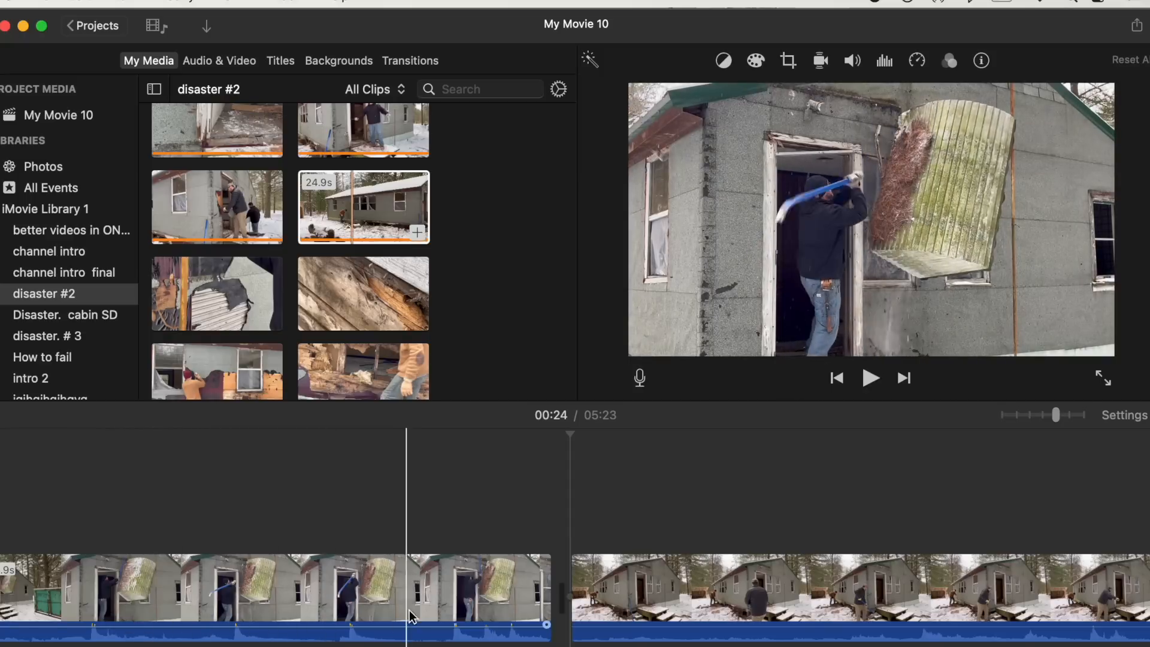
- Split the door-awning clip at about 18 seconds and delete the selected piece
left_click(206, 610)
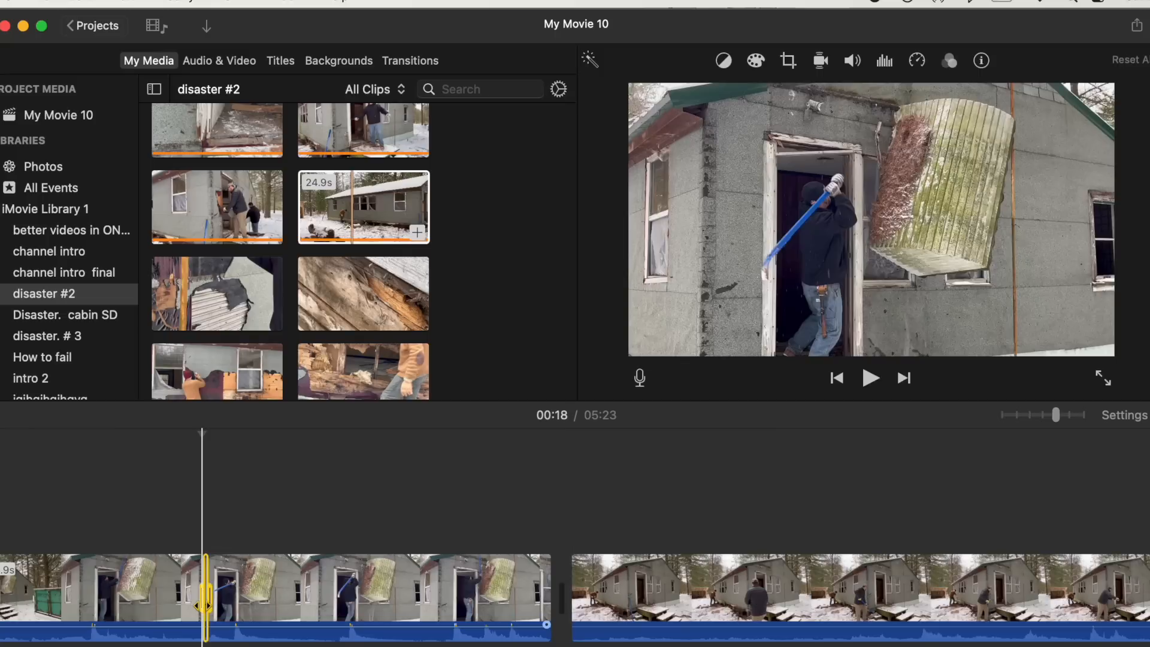
key("super+b")
key("Delete")
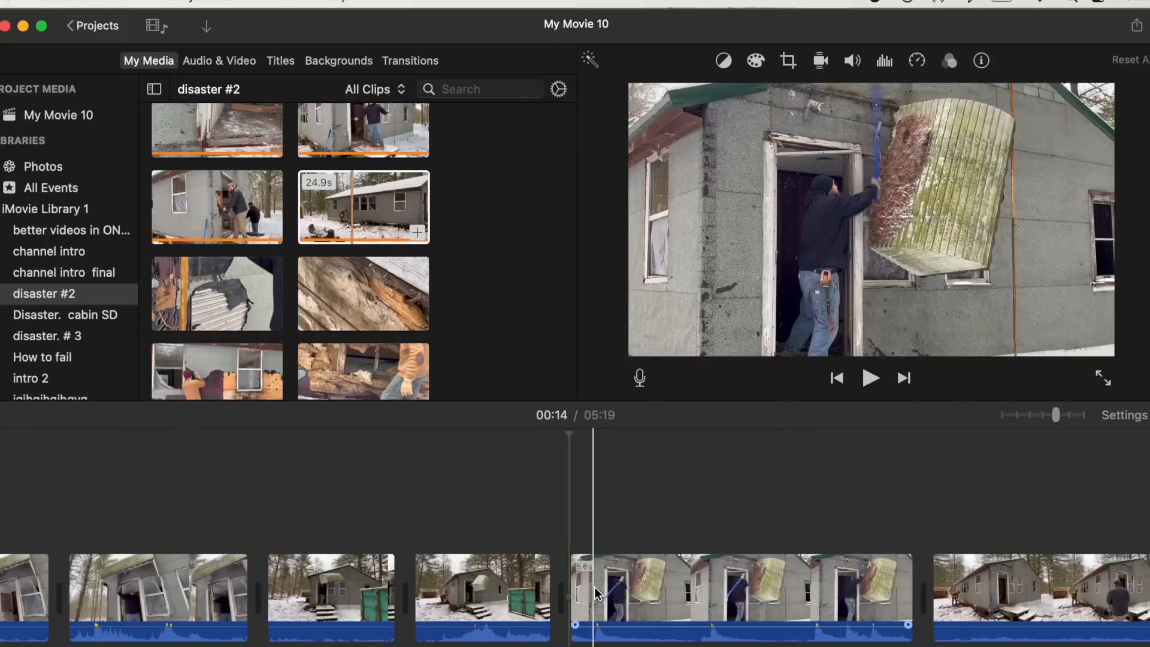
- Trim the start of the following long cabin clip and play the result
scroll(821, 599, "right", 3)
scroll(821, 598, "right", 10)
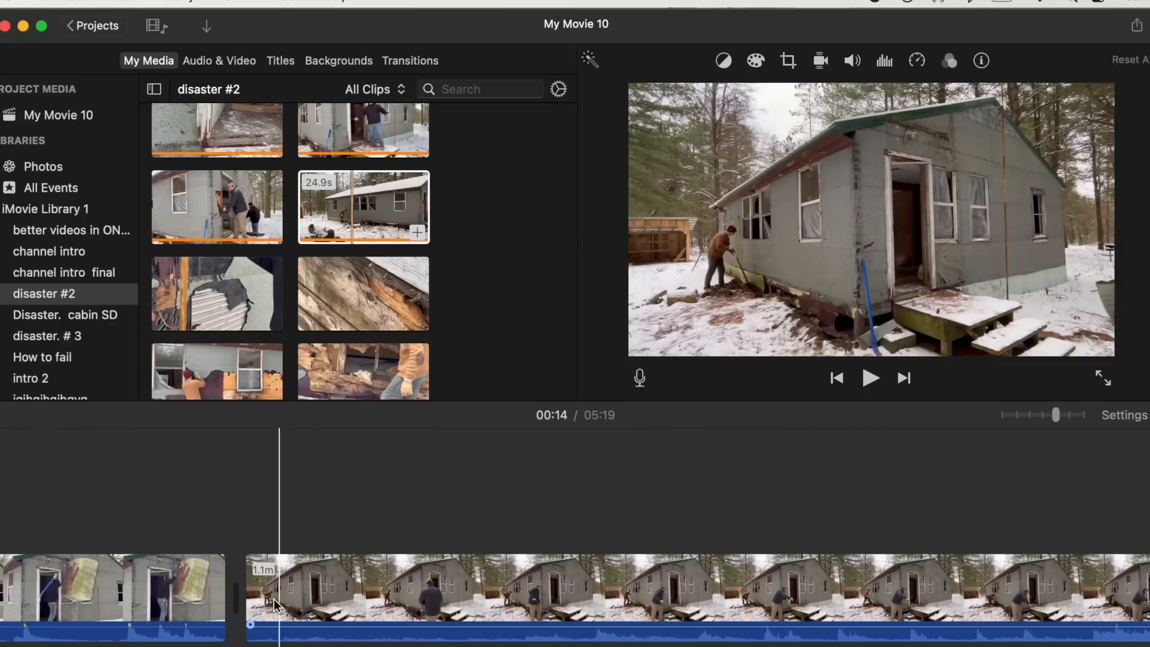
left_click(249, 589)
left_click_drag(249, 589, 594, 583)
key("space")
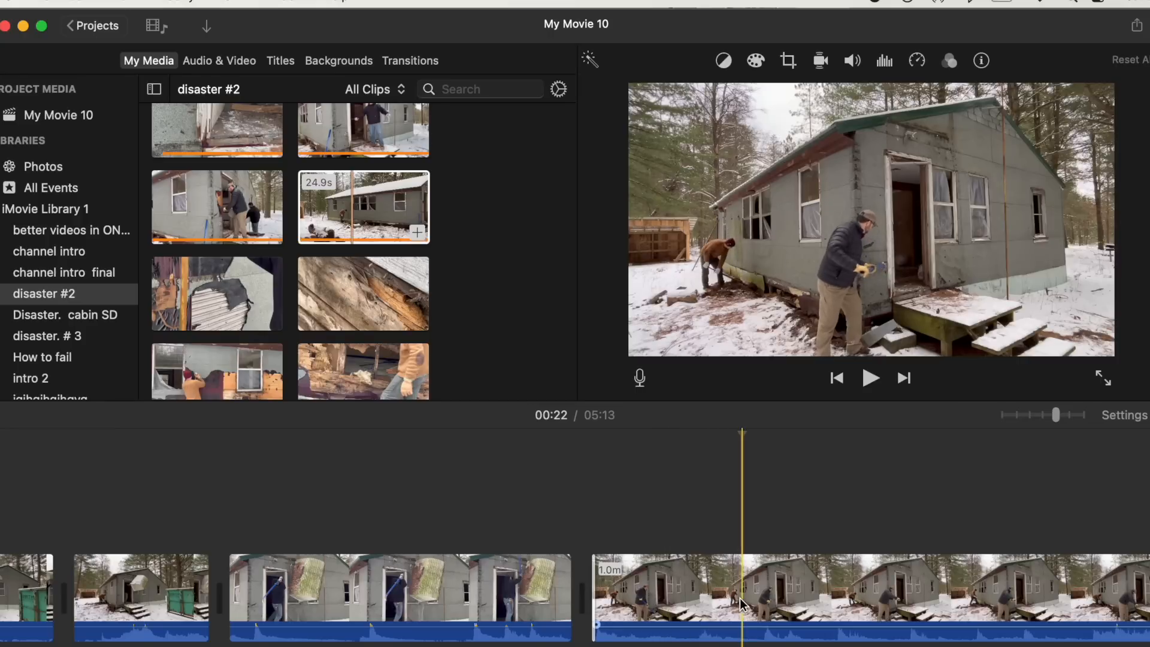
- Split the long cabin clip at about 22 seconds where the man walks toward the camera
left_click_drag(743, 596, 750, 596)
key("super+b")
scroll(744, 597, "right", 9)
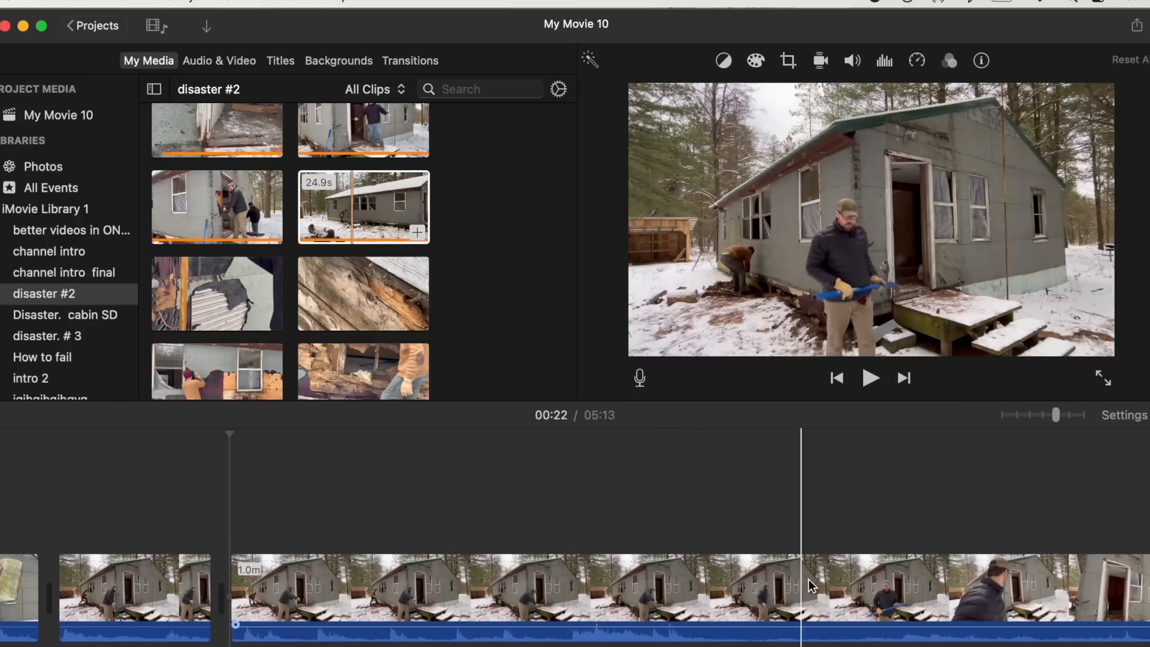
scroll(896, 584, "right", 10)
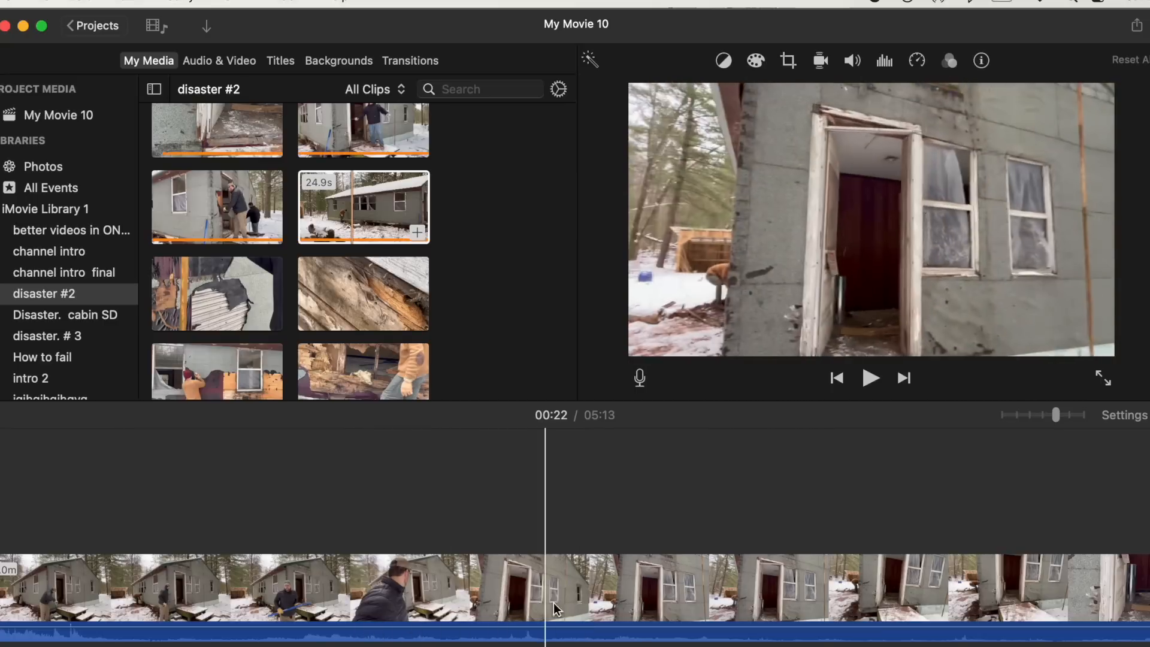
scroll(965, 584, "right", 10)
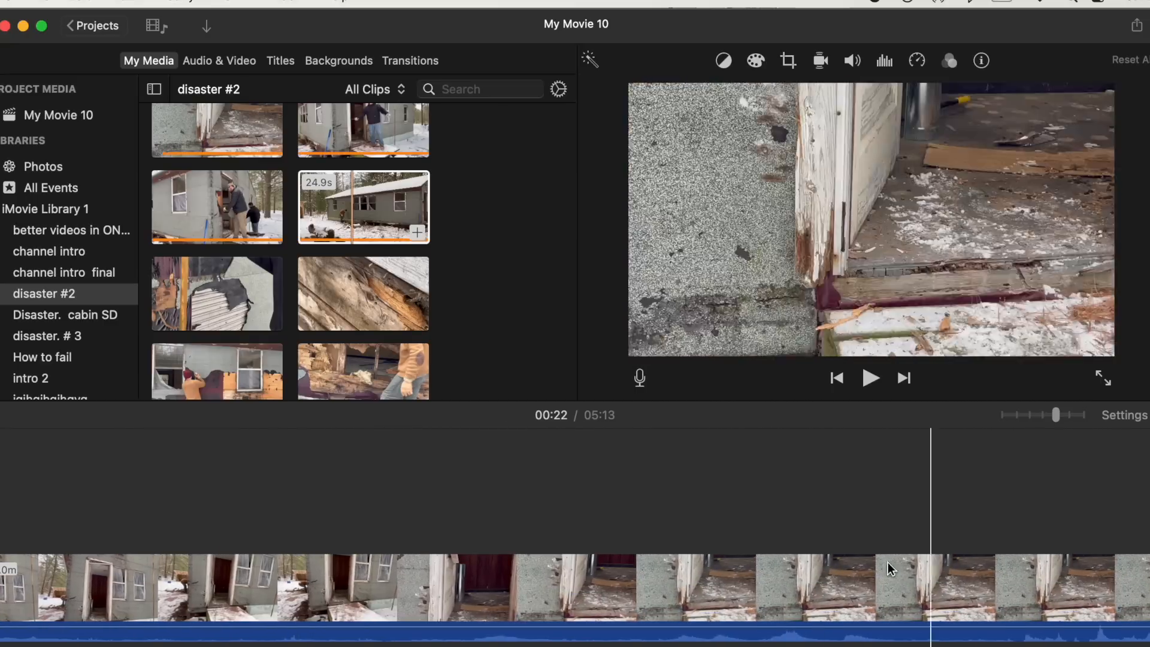
- Delete the remaining piece of the long cabin clip after the split
scroll(953, 589, "right", 10)
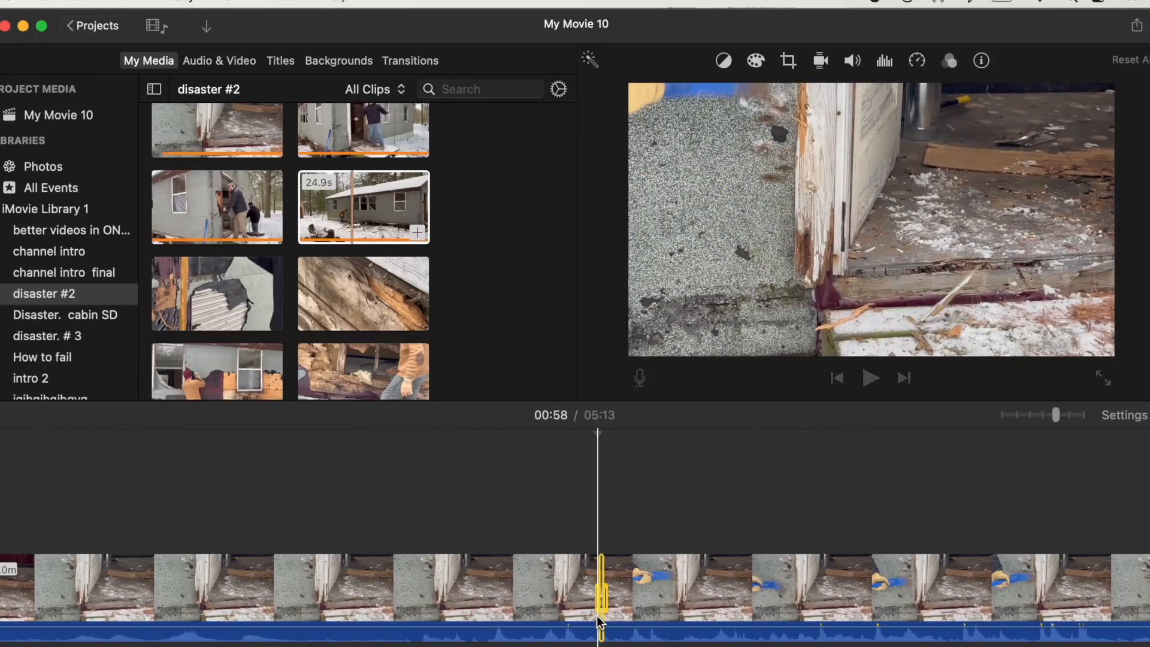
left_click(559, 623)
key("Delete")
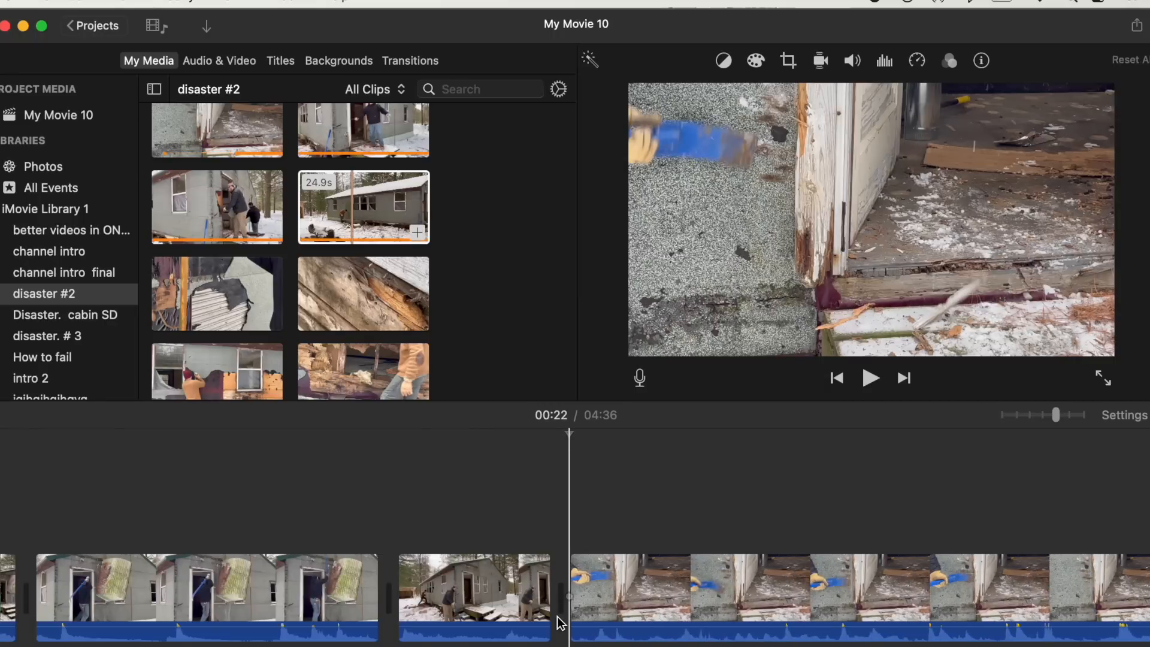
- Play the following crowbar clip and split it at about 24 seconds
key("space")
key("space")
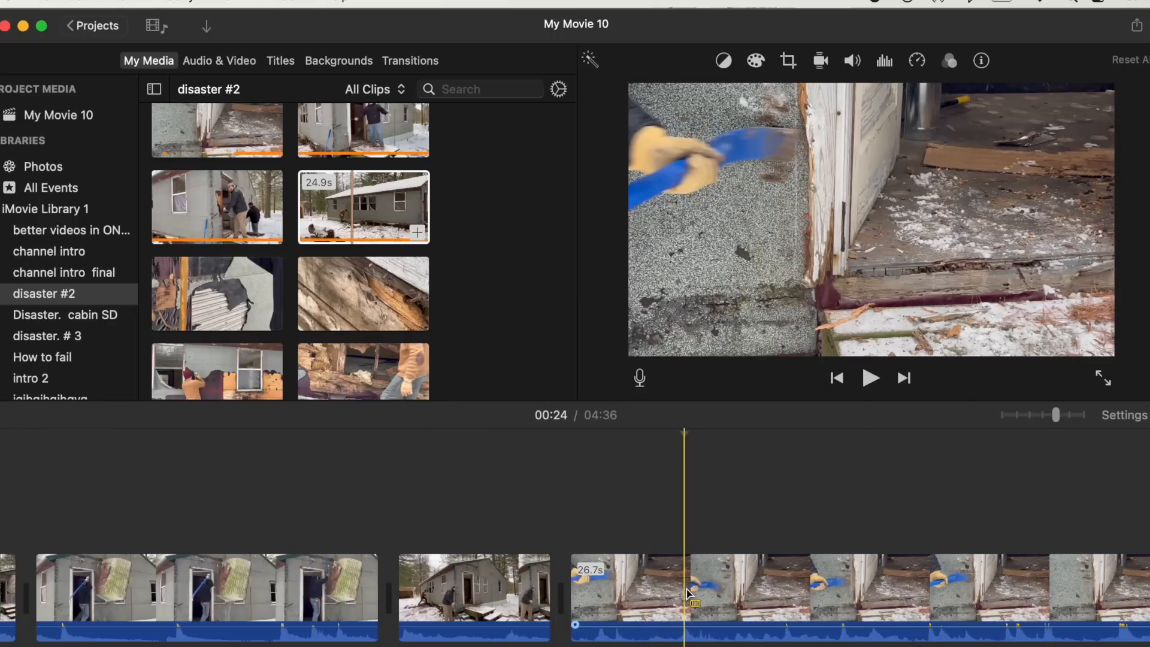
key("super+b")
scroll(691, 594, "right", 10)
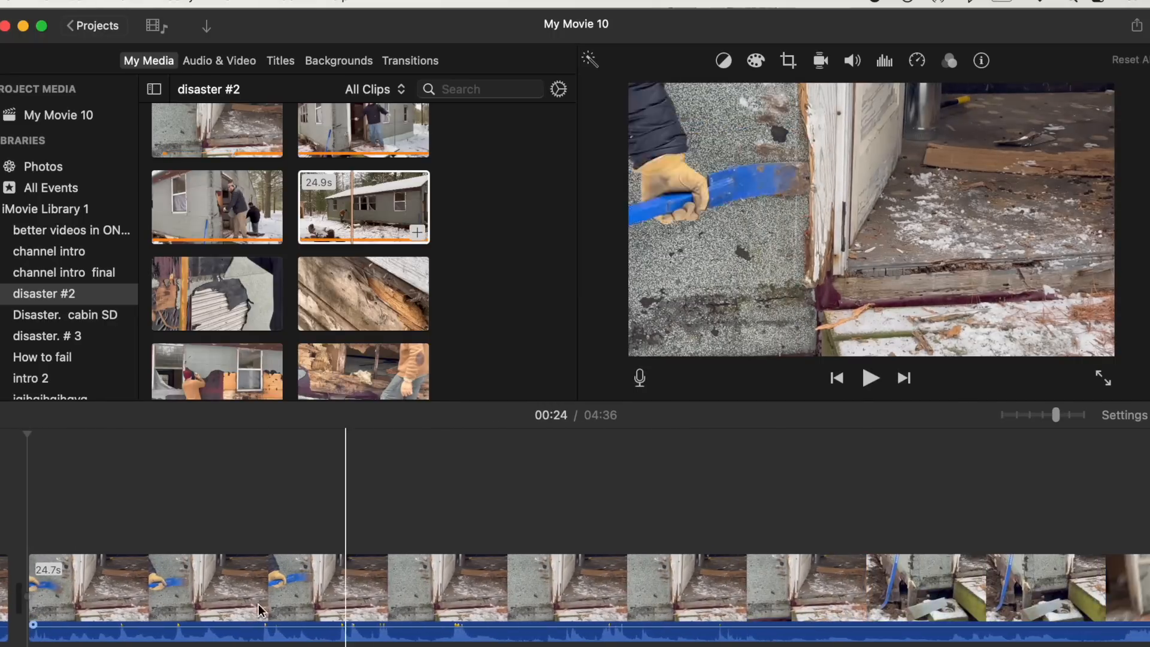
scroll(877, 590, "right", 10)
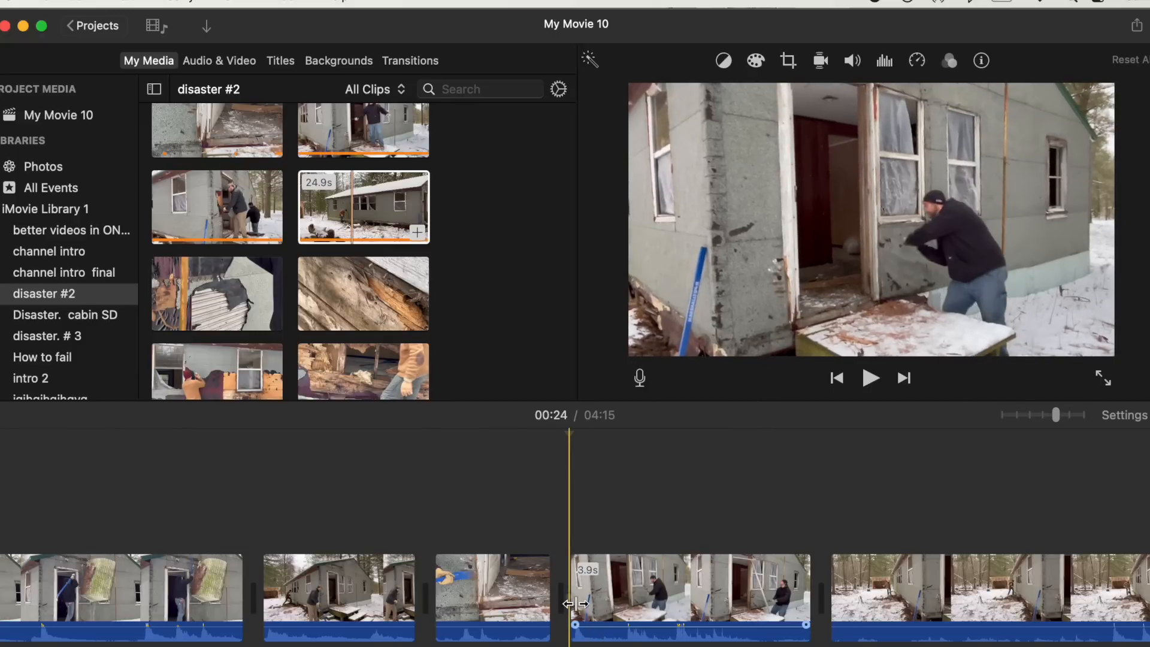
- Review the short doorway clip and trim about a second off its end
key("space")
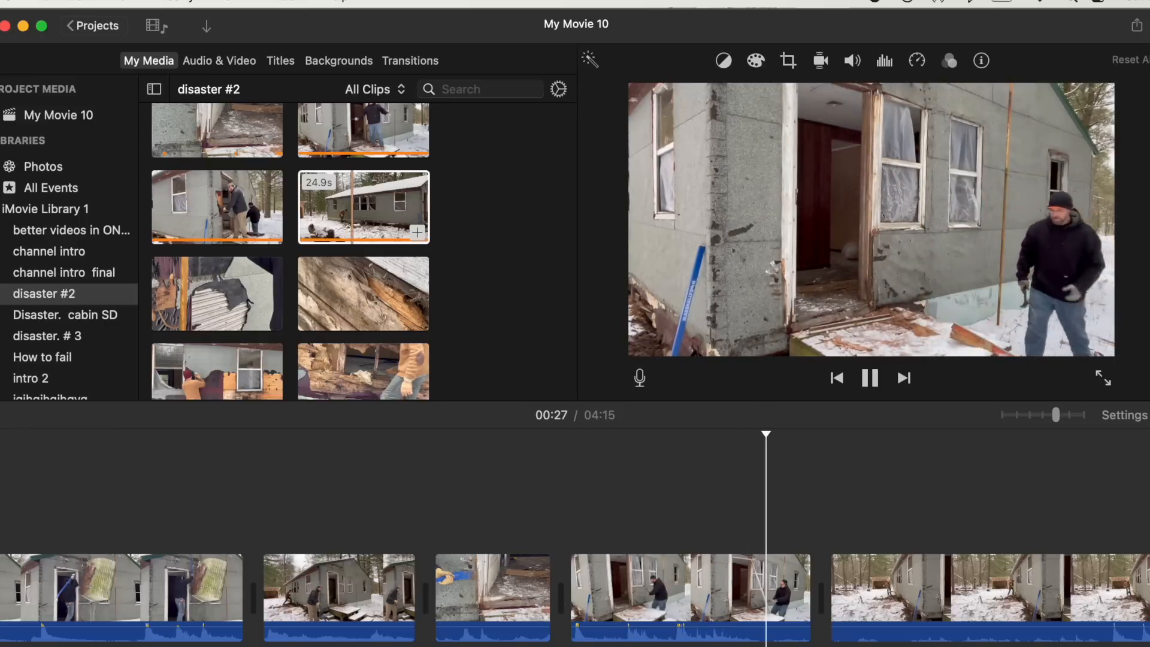
left_click(570, 641)
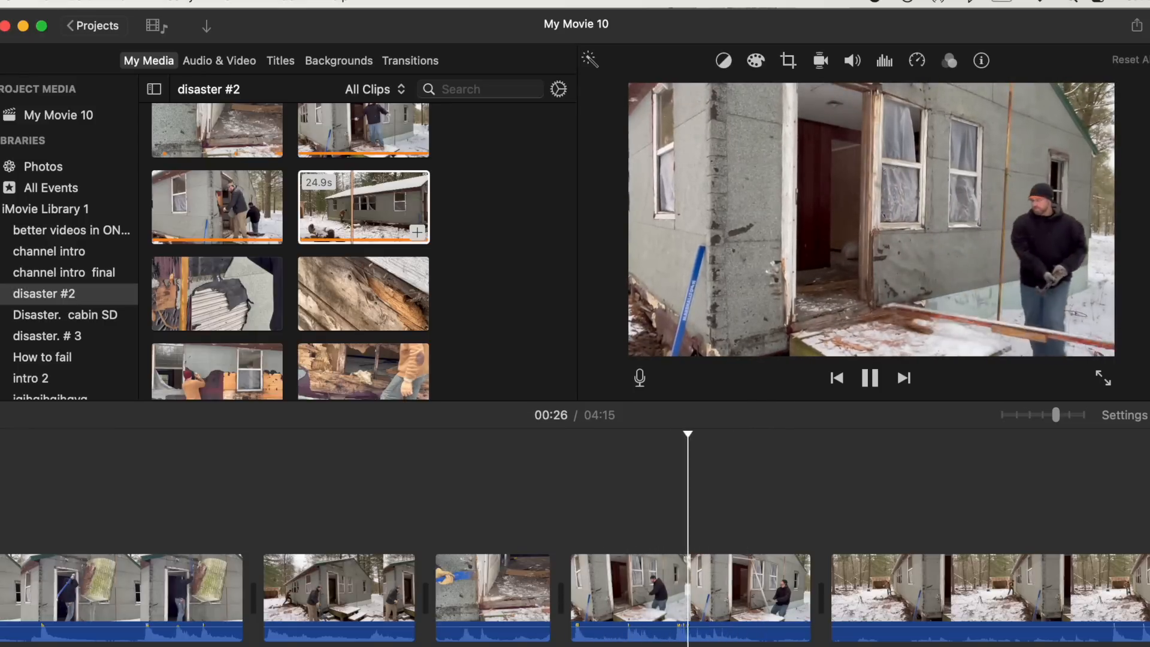
key("Up")
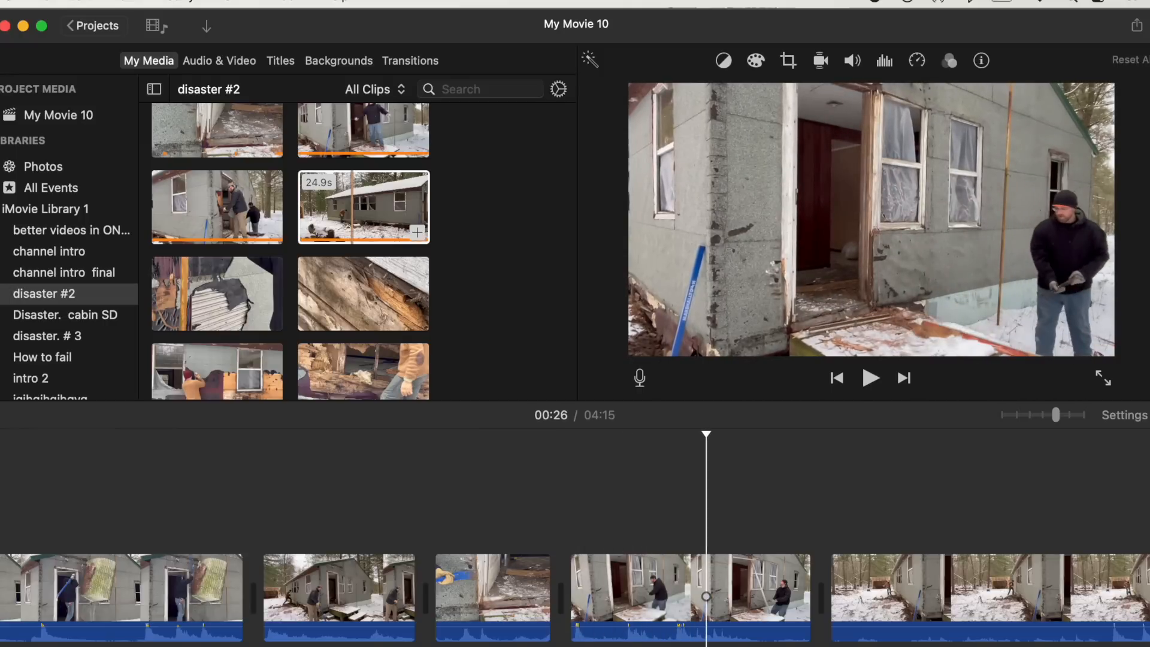
key("Up")
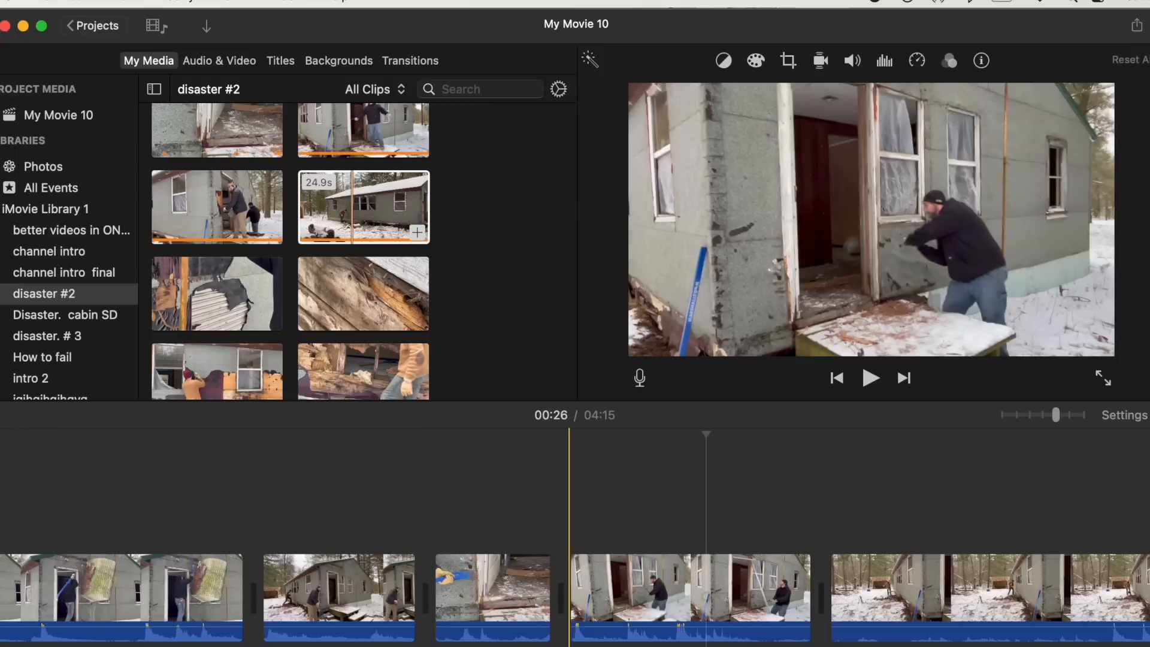
key("space")
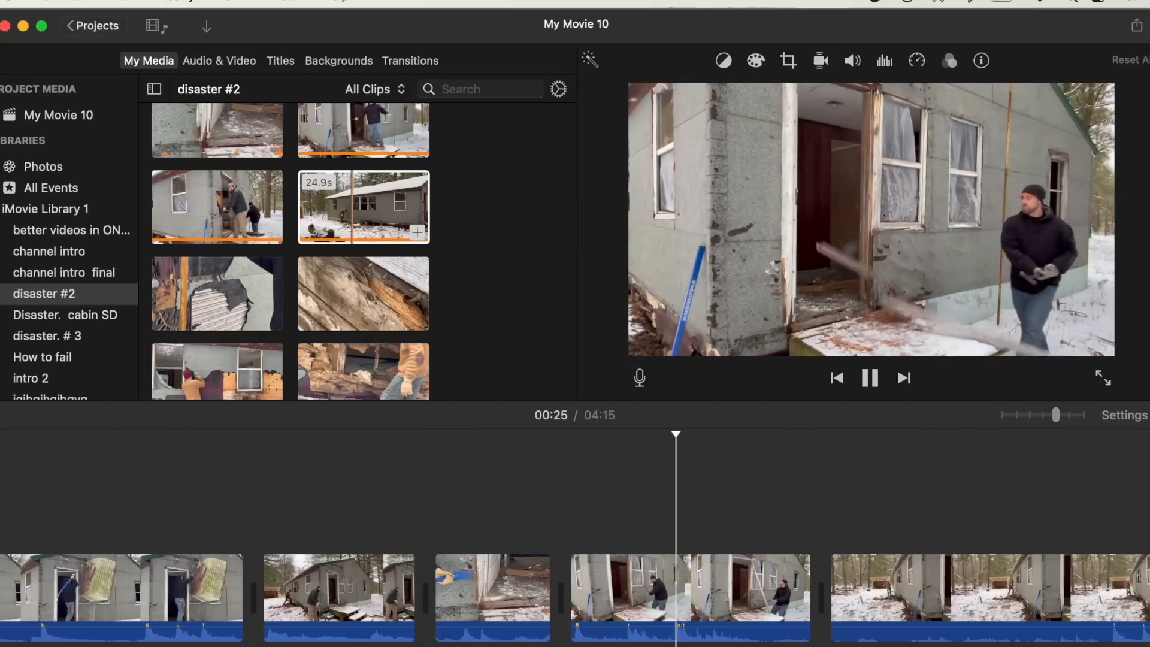
key("space")
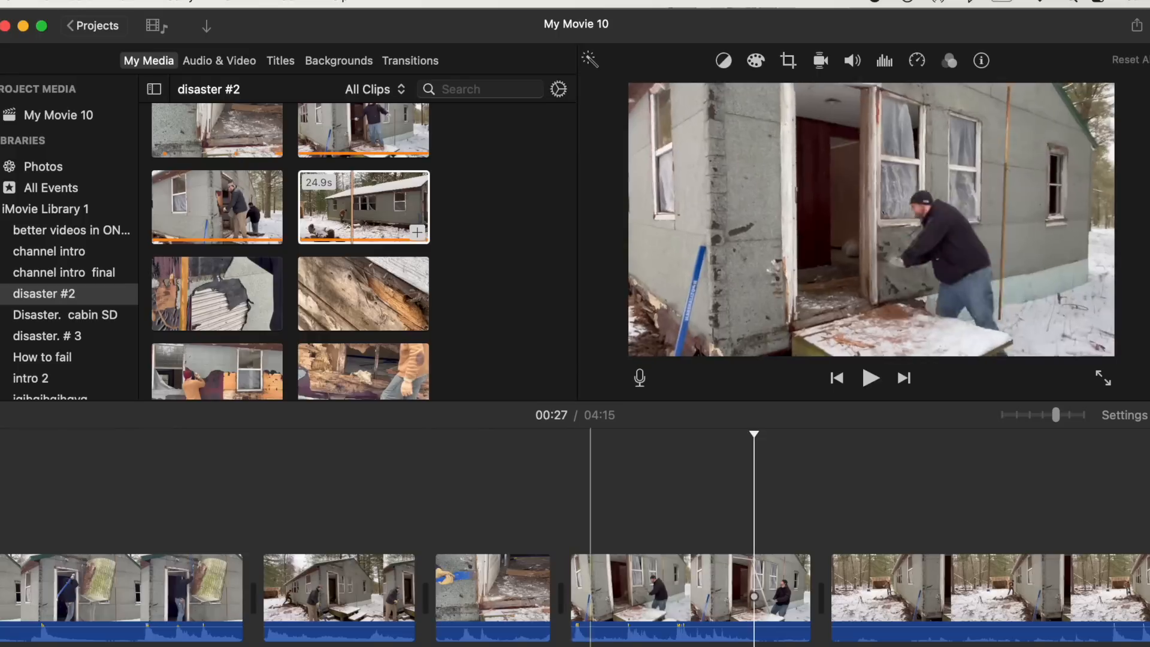
left_click_drag(810, 586, 749, 586)
- Trim about 1.5 seconds from the start of the next long clip and split it about 2 seconds in
scroll(749, 586, "right", 10)
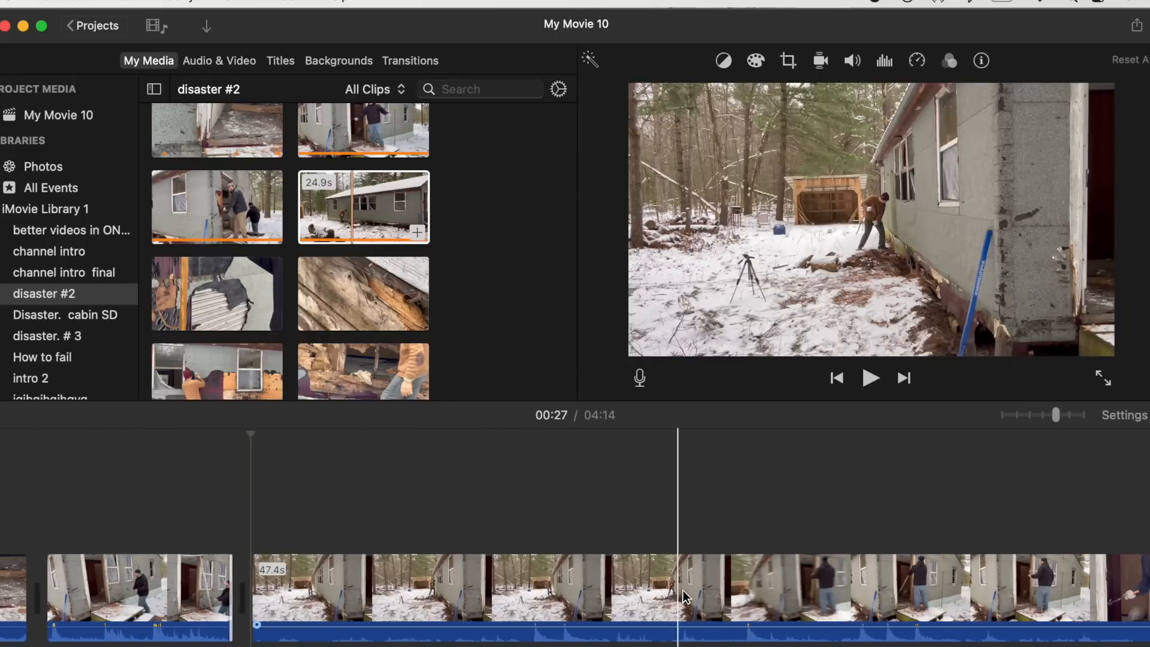
left_click_drag(251, 579, 348, 579)
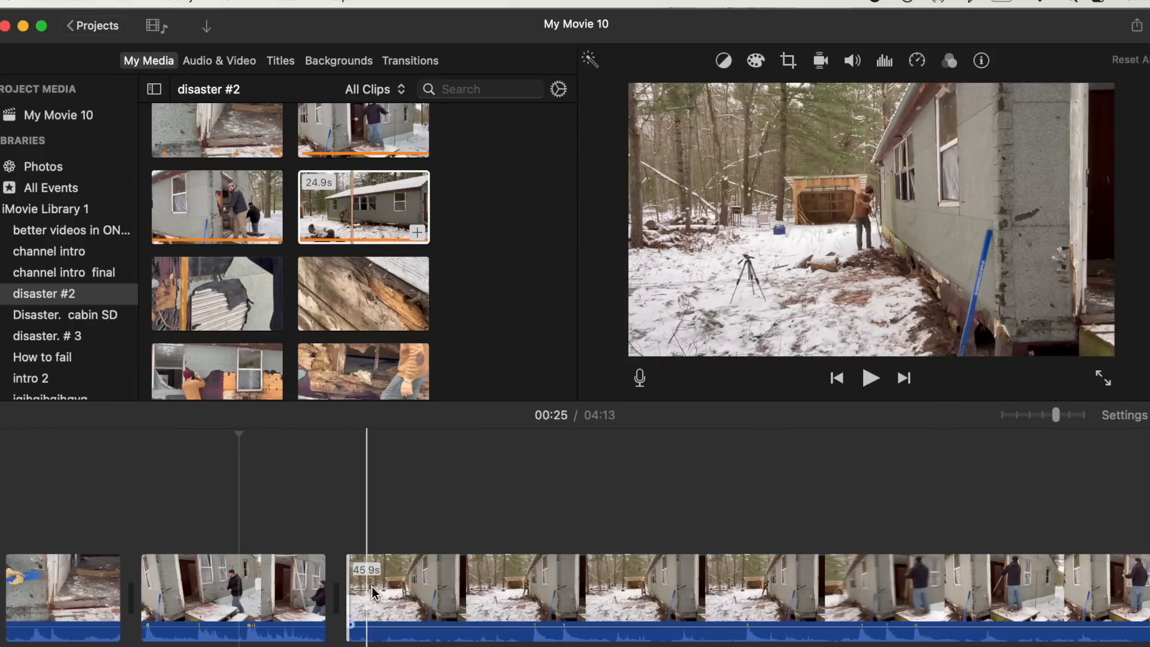
left_click(466, 595)
key("super+b")
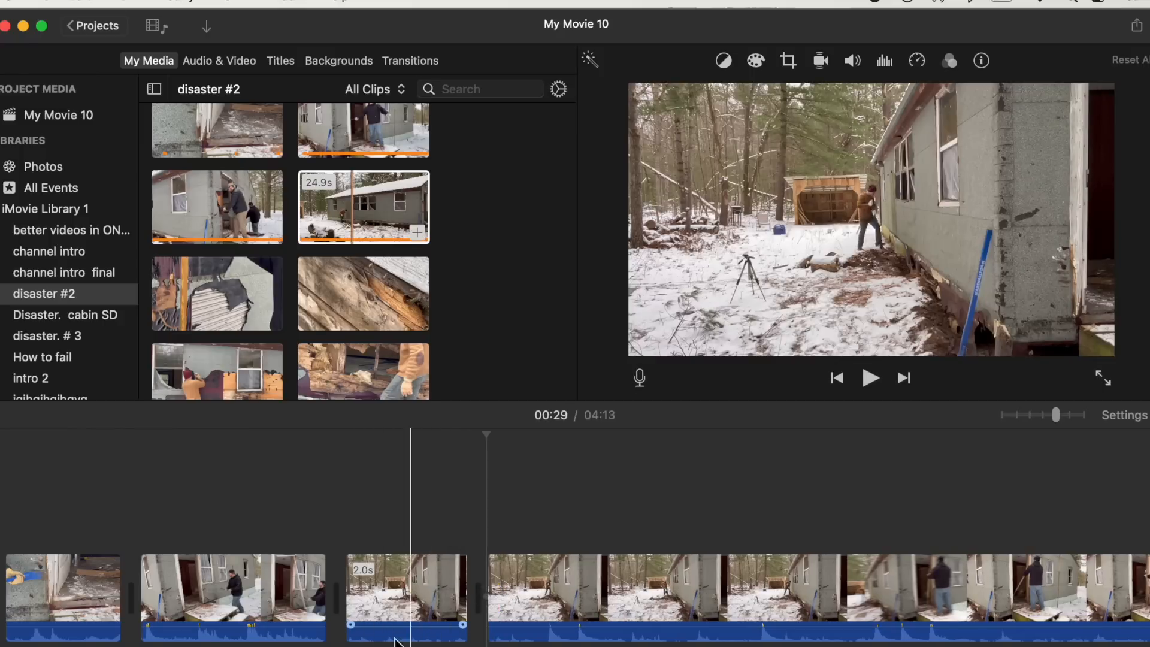
- Extend the end of the short split piece to about 3.5 seconds
key("space")
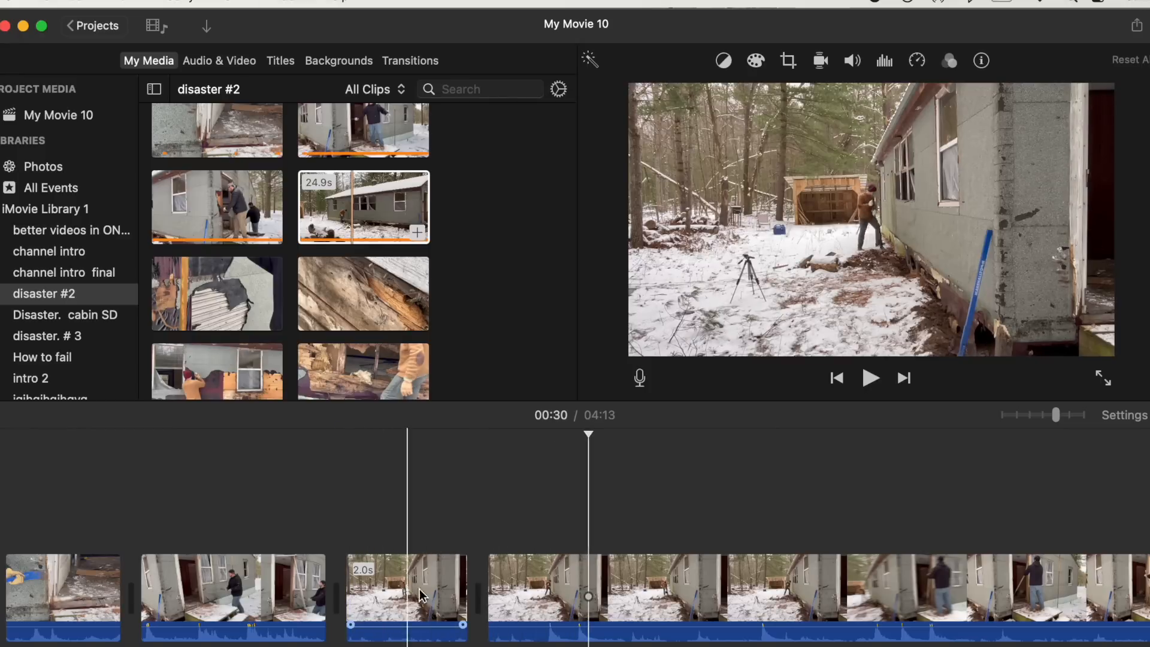
left_click_drag(467, 585, 563, 582)
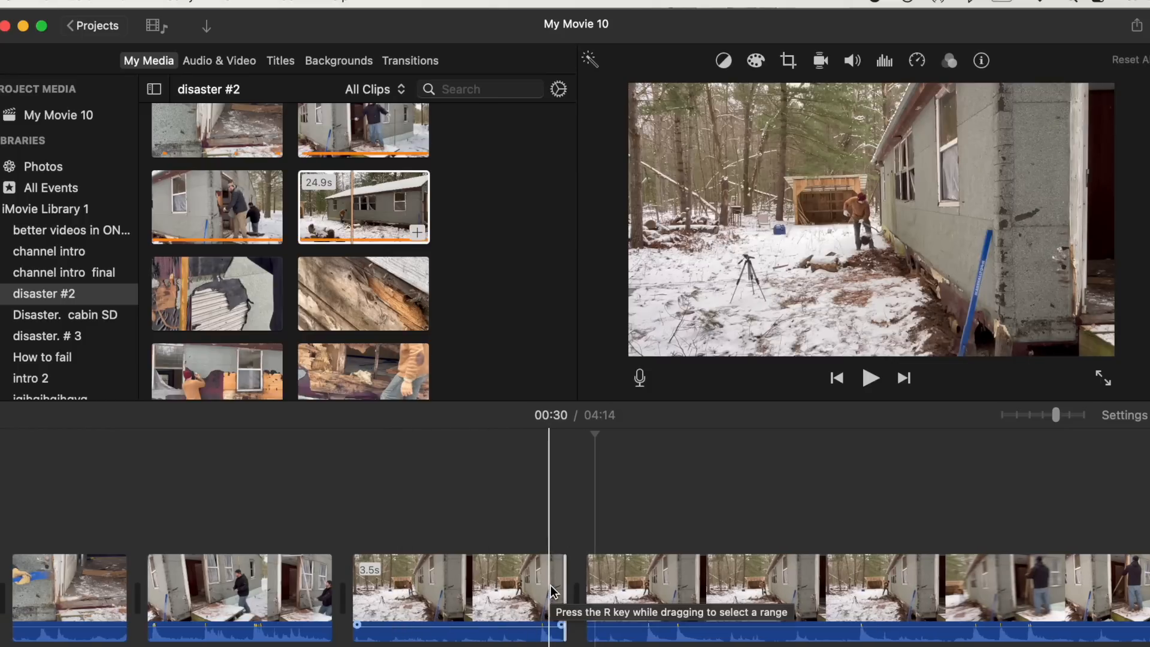
- Split the long clip further along where the man works at the doorway and delete the piece before the split
scroll(419, 599, "right", 10)
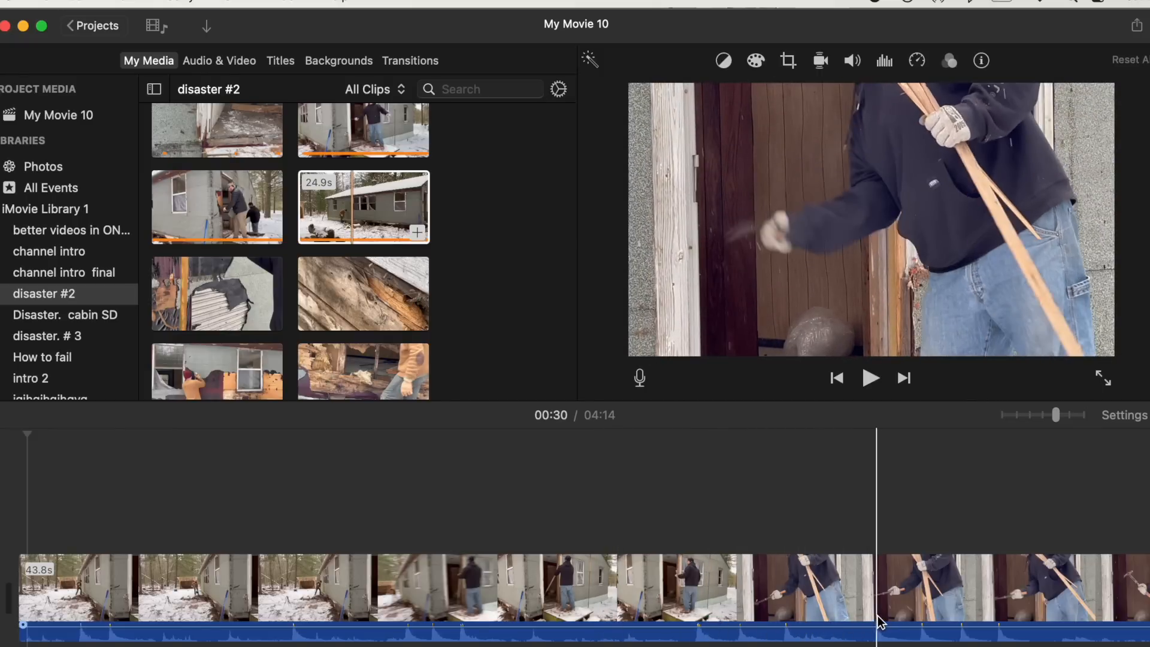
scroll(1045, 623, "right", 4)
scroll(1045, 625, "right", 4)
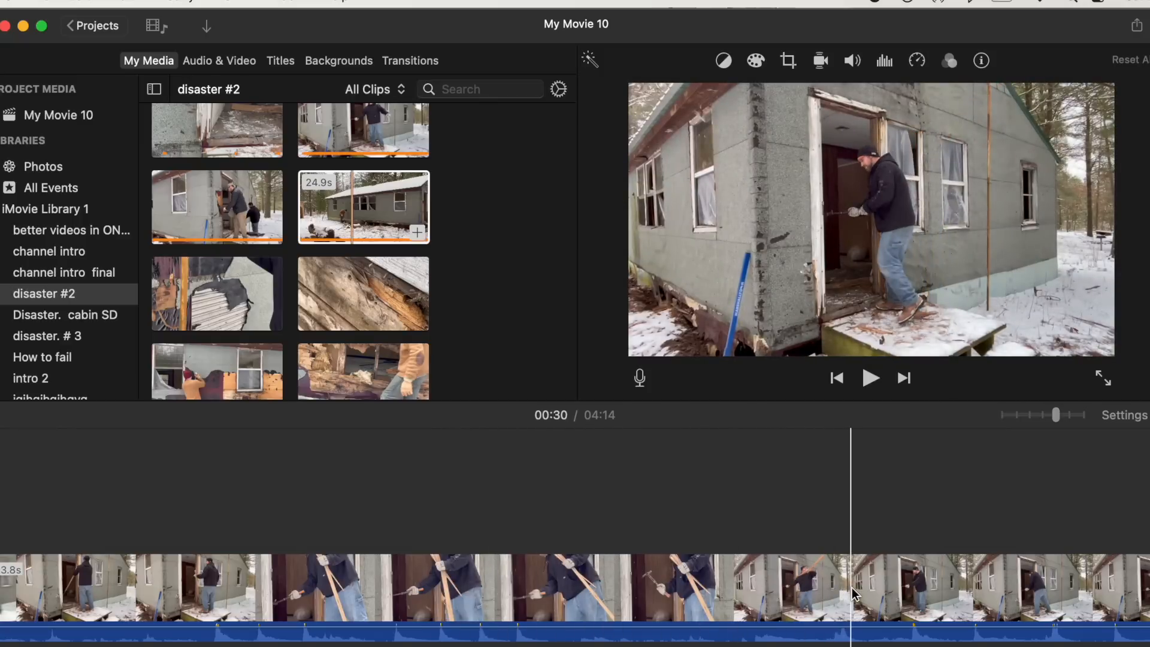
scroll(1042, 593, "right", 10)
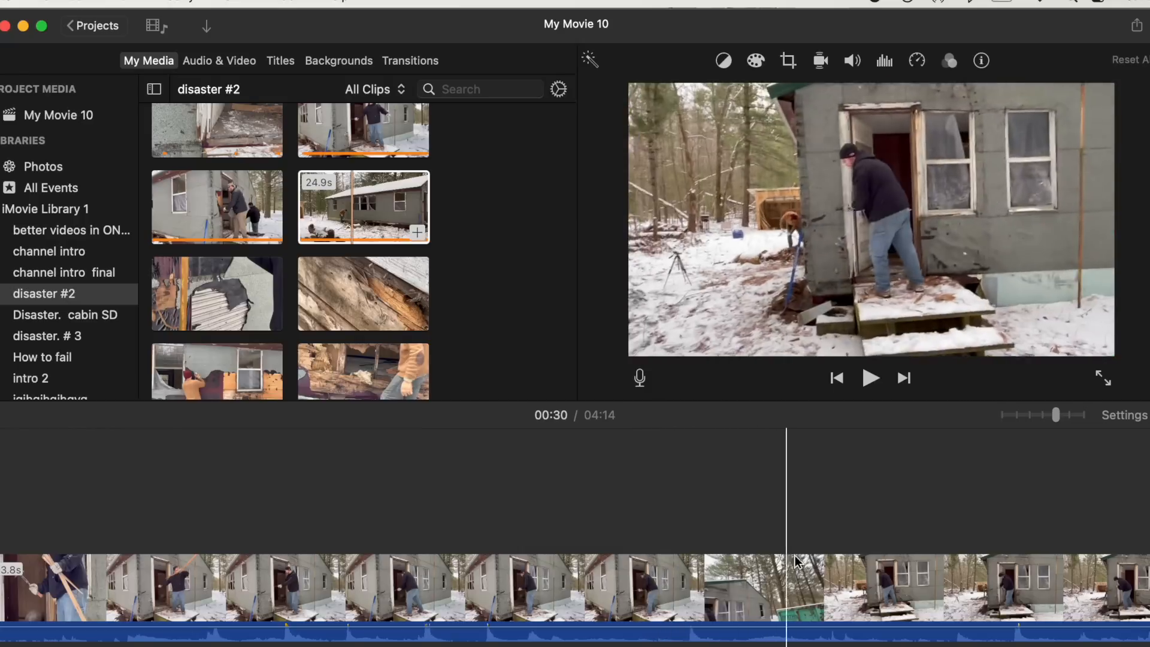
scroll(889, 562, "right", 10)
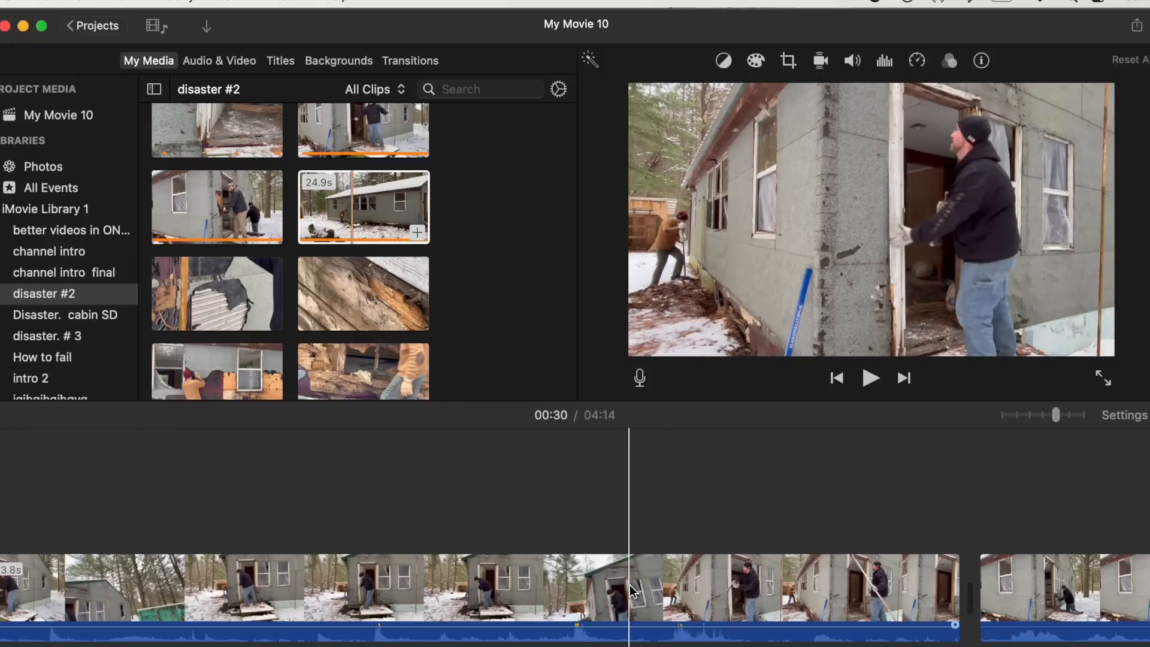
scroll(629, 584, "left", 12)
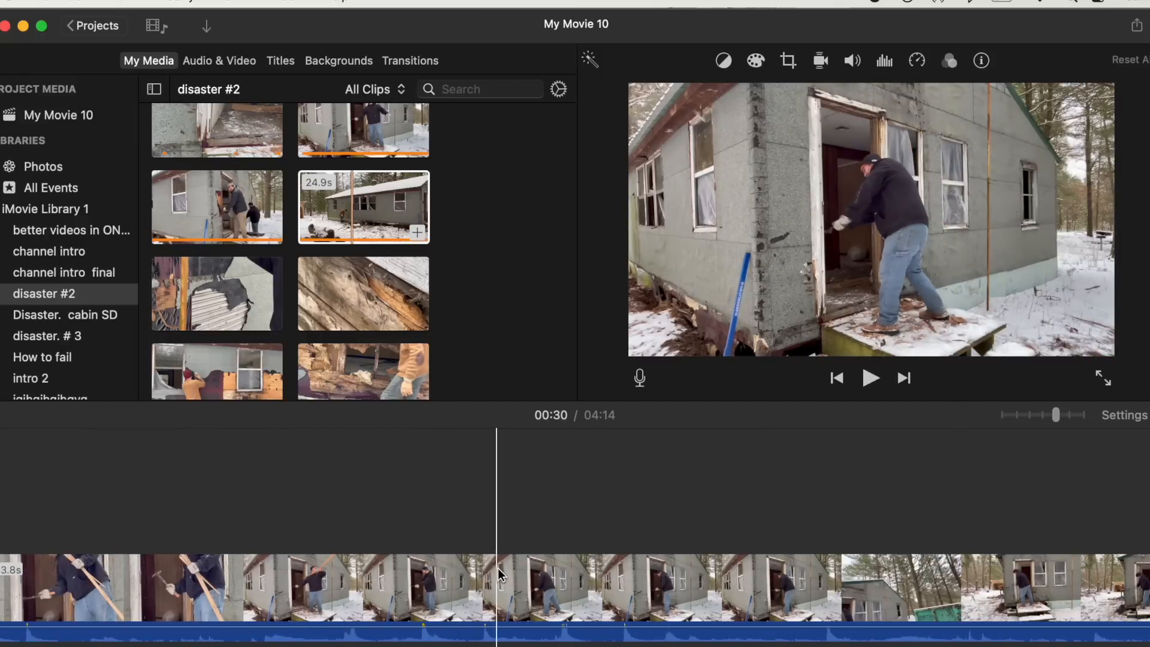
left_click(405, 587)
key("super+b")
left_click(371, 587)
key("Delete")
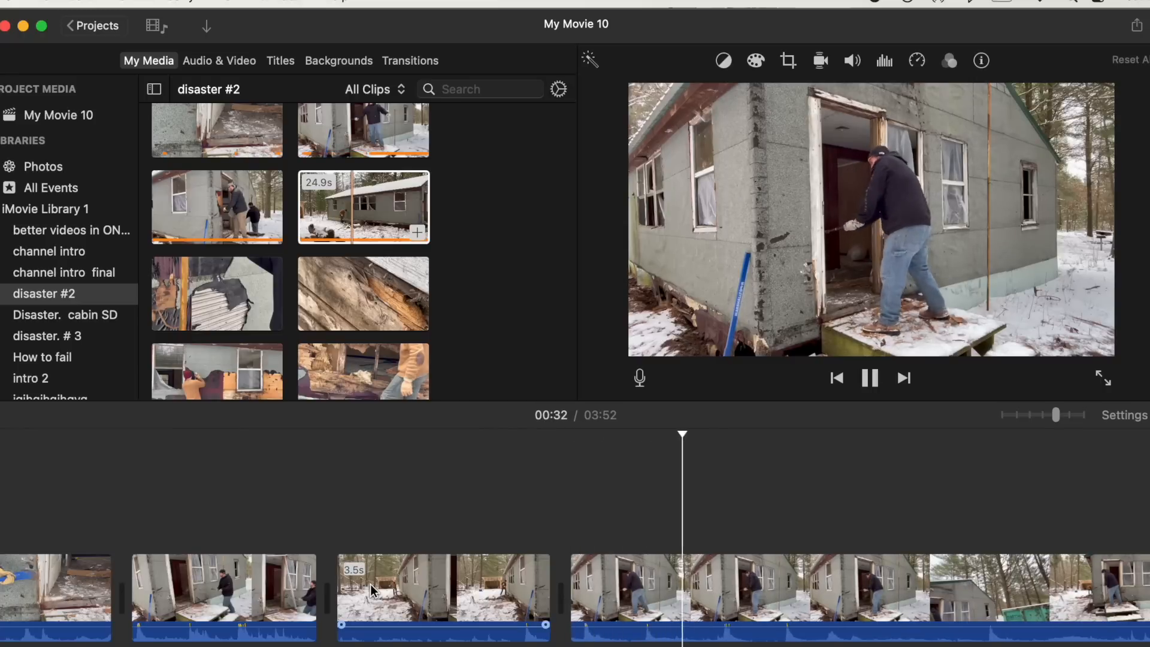
- Split the clip at about 33 and 47 seconds and delete the section between the splits
key("space")
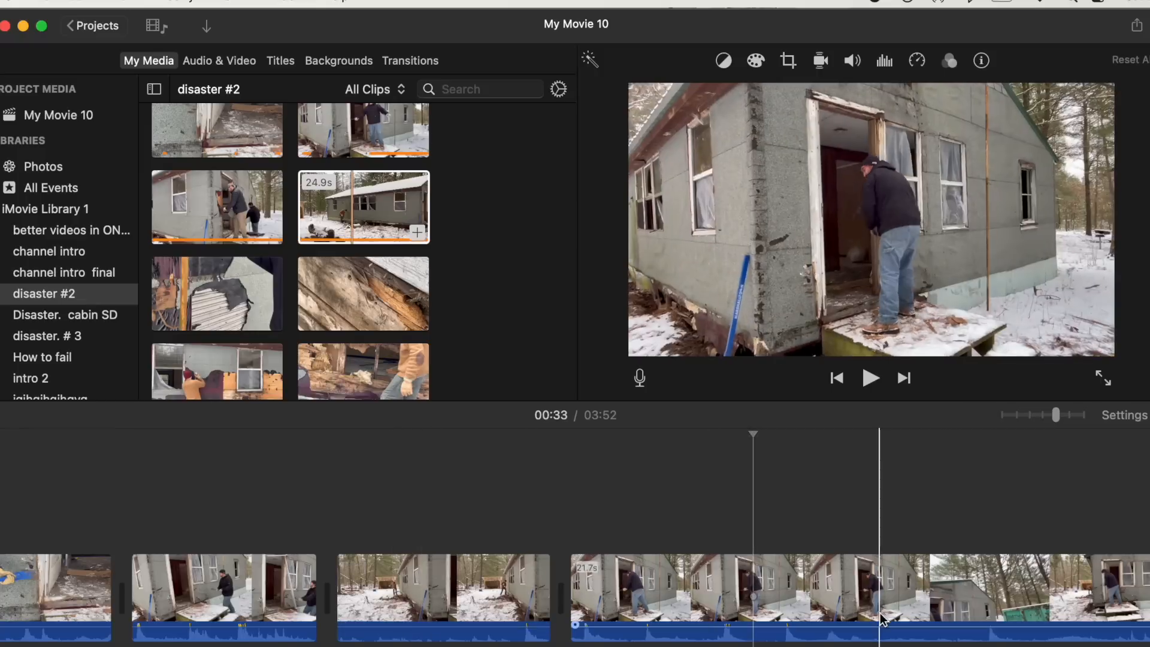
key("super+b")
scroll(759, 610, "right", 10)
scroll(759, 611, "right", 2)
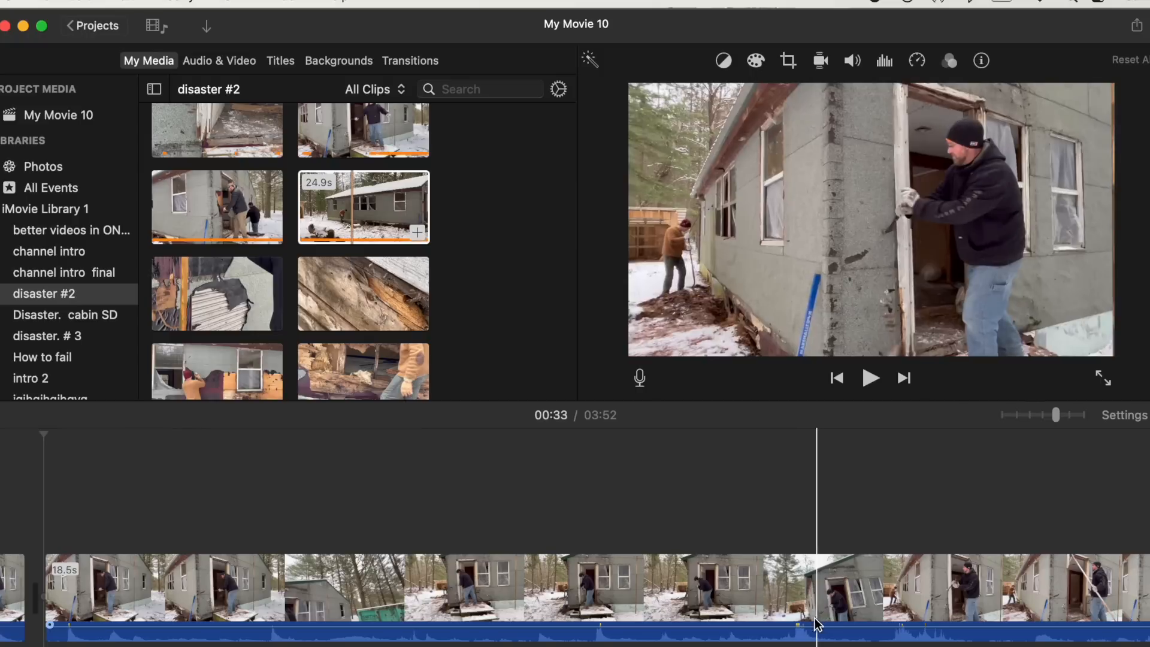
left_click(881, 624)
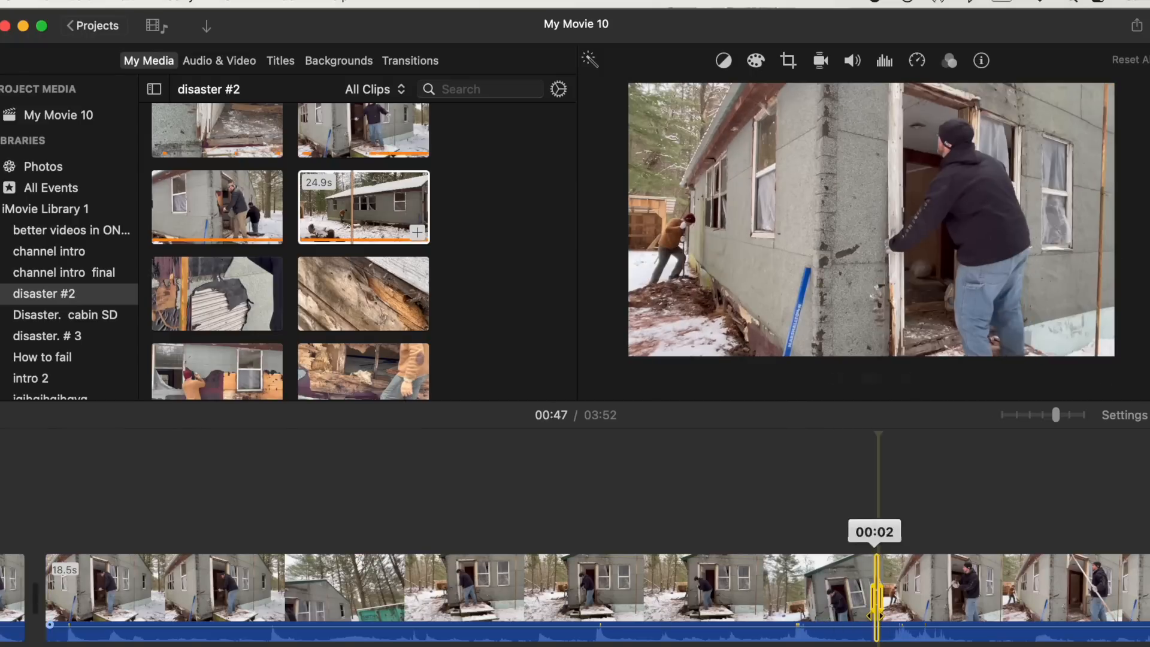
key("super+b")
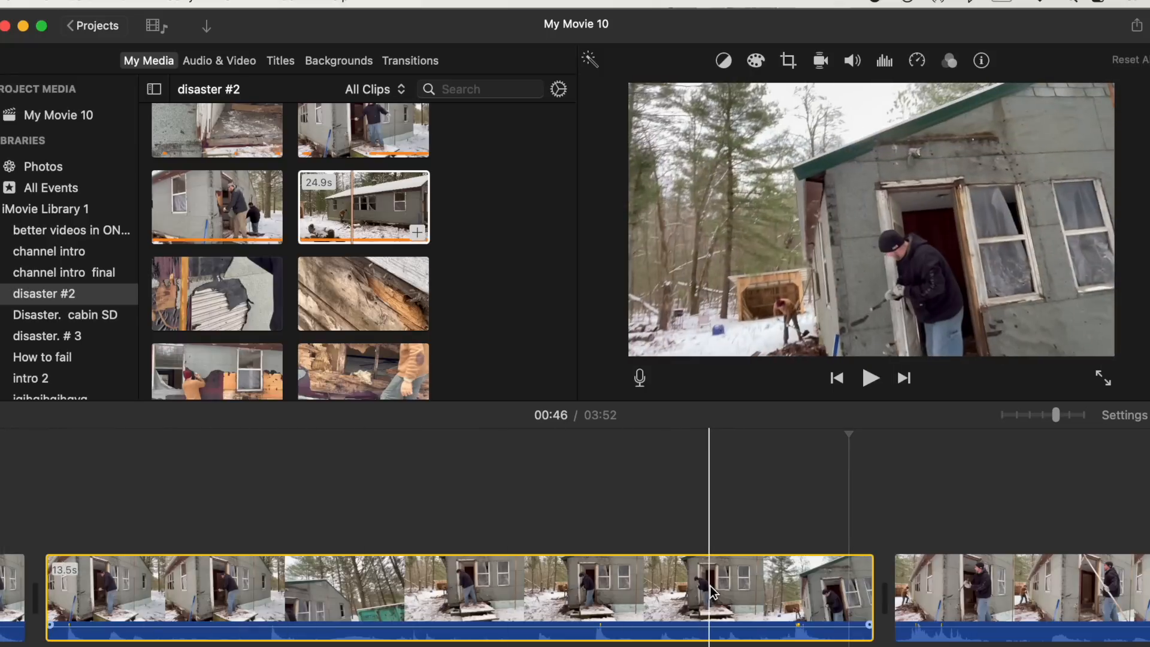
key("Delete")
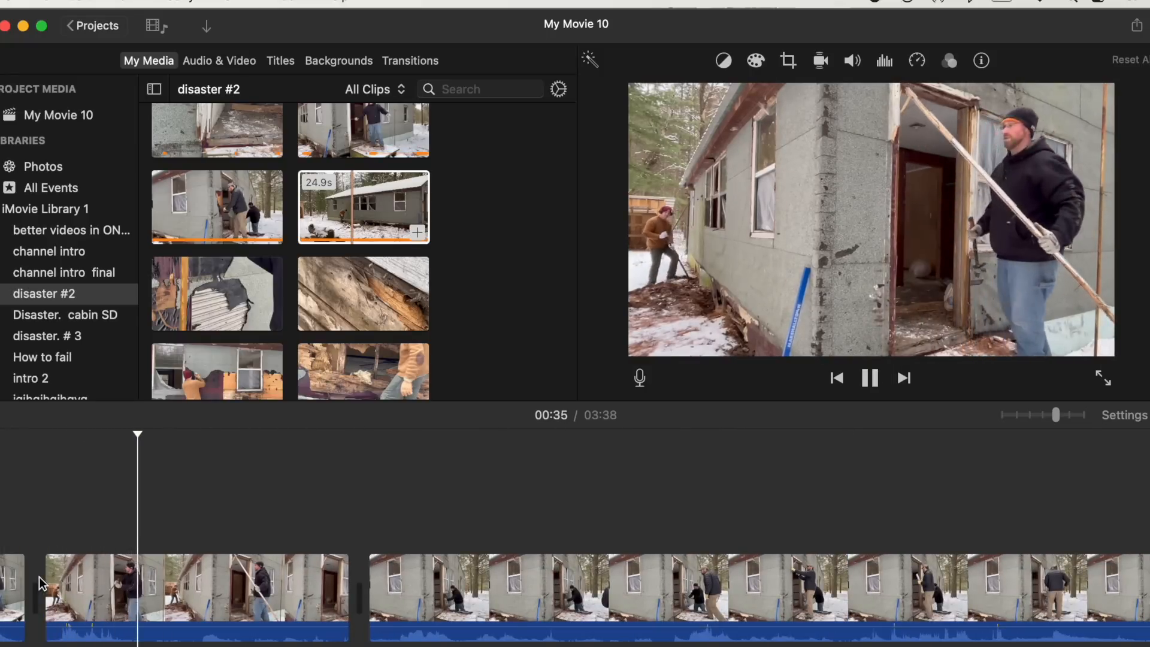
- Trim about 2 seconds off the end of the short doorway clip
key("space")
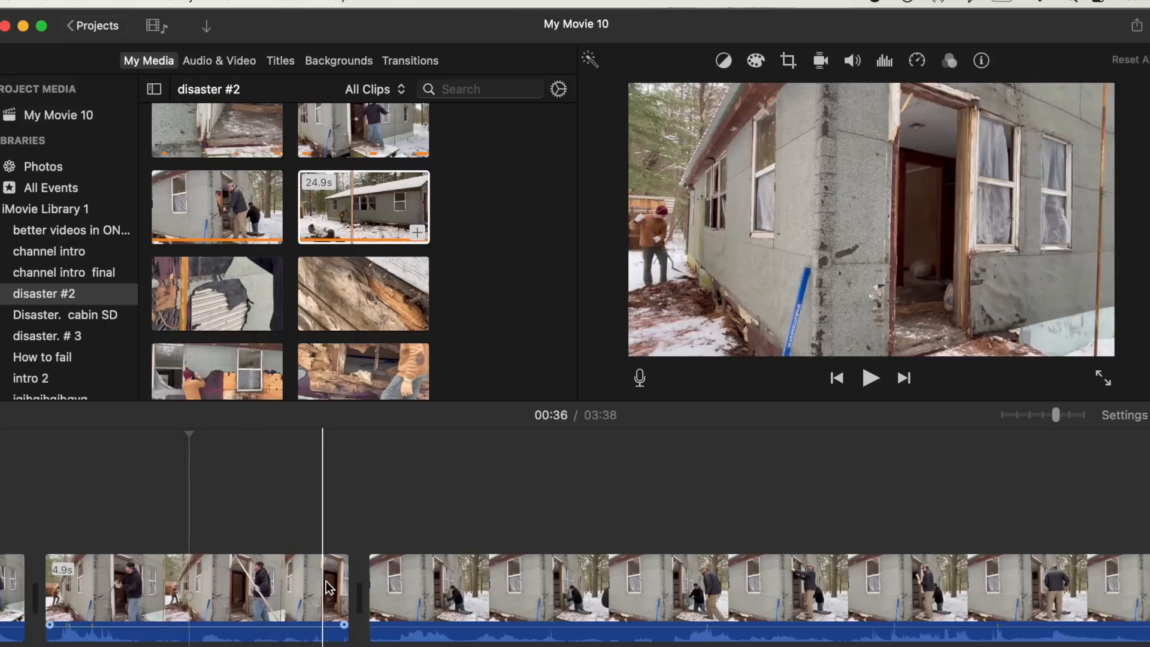
left_click_drag(343, 585, 186, 575)
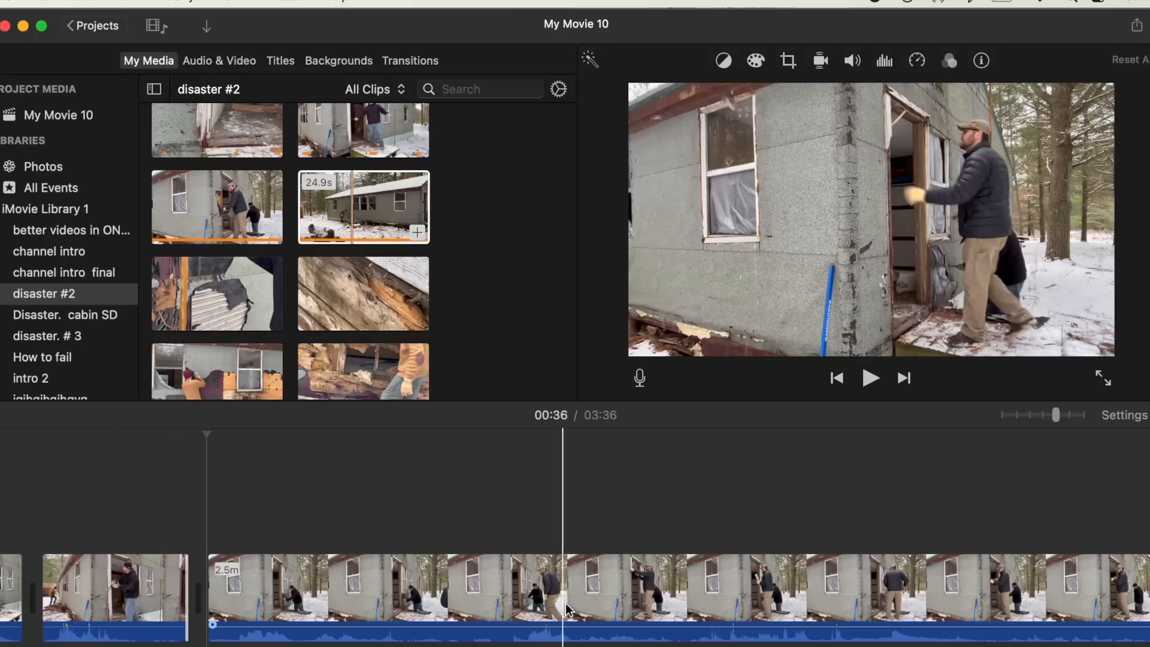
- Split the 2.5-minute clip at about 41 seconds and delete its opening piece
left_click_drag(559, 601, 563, 600)
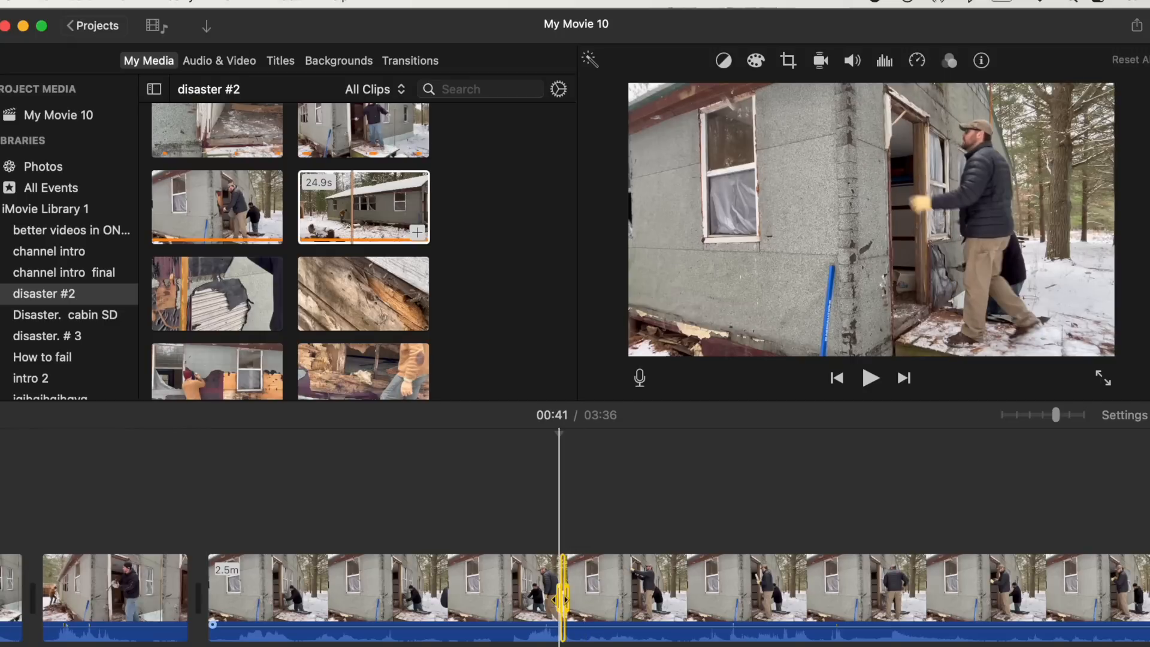
key("super+b")
left_click(525, 589)
key("Delete")
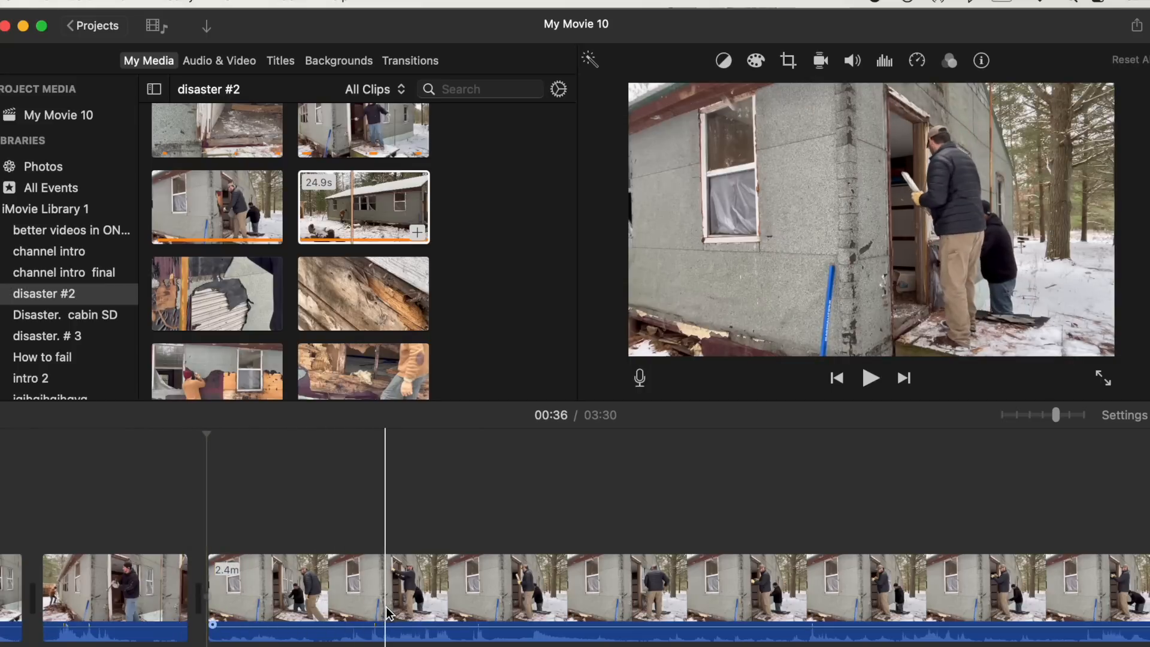
- Split the 2.4-minute clip about 2 seconds in and scroll through its remainder
left_click_drag(367, 608, 371, 608)
key("super+b")
scroll(376, 610, "right", 2)
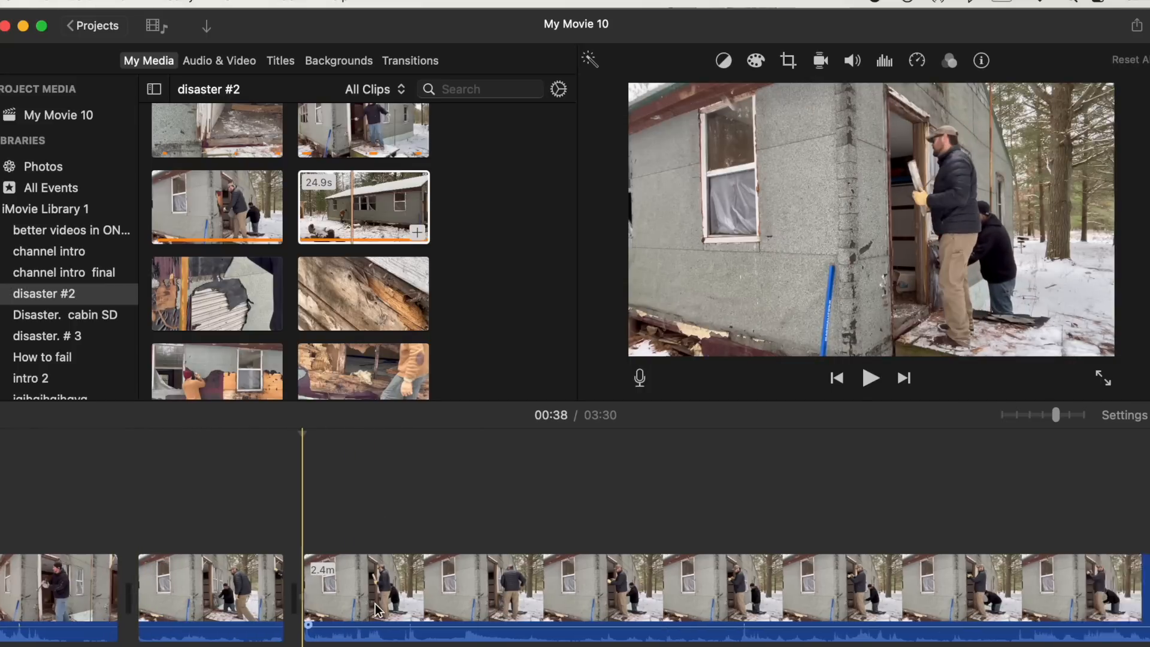
scroll(375, 609, "right", 5)
scroll(838, 596, "right", 12)
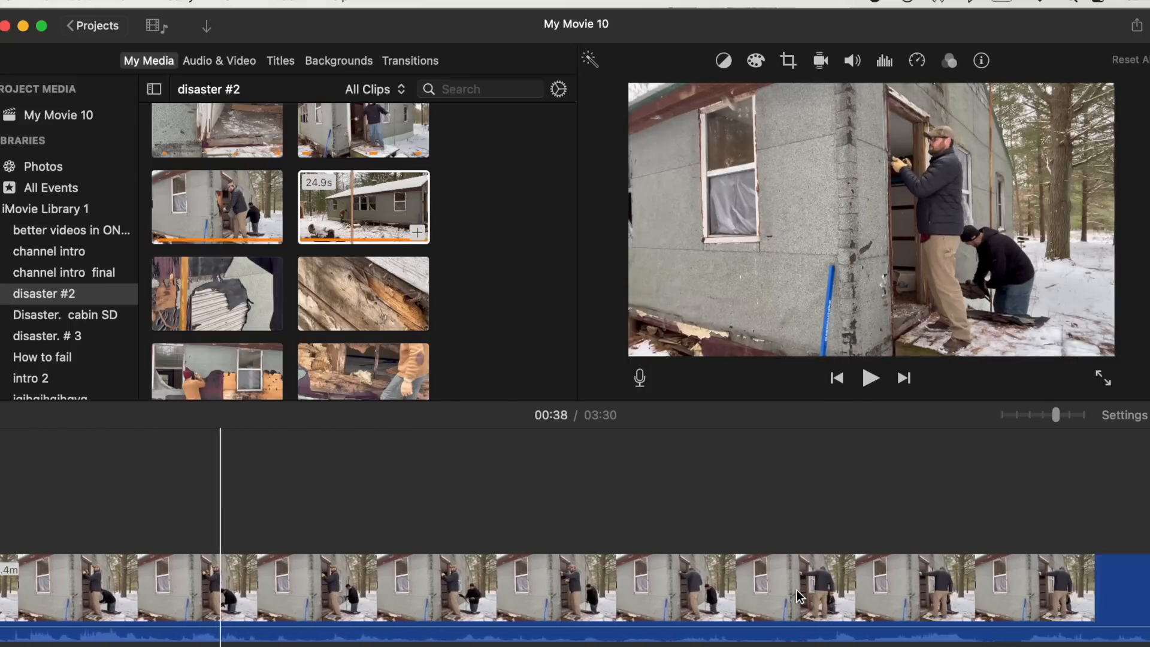
scroll(669, 596, "right", 10)
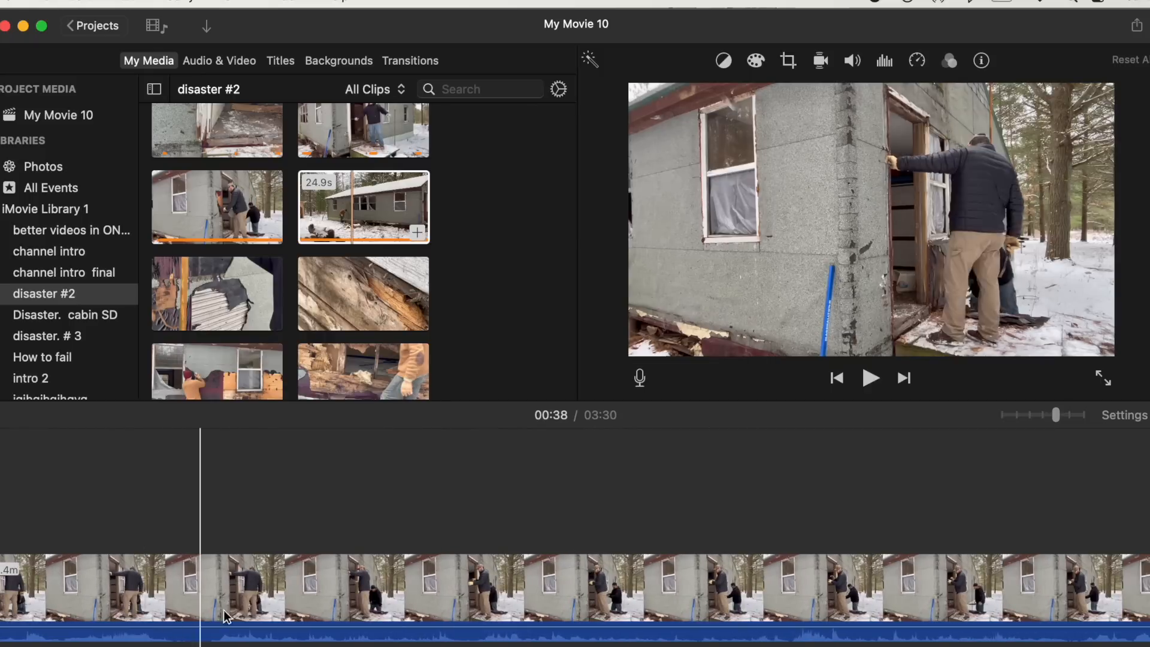
scroll(671, 565, "right", 1)
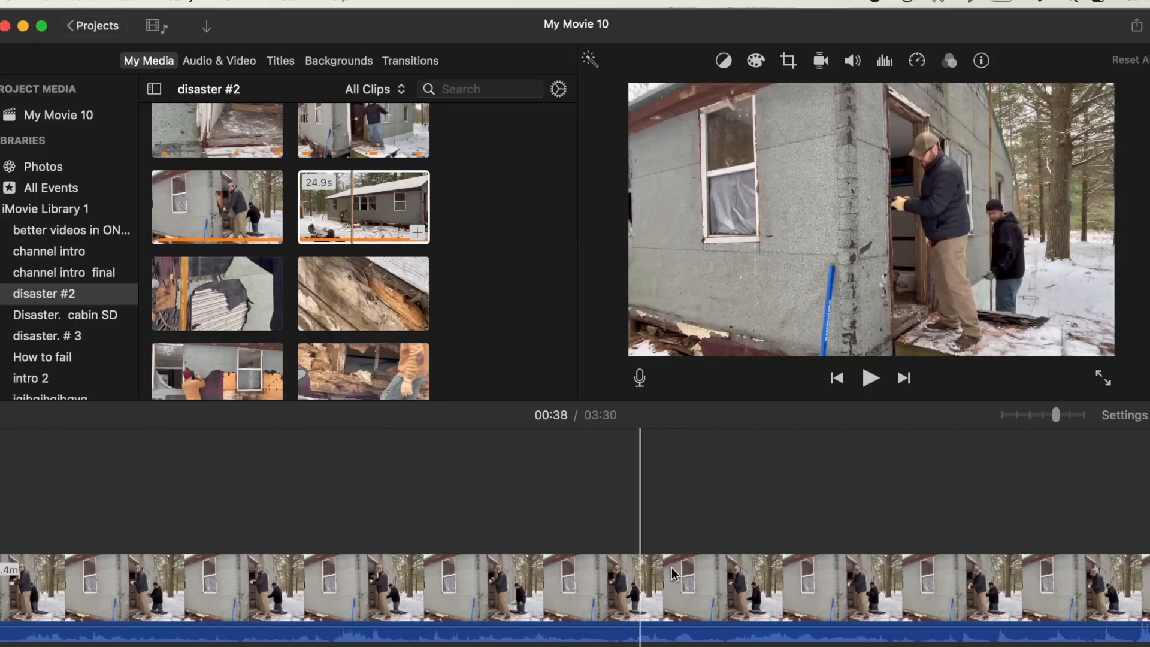
- Delete the tiny sliver at the split point and the long clip section preceding it
scroll(835, 559, "right", 9)
scroll(821, 592, "left", 3)
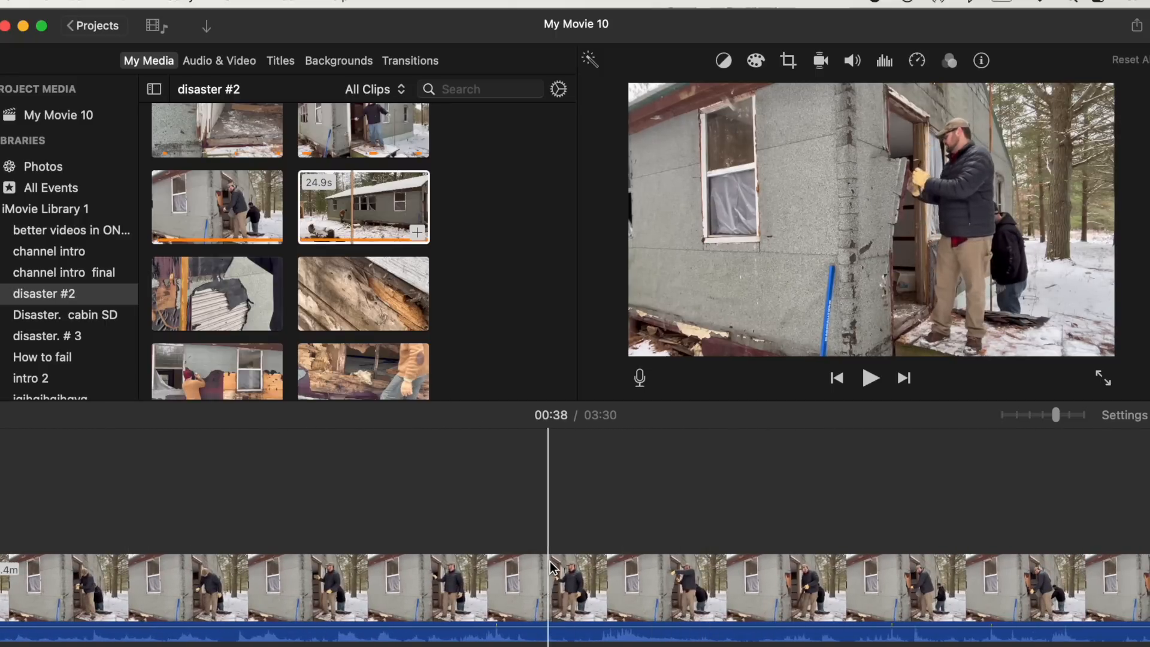
left_click(573, 575)
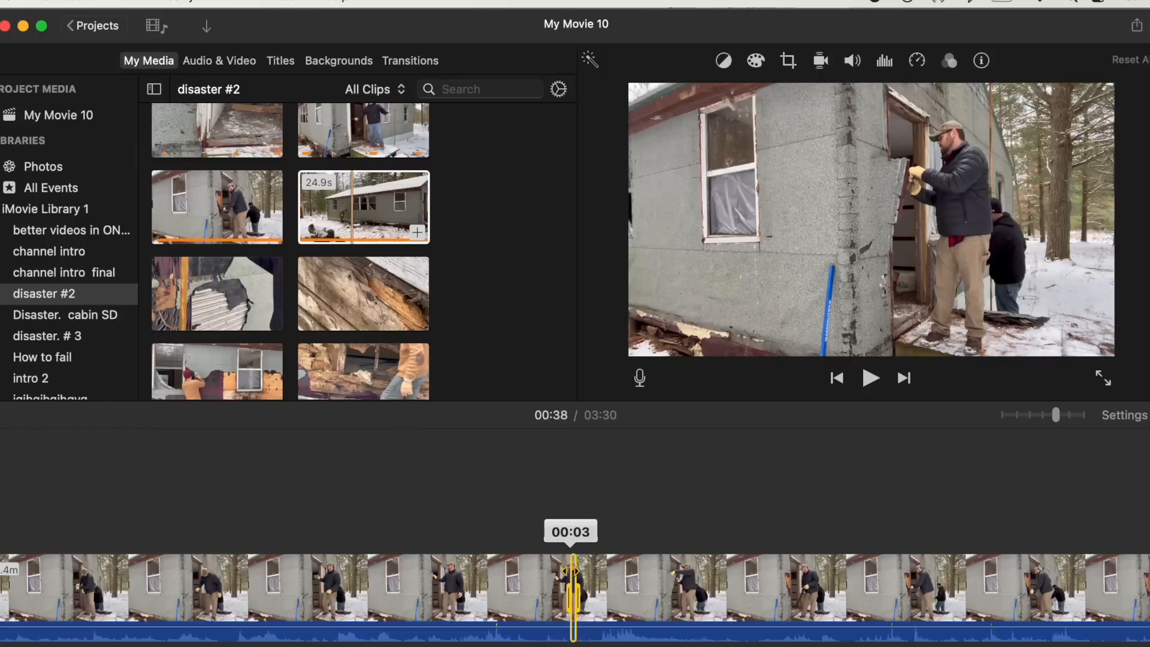
key("Delete")
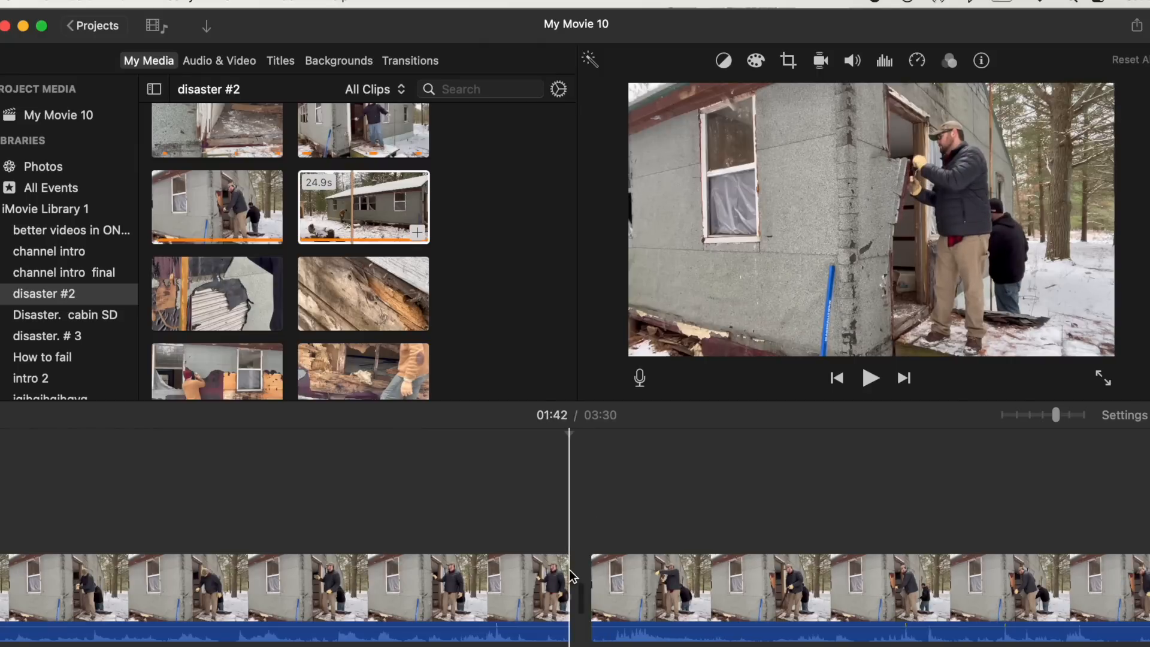
left_click(525, 586)
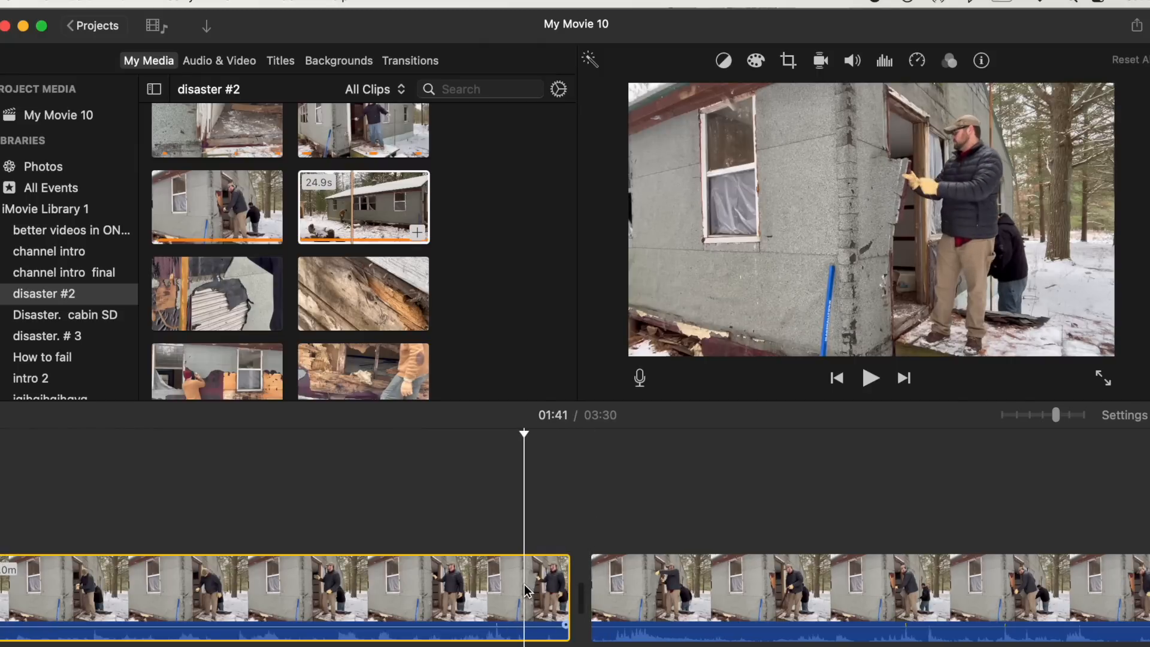
key("Delete")
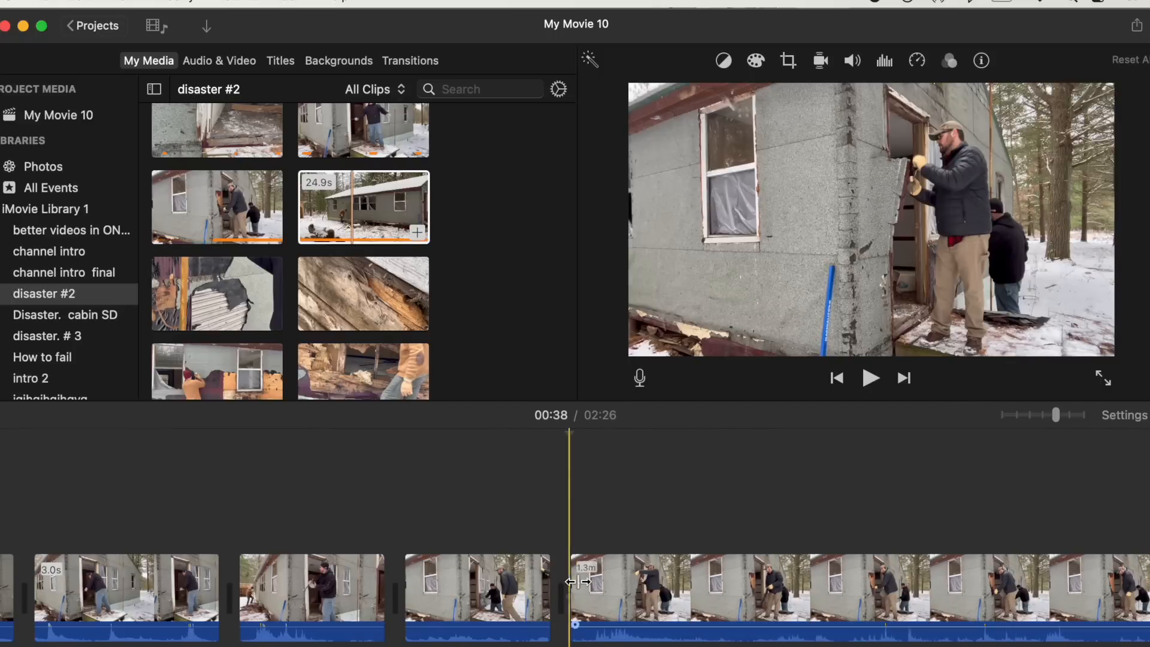
- Split the following clip about 2 seconds after its start
left_click(699, 598)
key("super+b")
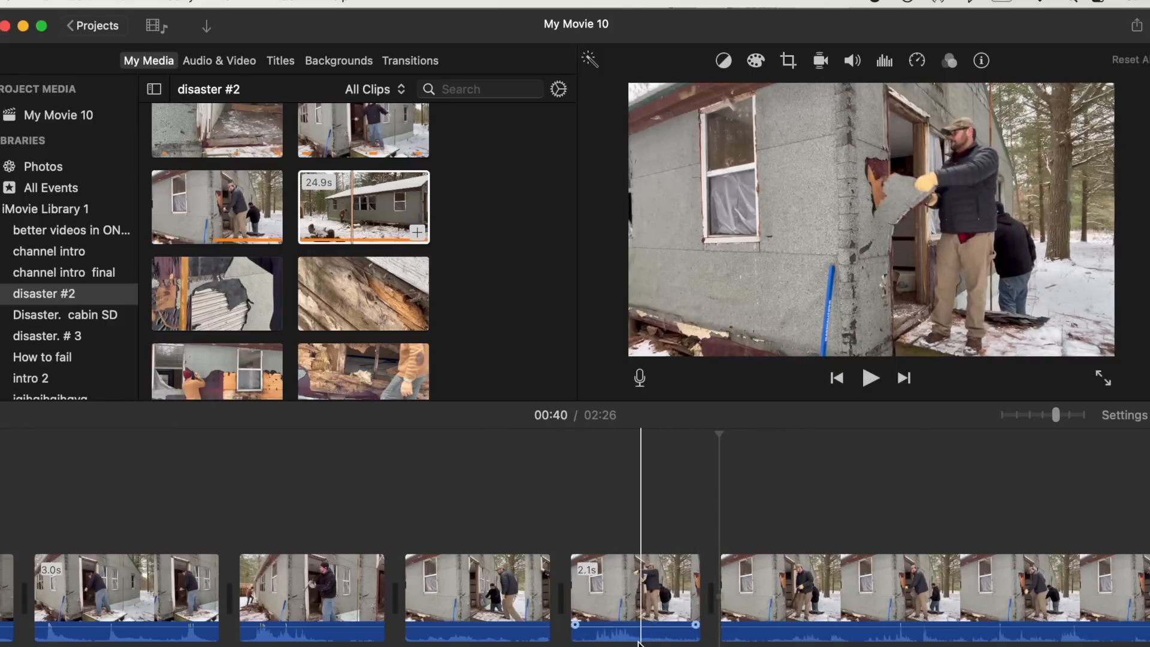
scroll(376, 537, "right", 5)
scroll(177, 524, "left", 10)
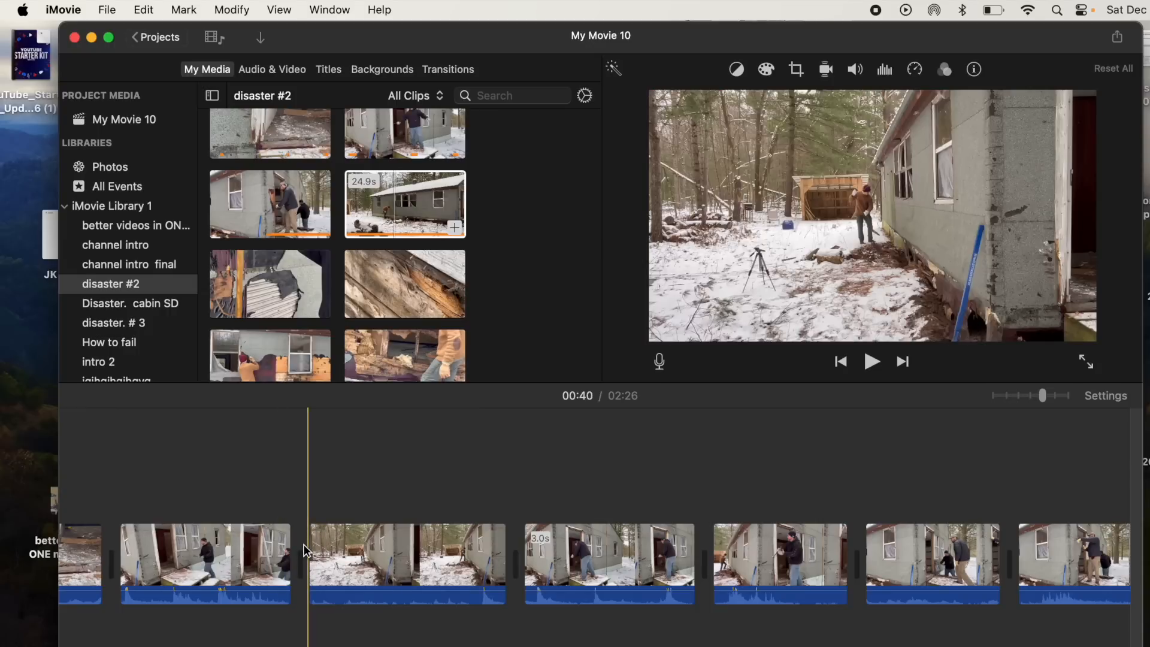
scroll(307, 550, "right", 20)
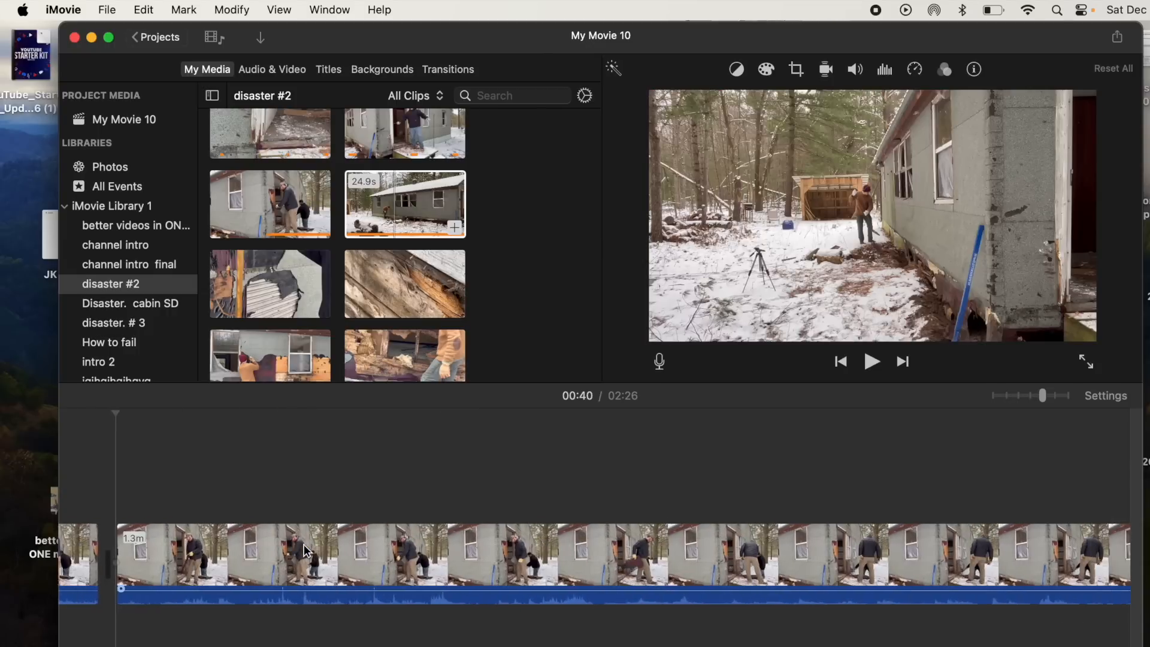
scroll(307, 551, "left", 5)
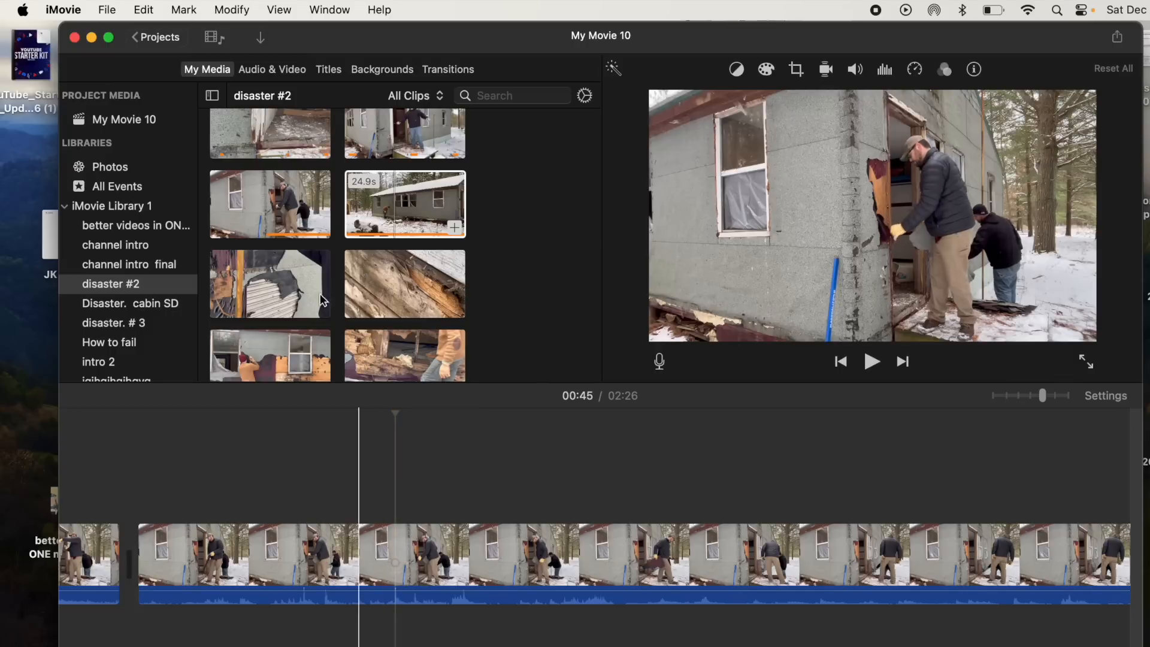
- Split the 1.3-minute clip at 00:45 and delete the small sliver just after the split
left_click(230, 11)
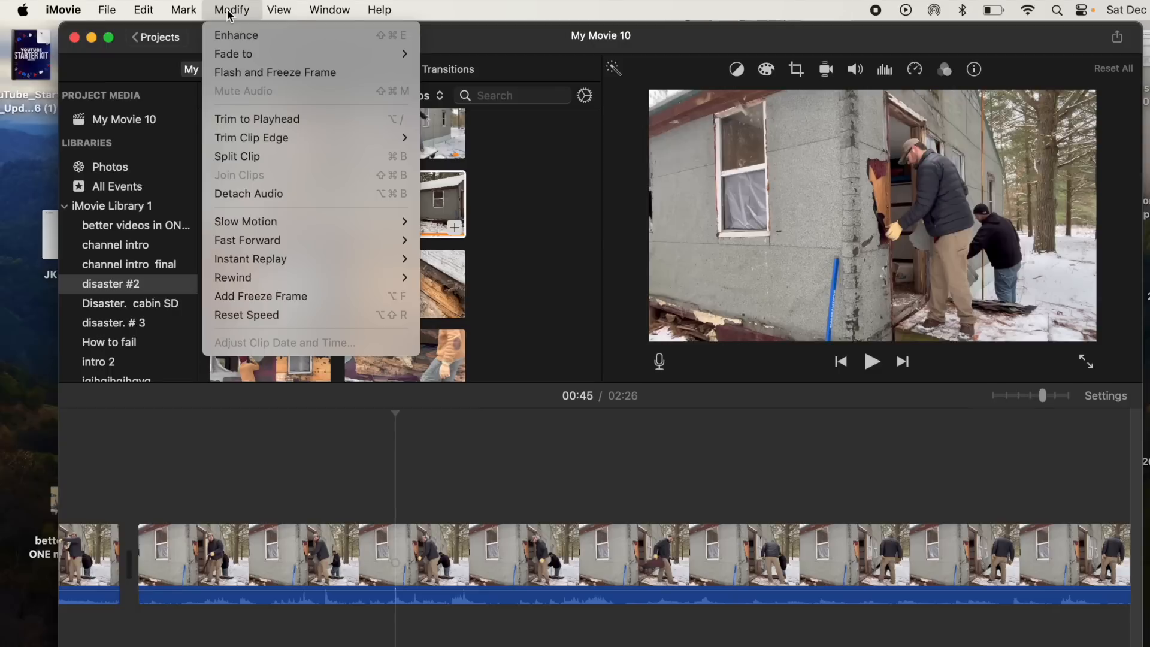
left_click(249, 160)
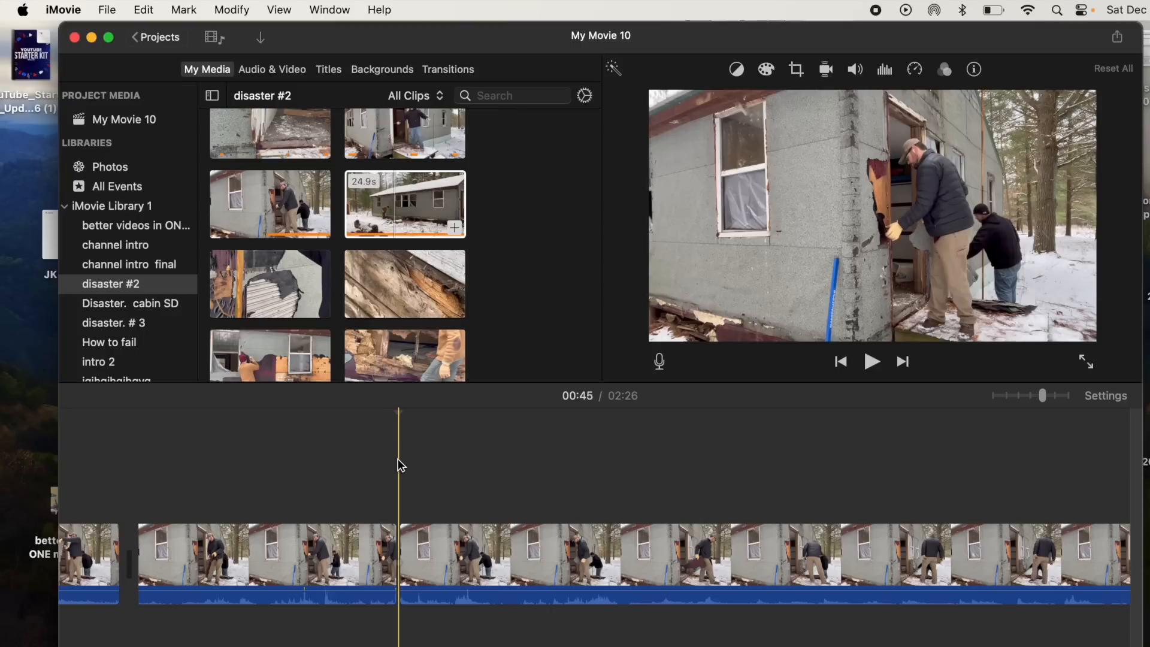
left_click(495, 535)
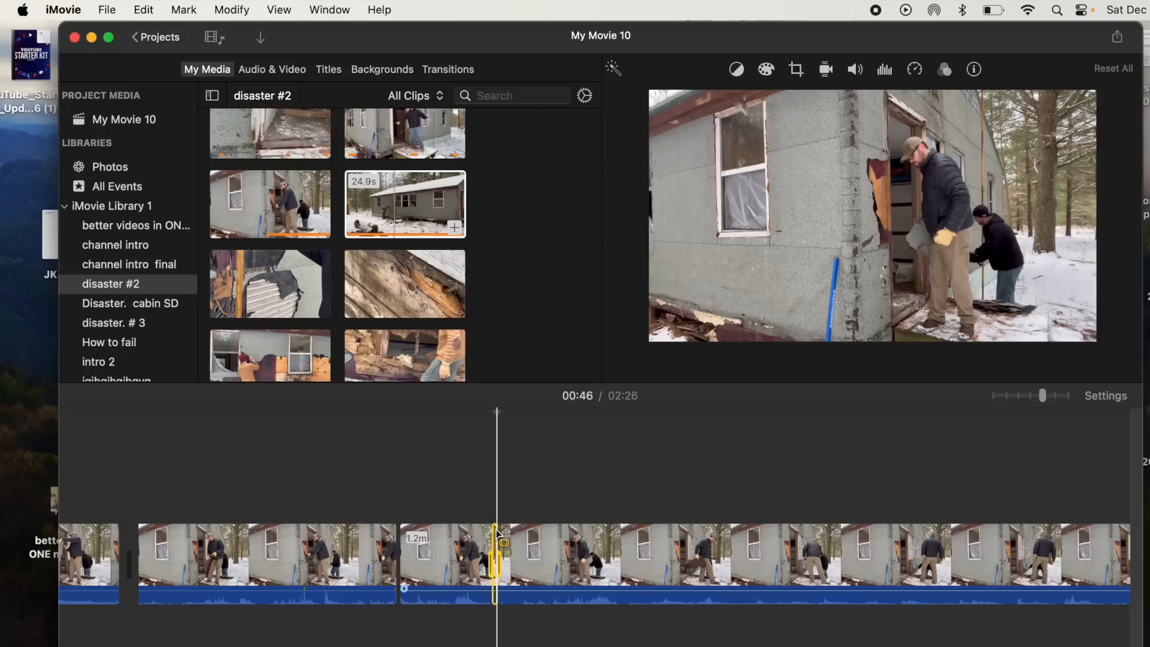
key("Delete")
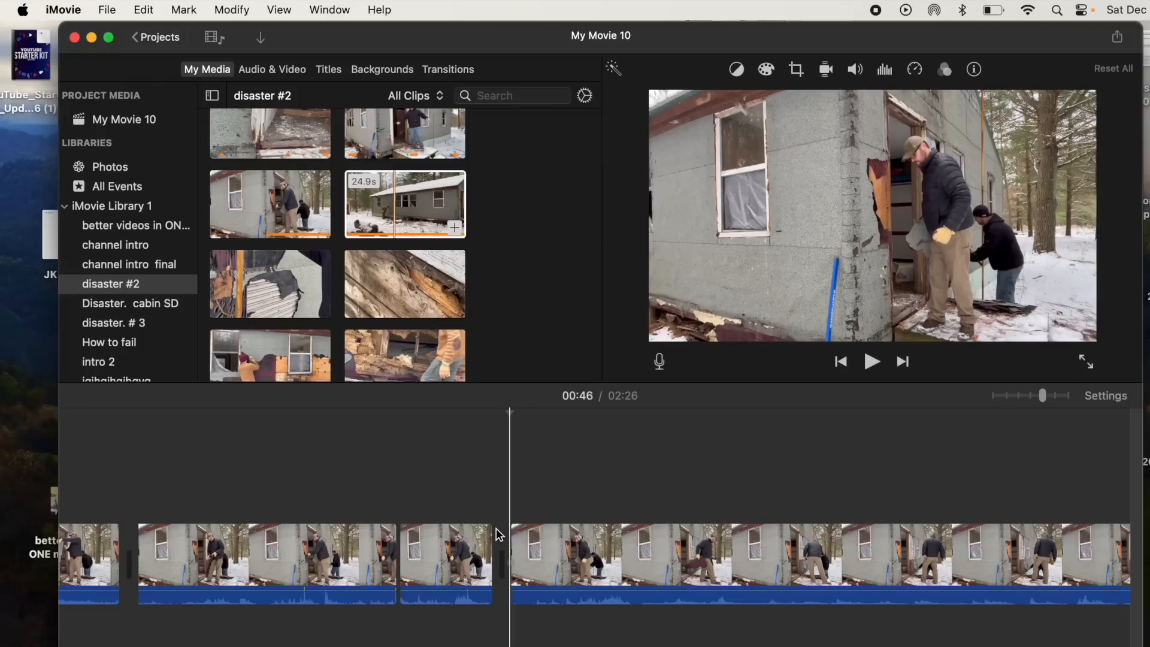
- Trim the start of the short clip, then extend its end to about 4.7 seconds
scroll(495, 528, "right", 6)
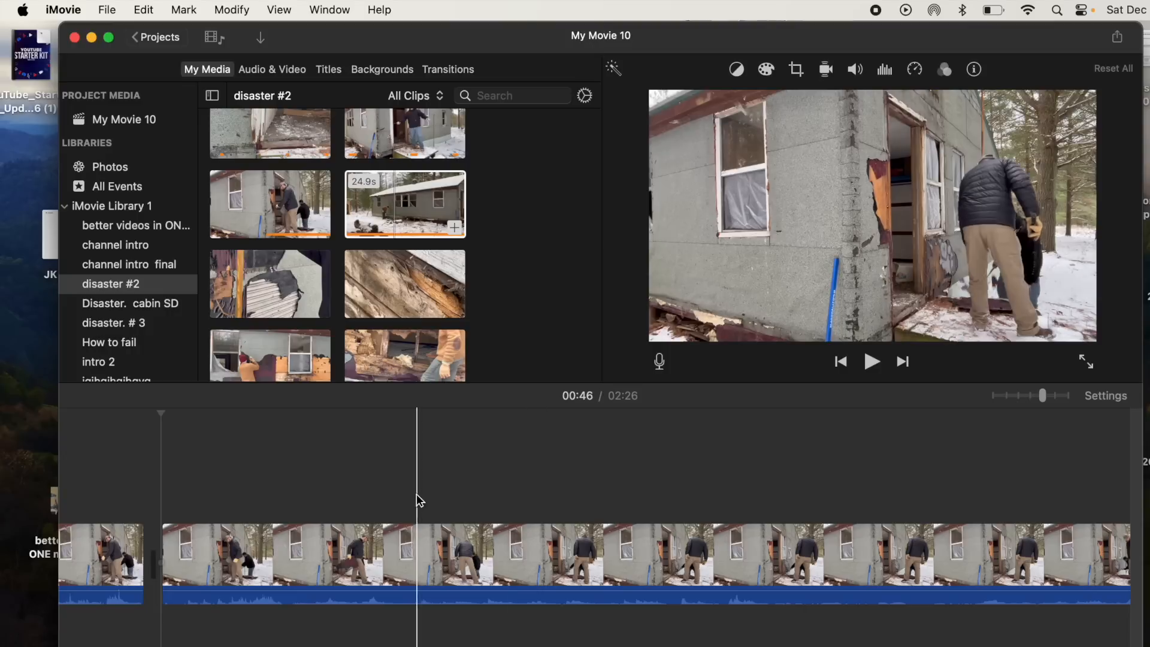
scroll(418, 500, "left", 10)
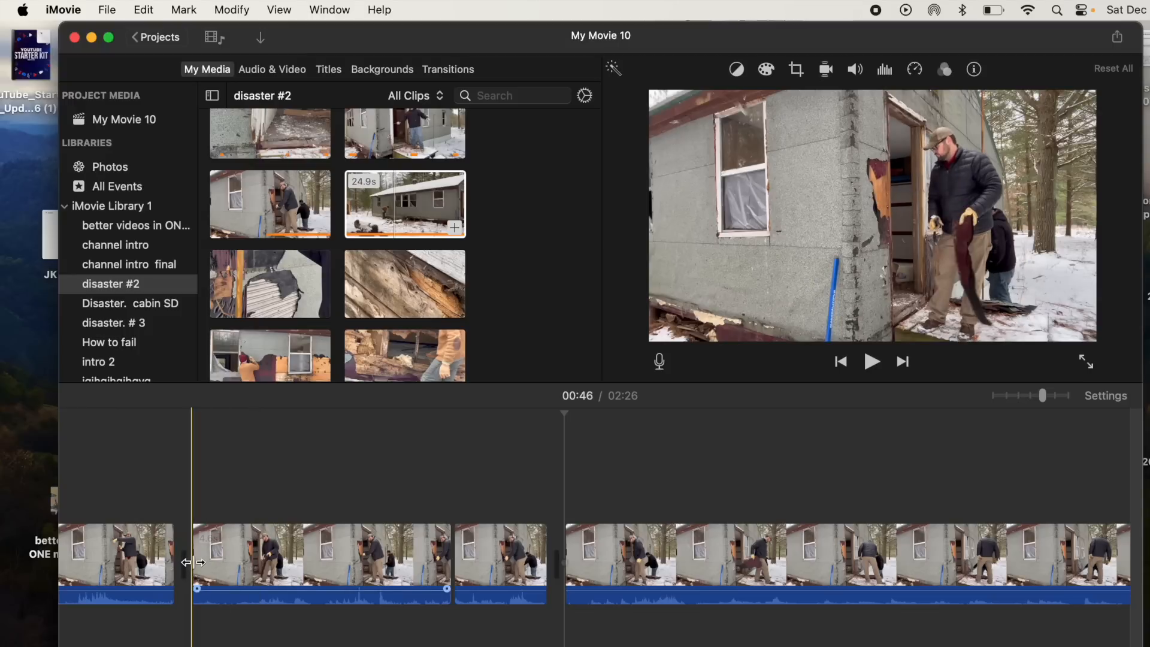
left_click_drag(191, 561, 277, 561)
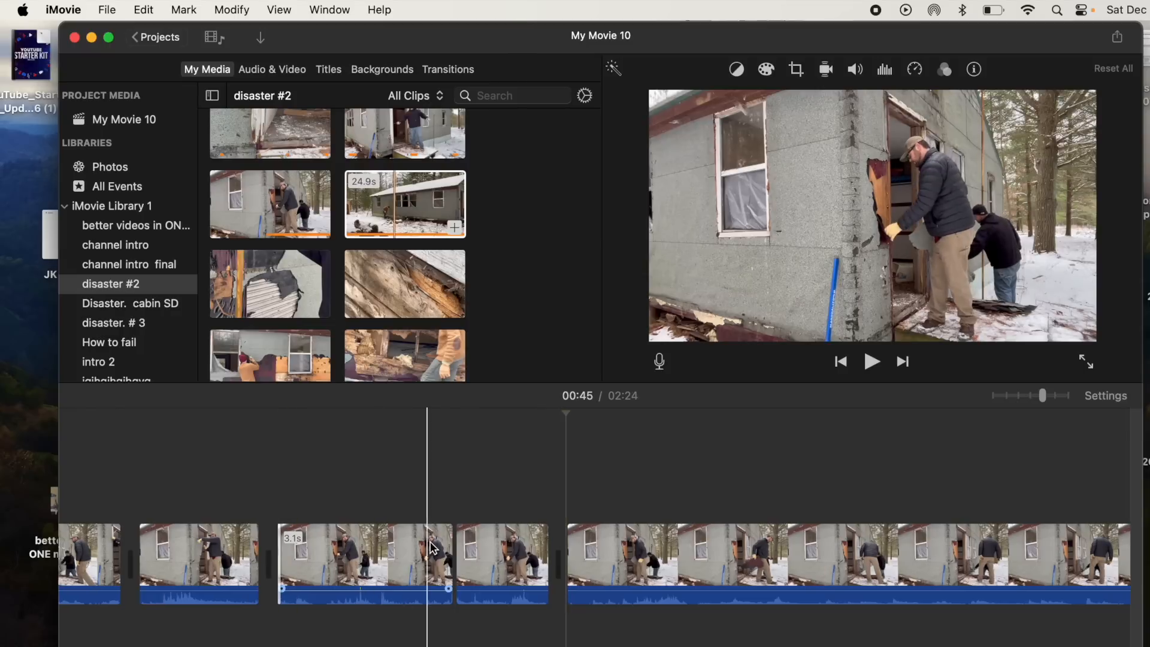
left_click_drag(449, 546, 544, 583)
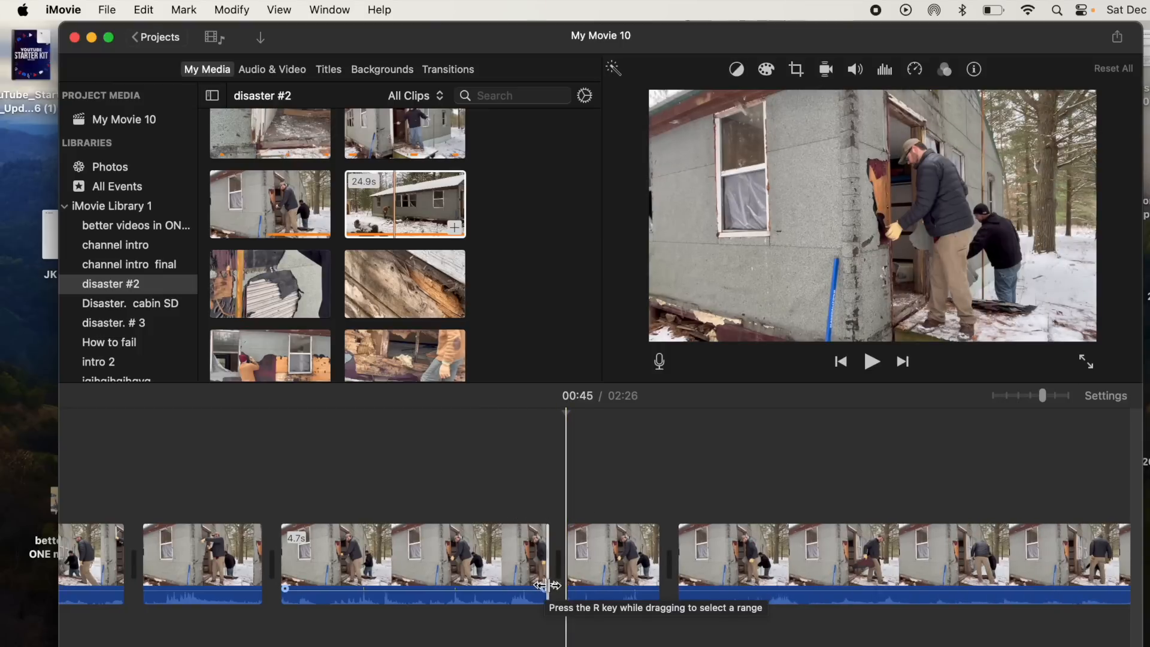
- Inspect the current clip's stabilization and volume settings
scroll(543, 584, "right", 5)
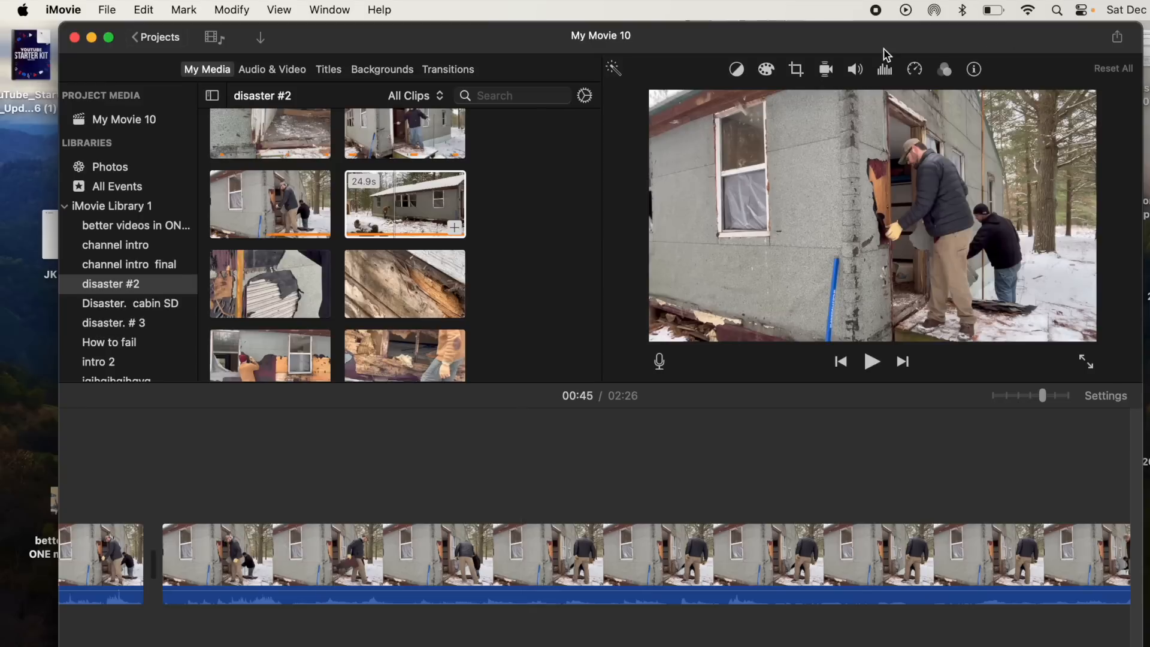
left_click(827, 70)
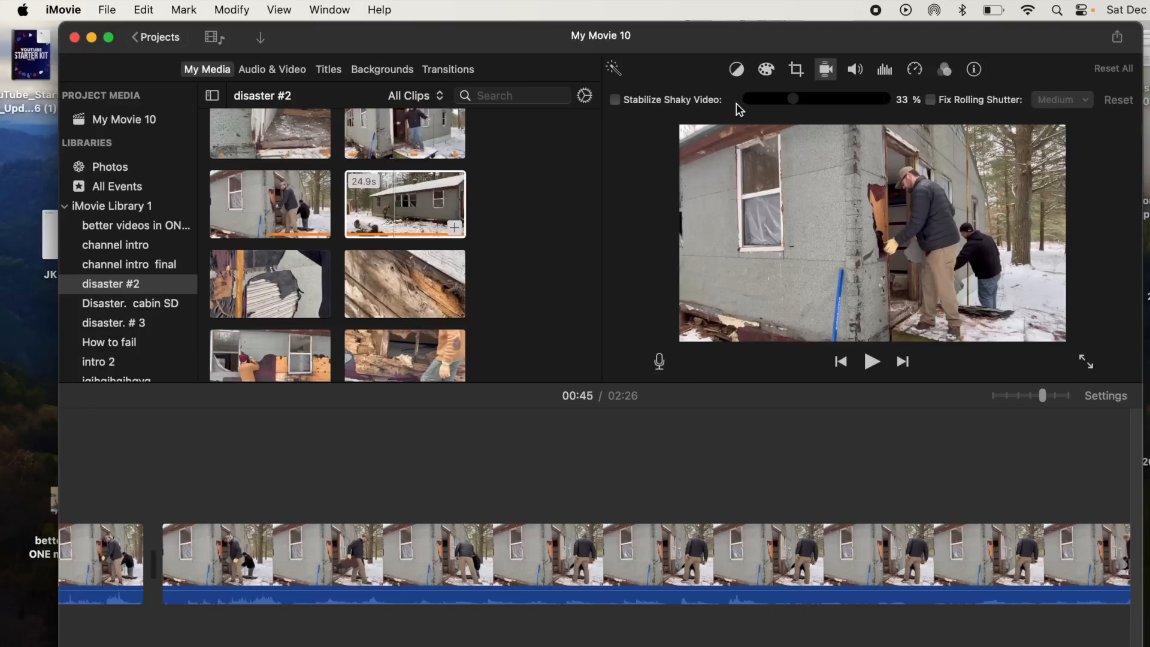
left_click(825, 70)
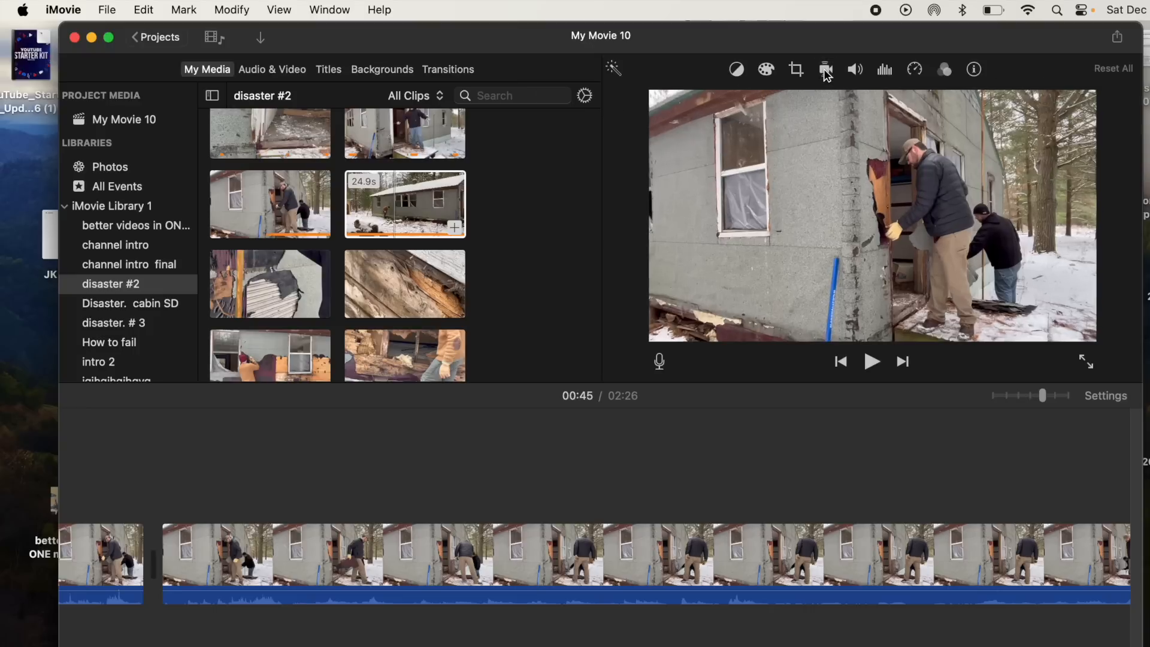
left_click(855, 70)
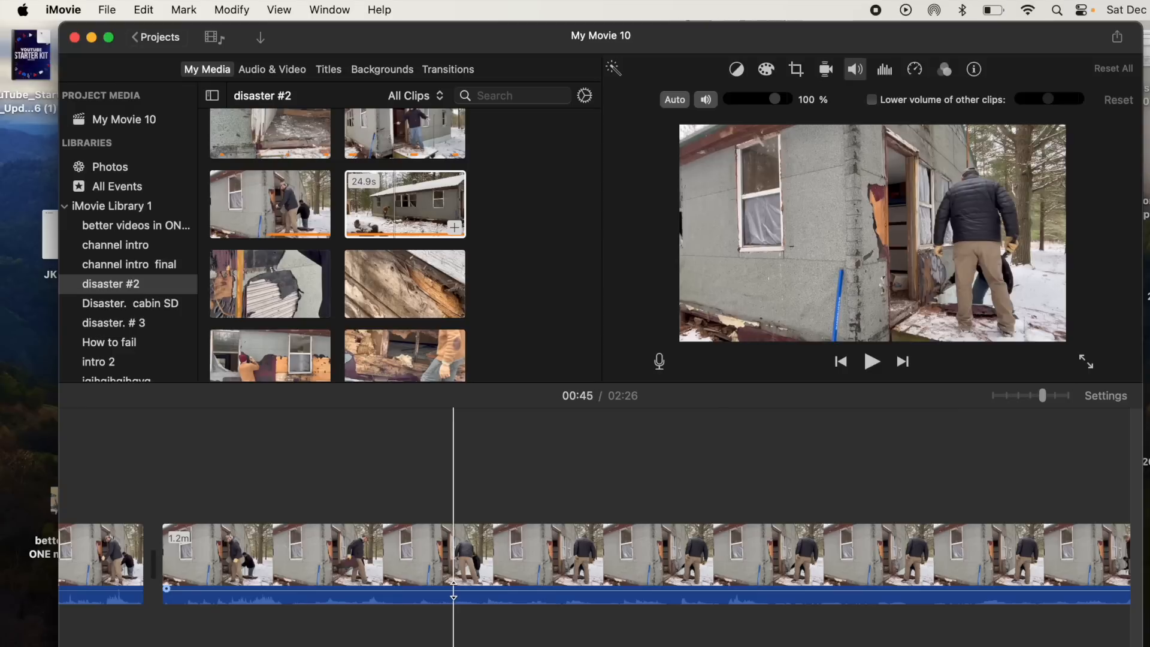
left_click_drag(453, 590, 453, 592)
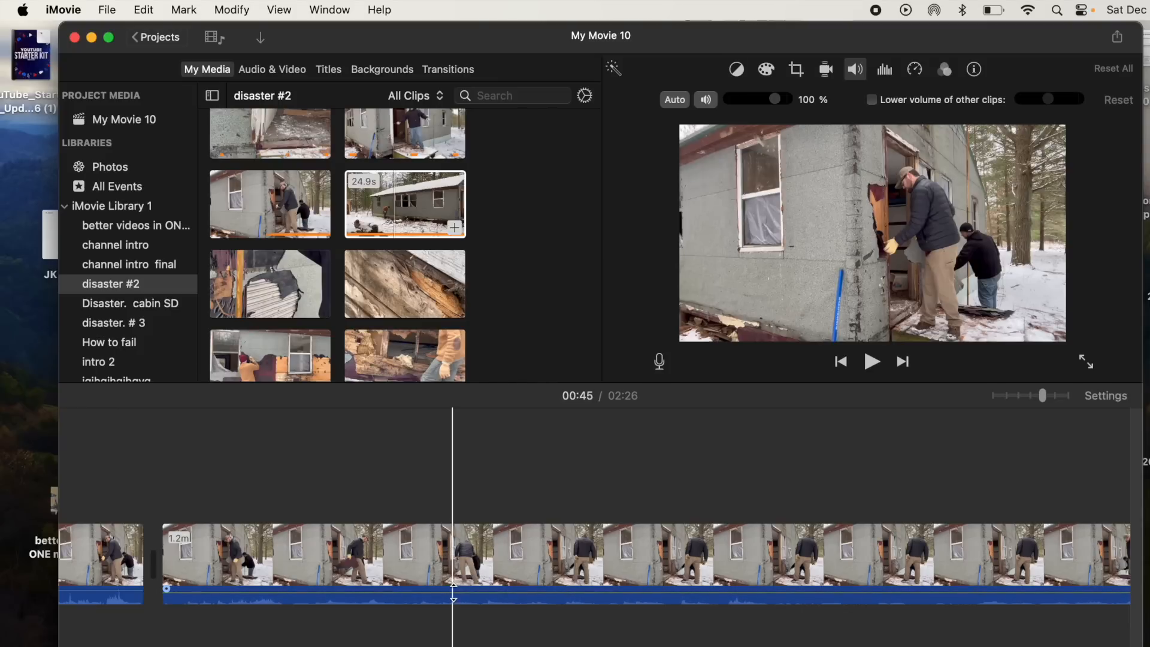
scroll(453, 592, "left", 4)
scroll(424, 538, "left", 6)
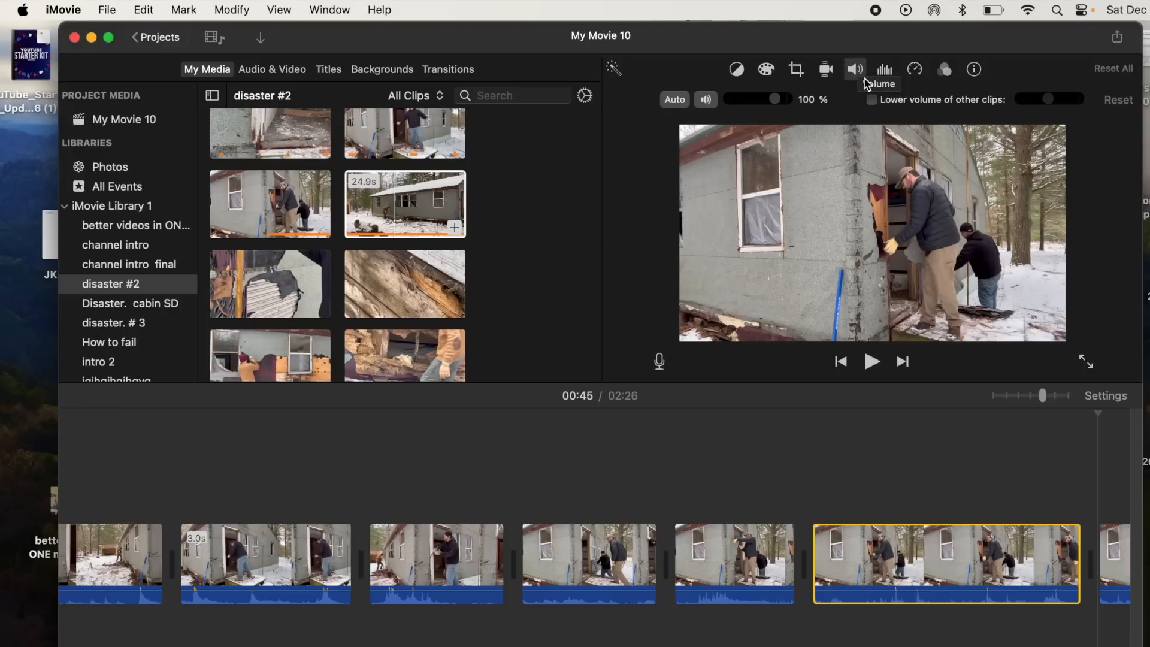
scroll(443, 464, "left", 3)
scroll(442, 466, "left", 2)
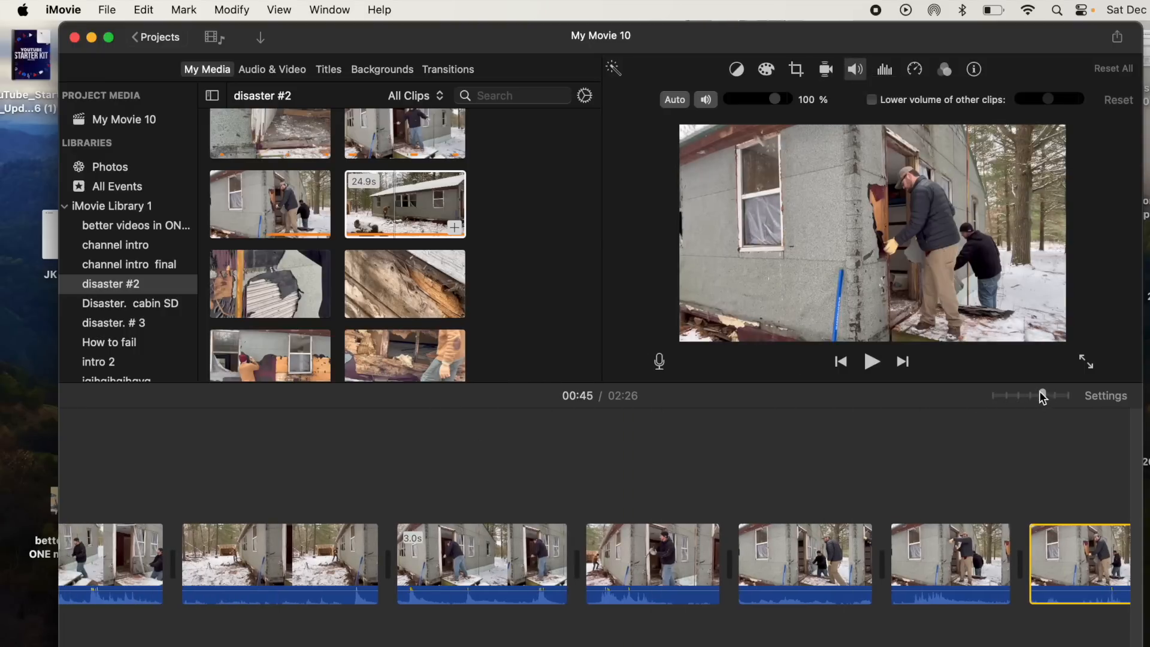
- Zoom out the timeline, select the first ten clips and set their volume to 25%
left_click_drag(1040, 396, 1001, 393)
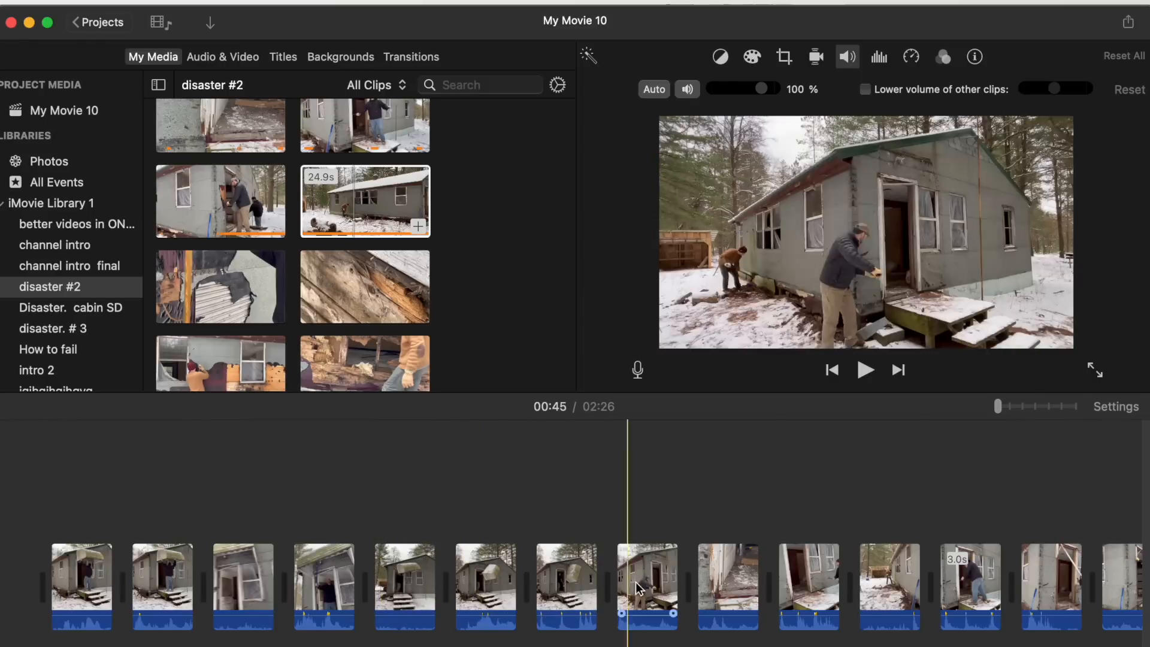
left_click(816, 581)
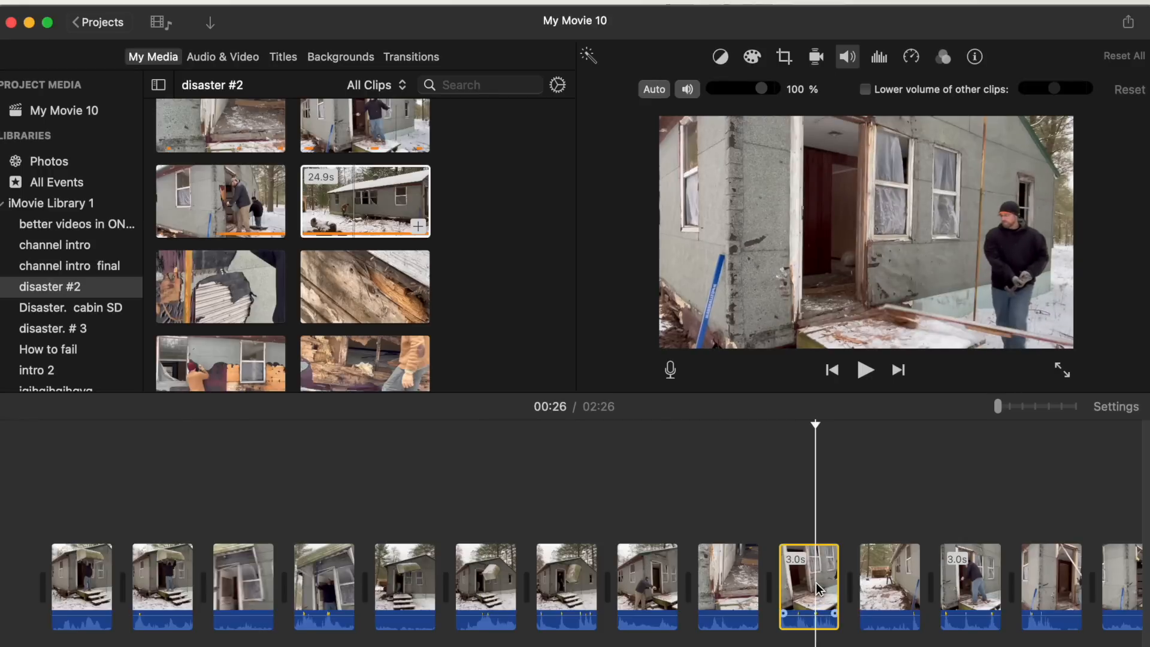
left_click(81, 574, "shift")
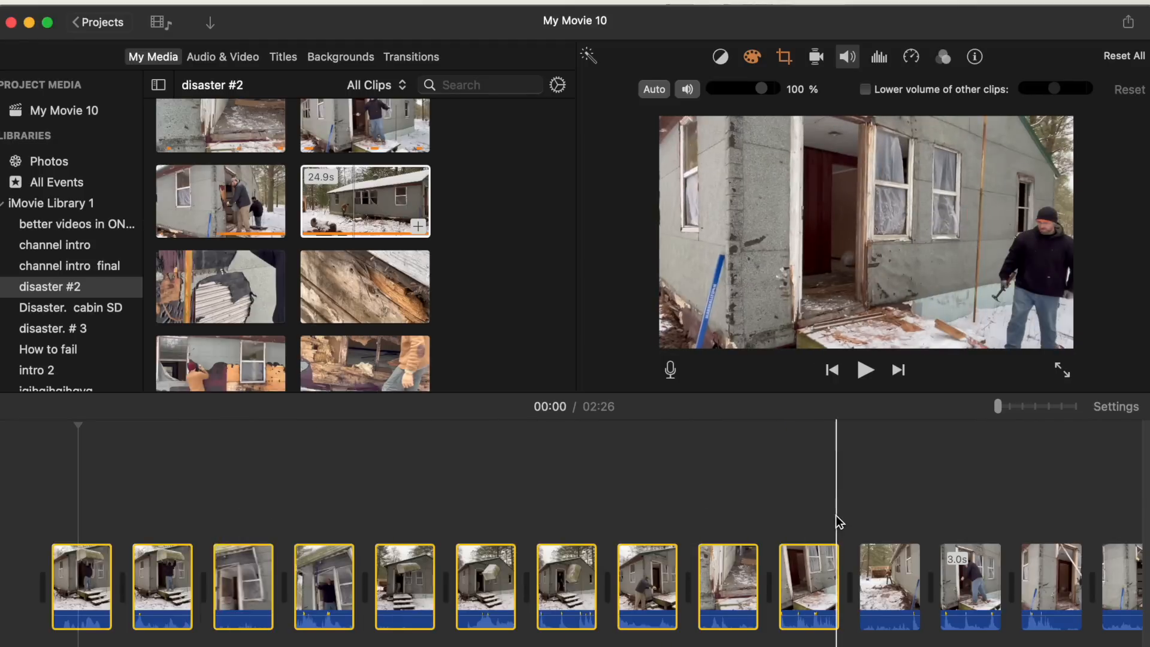
left_click_drag(761, 88, 725, 92)
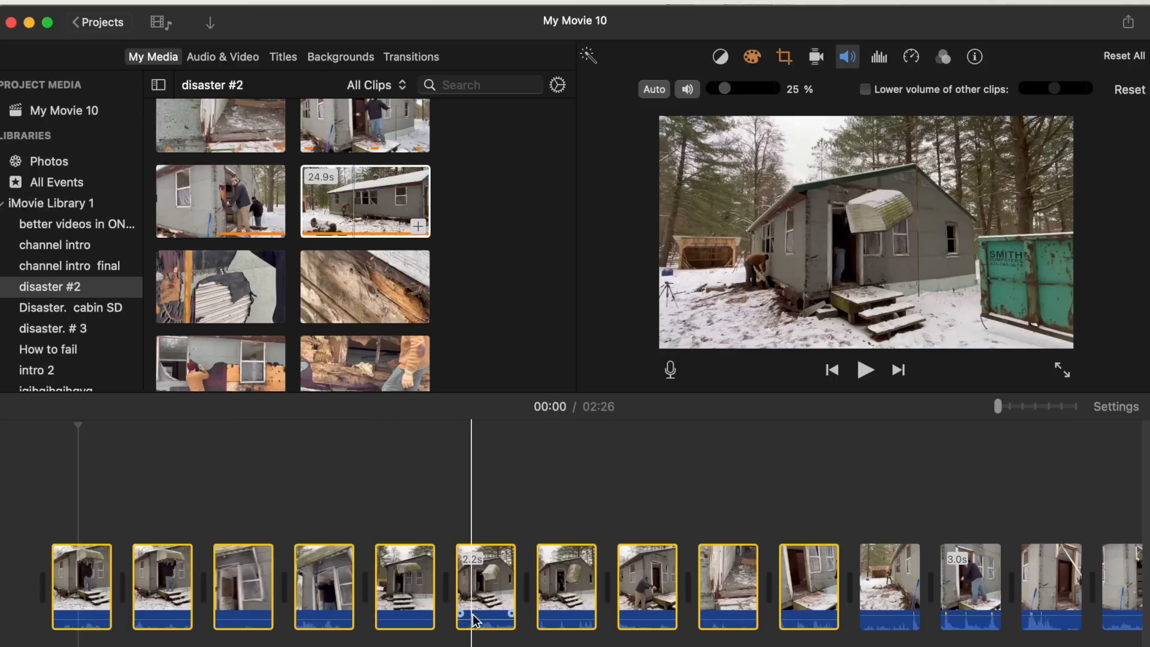
- Adjust the clips' volume lines, then set the selected clips' volume to 69%
mouse_move(475, 618)
left_click_drag(476, 618, 474, 617)
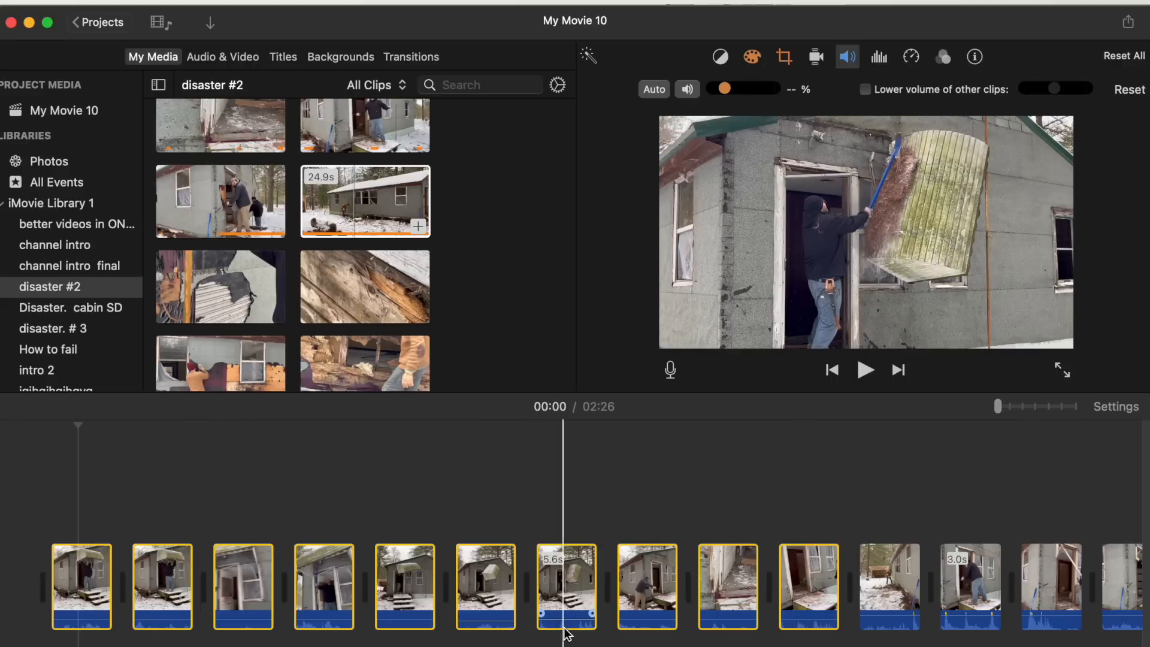
left_click_drag(564, 619, 565, 620)
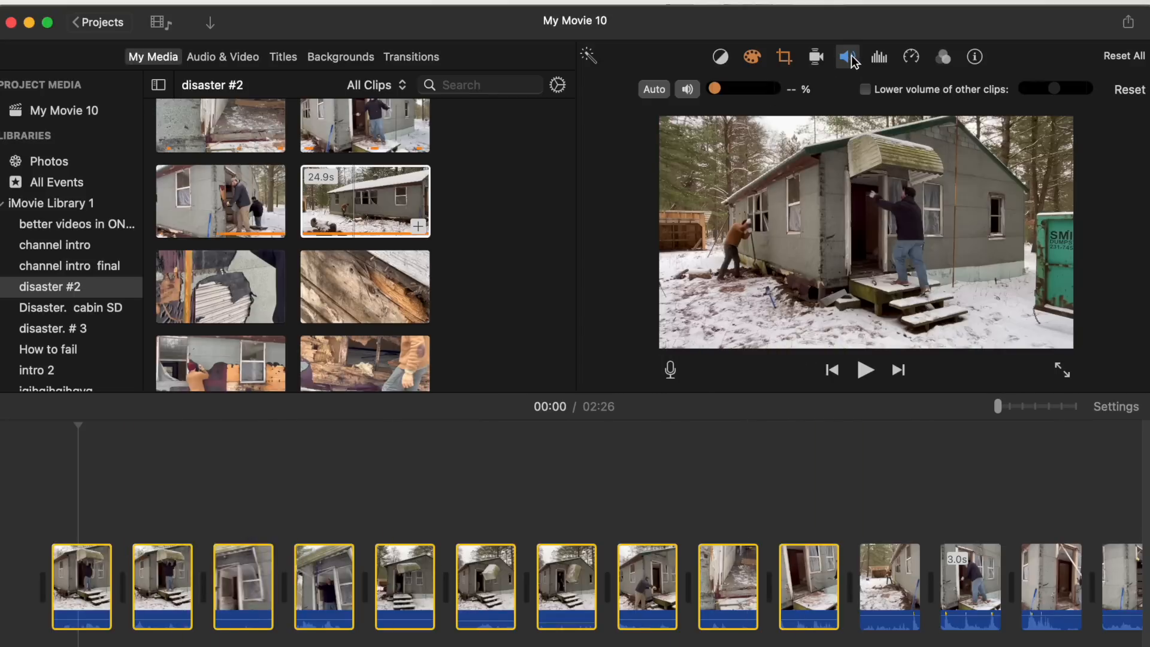
left_click_drag(716, 85, 748, 86)
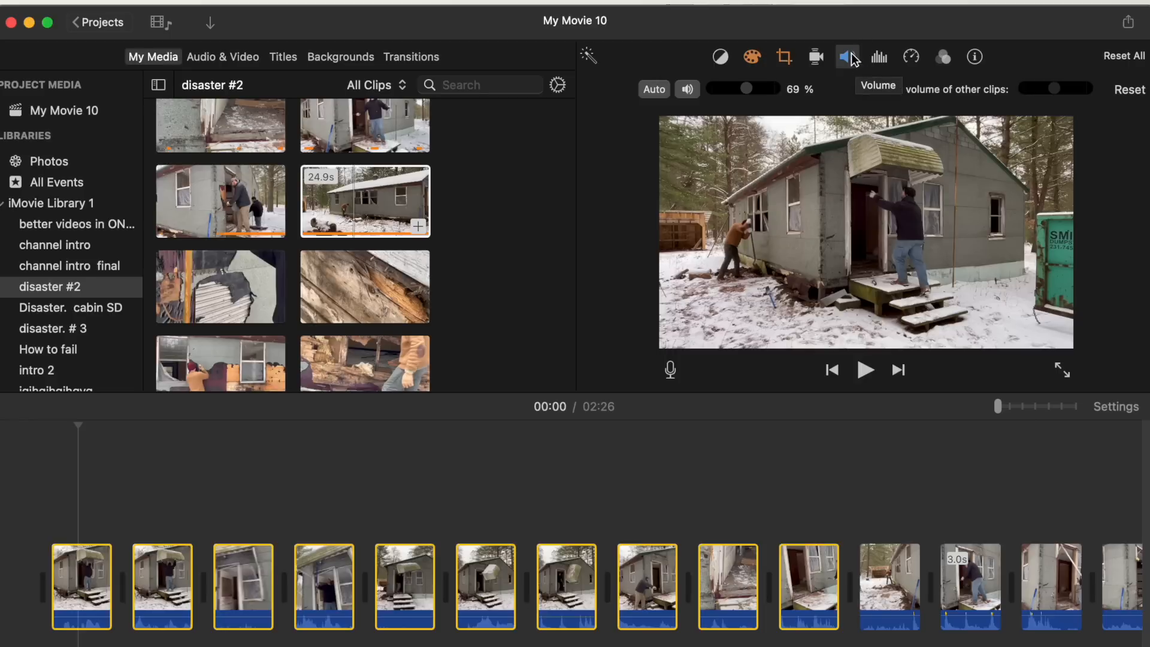
left_click(847, 62)
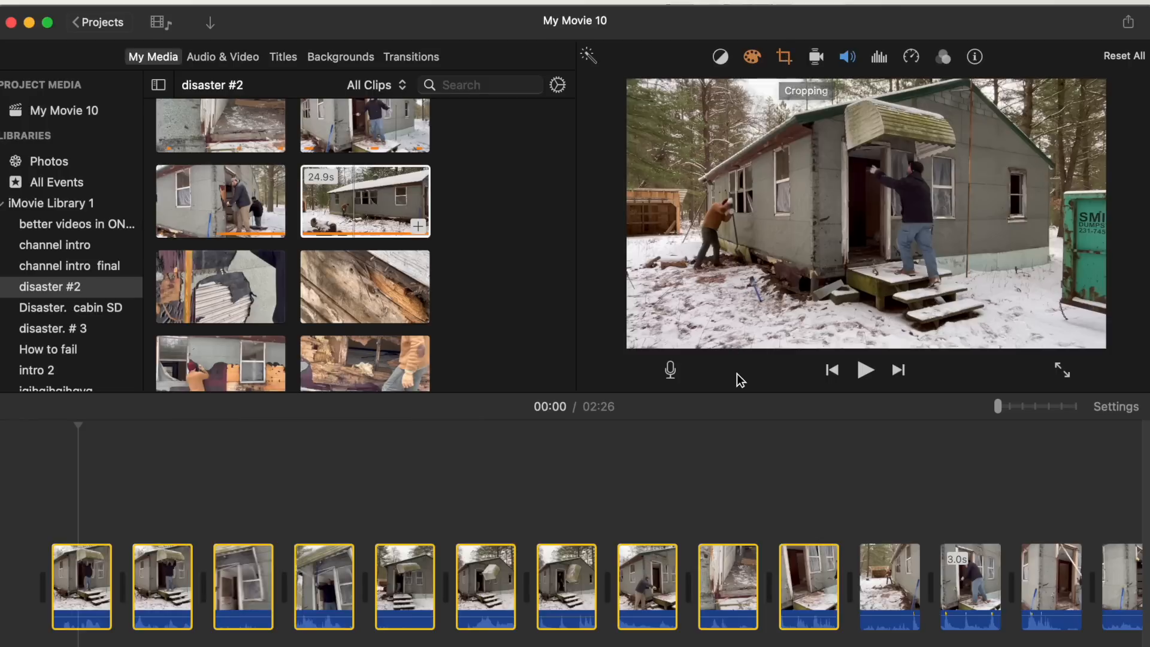
- Crop the short clip of the worker at the doorway to a tighter frame around him and preview the result
scroll(750, 437, "right", 10)
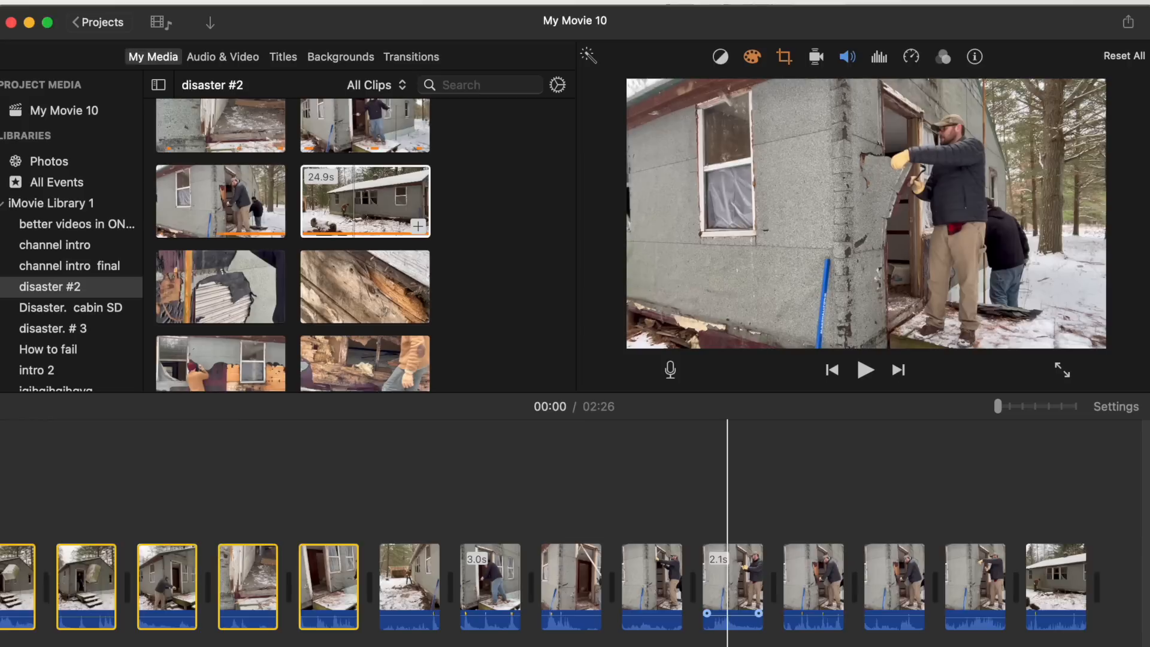
left_click(729, 579)
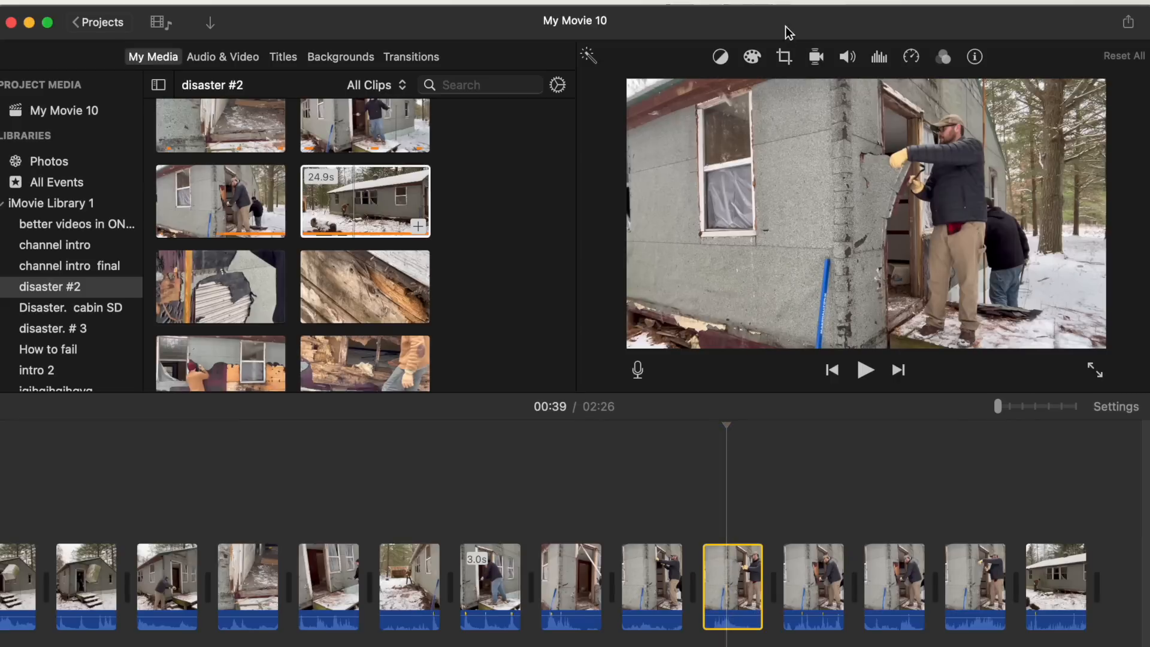
left_click(783, 56)
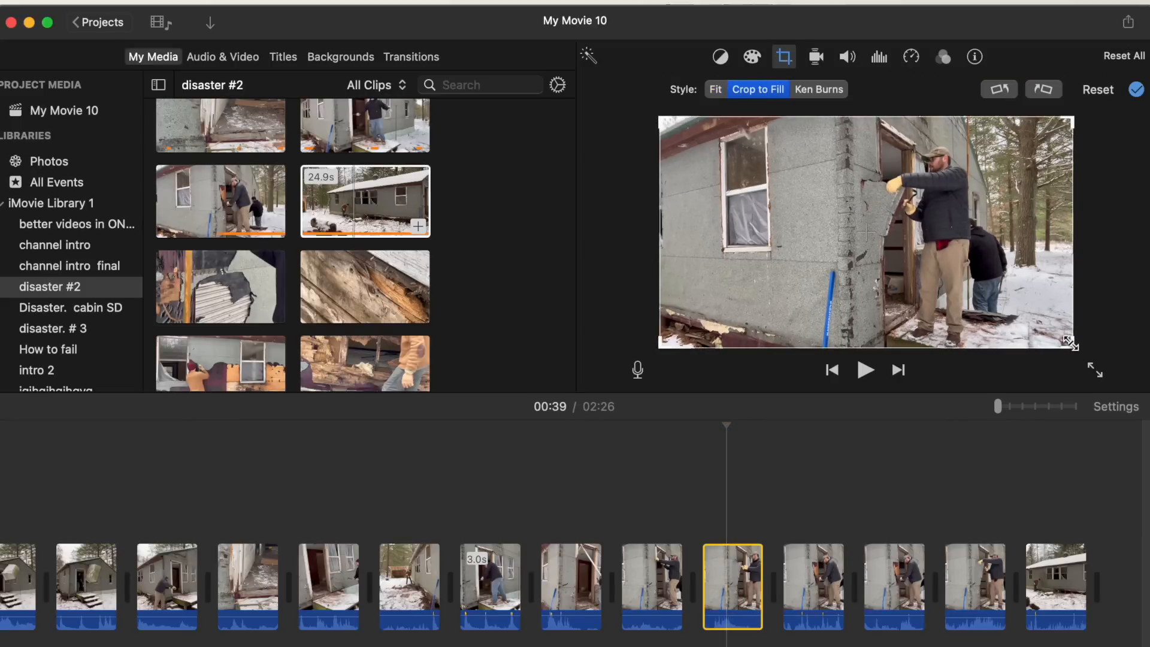
left_click_drag(1073, 347, 922, 281)
left_click_drag(842, 248, 907, 253)
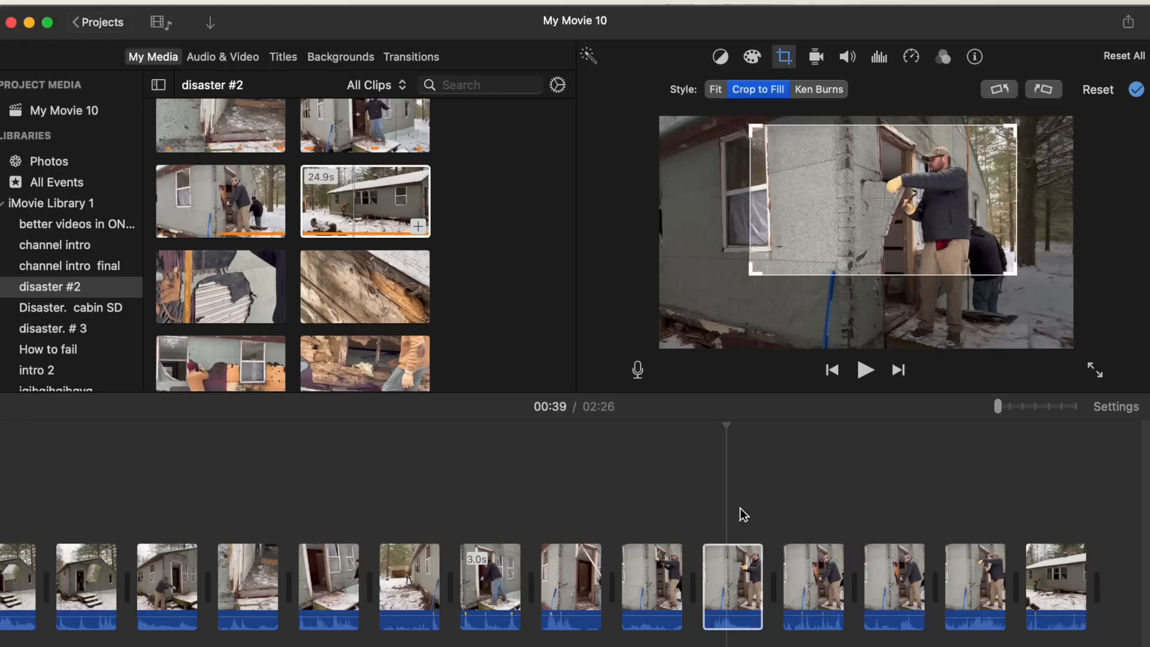
key("space")
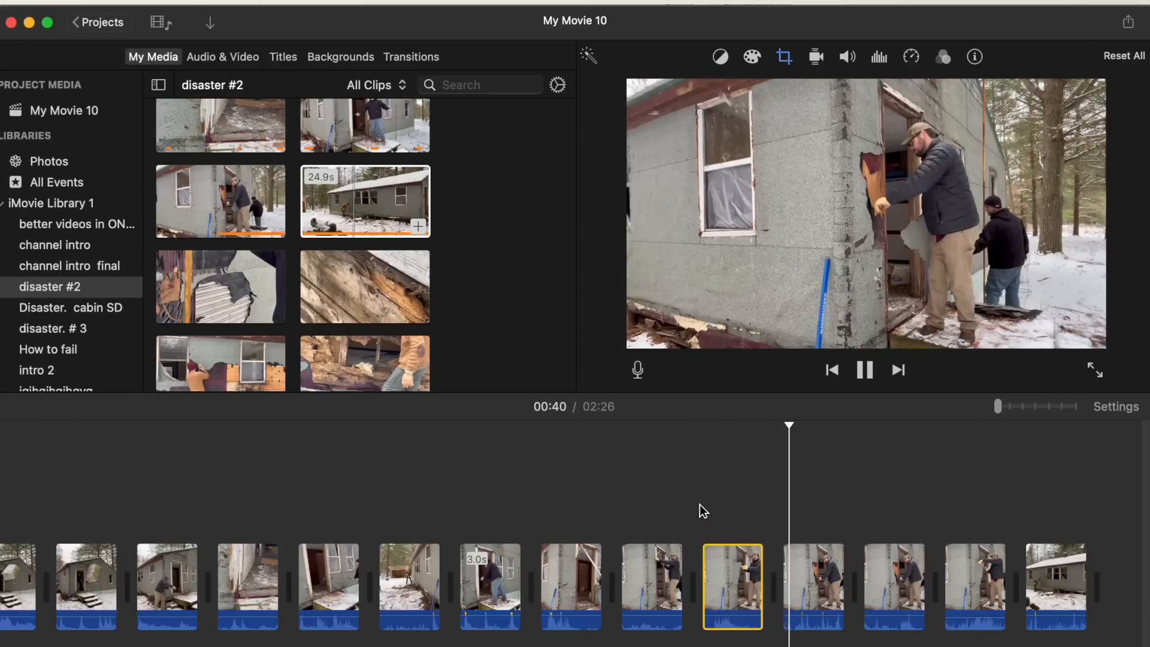
key("space")
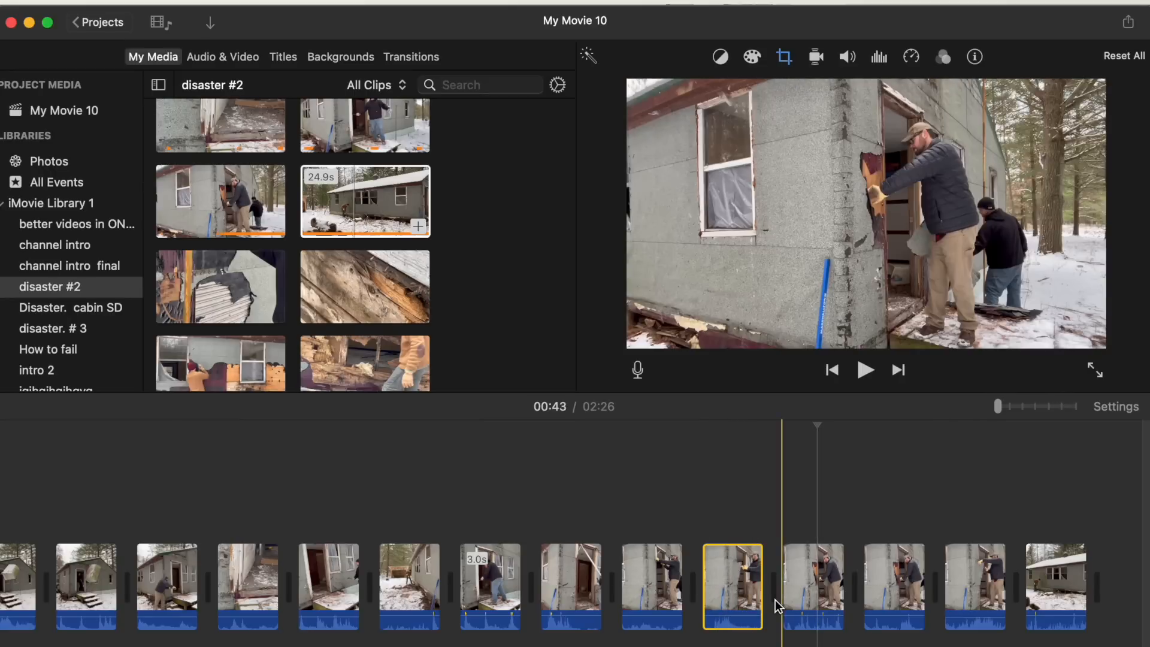
- Zoom in the timeline and examine the clip's noise reduction and equalizer options
scroll(775, 598, "right", 5)
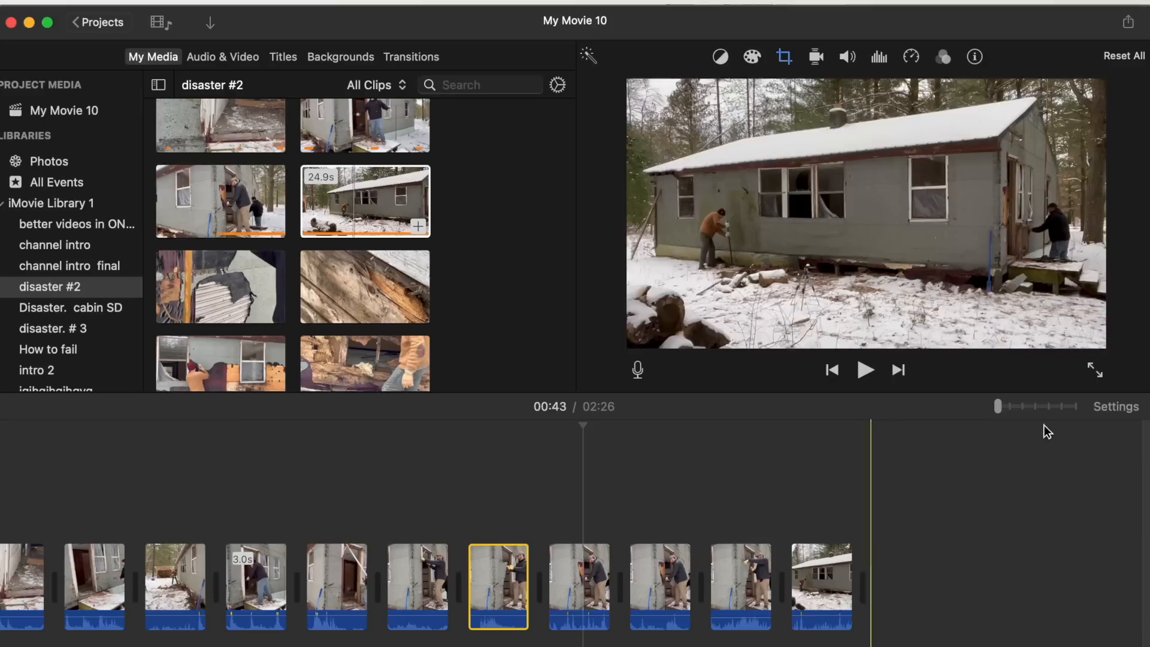
left_click_drag(1000, 403, 1051, 399)
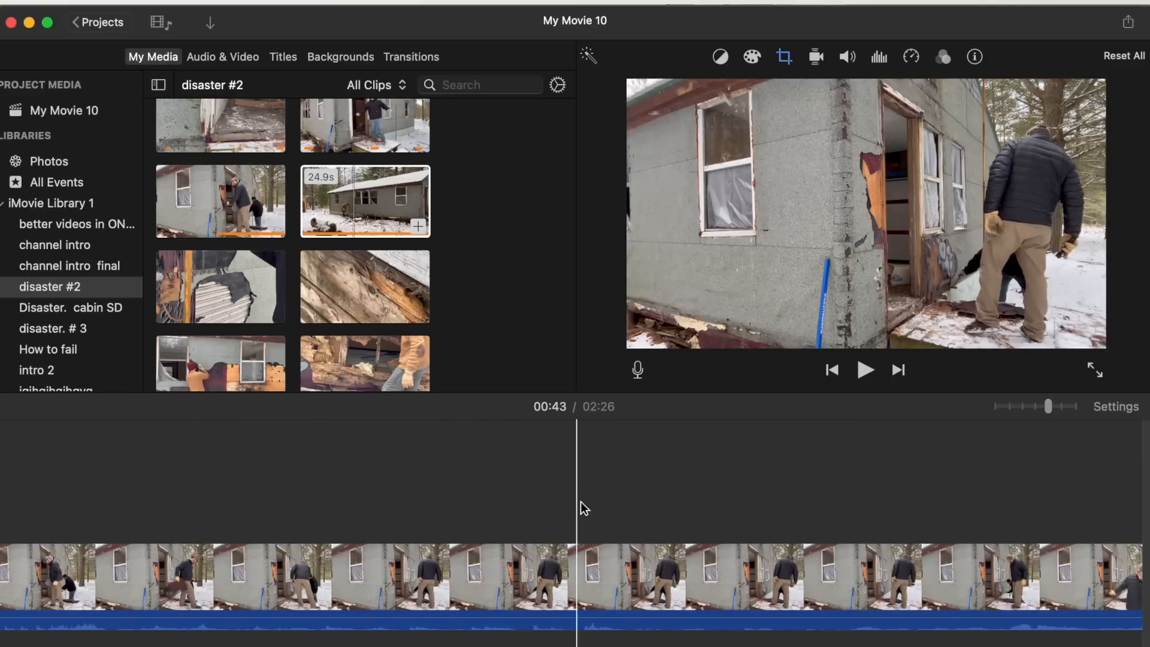
left_click(880, 58)
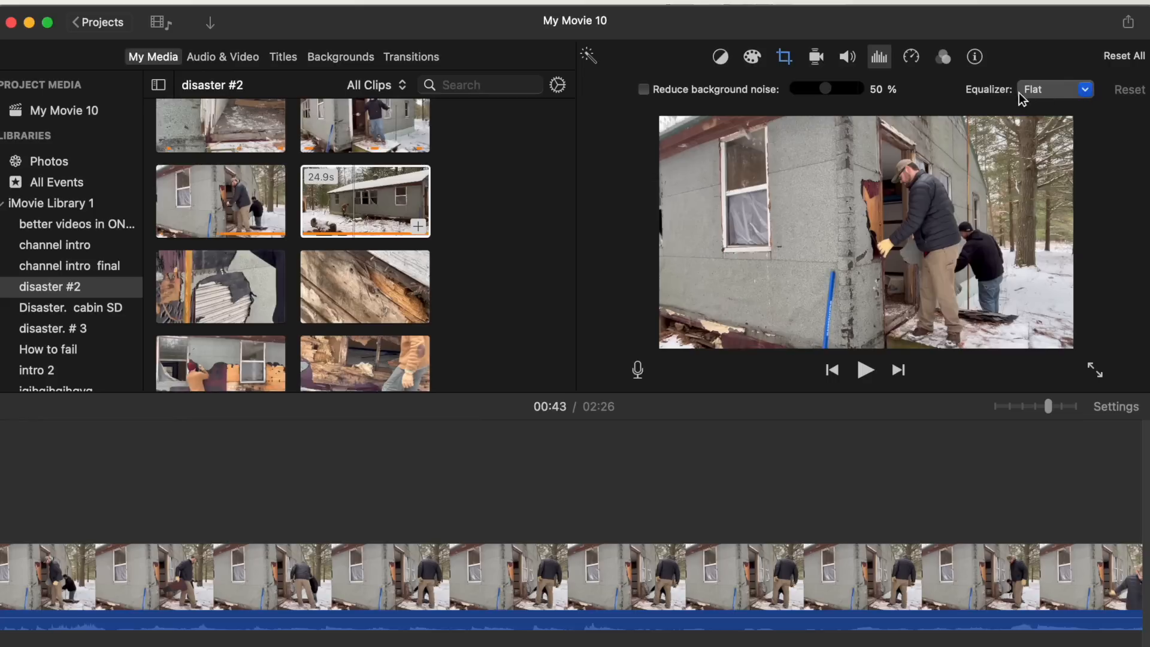
left_click(1085, 91)
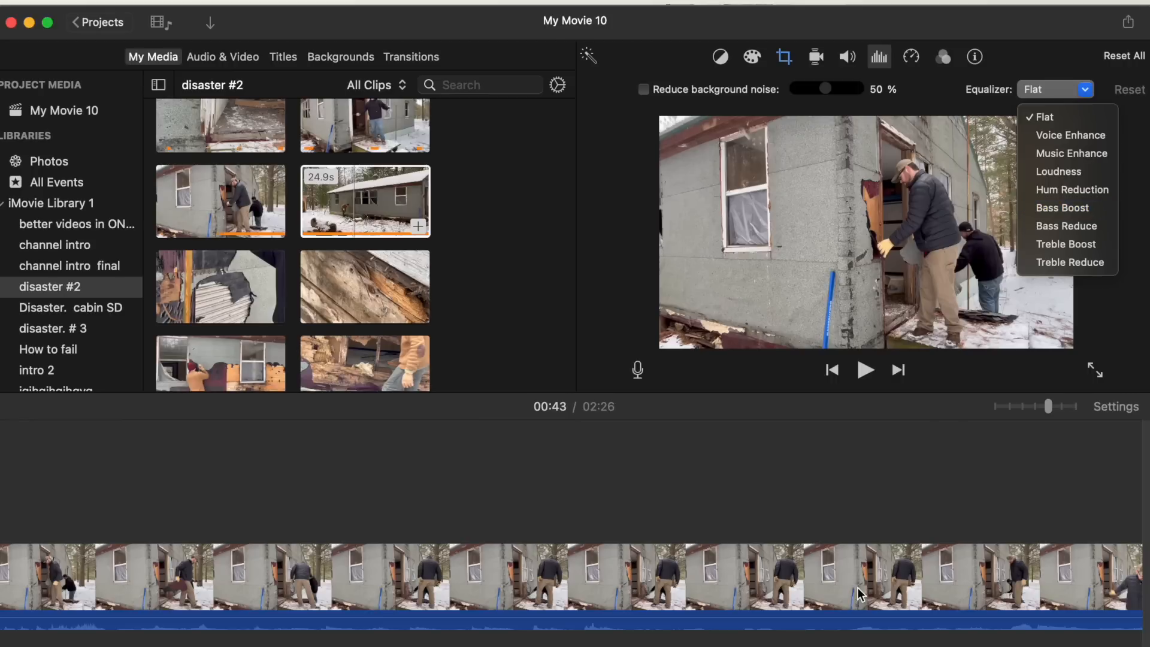
left_click(827, 620)
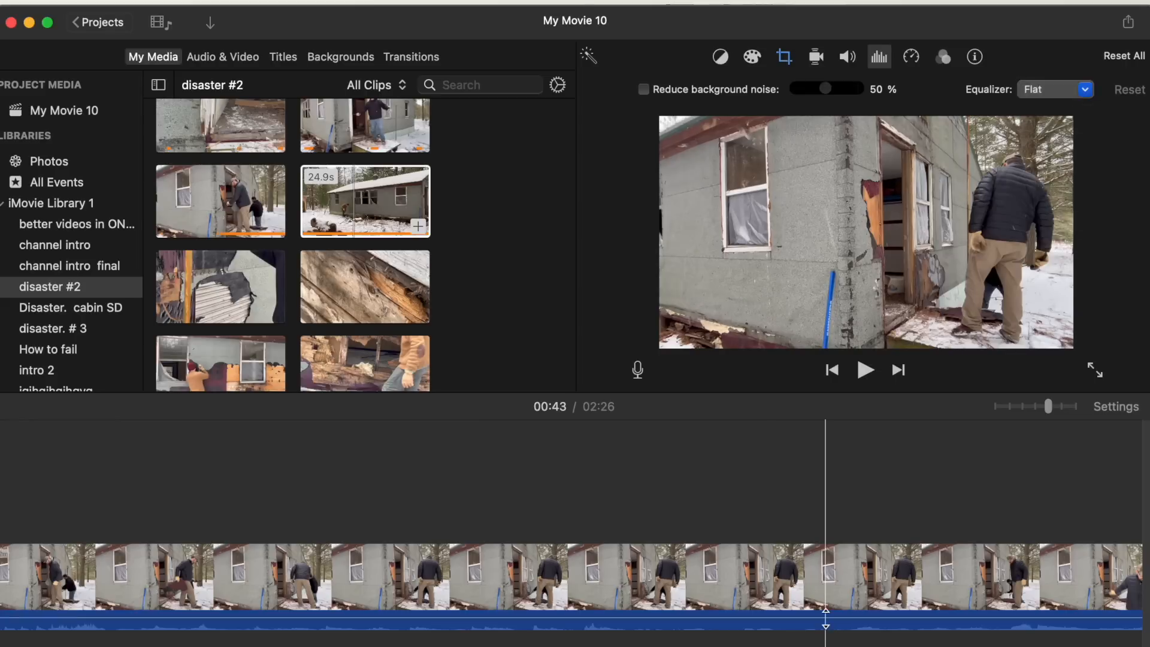
left_click_drag(827, 615, 827, 615)
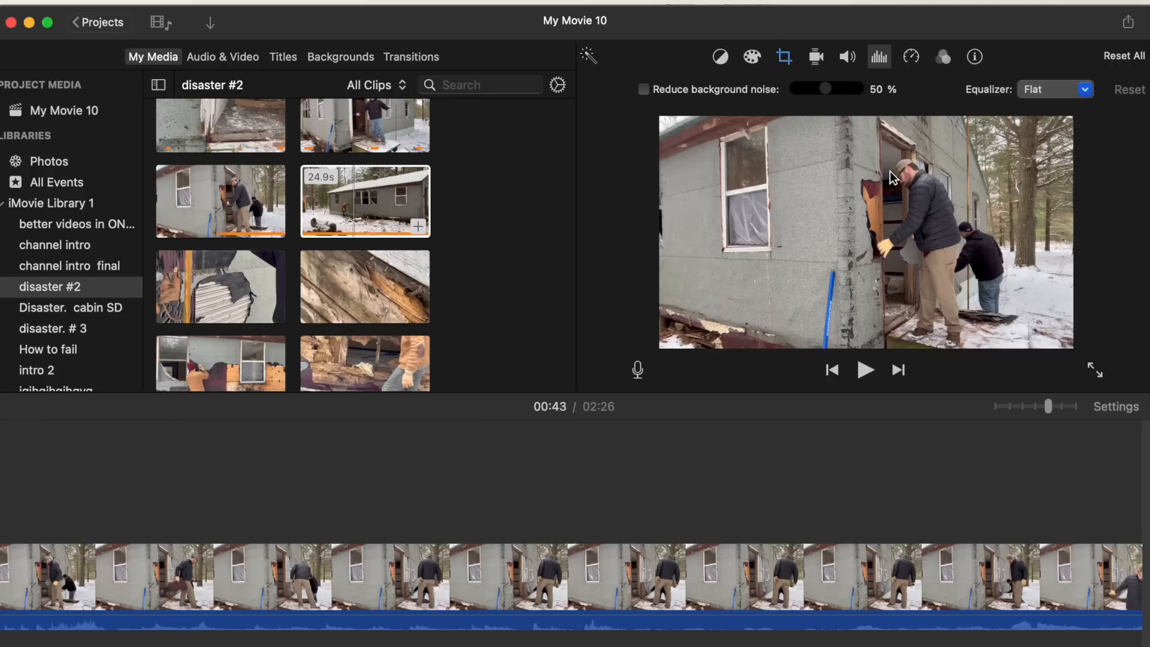
left_click(760, 507)
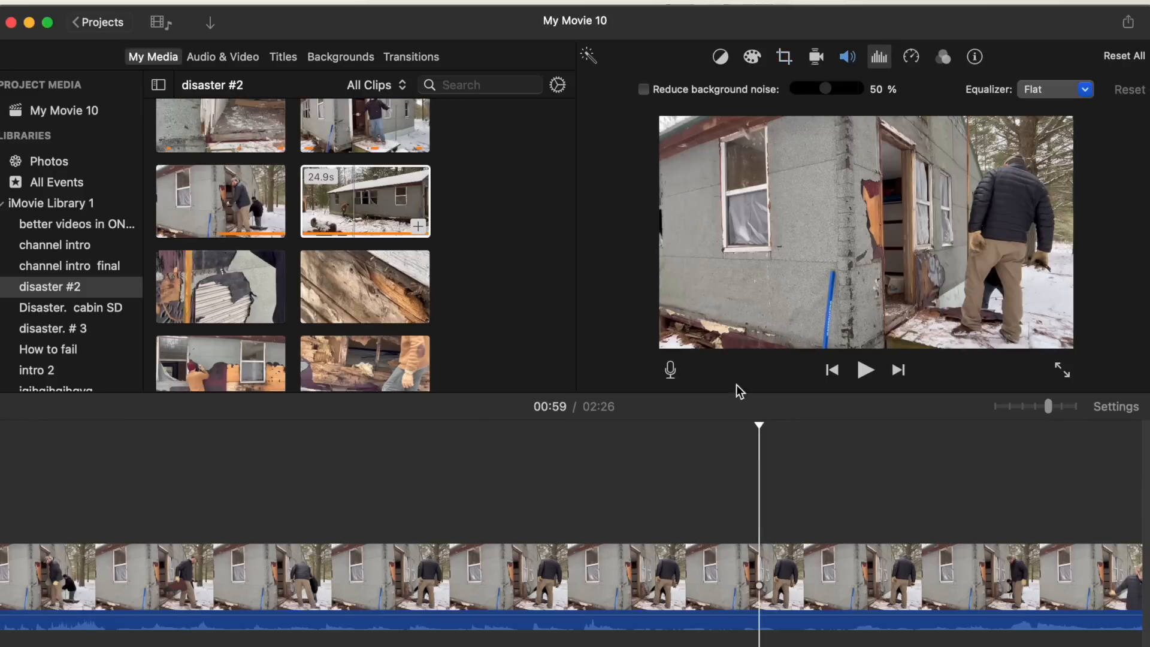
- Set the selected clip's speed to Custom
left_click(910, 55)
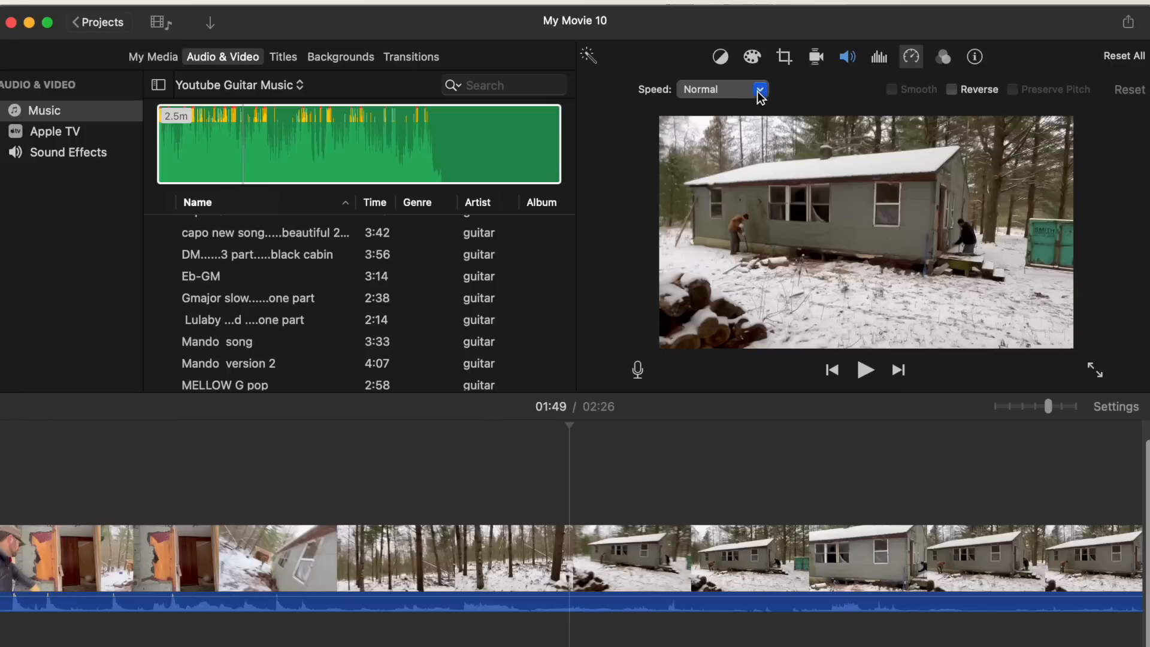
left_click(758, 90)
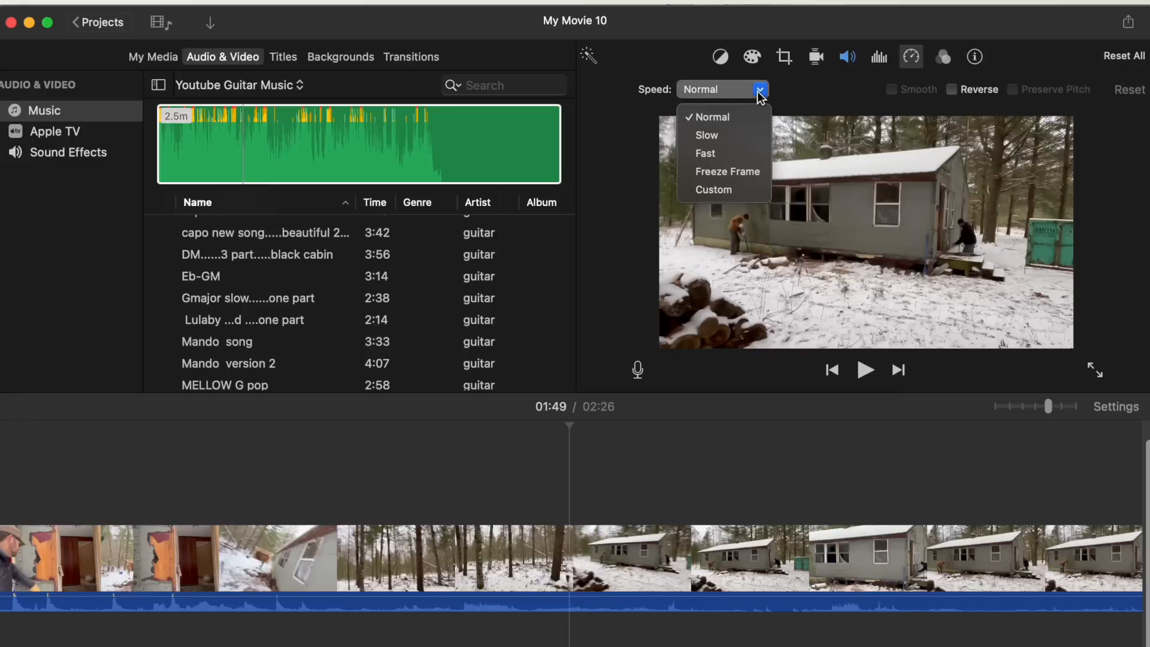
left_click(729, 188)
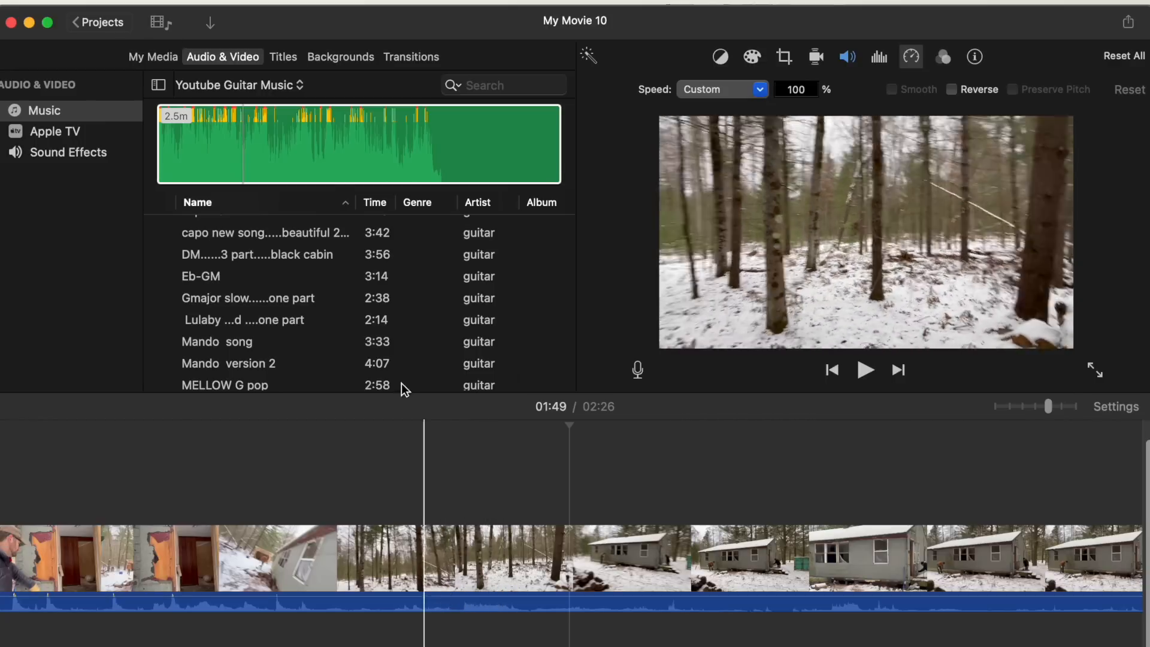
left_click_drag(299, 149, 414, 625)
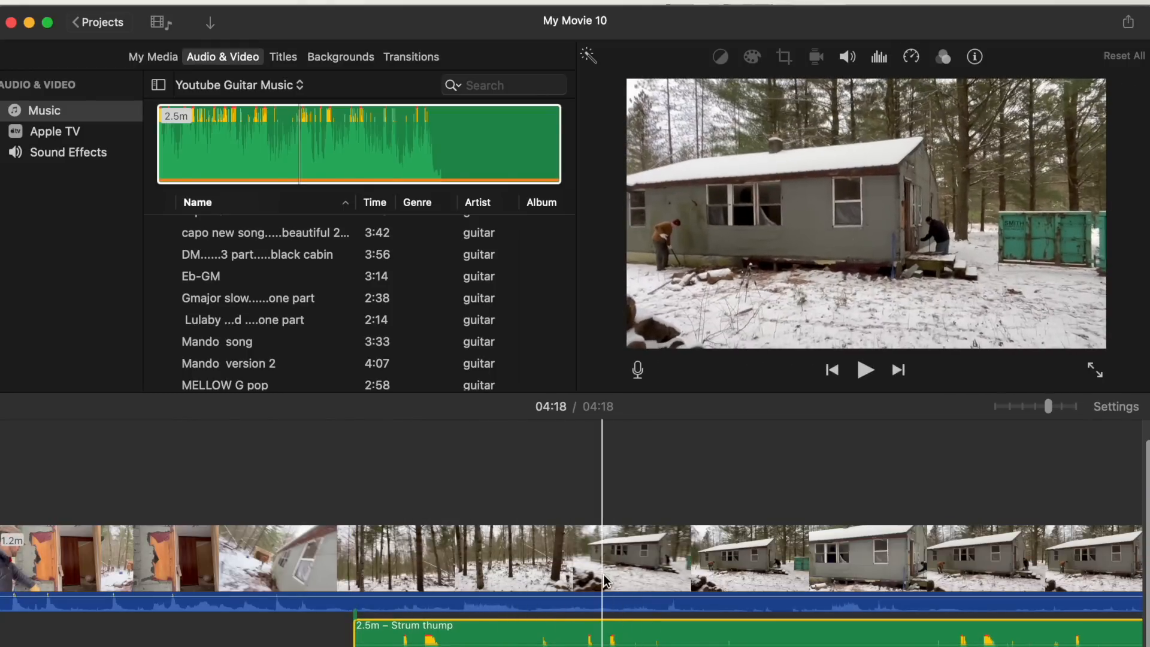
left_click(911, 56)
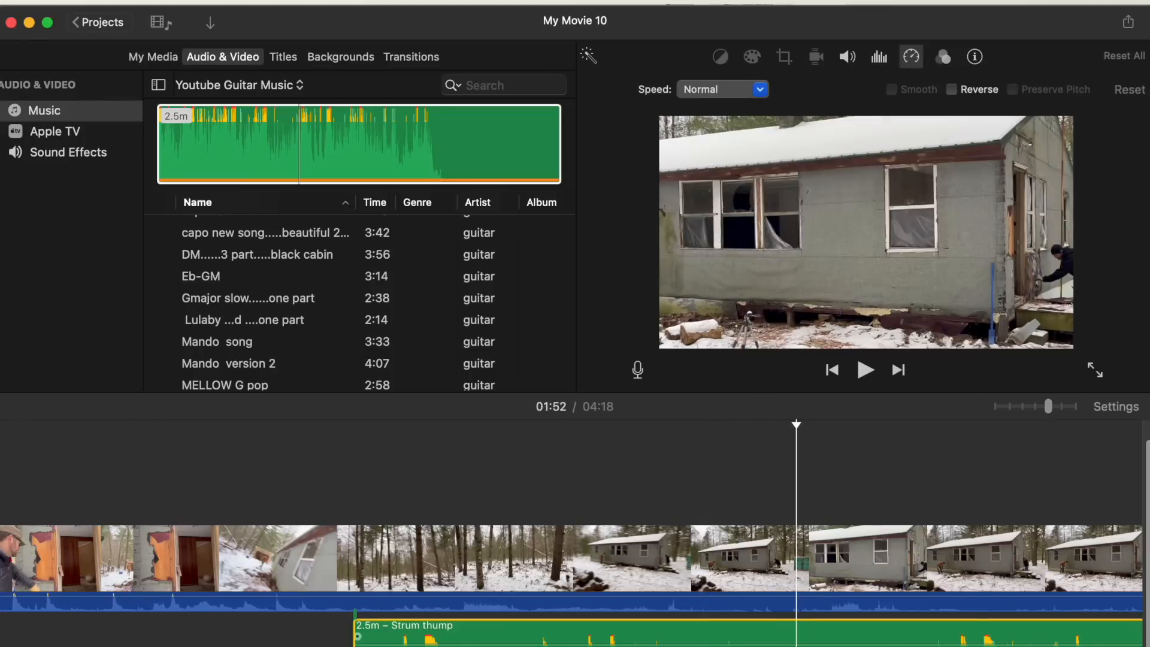
key("Delete")
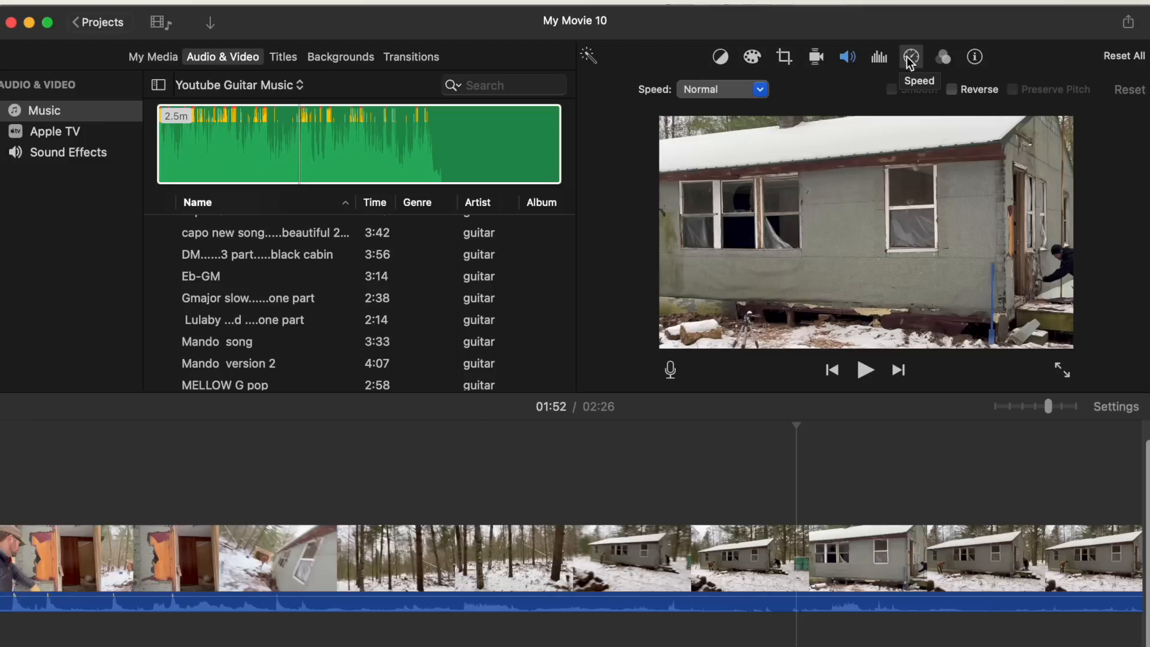
- Select the 2.9-second clip near the start and open its clip filter choices
left_click(944, 57)
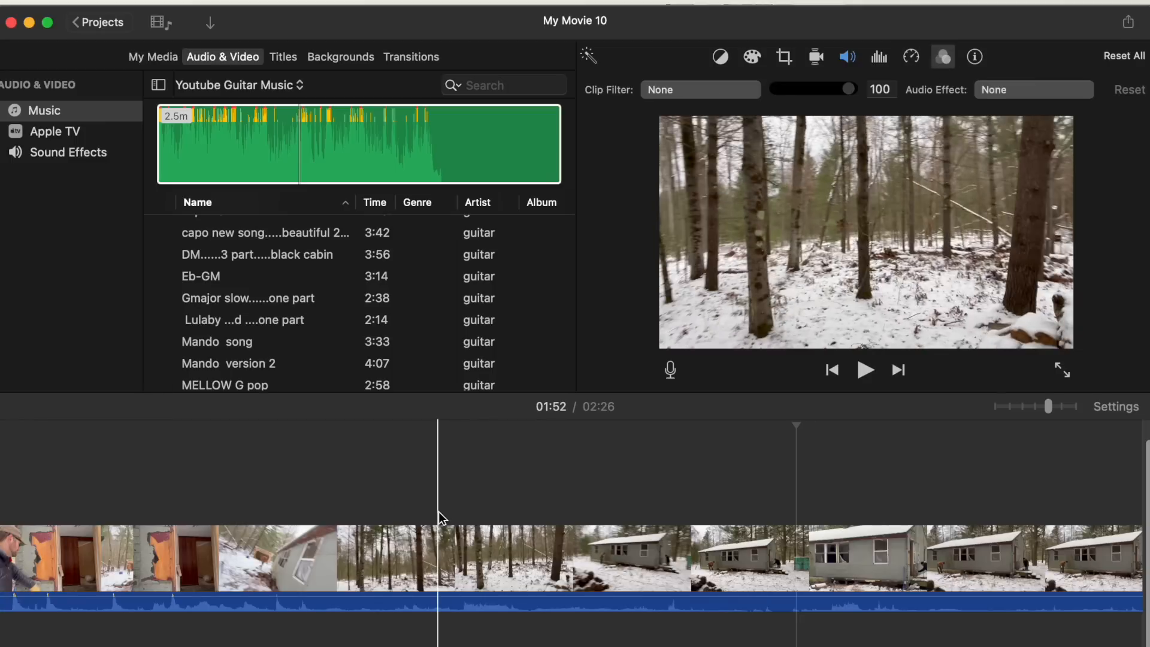
scroll(438, 512, "left", 20)
scroll(437, 512, "left", 20)
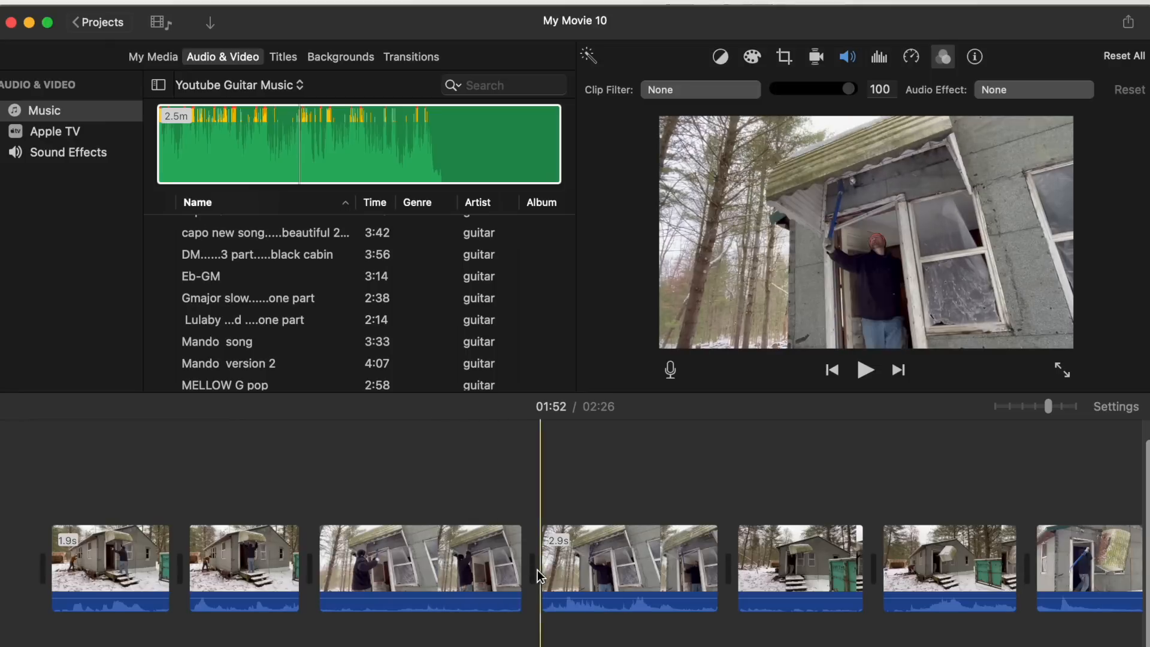
left_click(630, 548)
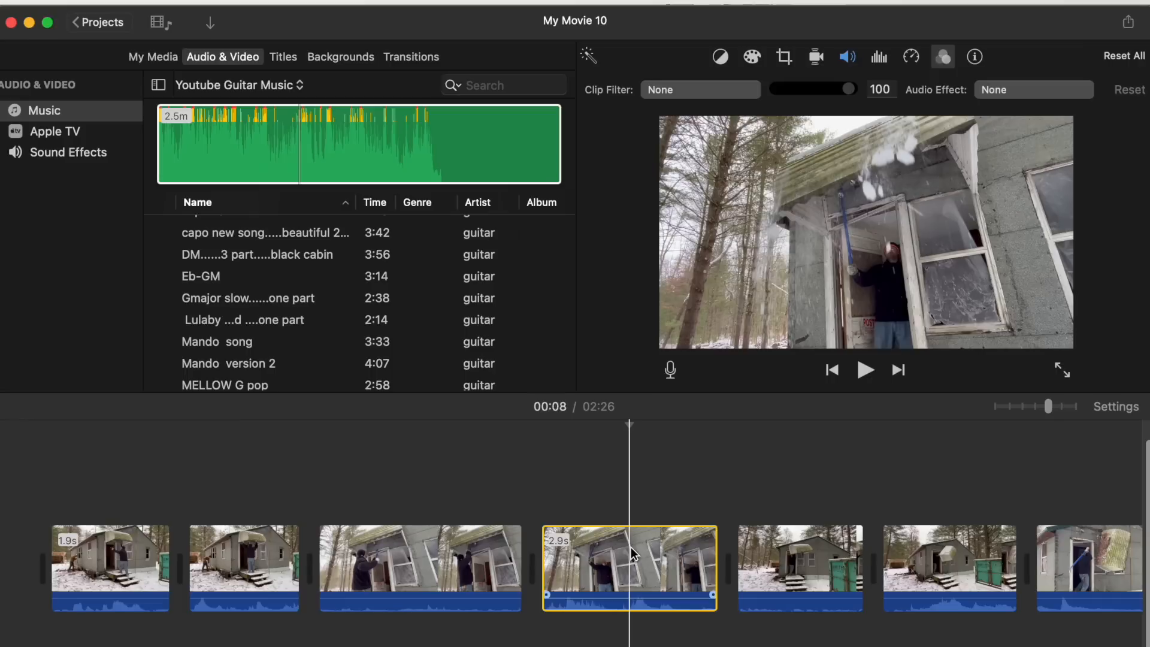
left_click(703, 91)
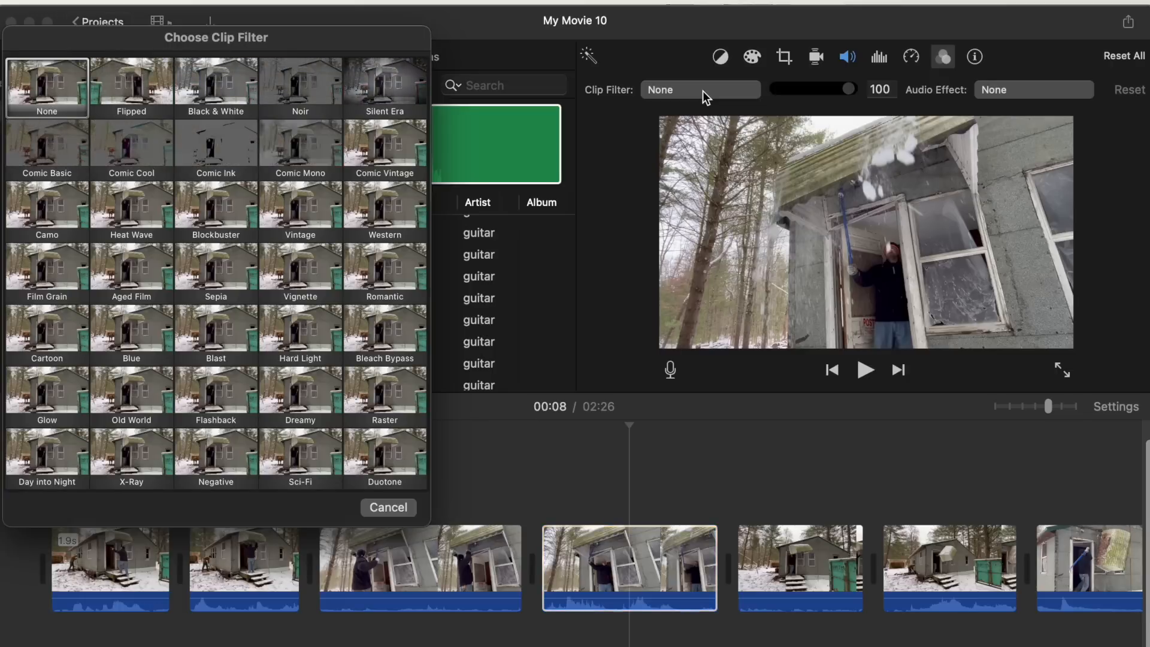
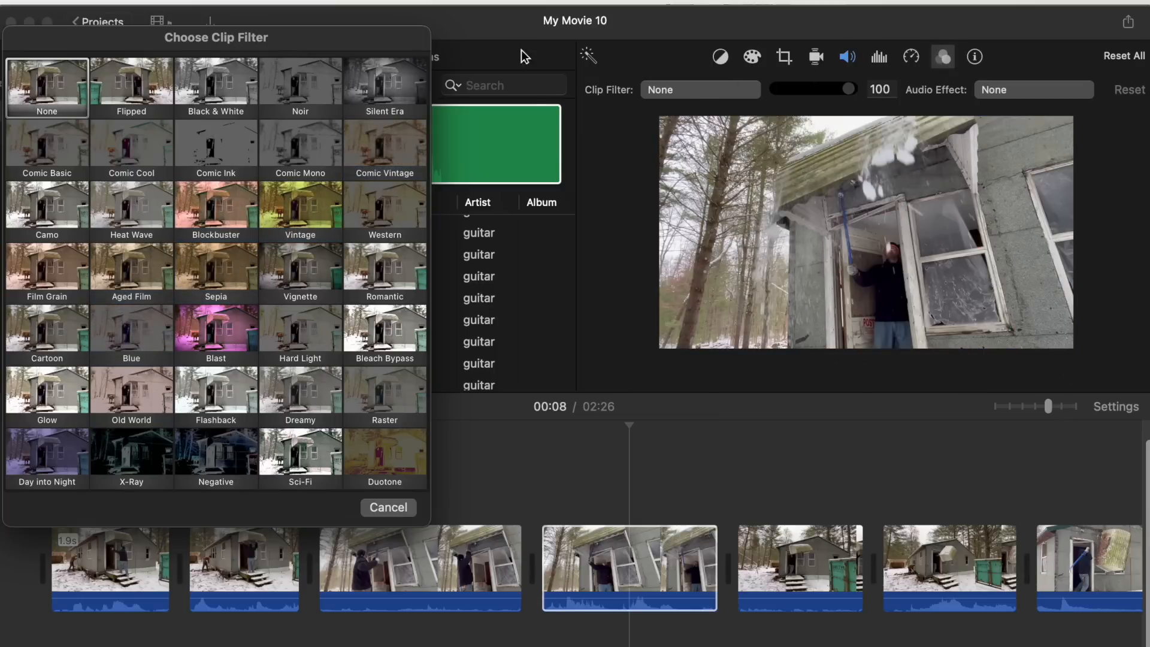
- Close the filter chooser and view the selected clip's info details
left_click(372, 506)
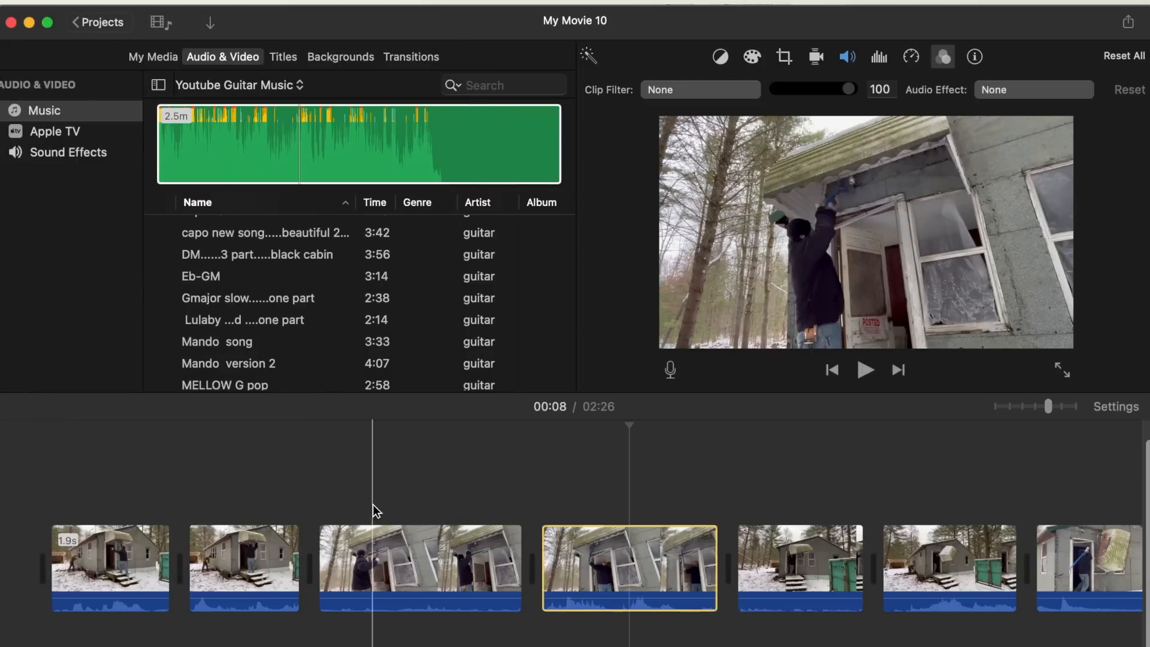
left_click(972, 56)
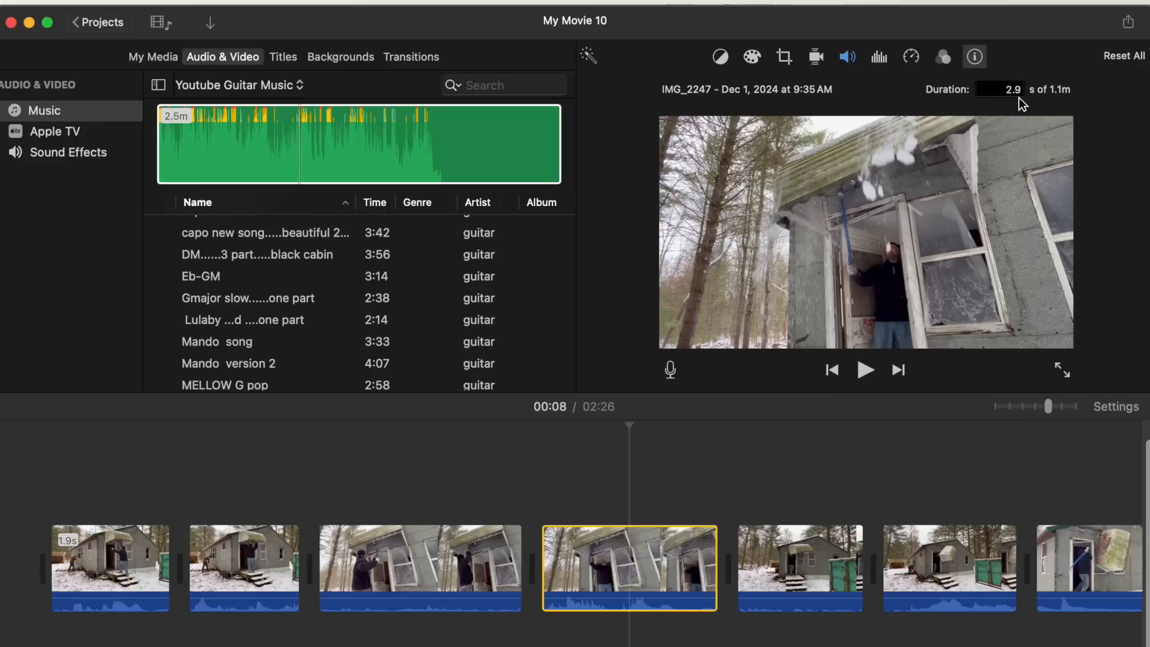
left_click(977, 58)
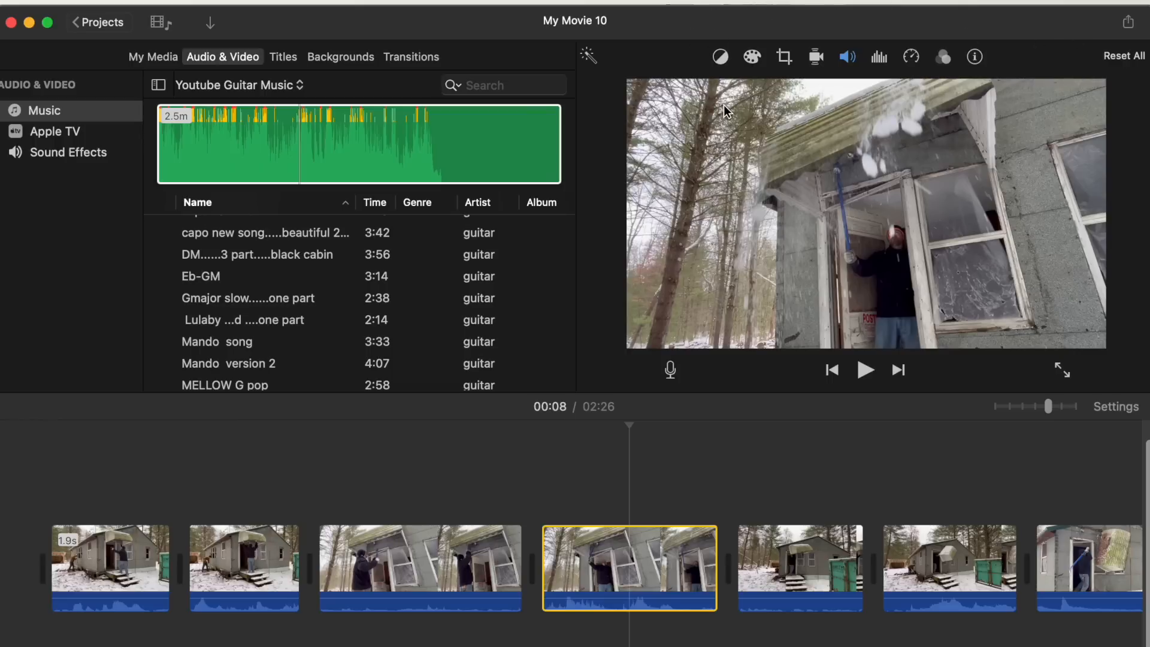
- Browse the clip's color balance, color correction, crop, stabilization and volume controls
left_click(721, 55)
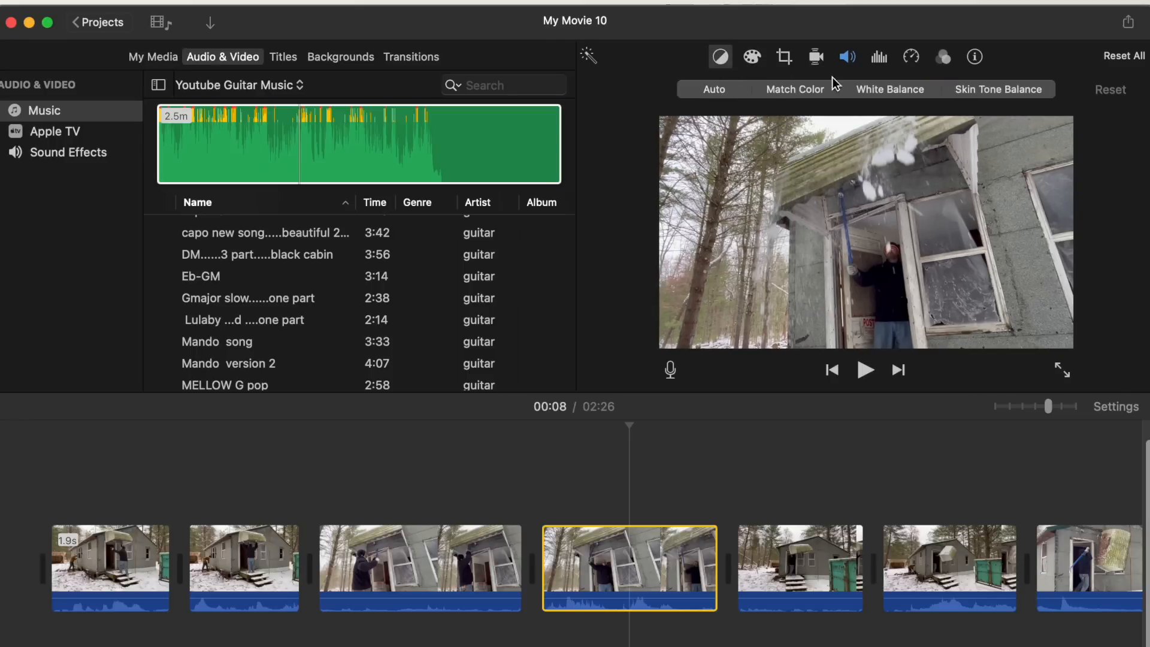
left_click(713, 60)
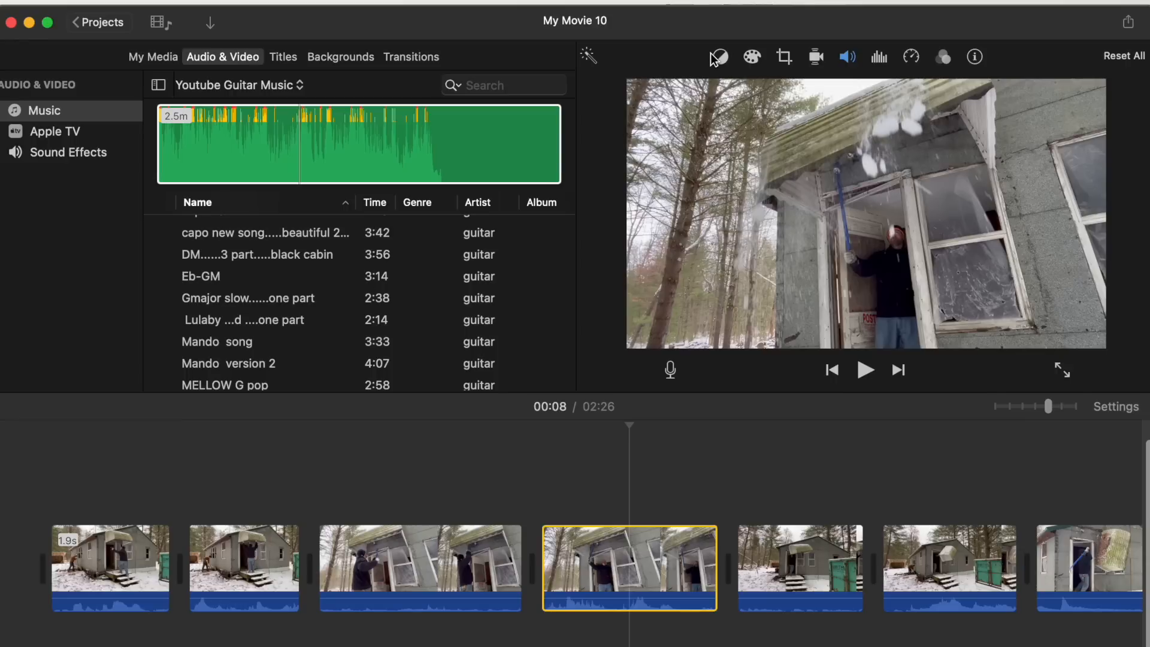
left_click(752, 59)
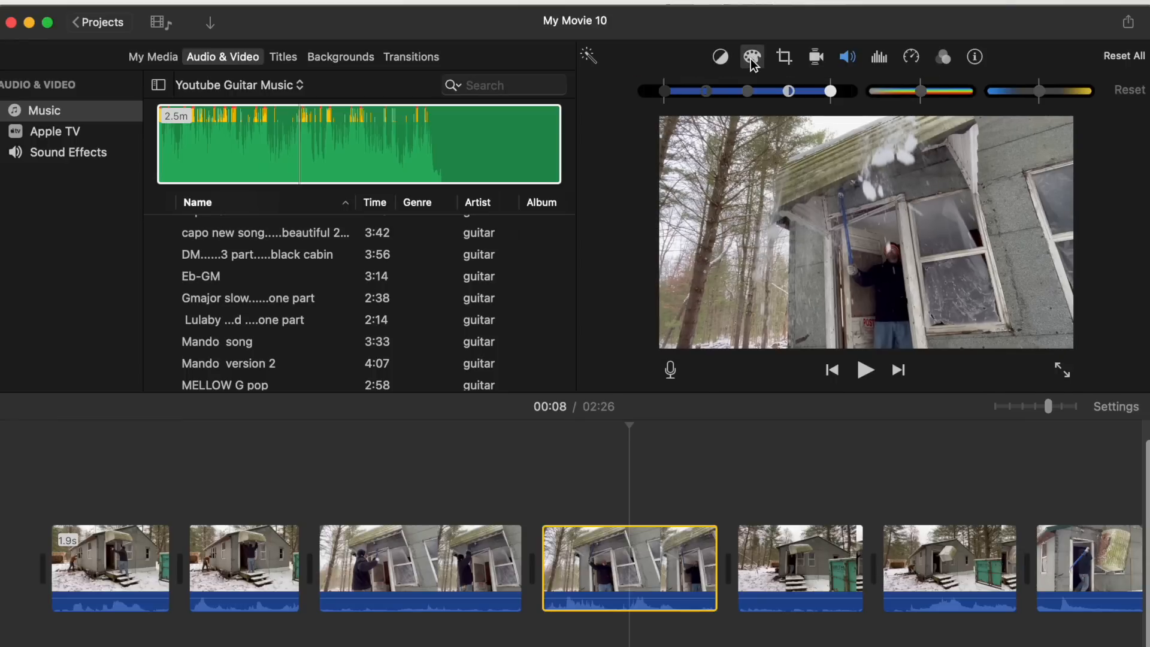
left_click(783, 56)
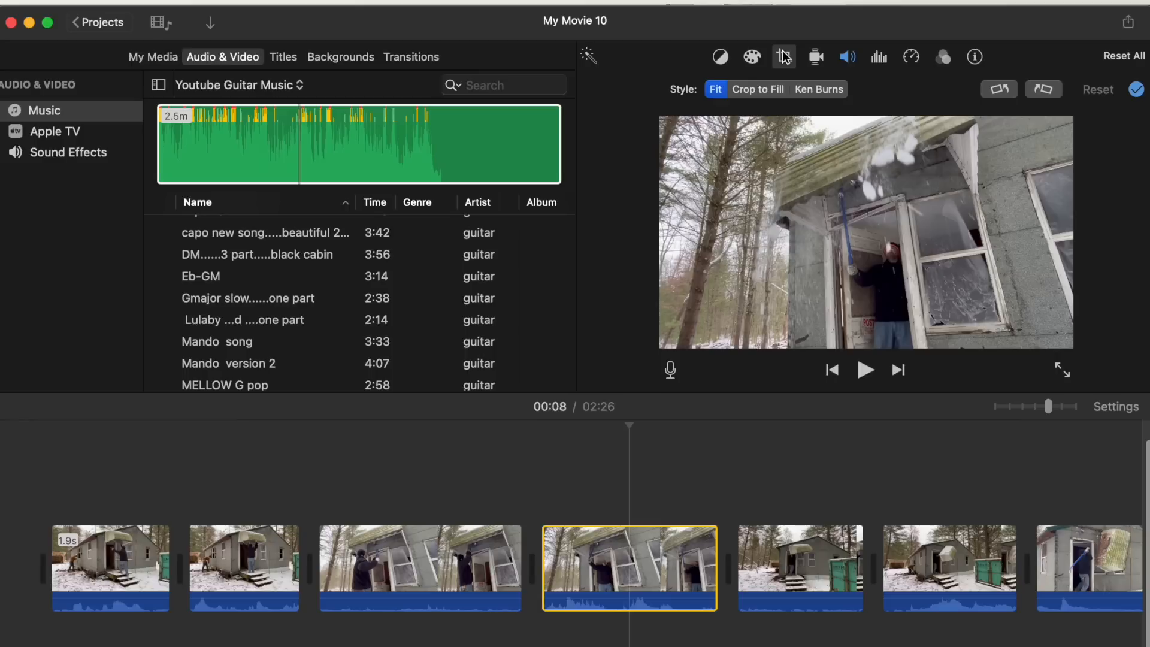
left_click(807, 57)
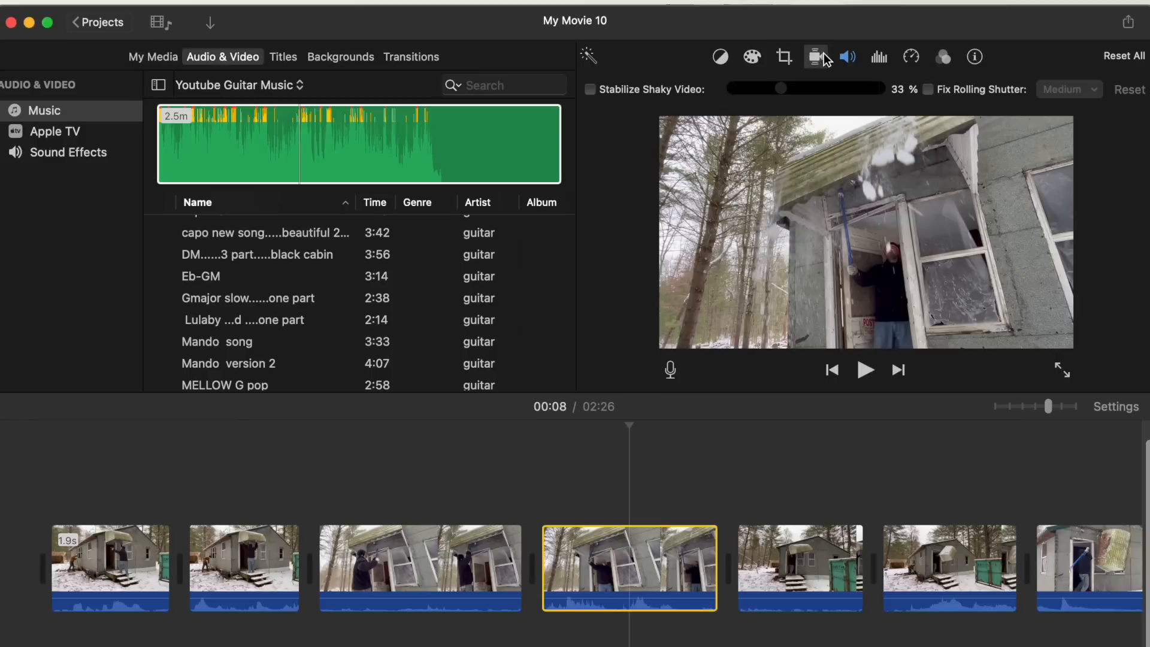
left_click(842, 57)
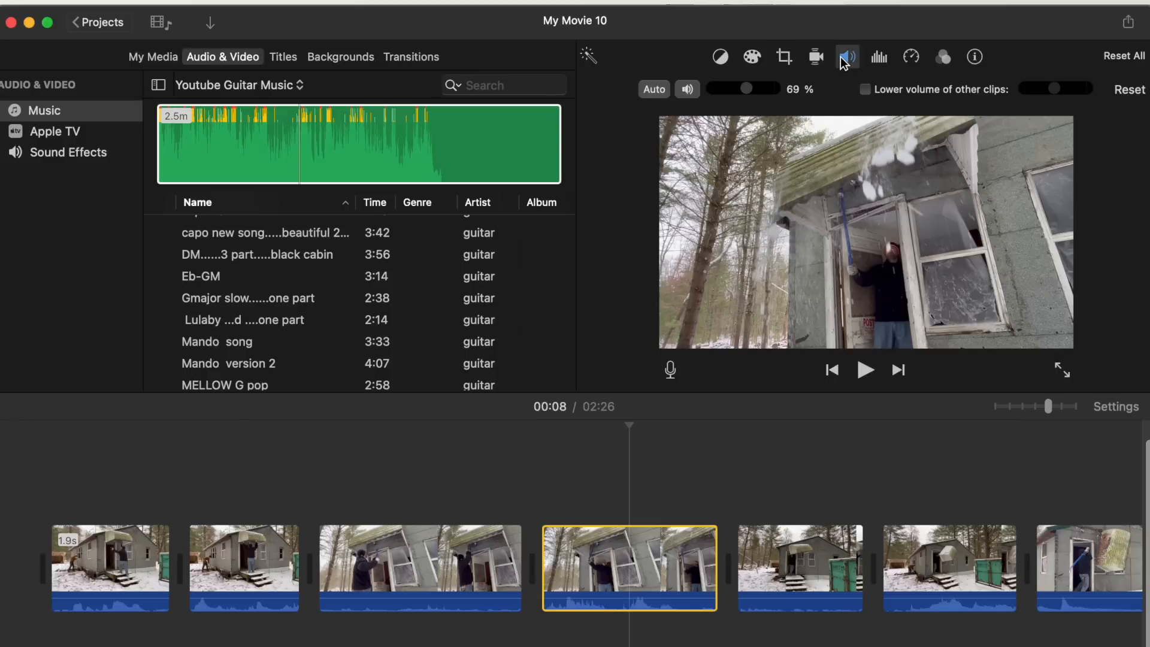
- Set the selected clip's equalizer to Treble Boost
left_click(885, 59)
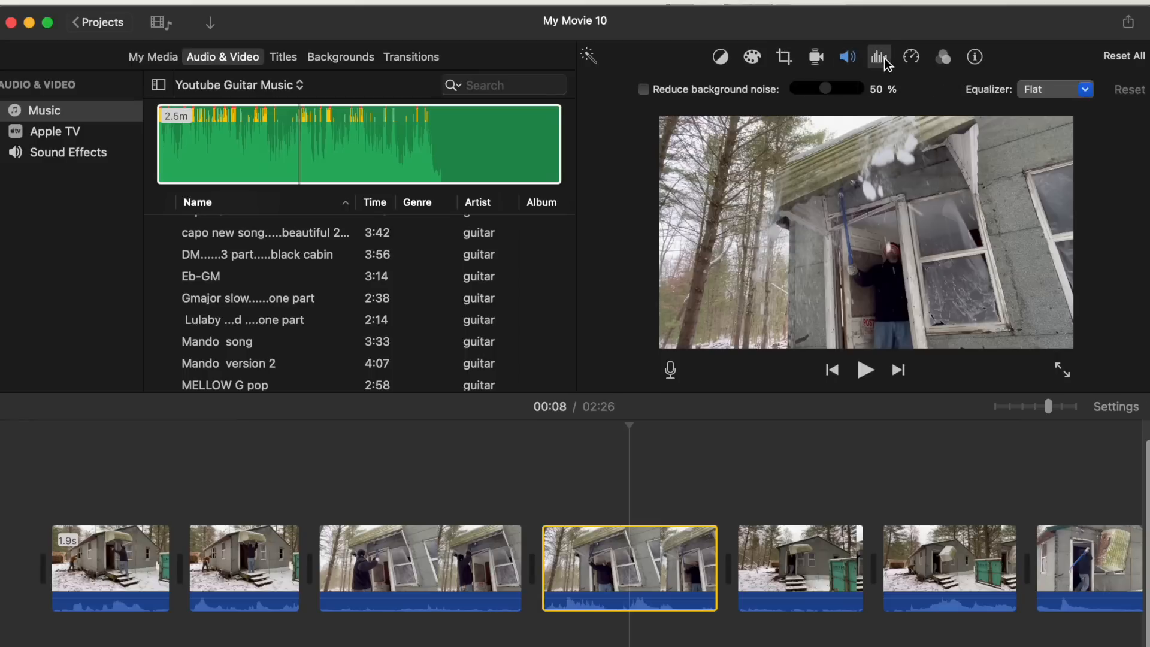
left_click(1084, 89)
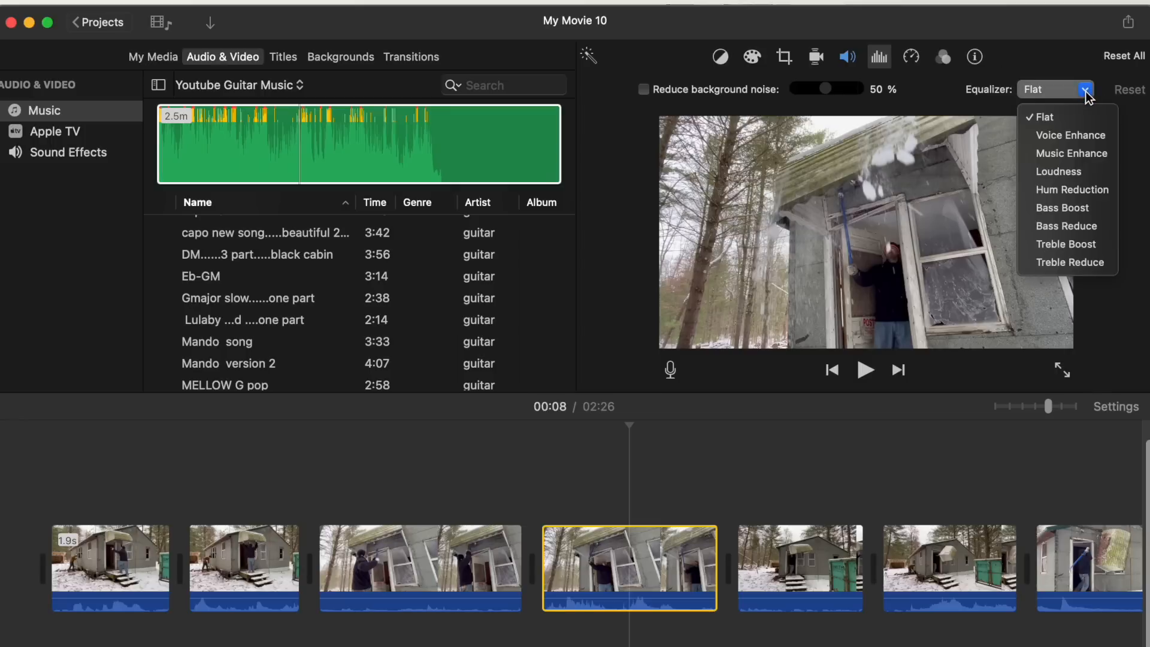
left_click(1086, 246)
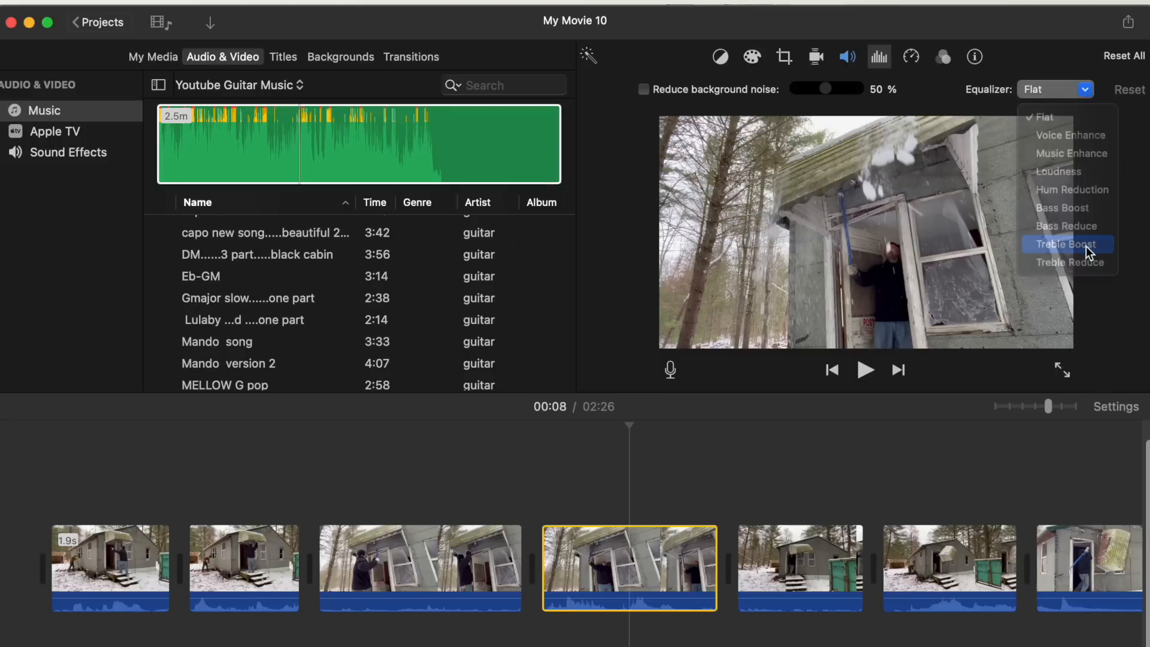
- Review the speed controls and open the clip filter chooser without applying a filter
left_click(910, 57)
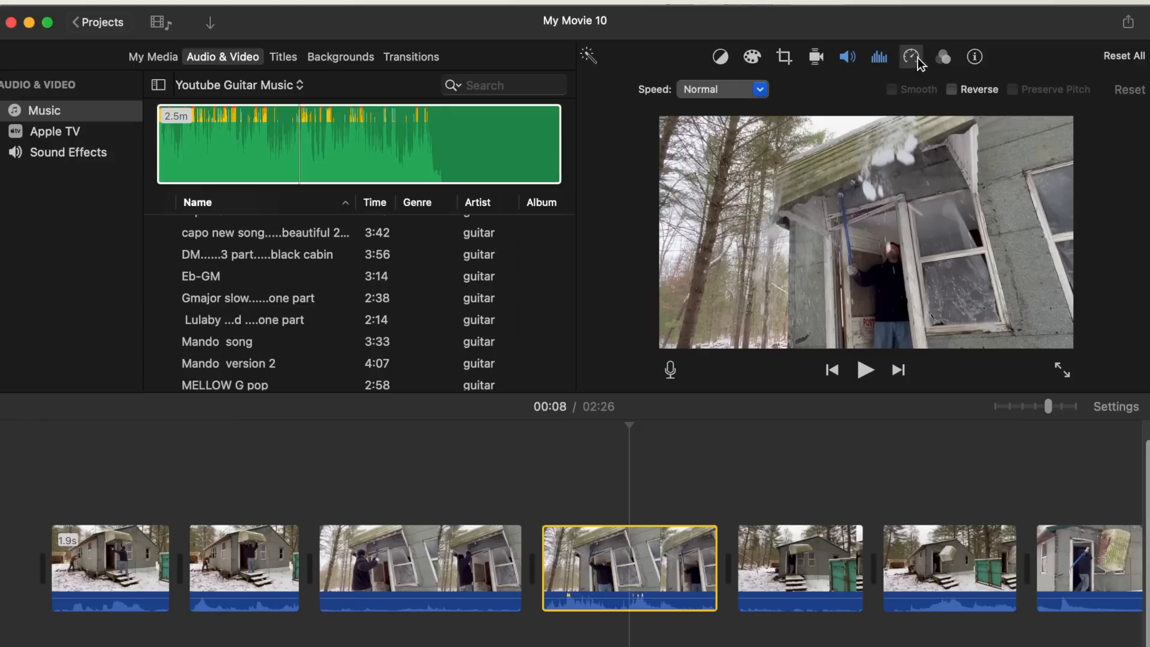
left_click(944, 58)
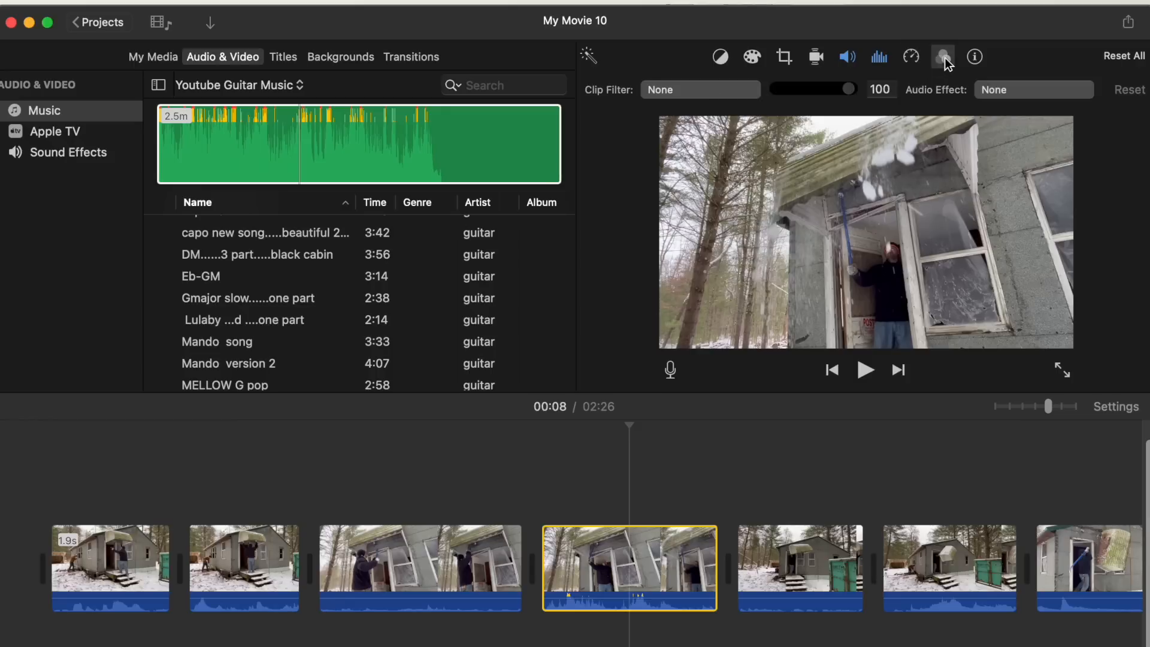
left_click(729, 86)
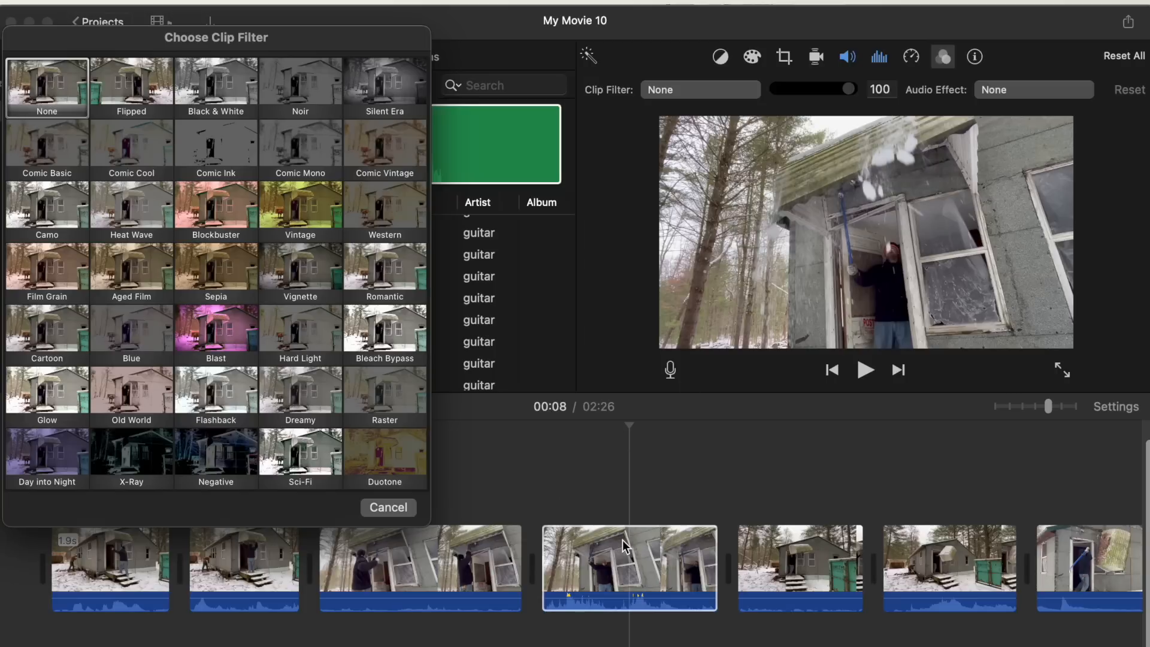
left_click(388, 507)
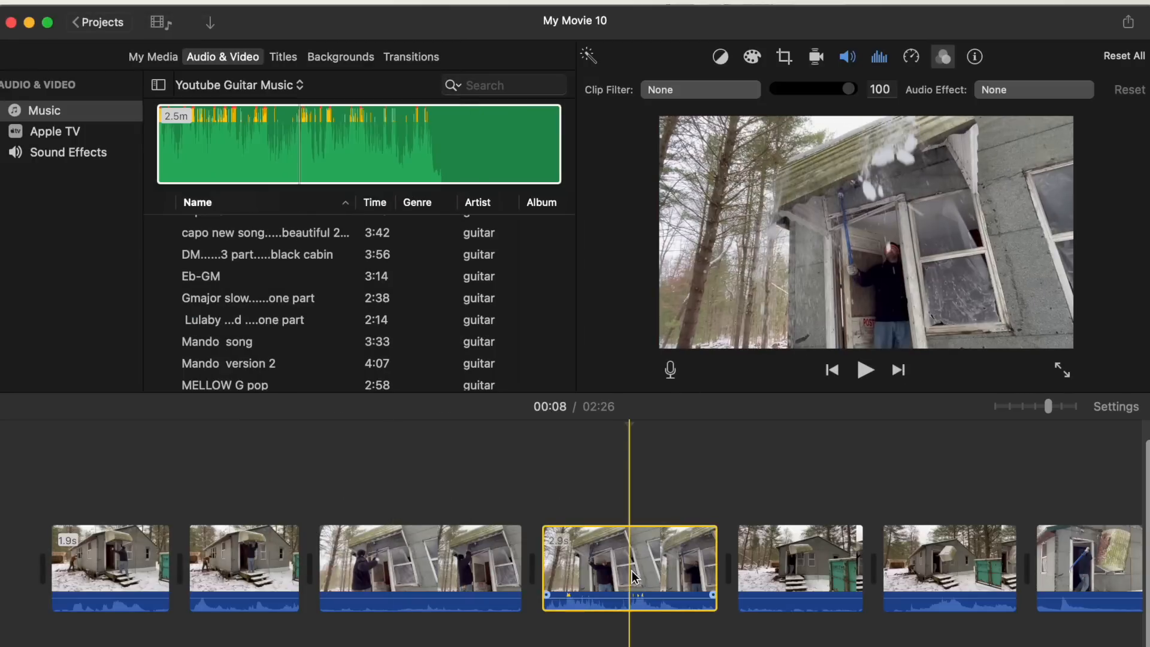
- Apply the X-Ray filter to the selected 2.9-second clip
left_click(692, 573)
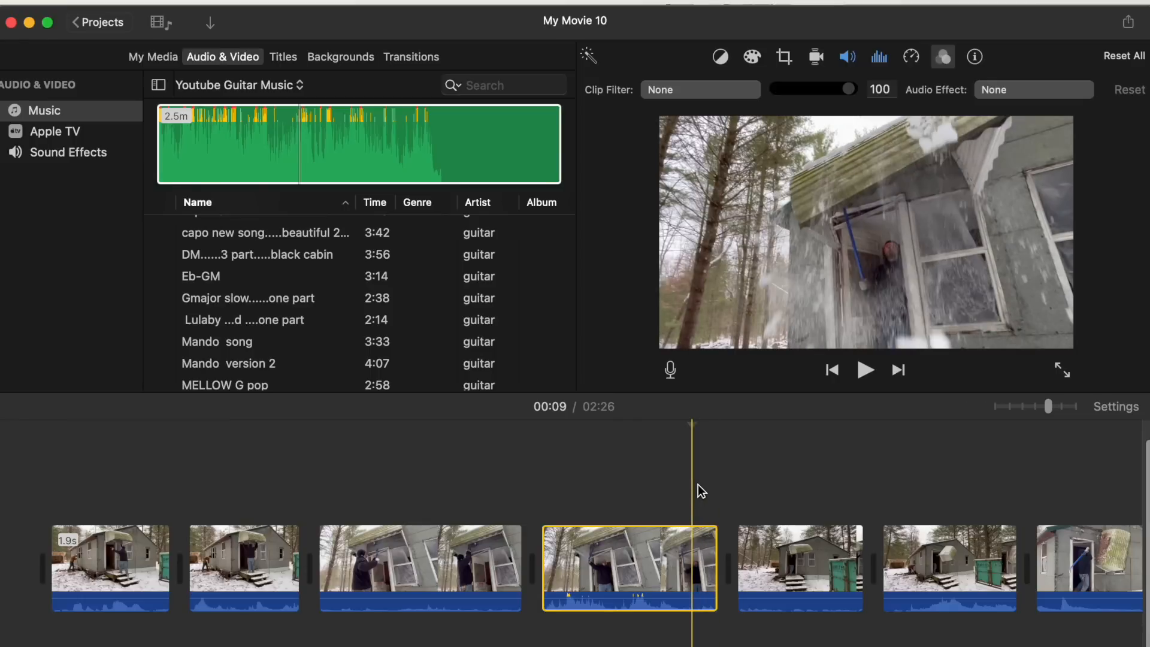
left_click(742, 89)
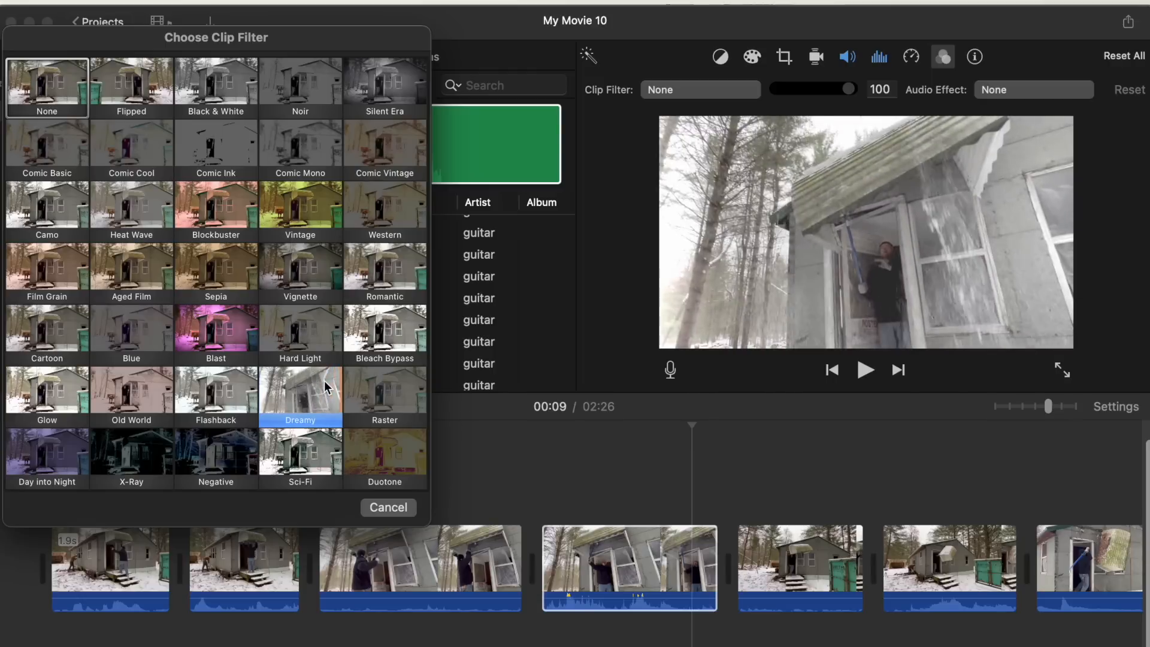
left_click(120, 448)
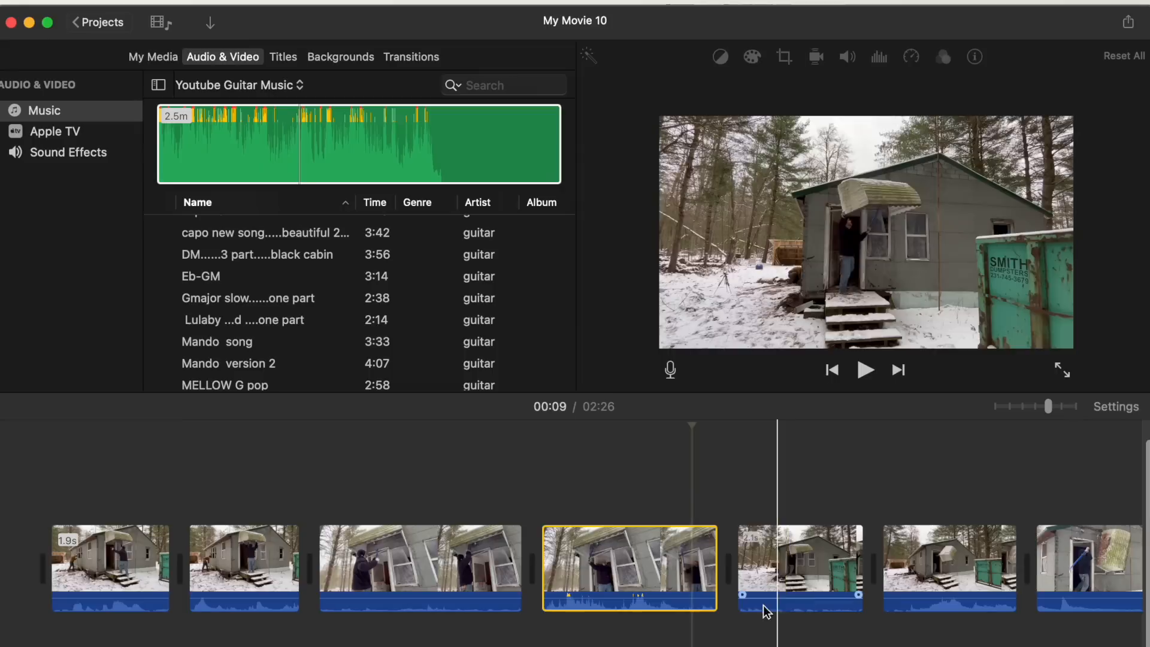
left_click(669, 574)
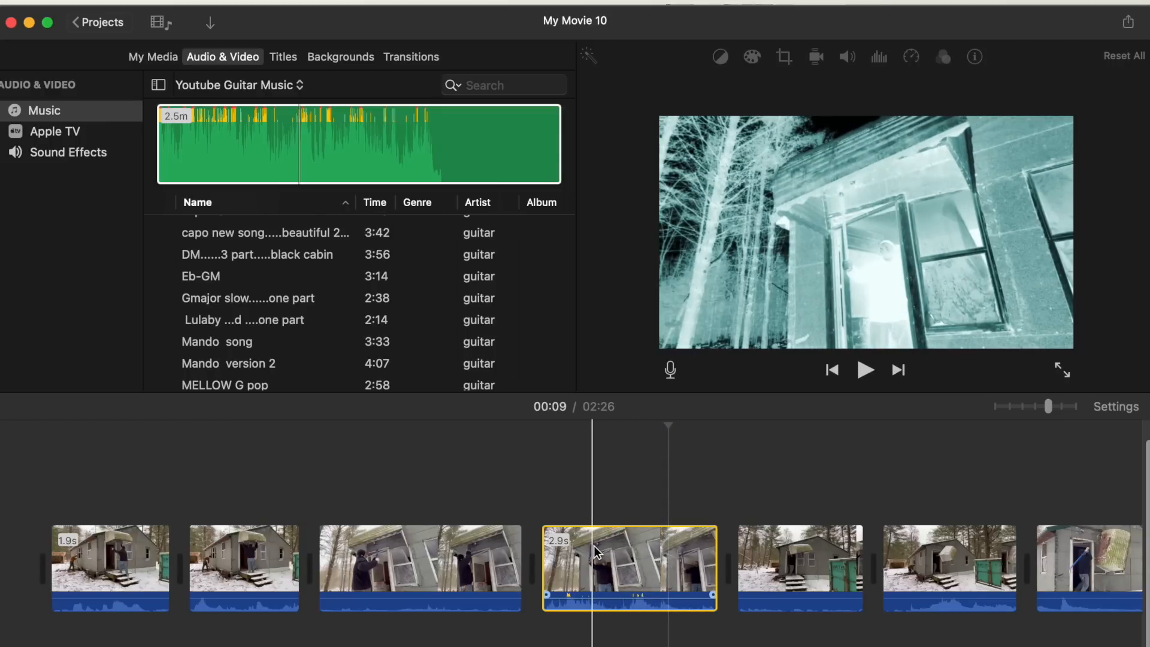
- Share the current frame as an image named jvjhvhgjvhgv saved to the Desktop
left_click(630, 544)
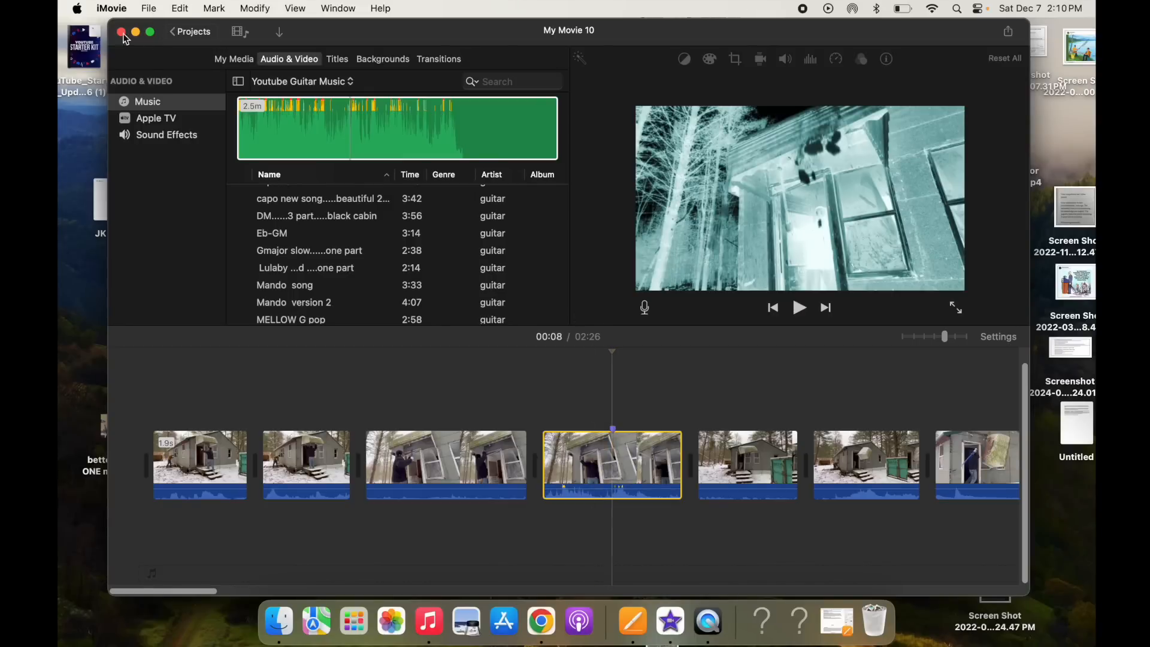
left_click(148, 9)
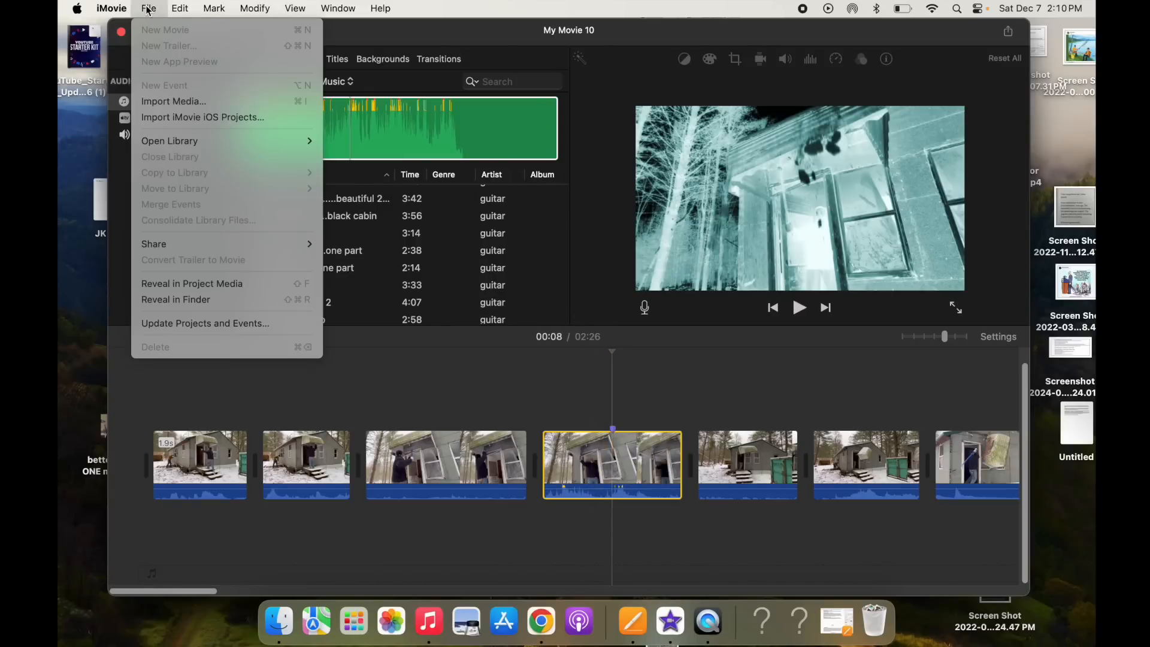
mouse_move(168, 245)
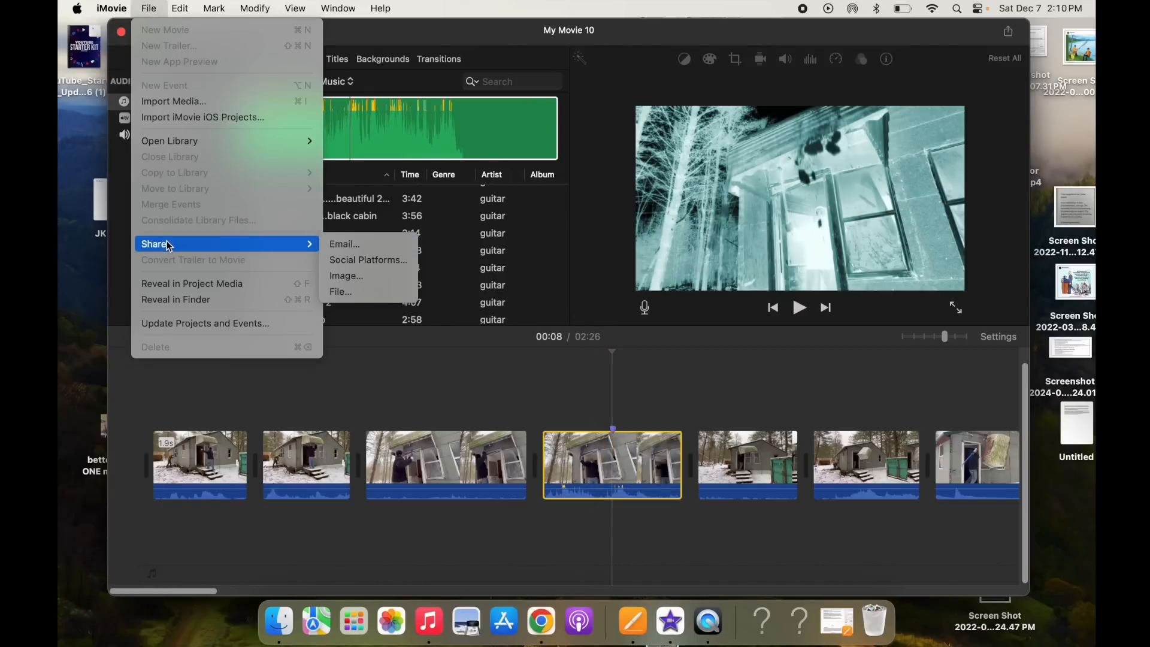
left_click(352, 282)
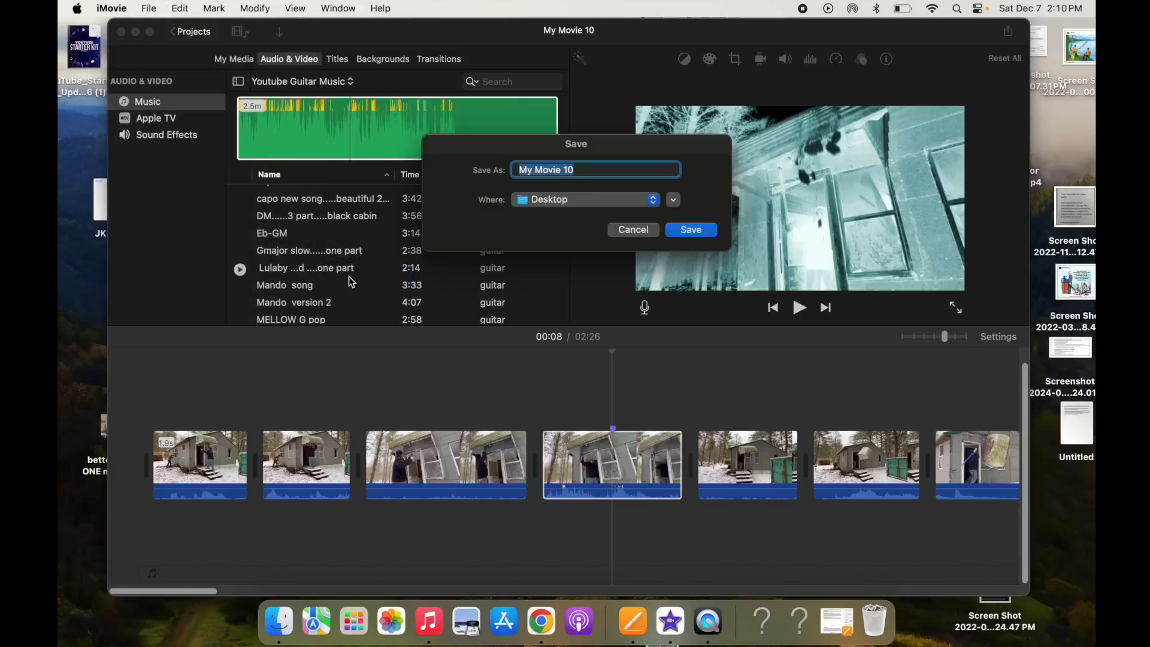
type("jvjhvhgjvhgv")
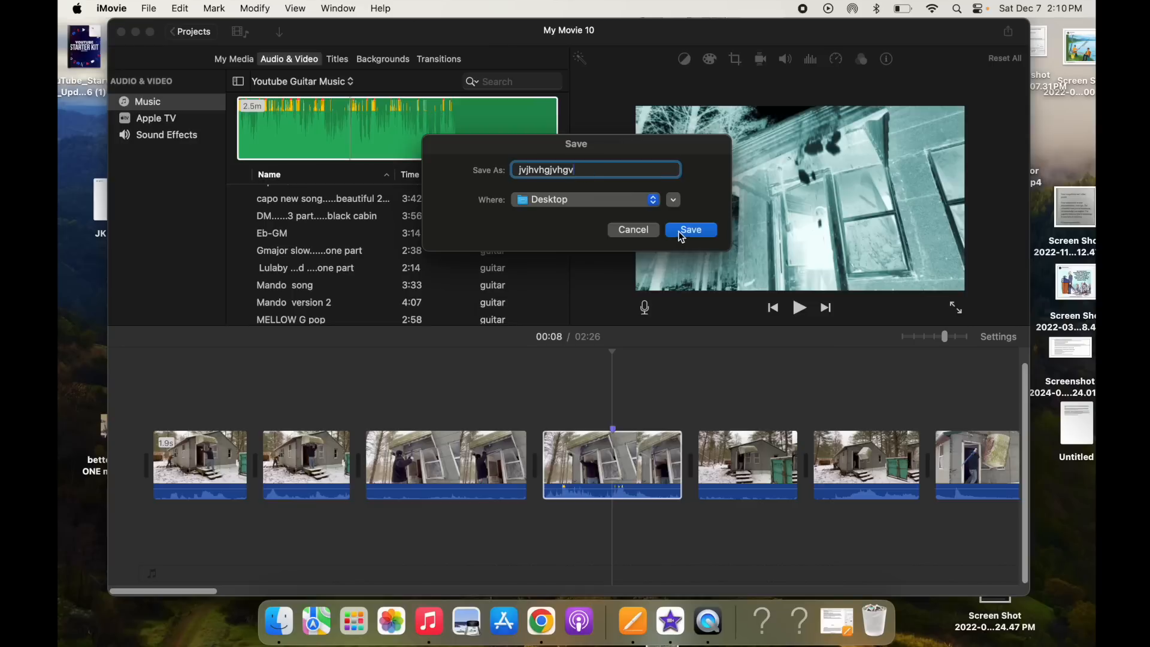
left_click(689, 229)
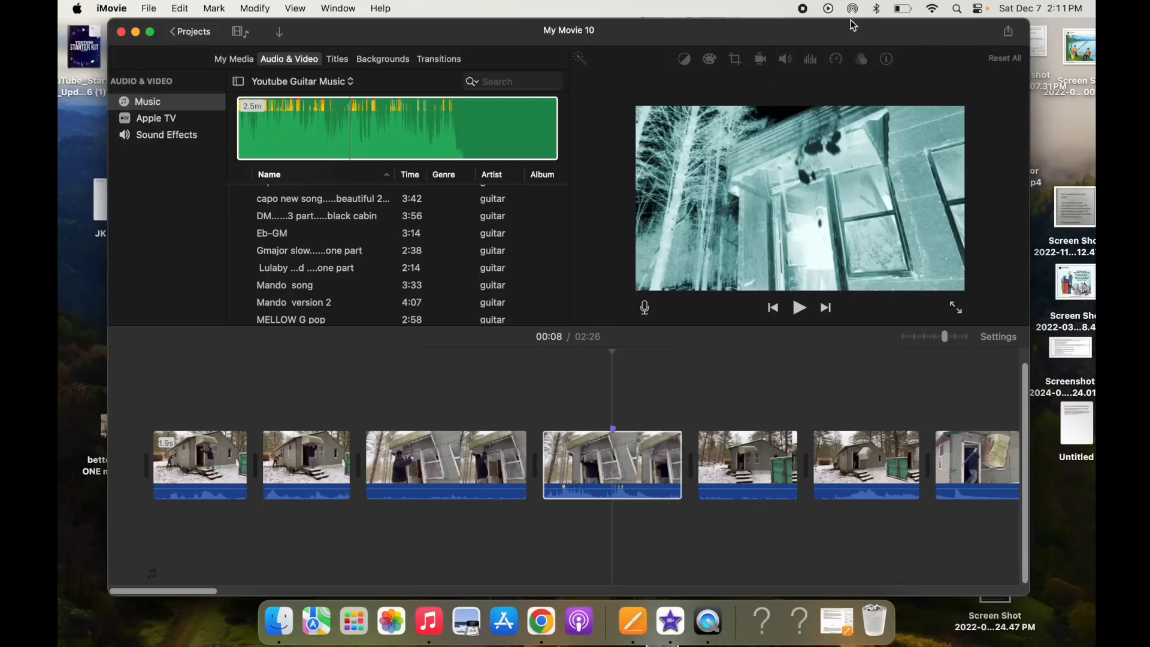
- Share the current frame again as an image named mbjvjh saved to the Desktop
left_click_drag(853, 29, 903, 5)
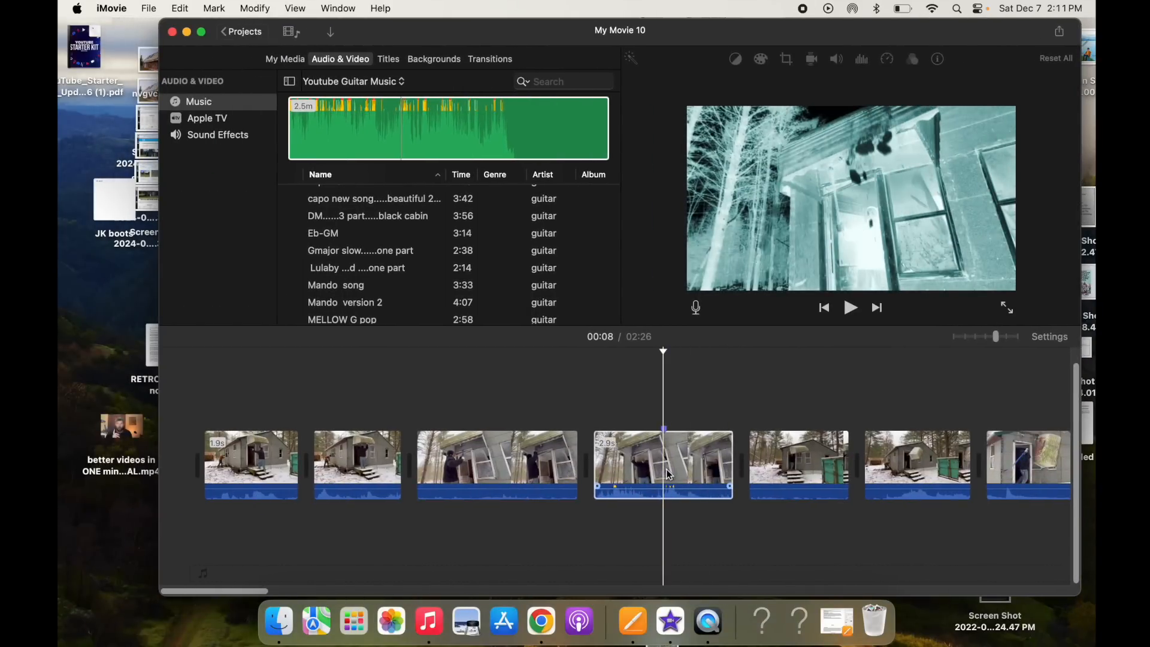
left_click(149, 8)
mouse_move(173, 244)
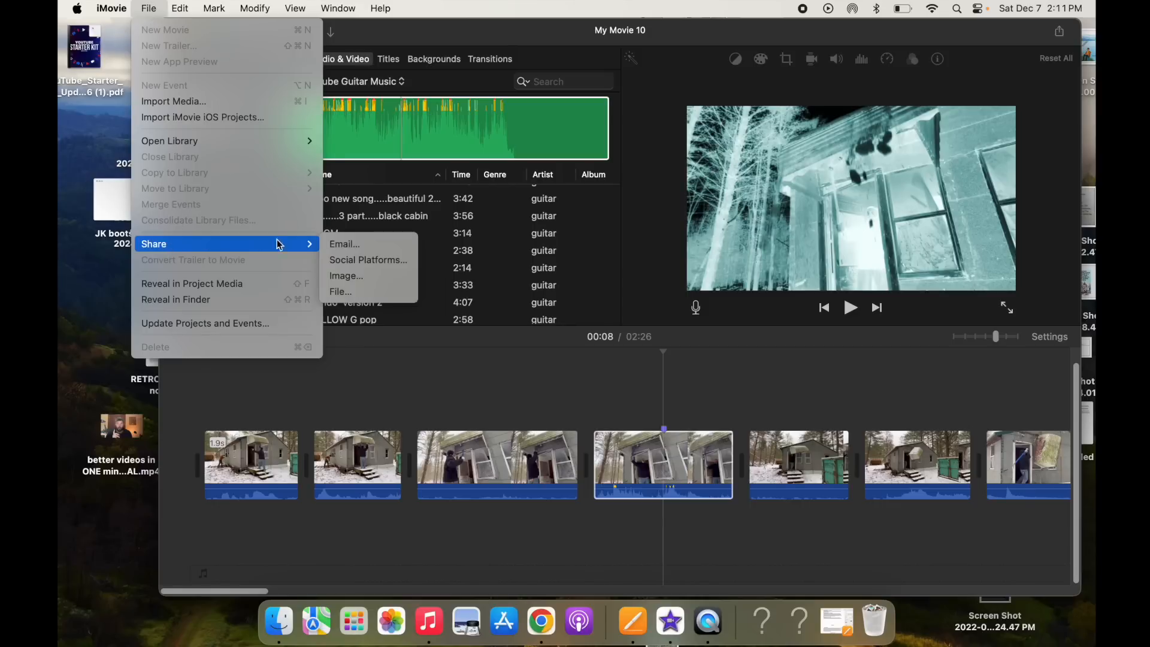
left_click(351, 277)
type("mbjvjh")
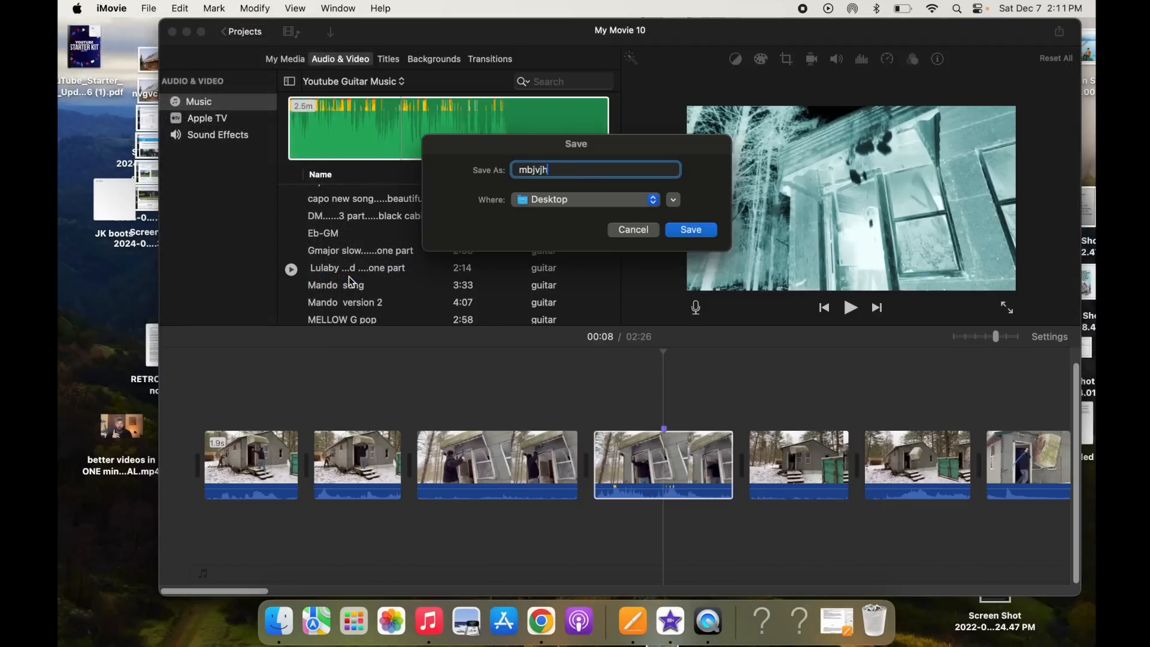
left_click(701, 226)
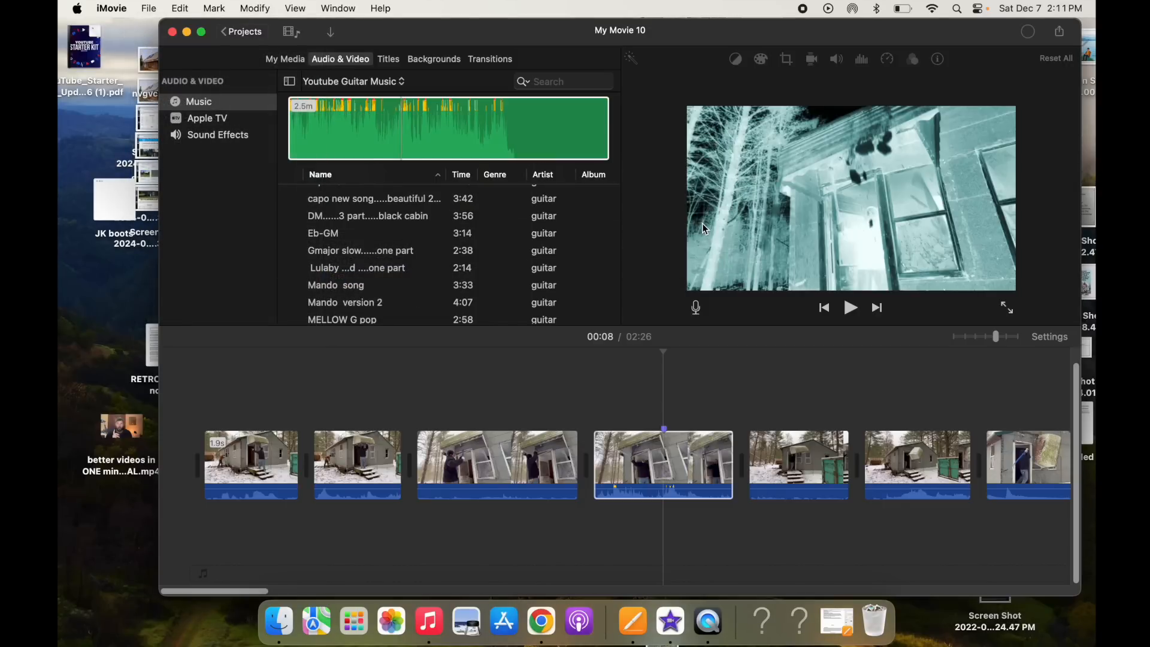
- Open the exported mbjvjh.jpg image from the desktop to inspect it, and close it
left_click_drag(998, 30, 279, 12)
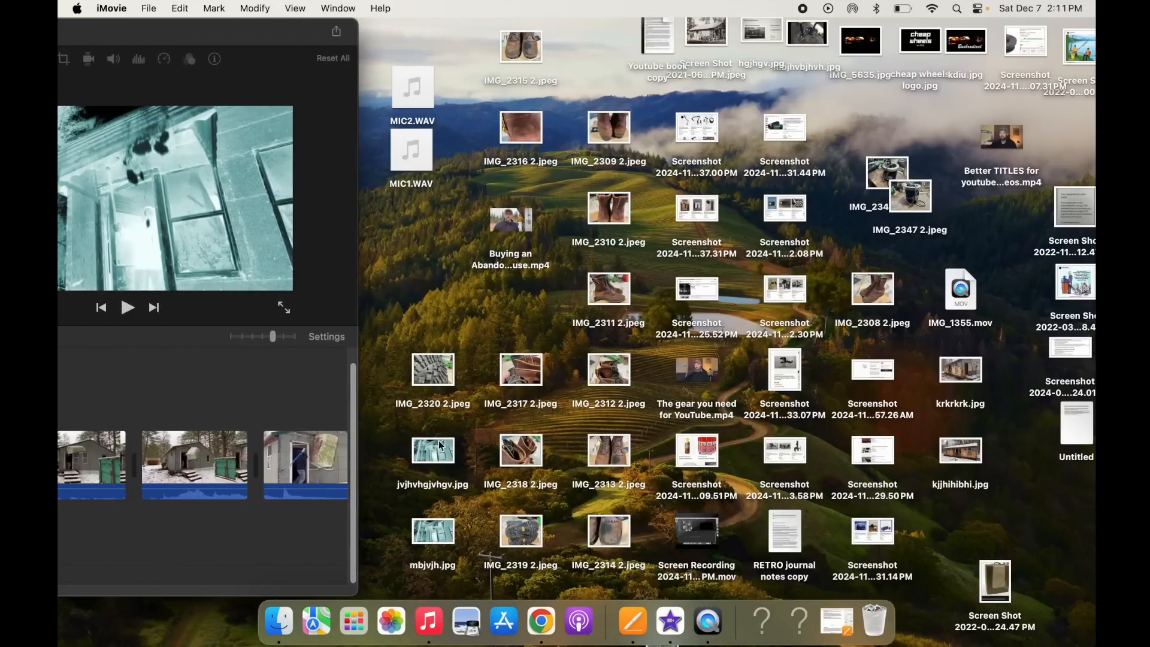
double_click(434, 535)
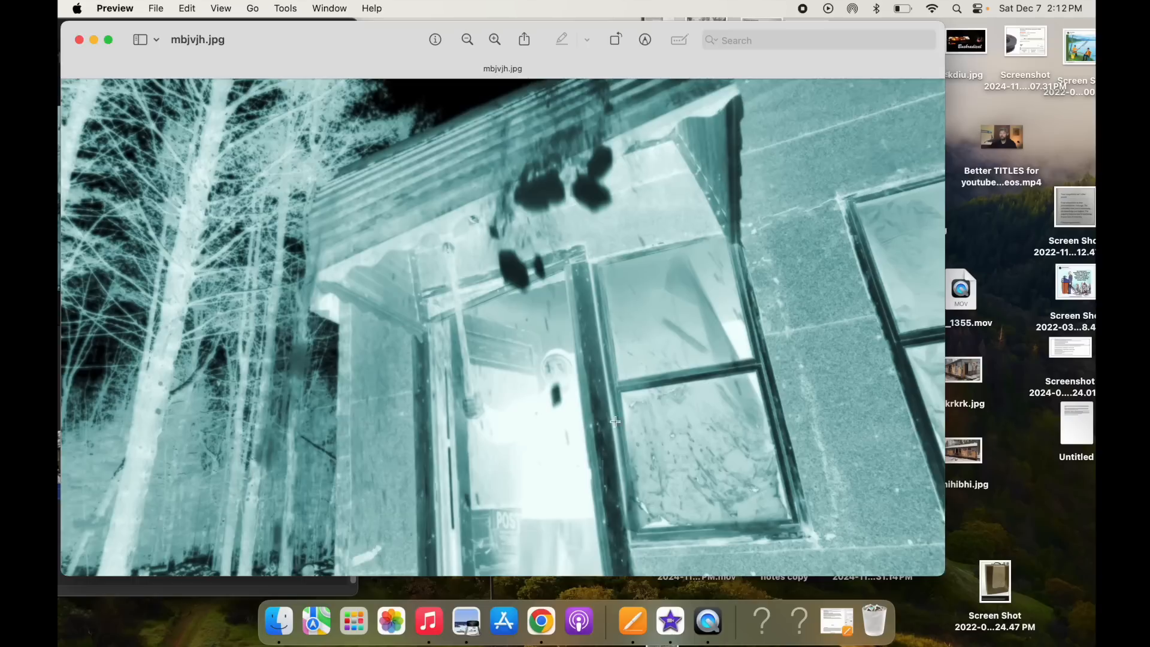
left_click(79, 39)
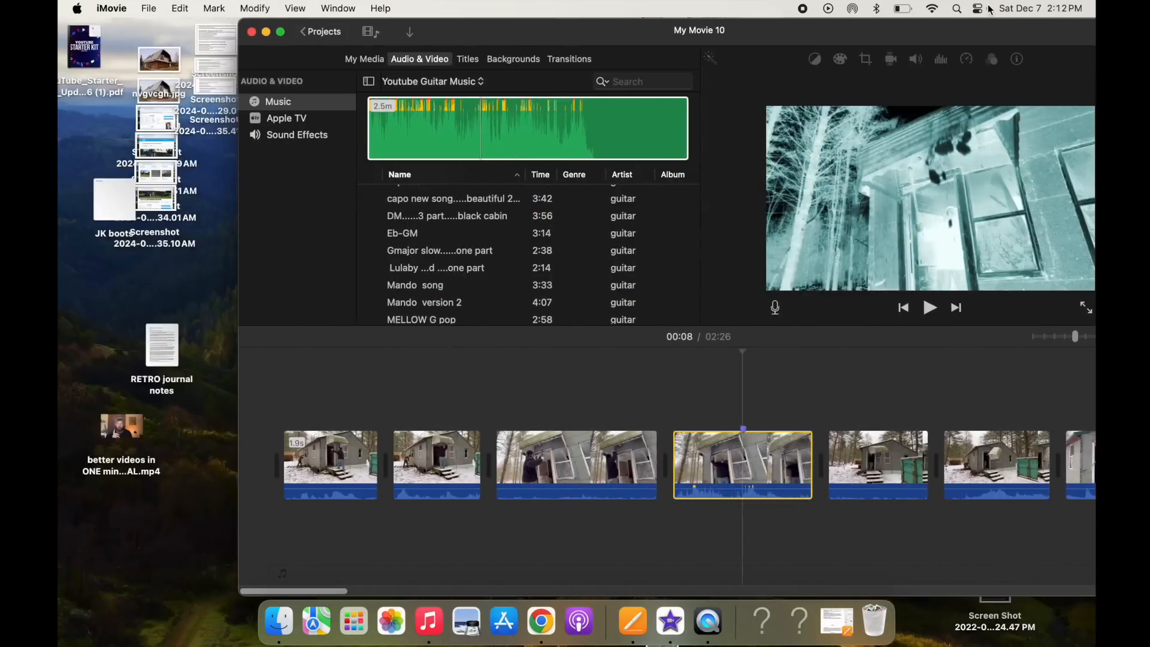
left_click_drag(988, 5, 890, 6)
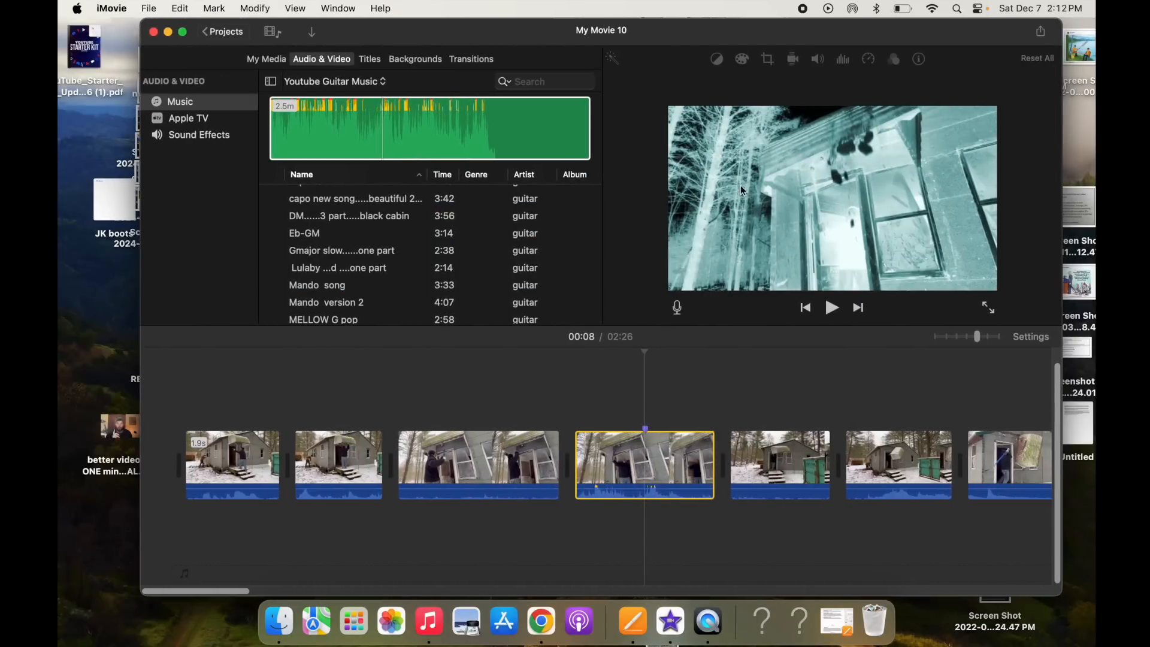
- Select the second clip and share the current frame as an image named jhhvjhgvhgv saved to the Desktop
left_click(333, 459)
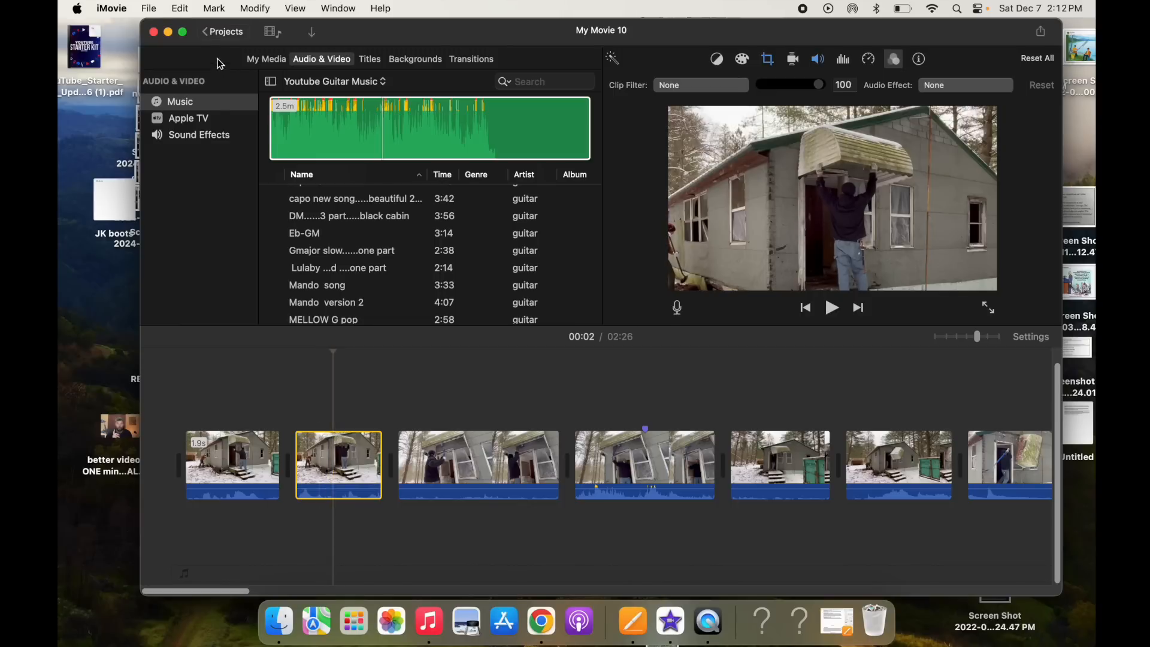
left_click(155, 10)
mouse_move(180, 246)
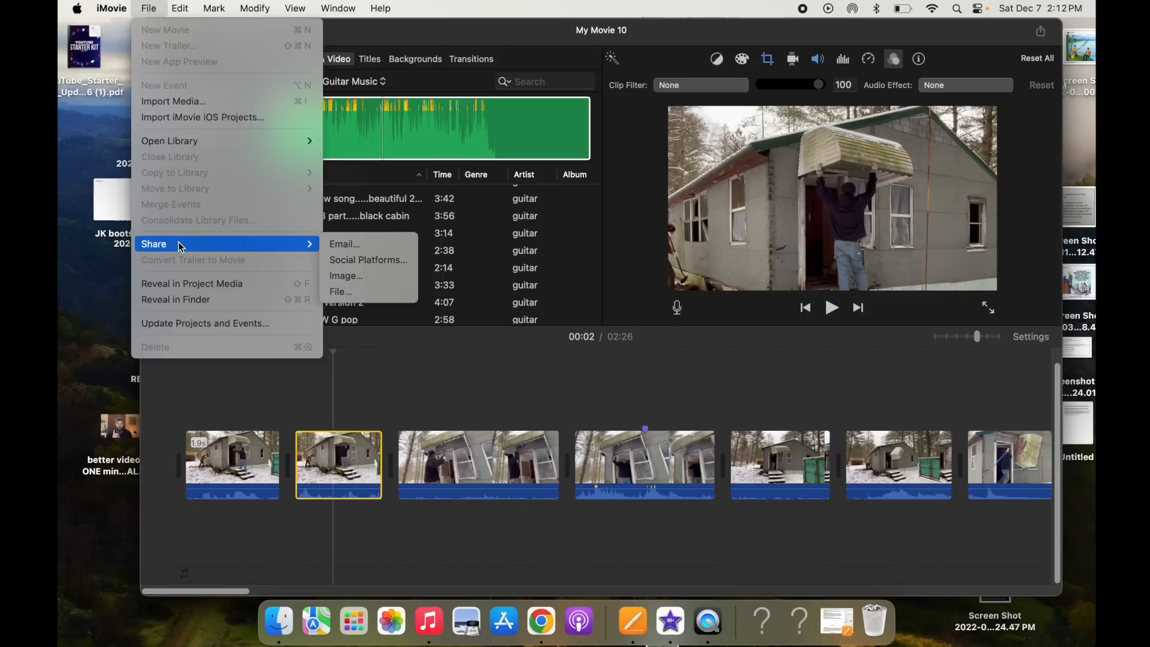
left_click(376, 289)
type("jhhvjhgvhgv")
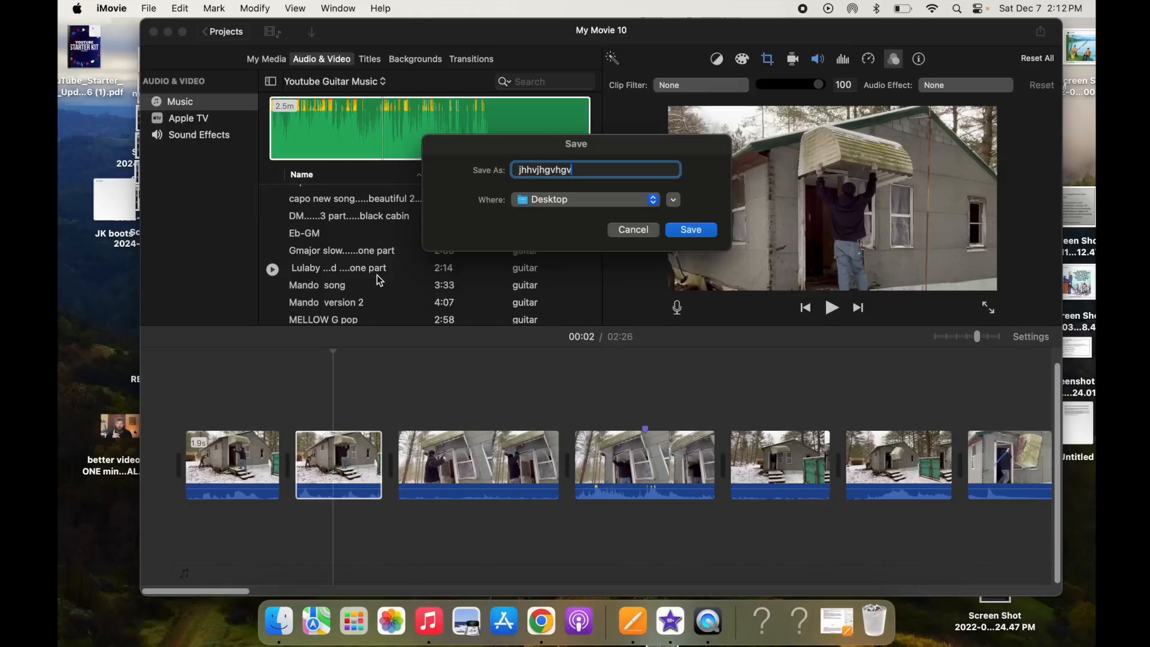
left_click(682, 231)
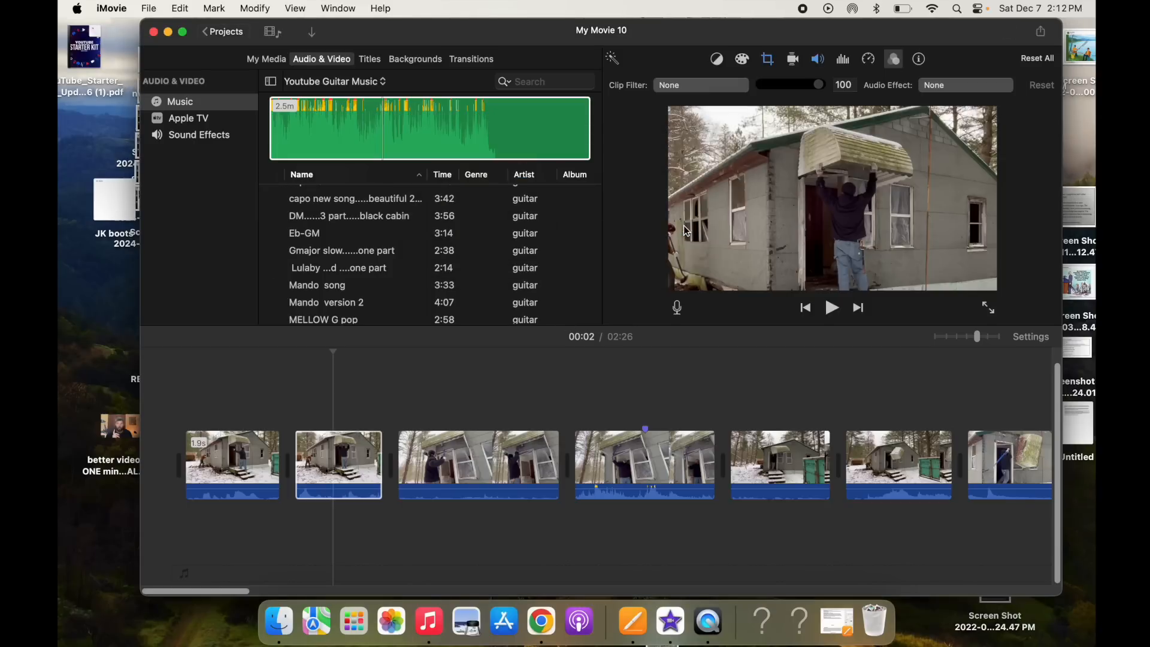
- Open the exported jhhvjhgvhgv.jpg image from the desktop to inspect it, and close it
left_click_drag(384, 36, 931, 134)
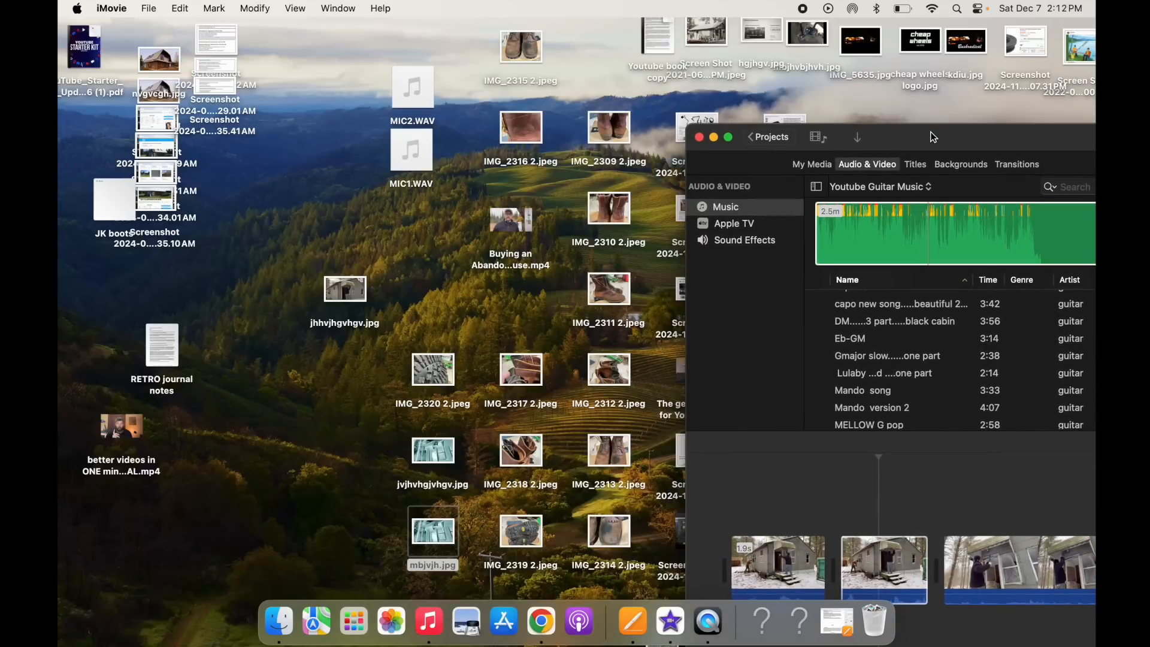
double_click(352, 291)
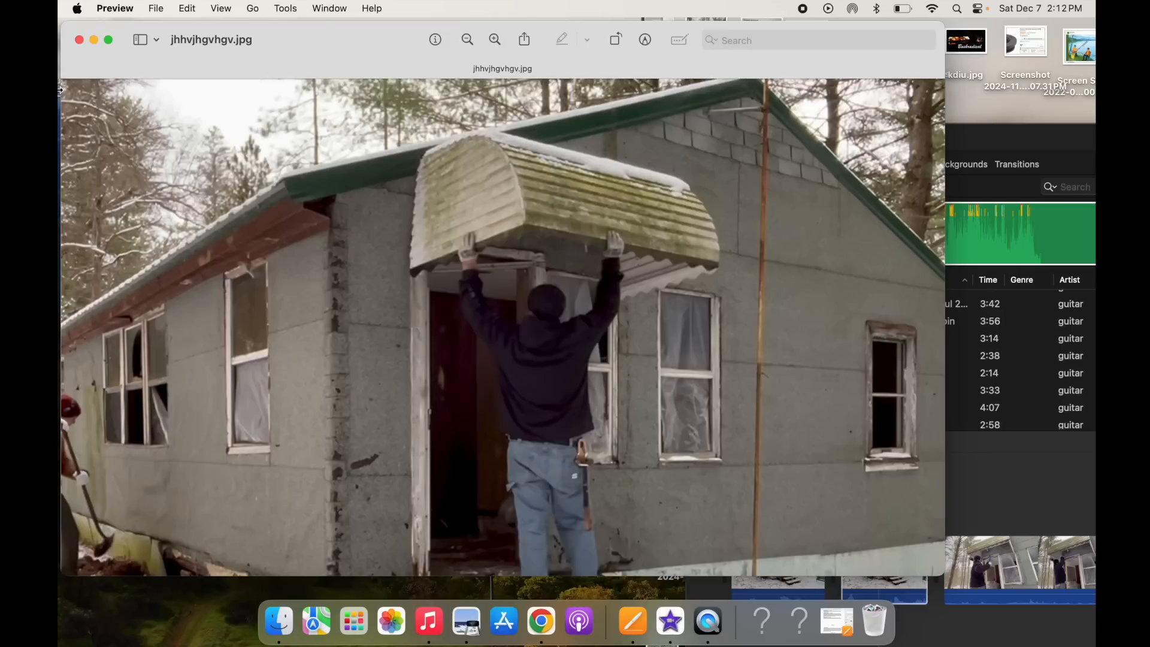
left_click(79, 40)
left_click_drag(985, 135, 235, 5)
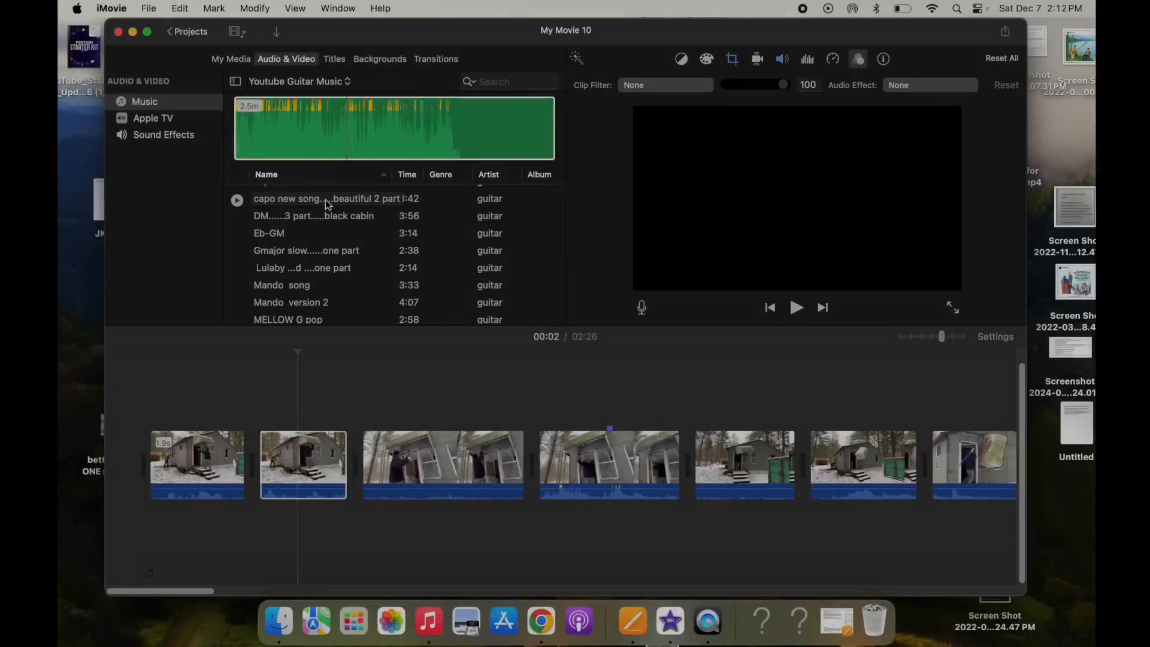
- Preview the "capo 10th fret" song from the music library and add it to the timeline beneath the clips
scroll(334, 230, "up", 5)
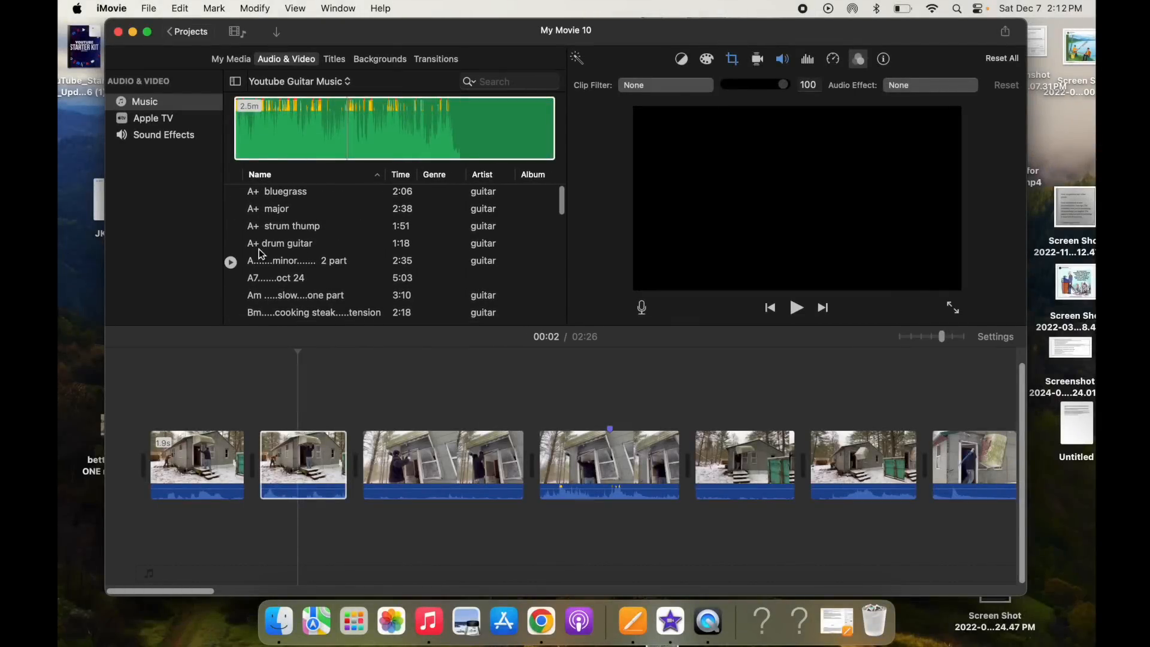
scroll(285, 273, "down", 3)
scroll(285, 274, "down", 5)
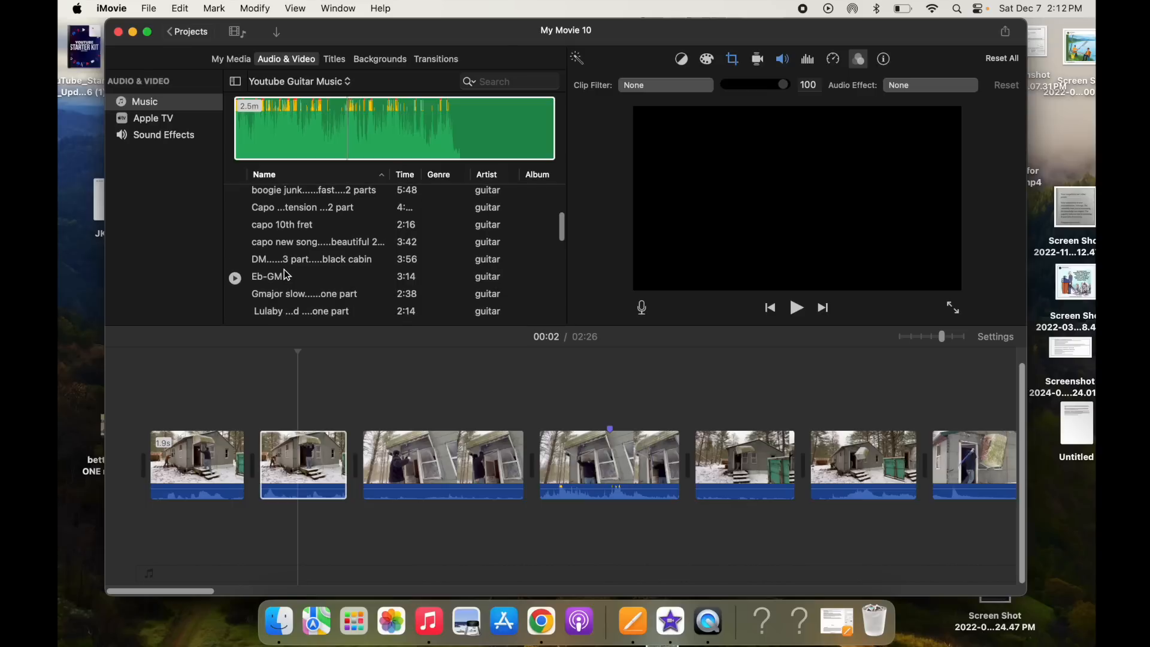
scroll(285, 258, "up", 1)
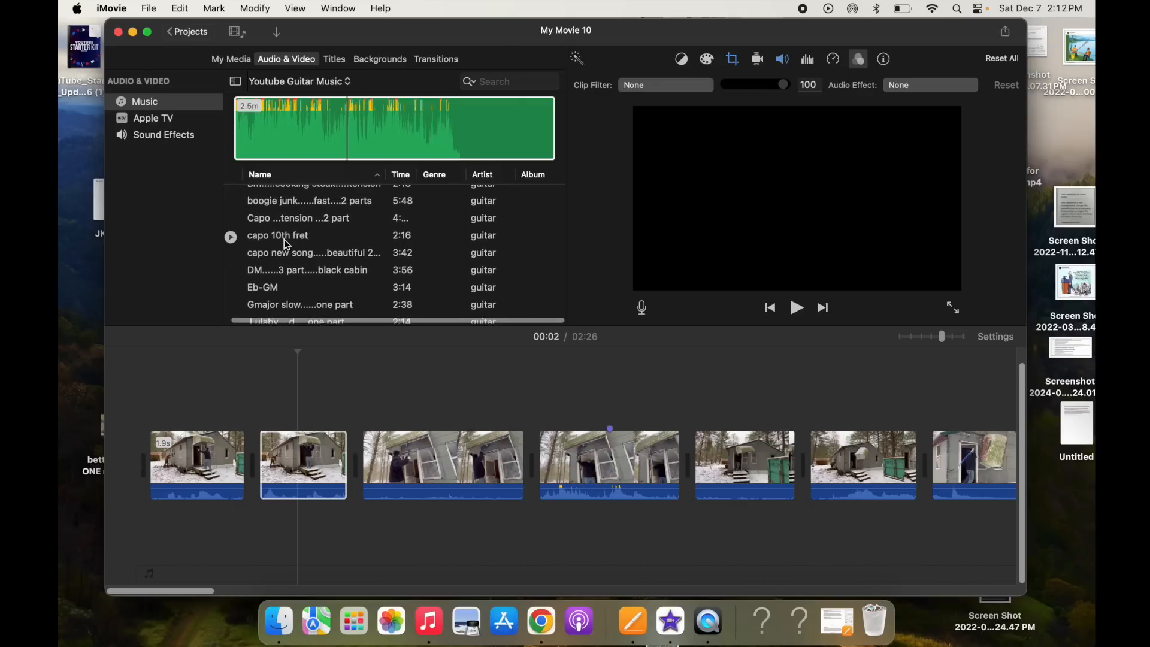
left_click(286, 237)
key("space")
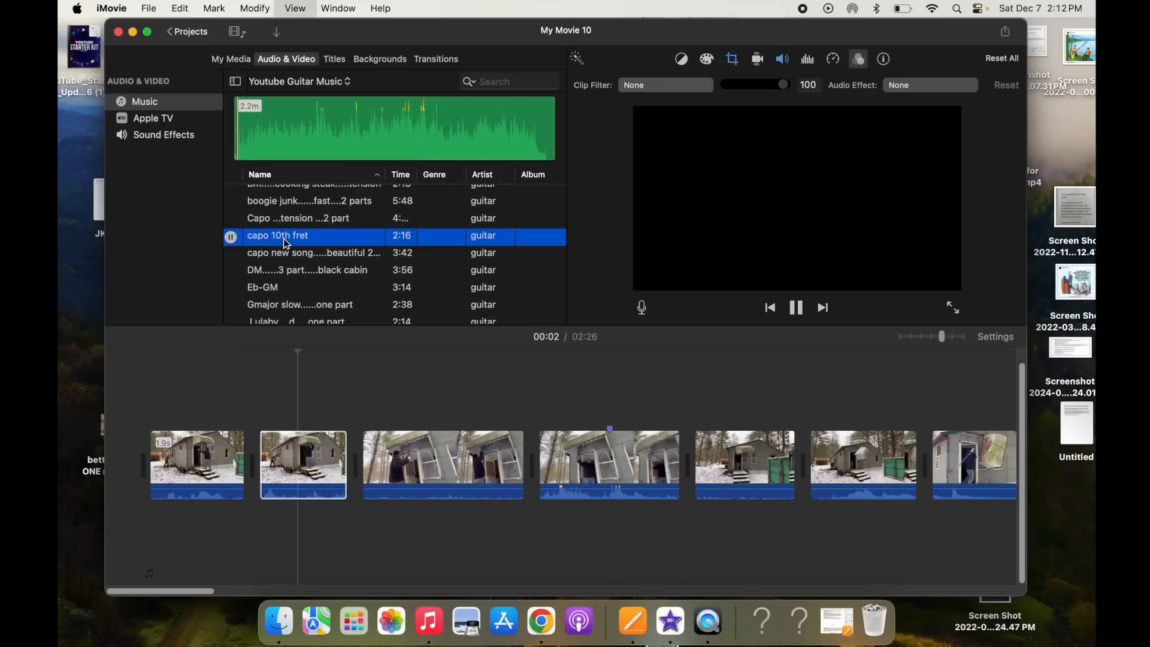
key("space")
left_click(362, 116)
left_click_drag(364, 116, 285, 528)
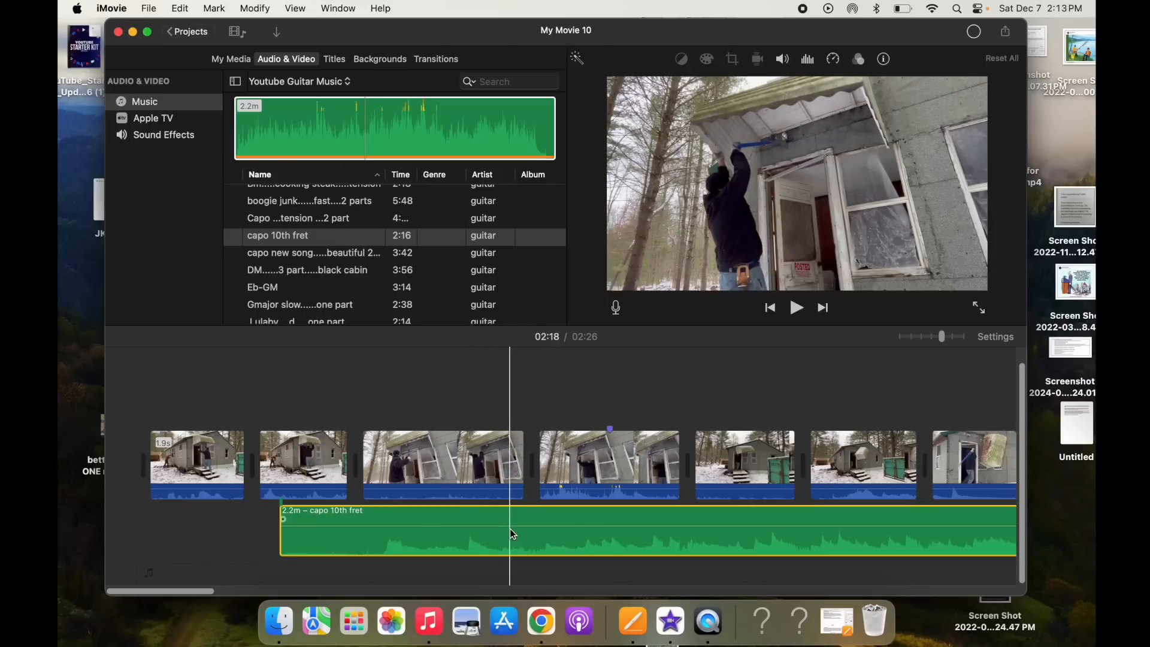
- Lower the music track's volume to 32% and trim a little off its beginning
left_click_drag(514, 527, 518, 532)
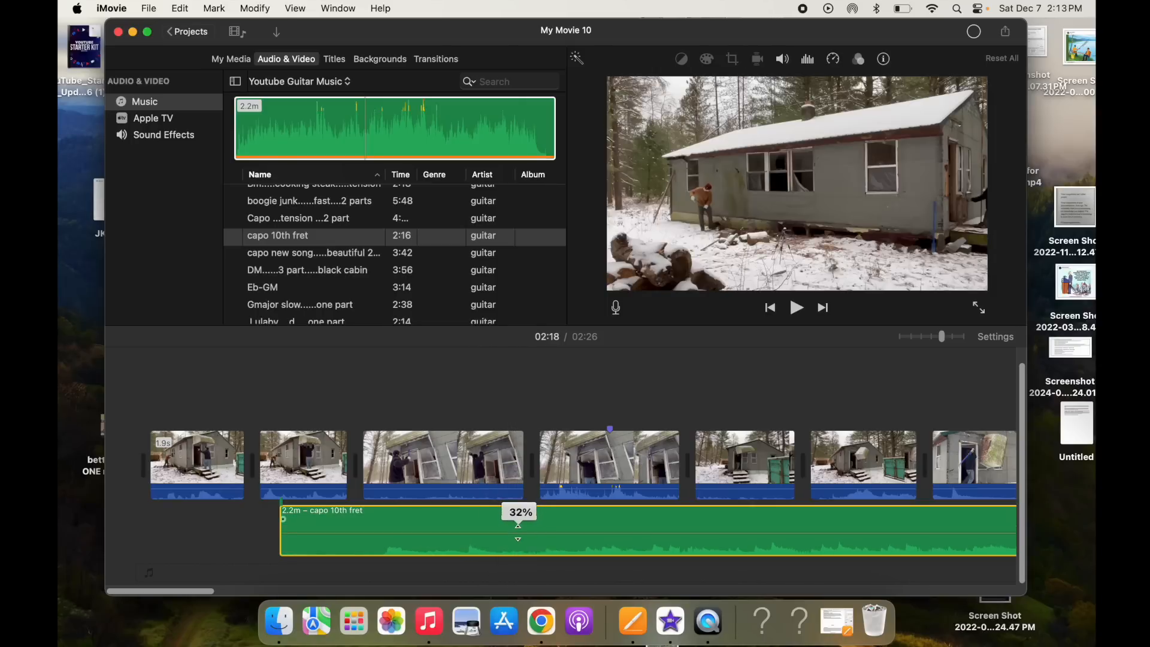
scroll(231, 539, "right", 4)
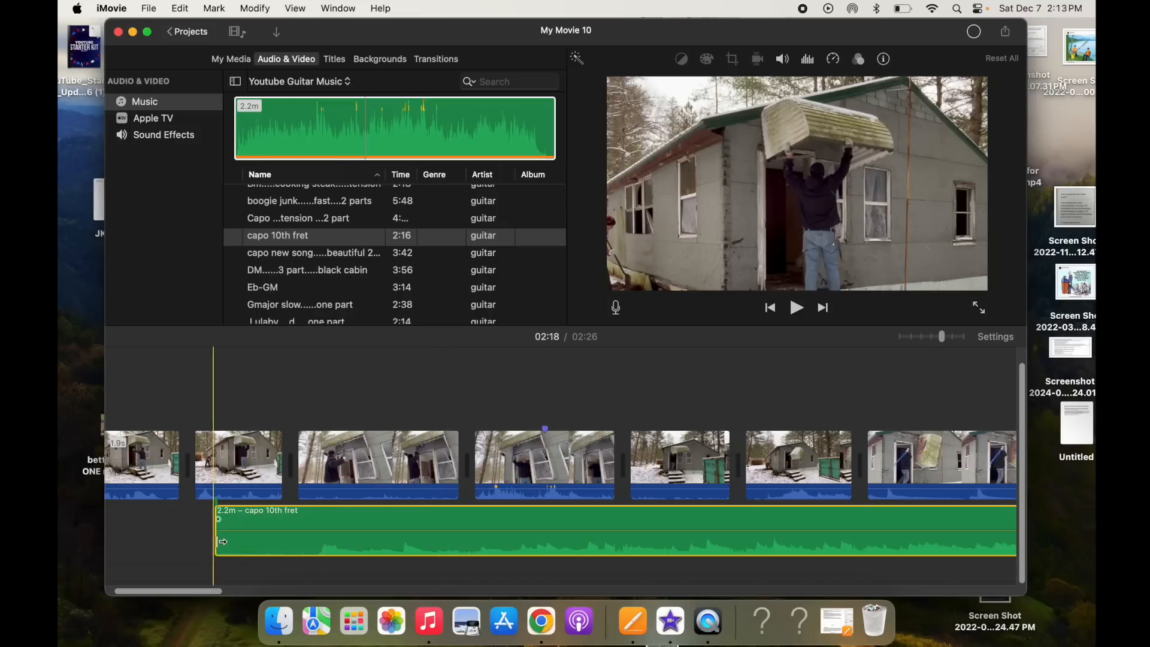
left_click_drag(215, 549, 257, 536)
- Trim the end of the music track so it stops well before the final clips
scroll(547, 464, "right", 20)
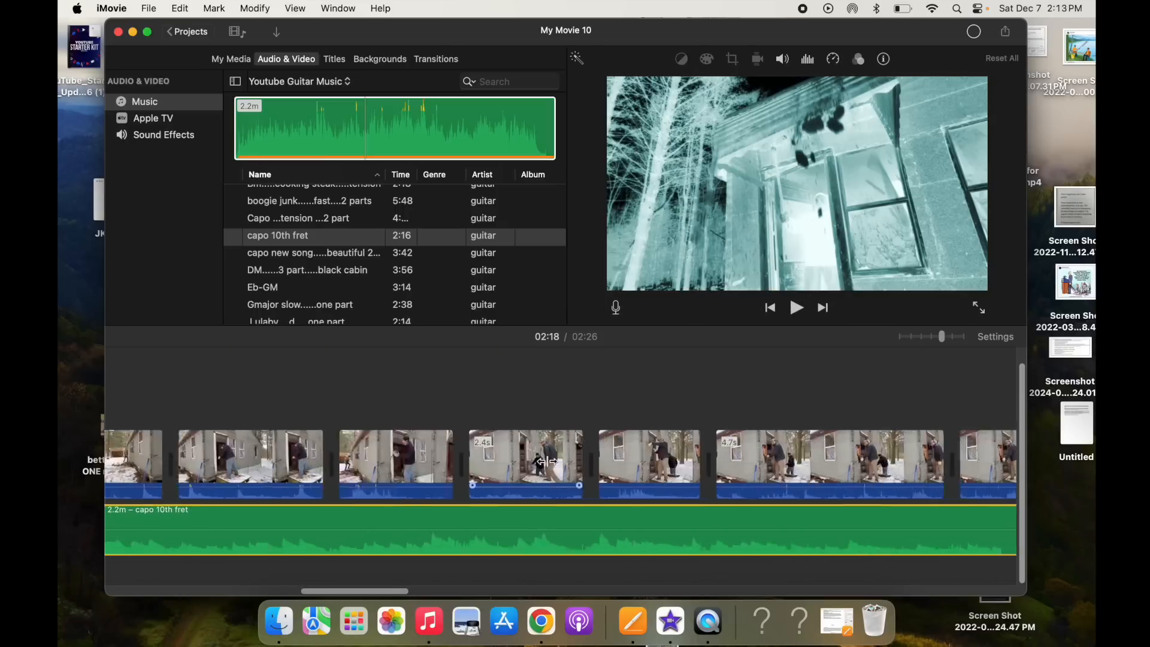
scroll(547, 464, "right", 20)
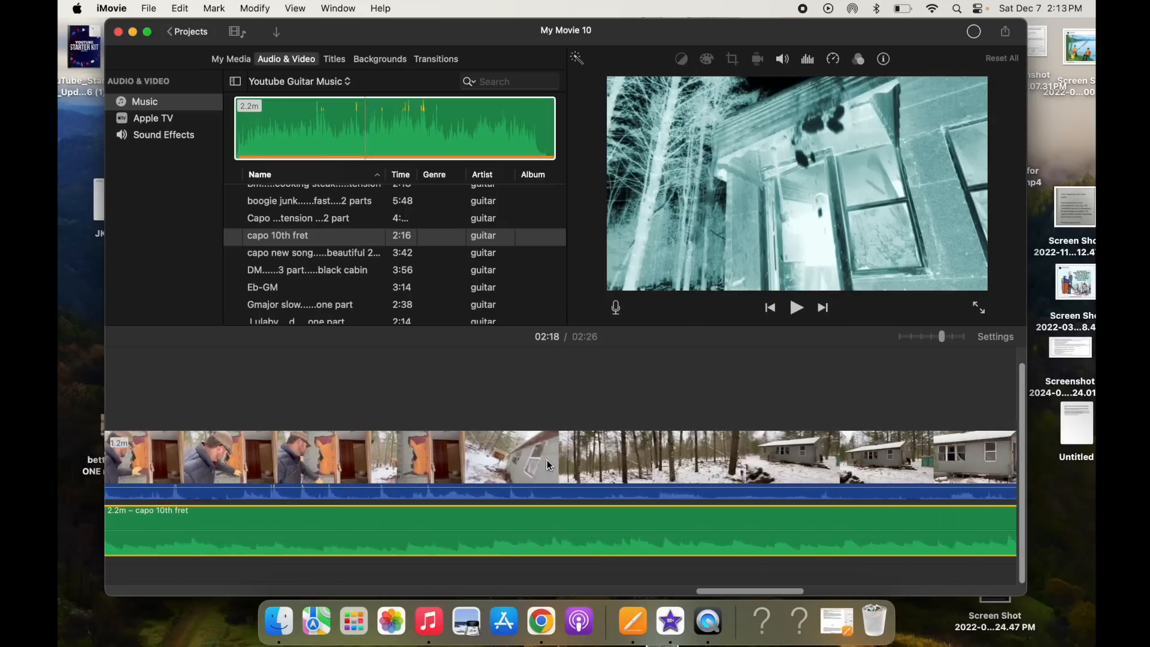
scroll(547, 464, "left", 5)
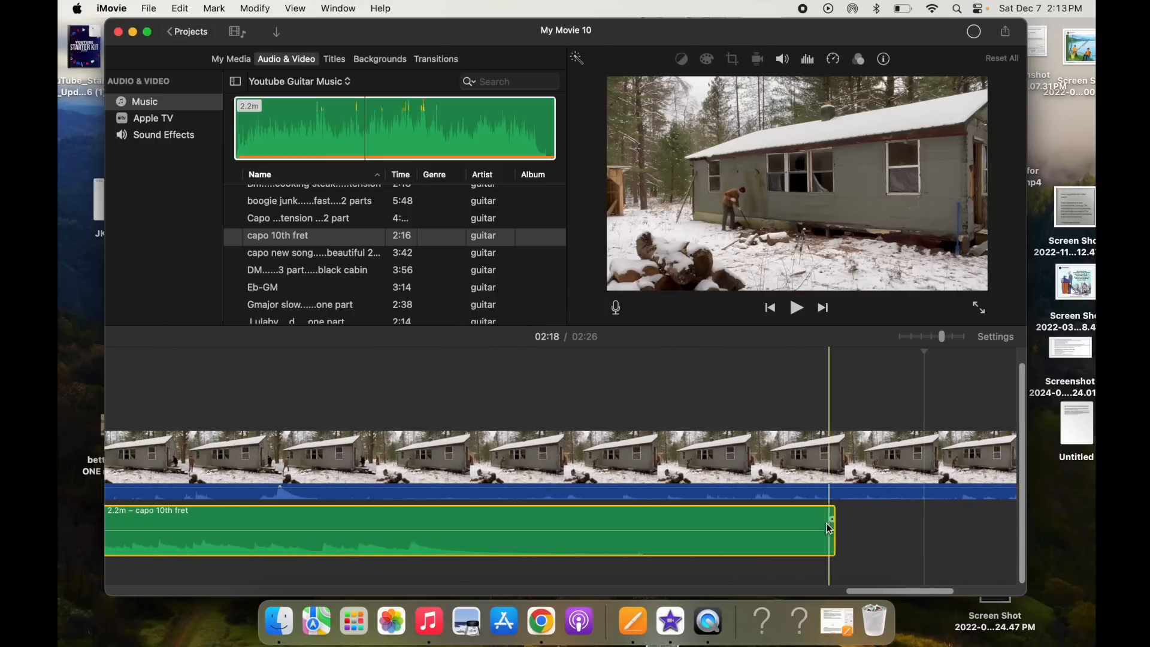
left_click_drag(834, 532, 522, 537)
- Add a long fade-out to the end of the music track and play it back to check
scroll(522, 537, "left", 6)
scroll(524, 542, "left", 4)
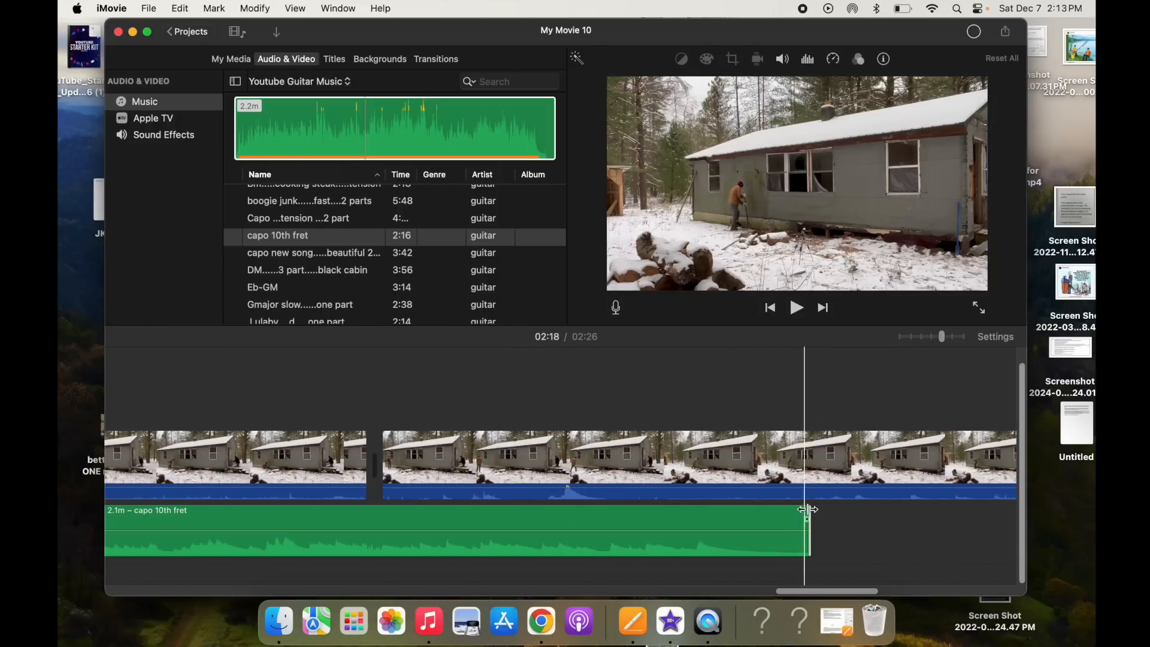
left_click_drag(805, 519, 352, 518)
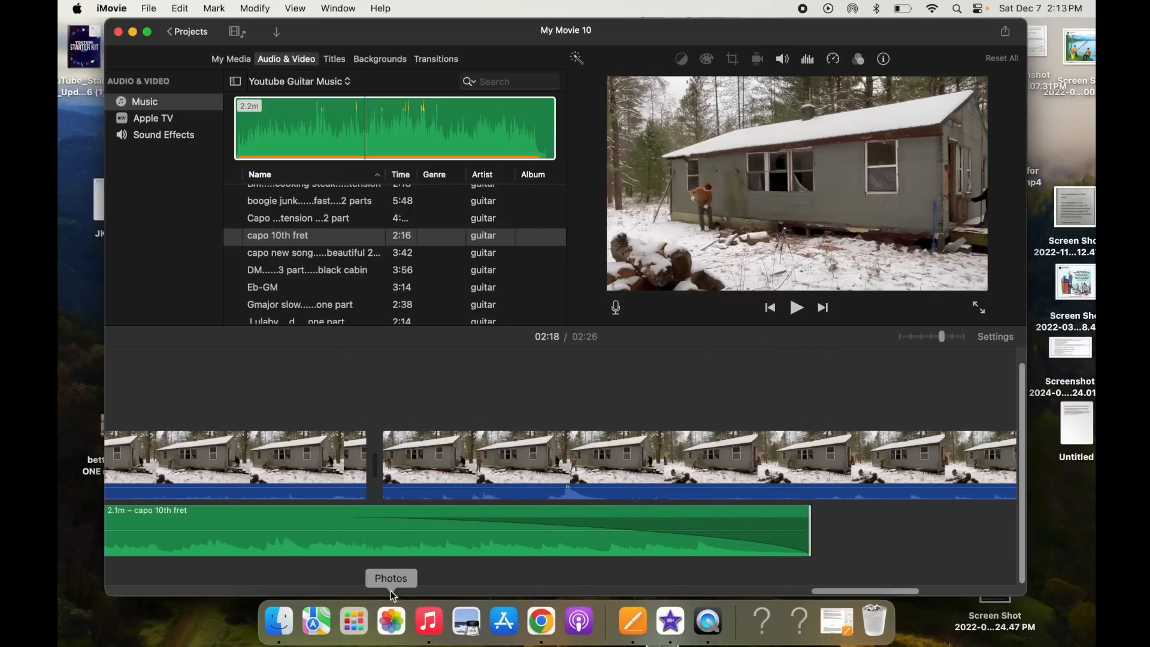
key("space")
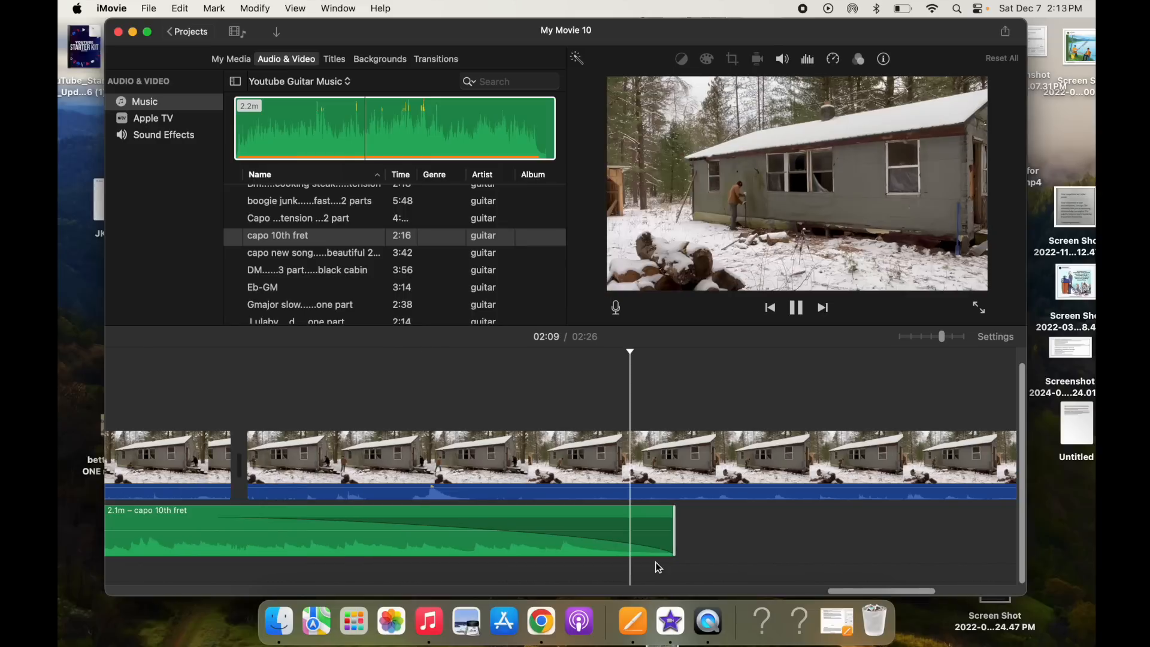
key("space")
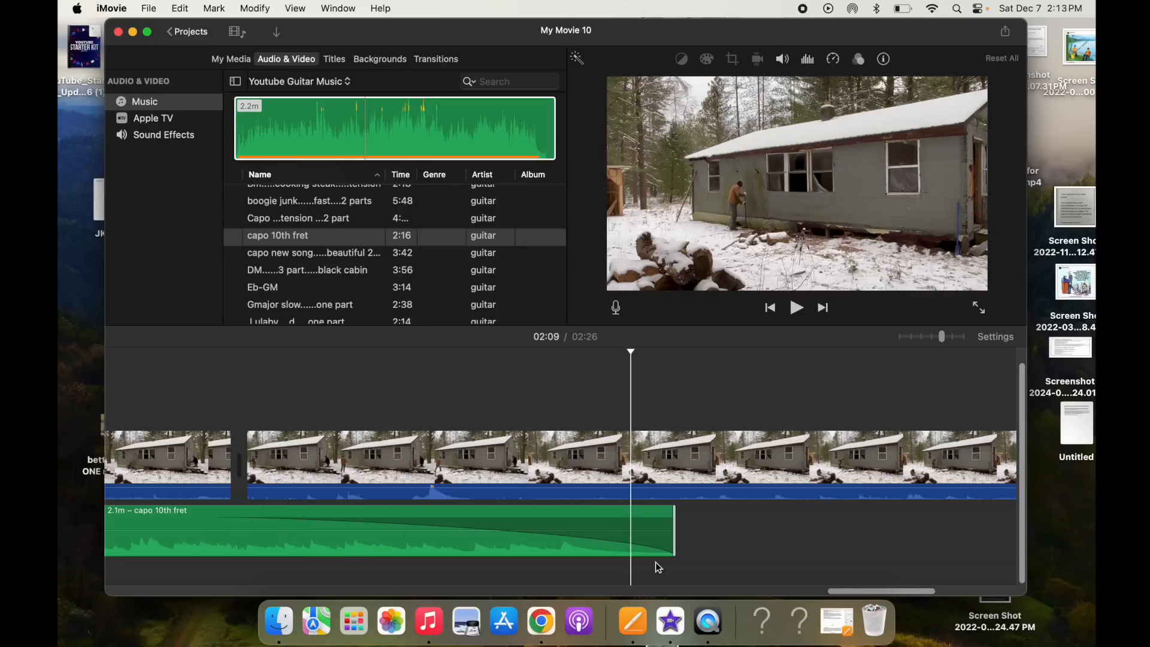
- Delete a selected range from the long snowy cabin clip and trim the following clip to 3.0 seconds
scroll(655, 561, "right", 10)
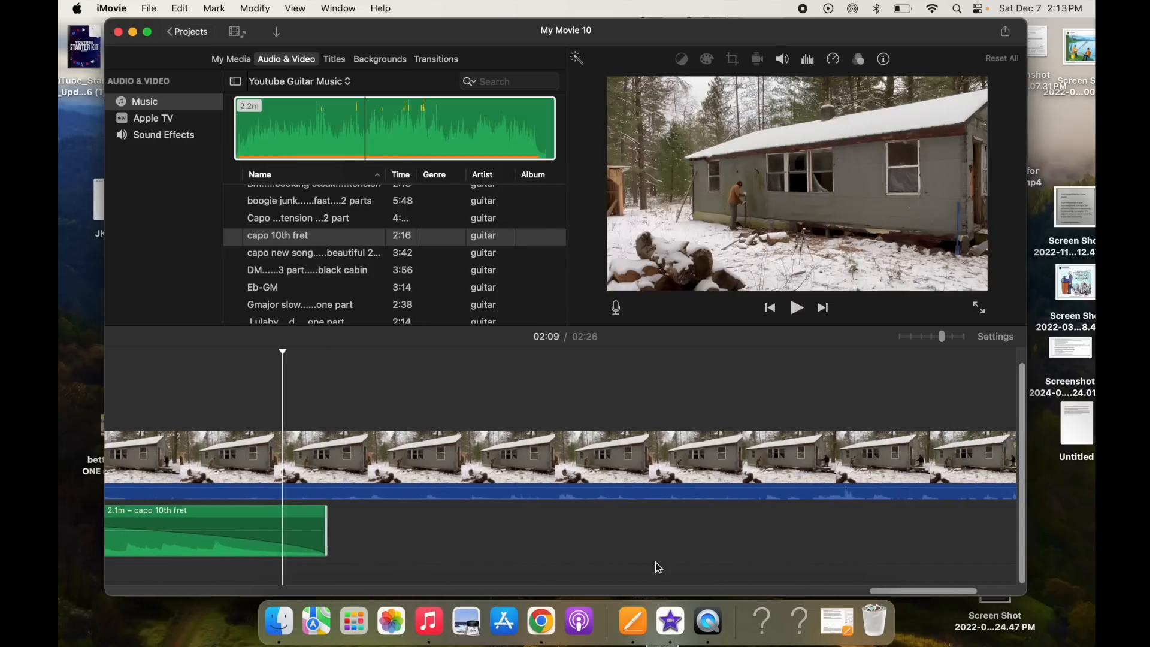
scroll(655, 562, "left", 3)
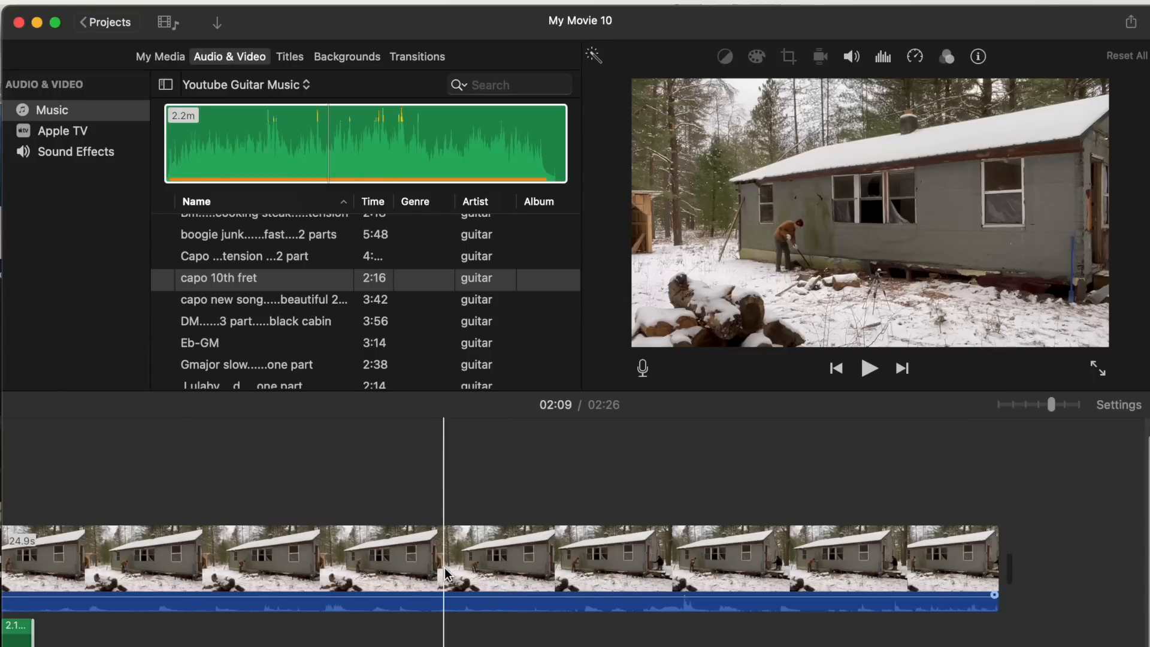
left_click_drag(443, 584, 700, 527)
key("Delete")
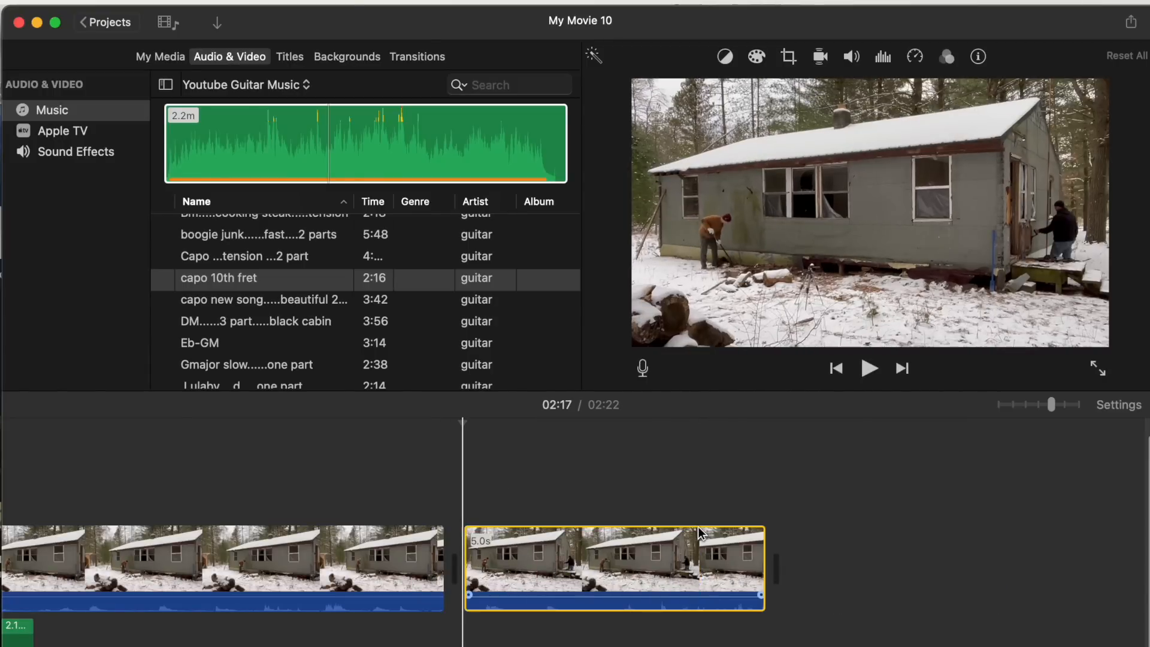
left_click_drag(746, 546, 643, 547)
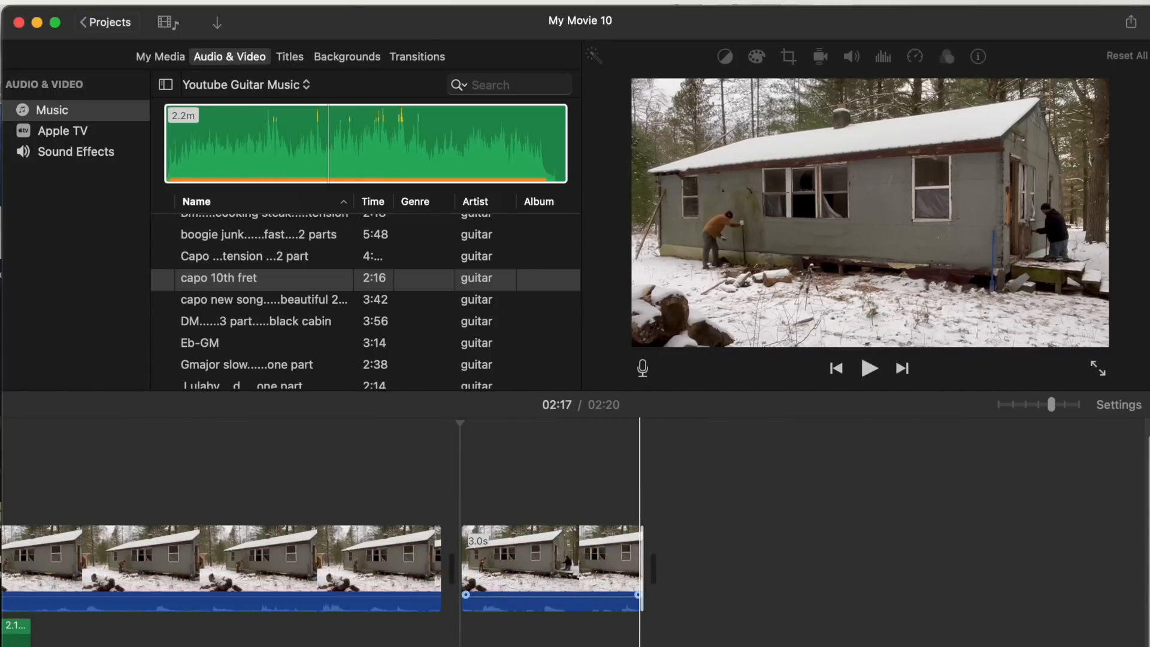
left_click_drag(314, 595, 314, 598)
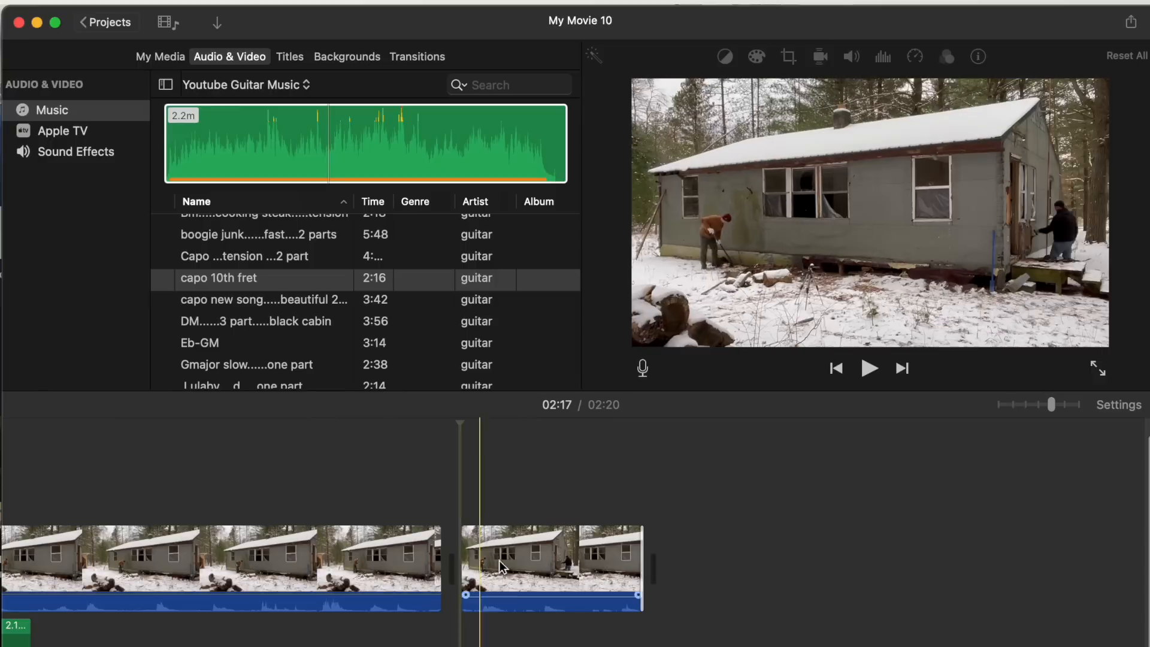
- Nudge a color correction slider slightly for the 3.0-second clip
left_click(515, 562)
left_click(756, 56)
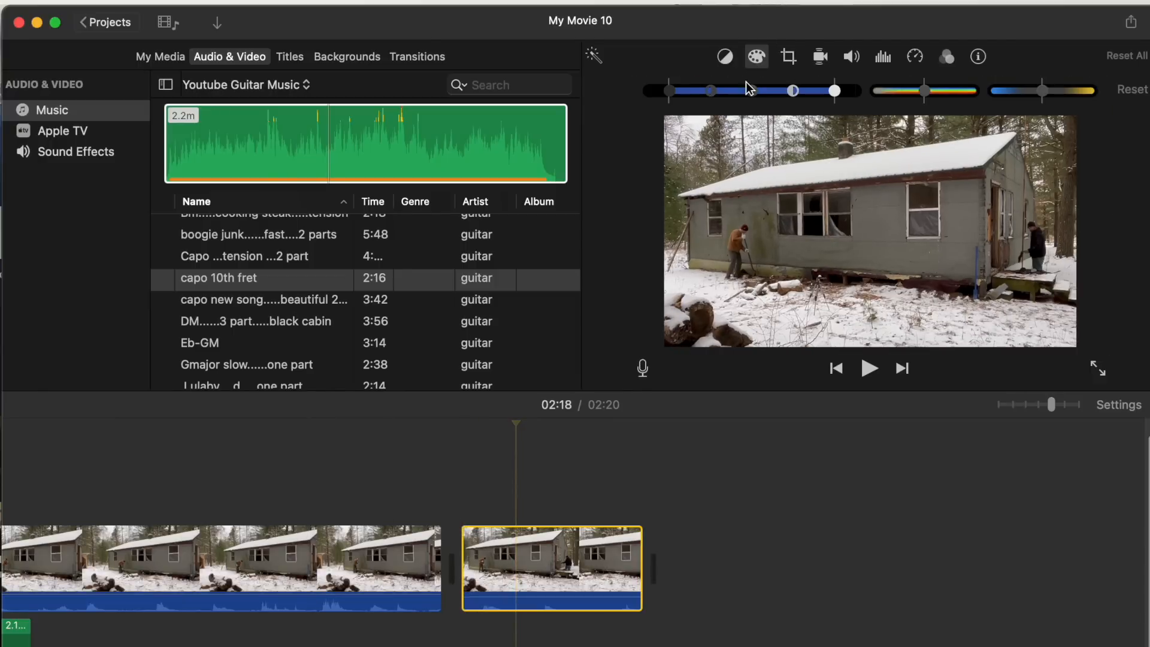
mouse_move(755, 94)
left_mouse_down()
mouse_move(803, 96)
mouse_move(765, 93)
left_mouse_up()
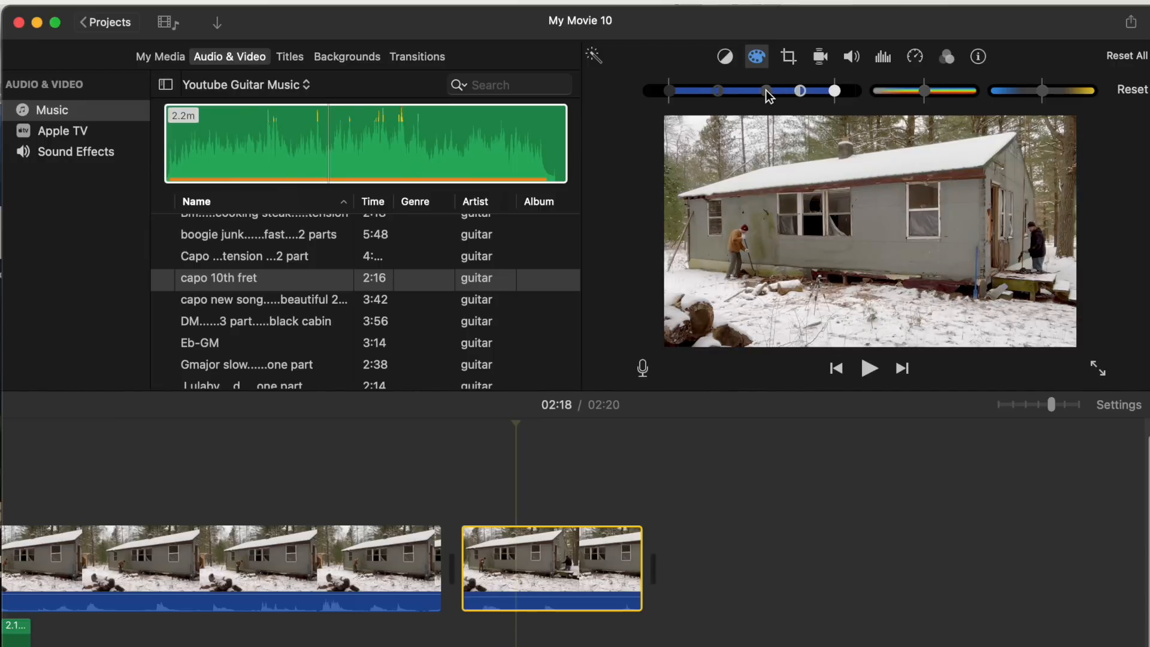
left_click(733, 516)
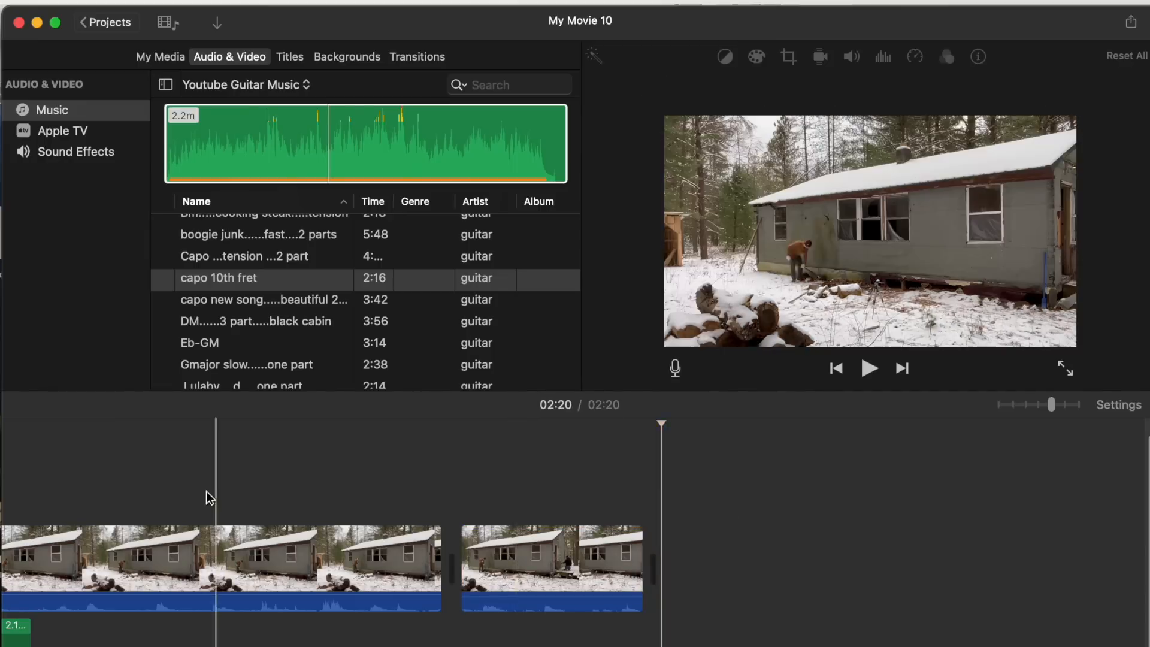
- Open voiceover recording at the long snowy cabin clip and set the input source to Samson Q2U Microphone
scroll(207, 497, "left", 8)
scroll(605, 527, "left", 10)
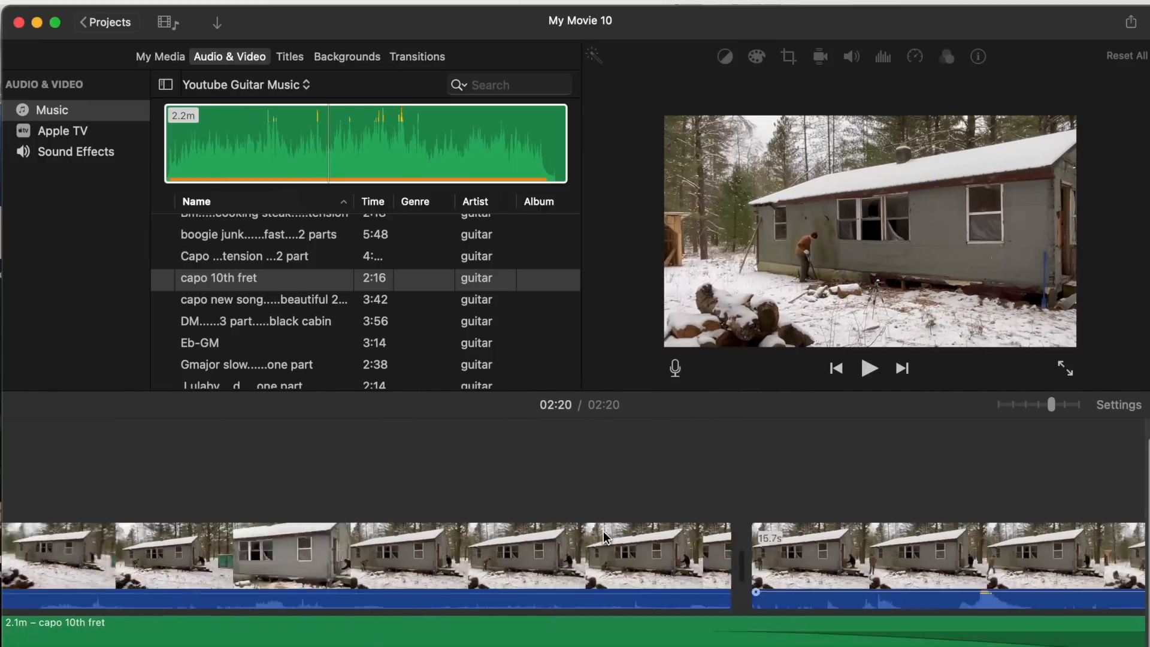
scroll(605, 537, "left", 10)
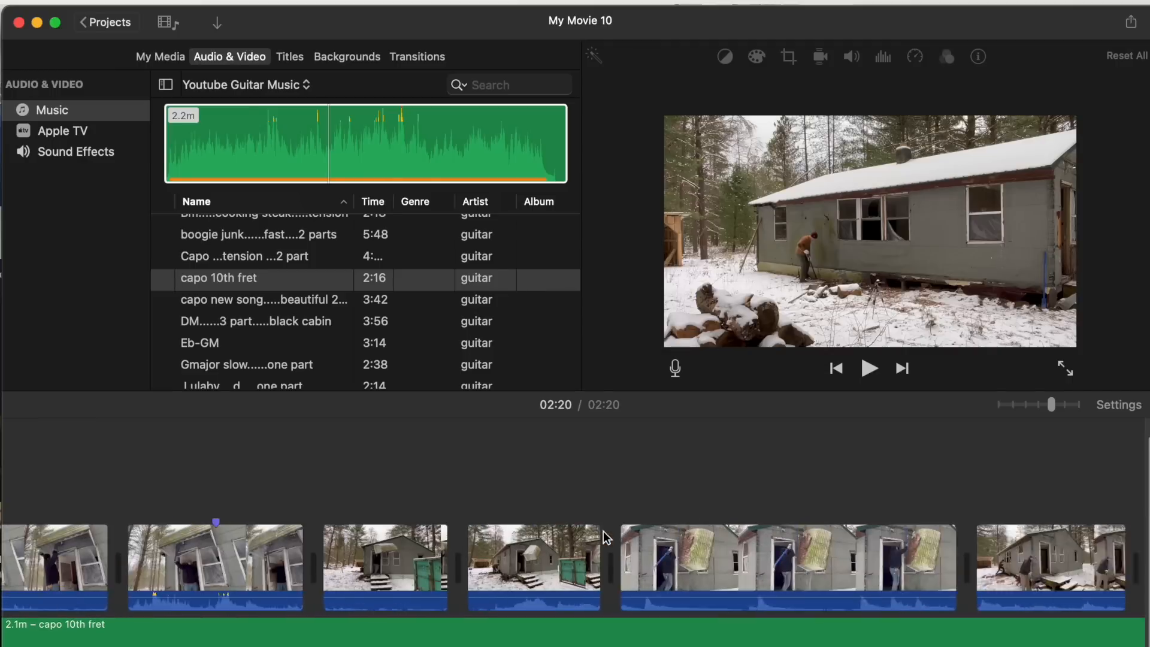
scroll(606, 537, "right", 2)
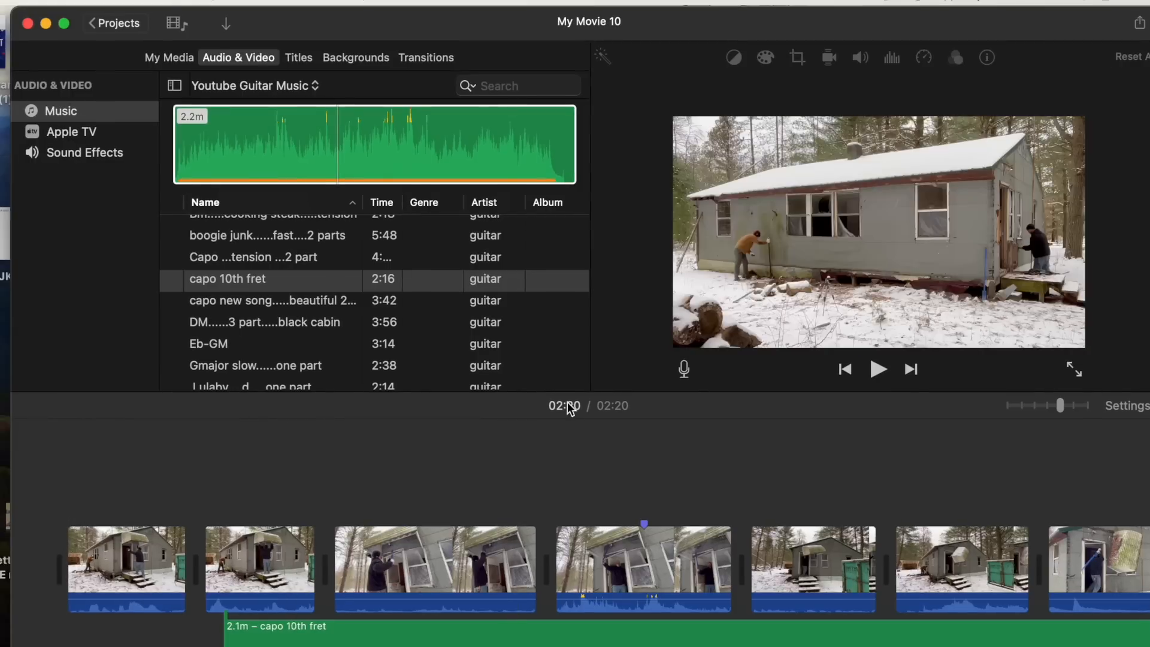
scroll(751, 466, "right", 15)
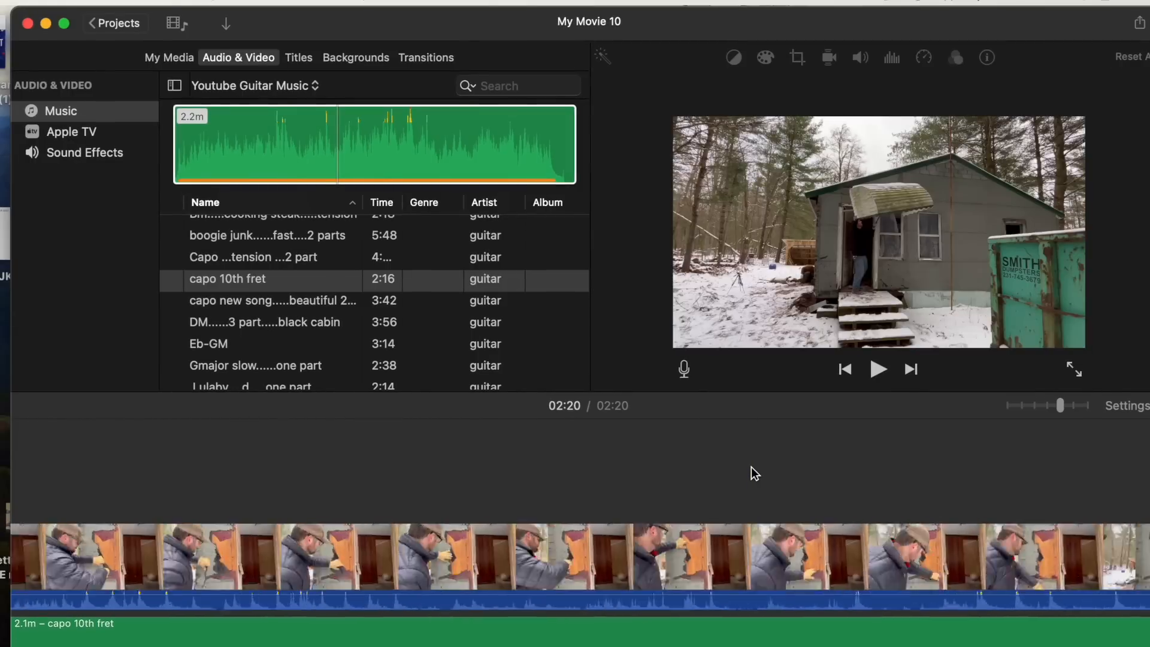
scroll(751, 466, "right", 12)
scroll(750, 467, "left", 7)
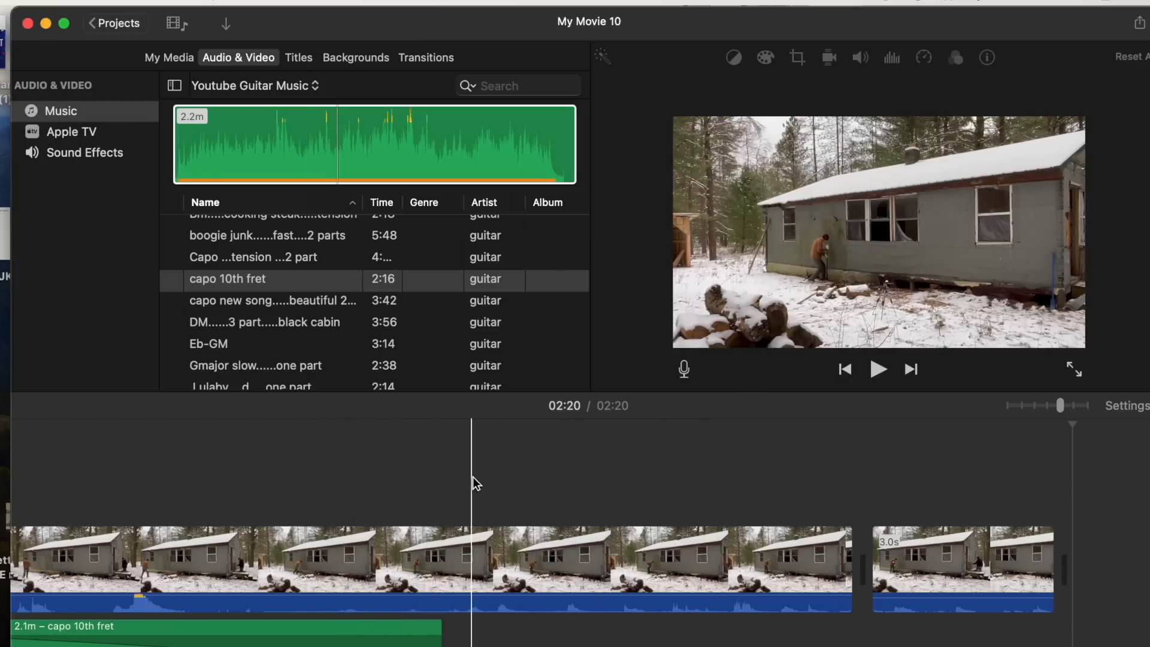
left_click(473, 557)
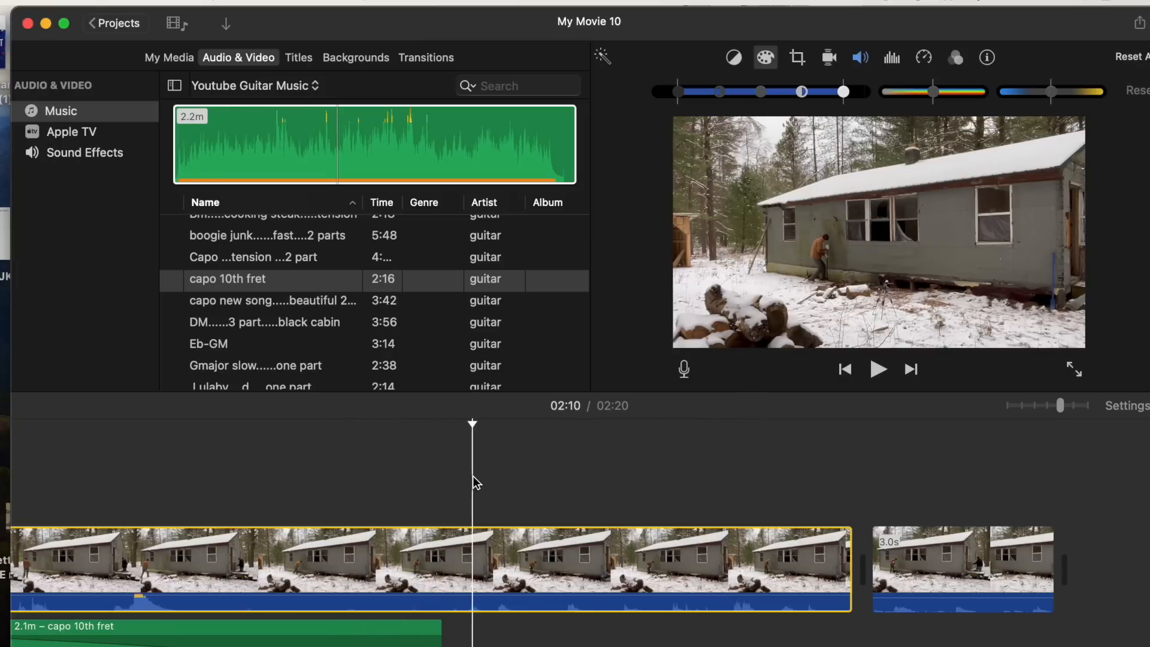
left_click(684, 370)
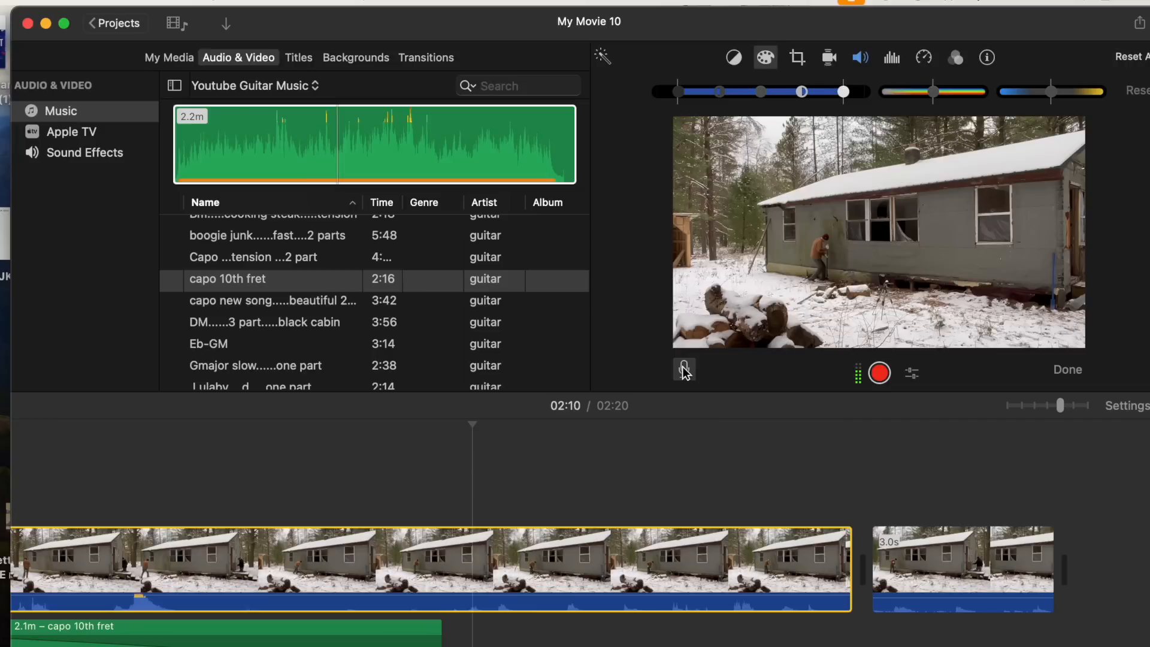
left_click(773, 56)
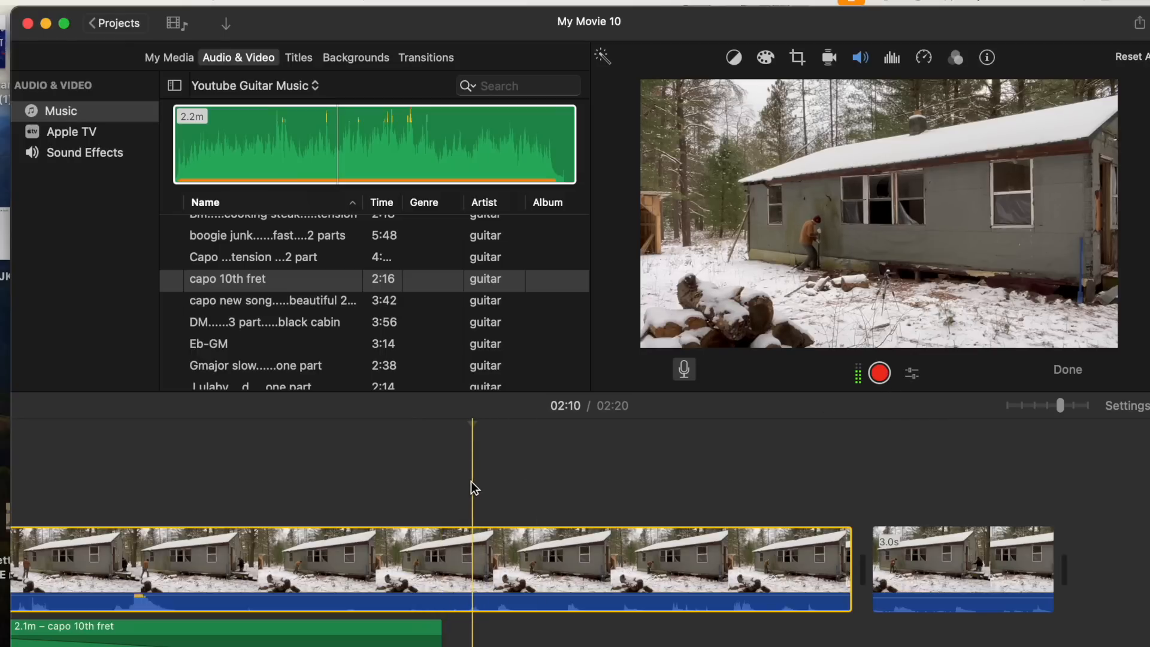
left_click(913, 376)
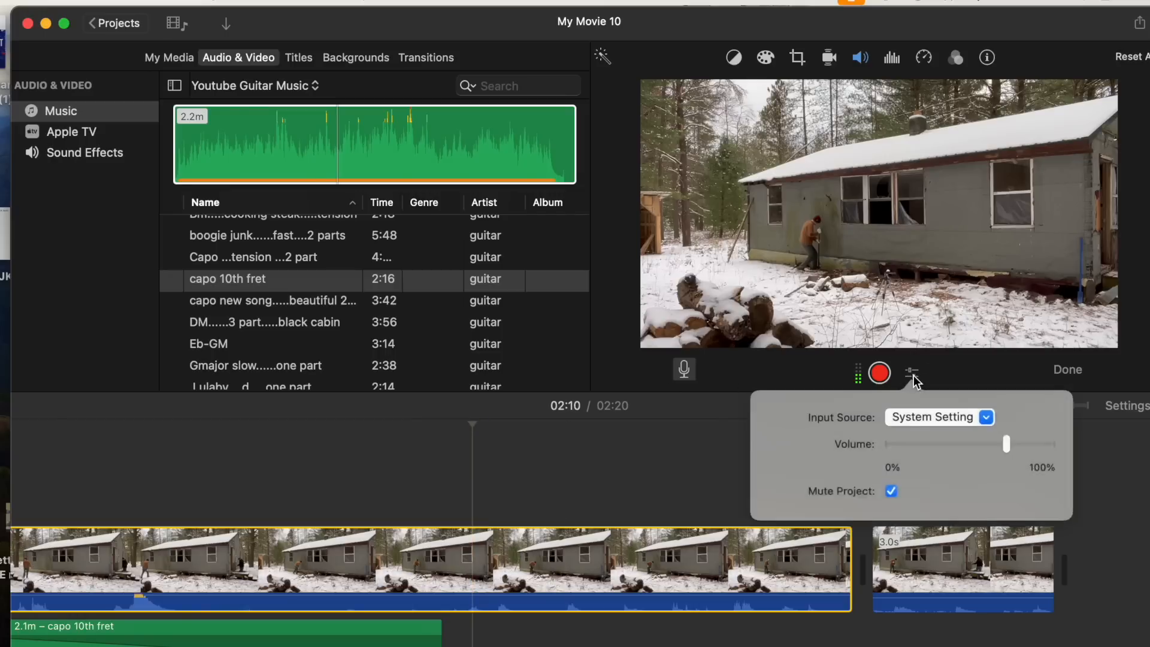
left_click(988, 418)
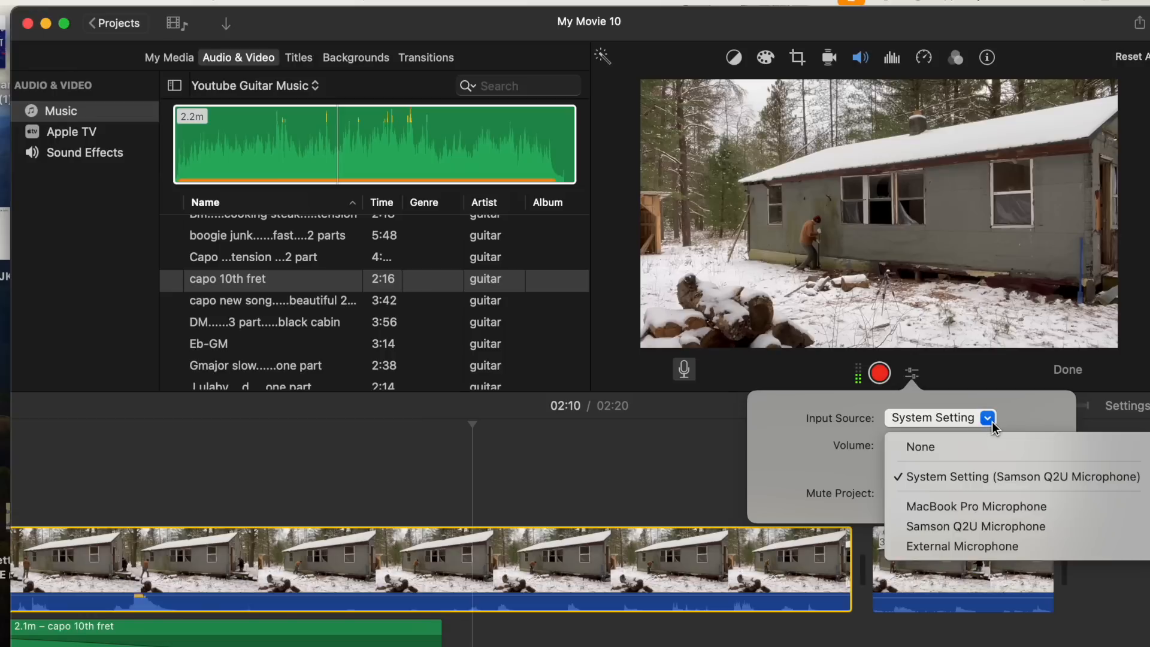
left_click(980, 527)
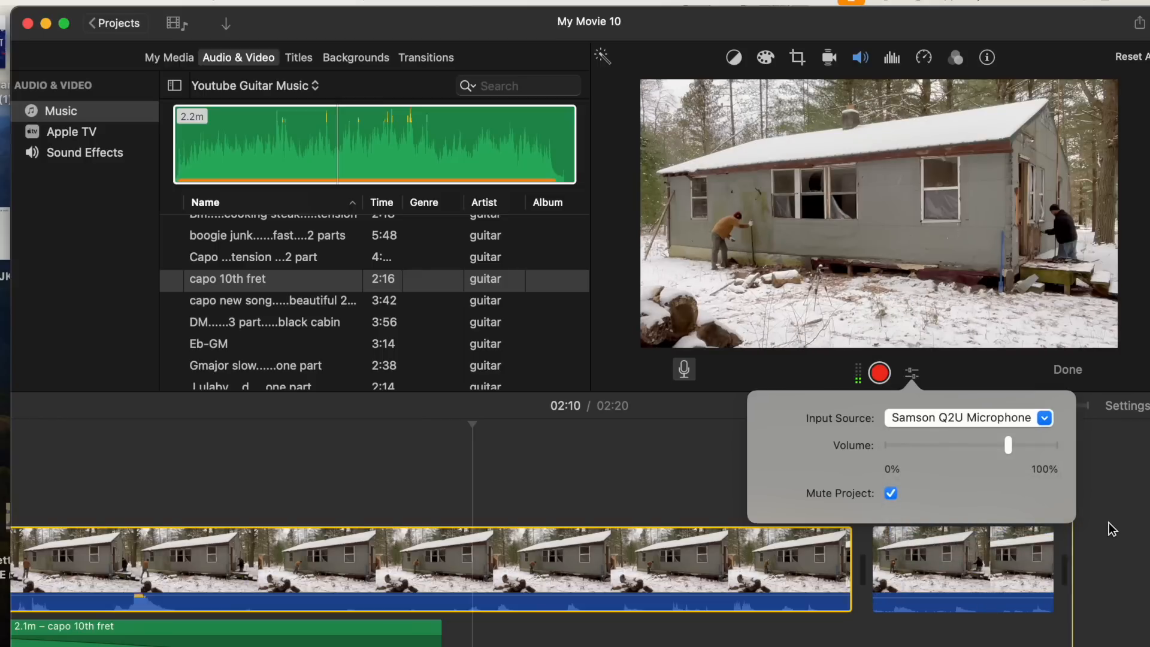
left_click(1107, 525)
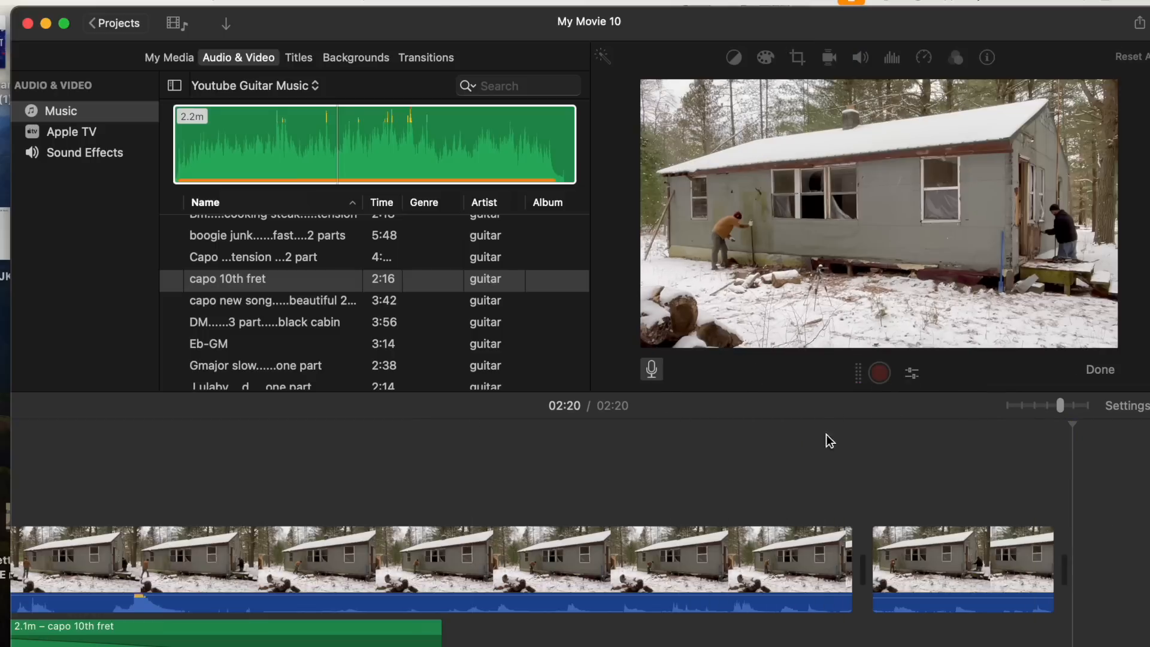
- Record a voiceover of about 7 seconds starting at 02:10 over the long snowy cabin clip, then finish voiceover mode
left_click(817, 450)
left_click(466, 469)
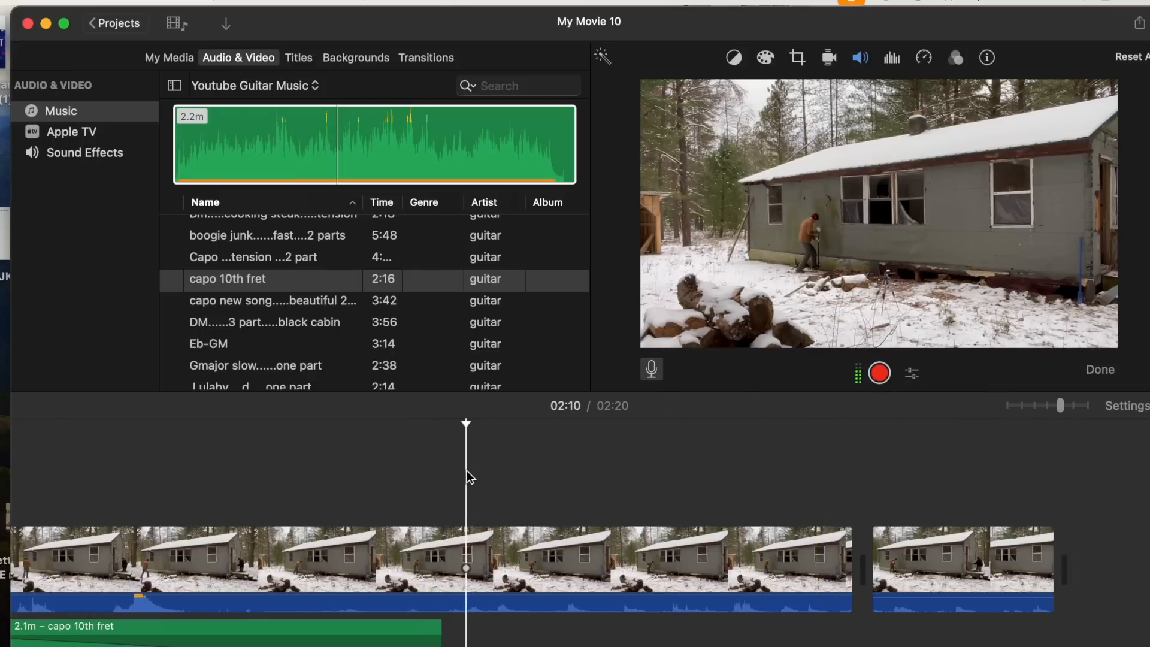
left_click(880, 373)
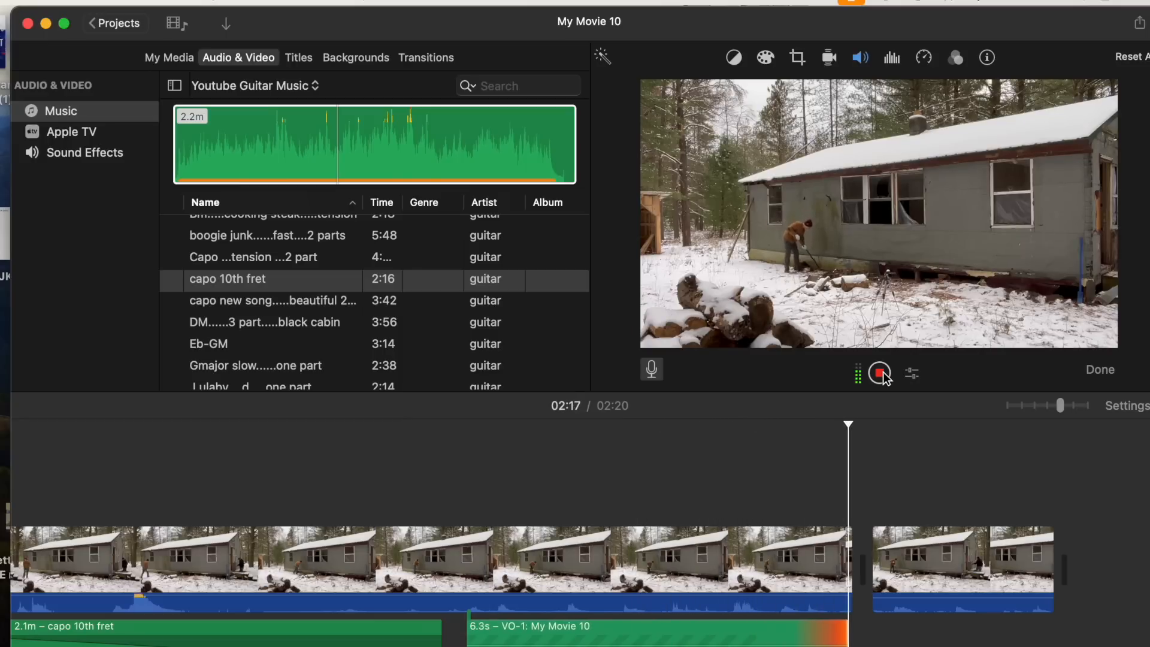
left_click(880, 373)
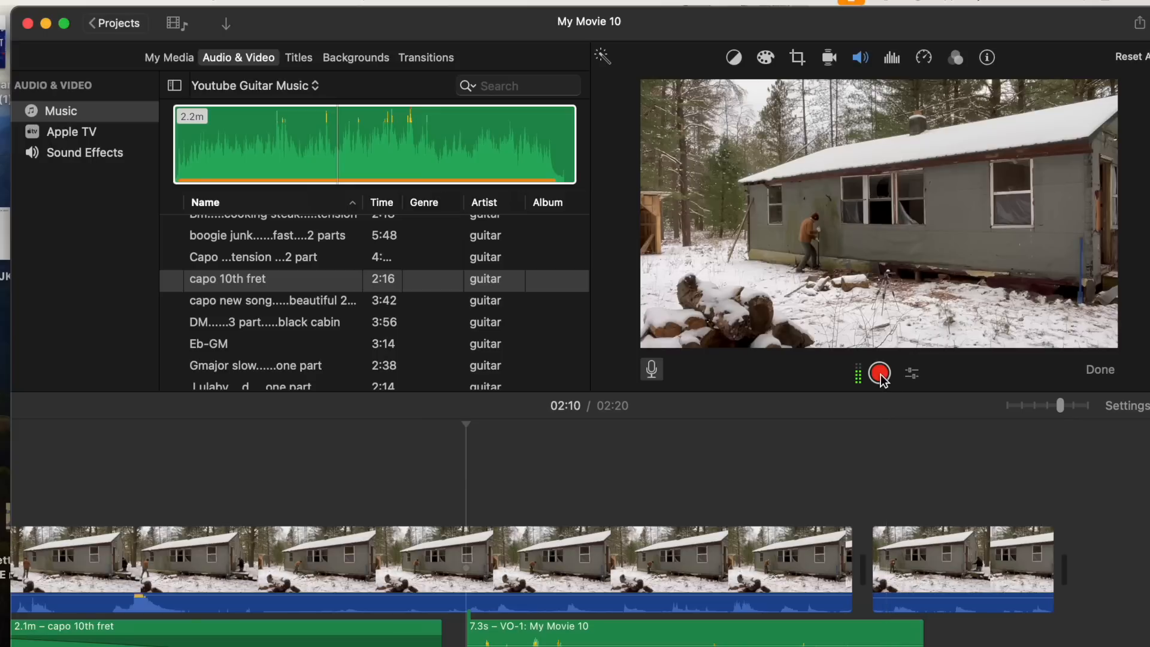
left_click(880, 373)
left_click(879, 374)
left_click(651, 369)
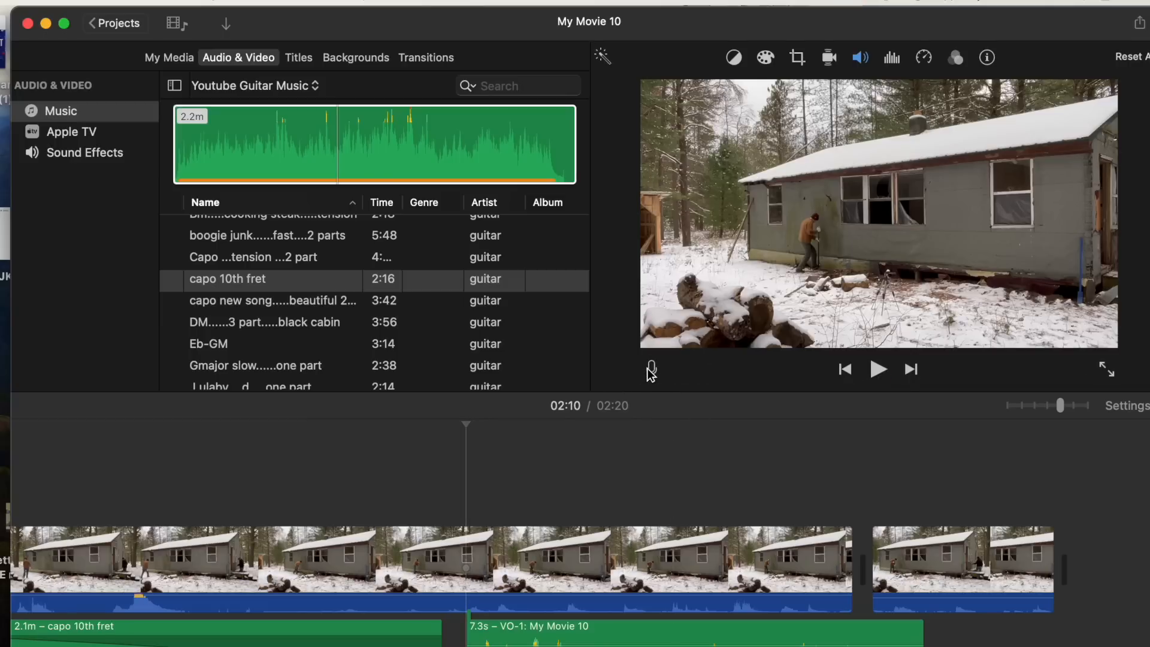
- Browse the media library's project events and the music list to review available clips
scroll(568, 490, "left", 20)
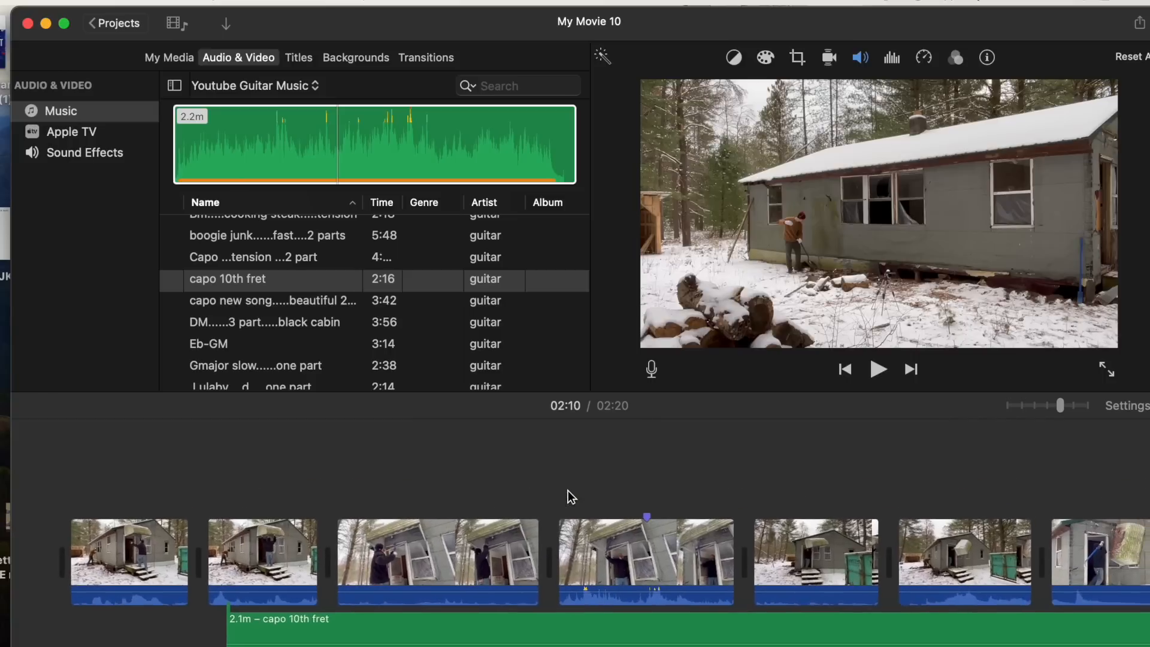
scroll(135, 435, "right", 5)
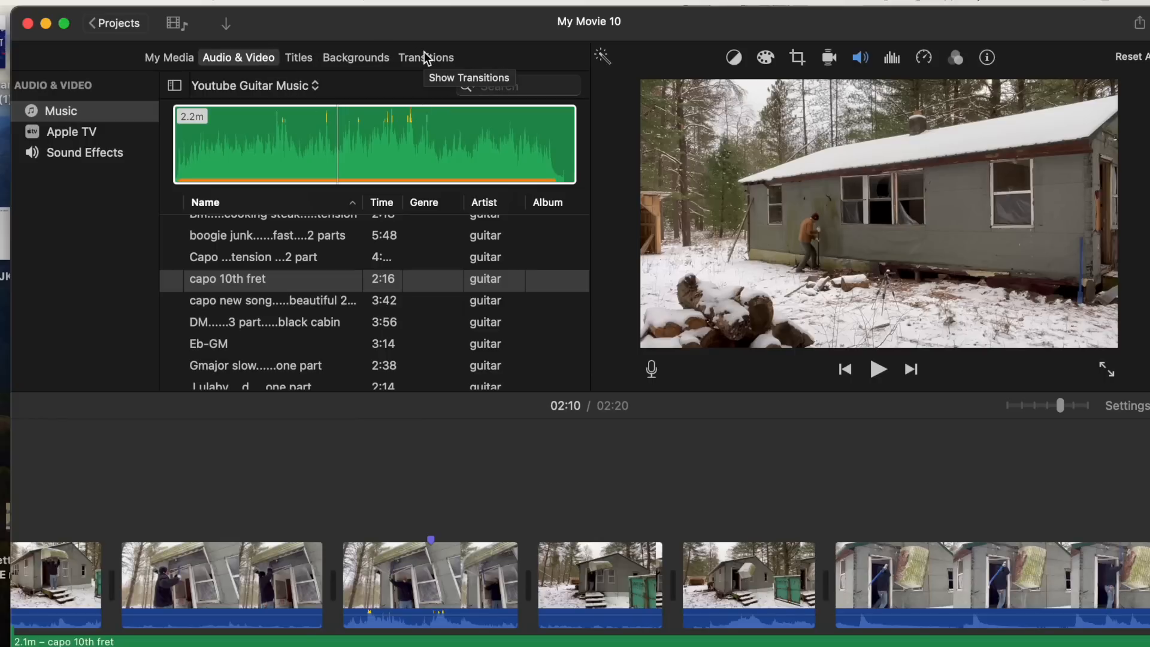
left_click(173, 60)
scroll(73, 256, "down", 6)
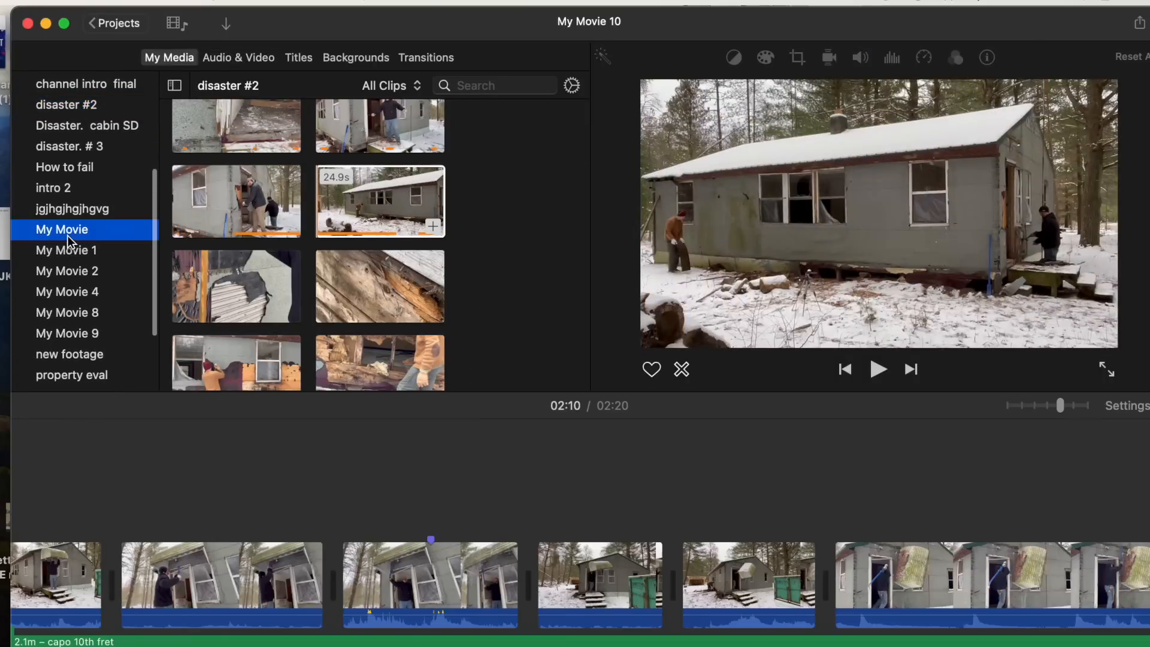
left_click(67, 230)
left_click(71, 252)
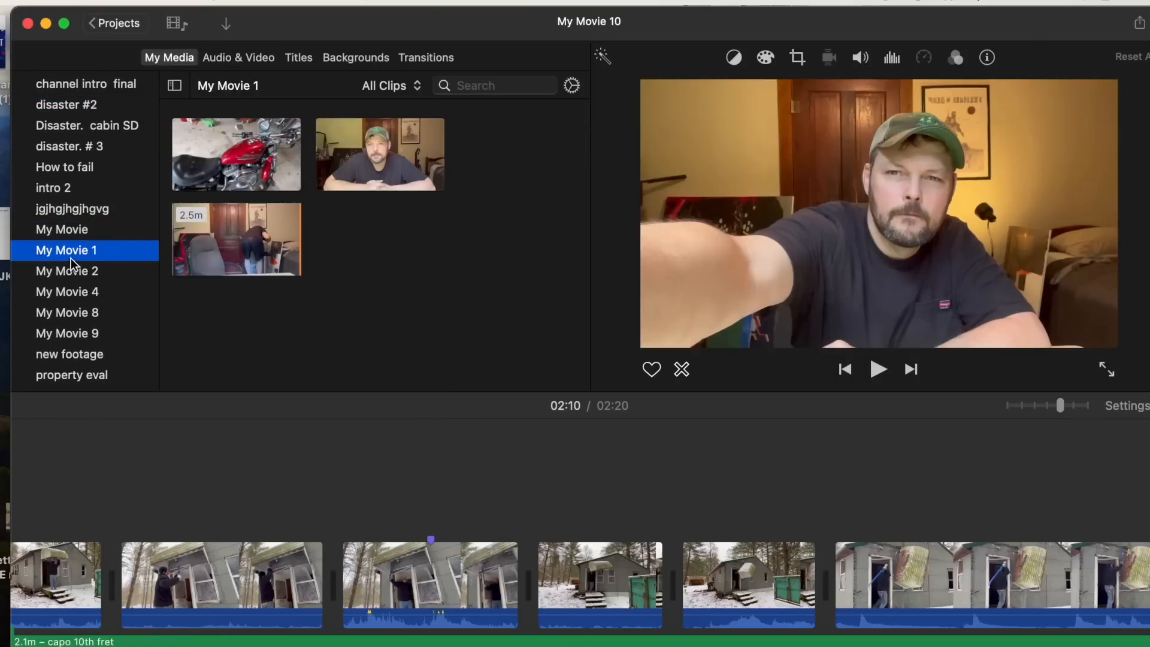
left_click(76, 270)
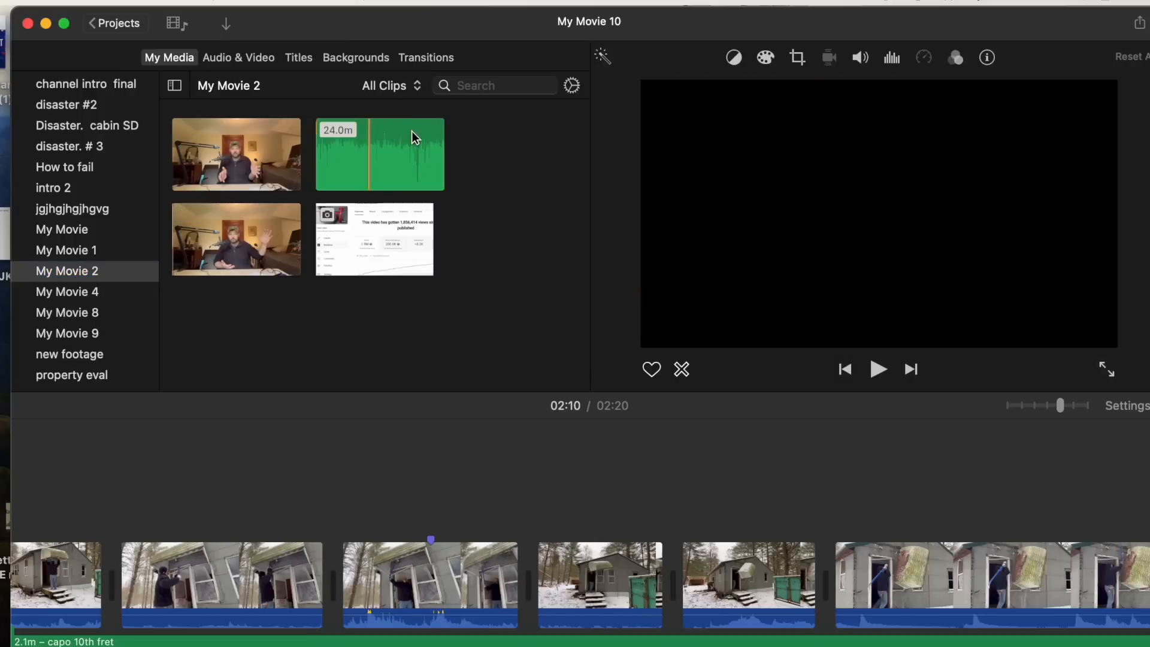
left_click(70, 296)
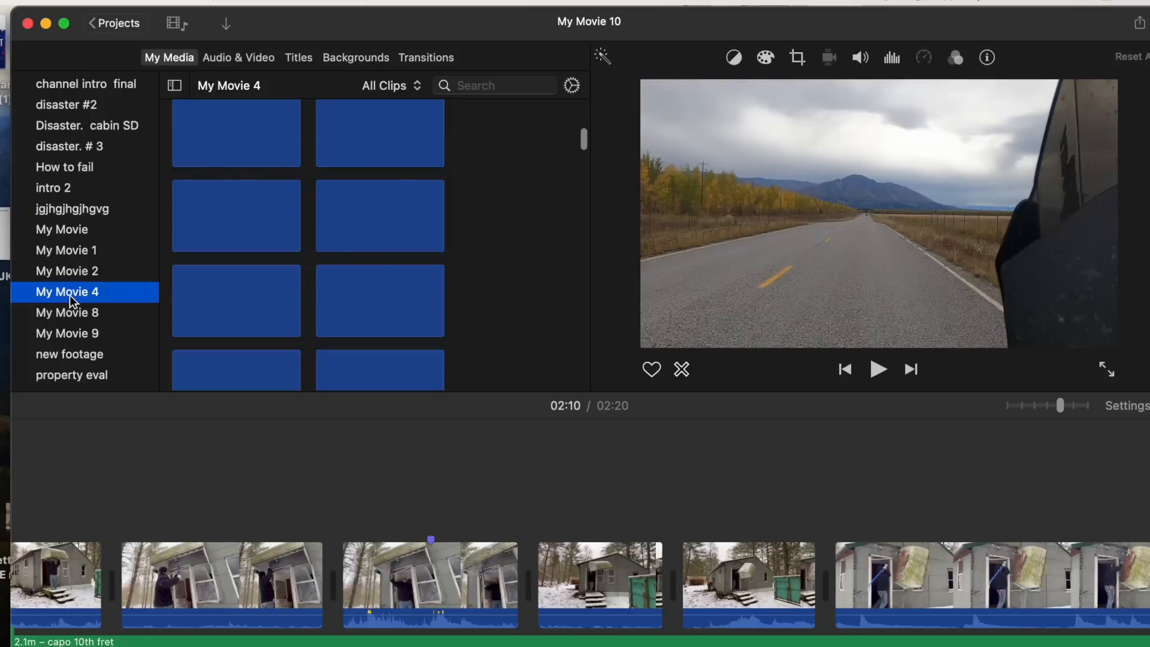
scroll(289, 240, "up", 5)
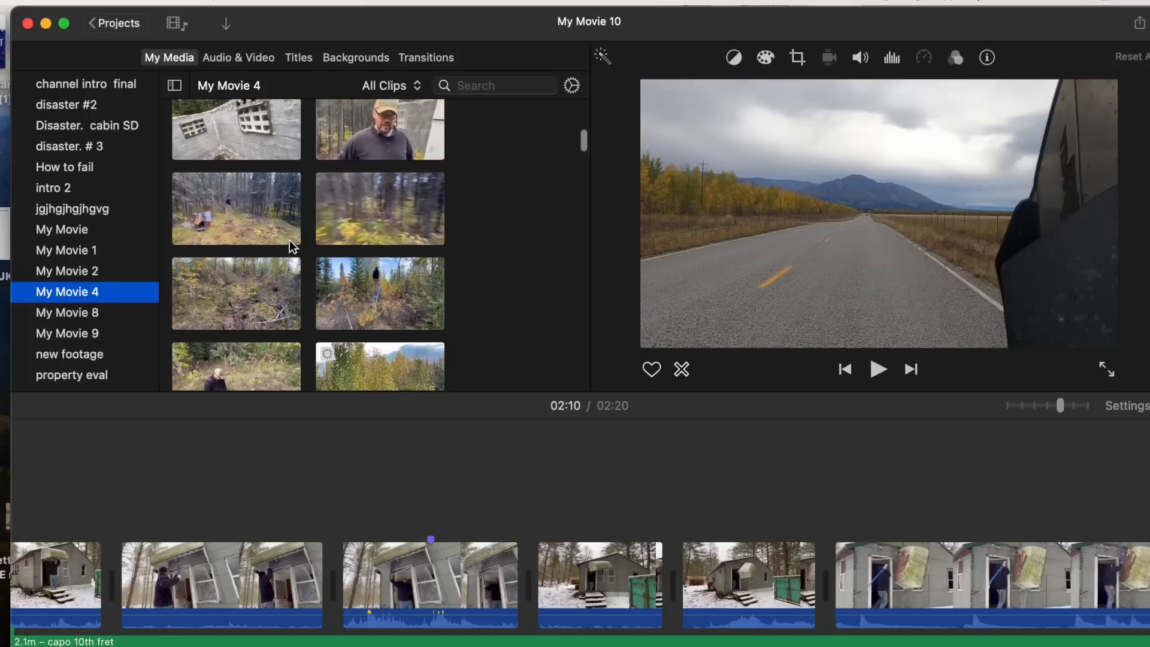
scroll(290, 240, "down", 3)
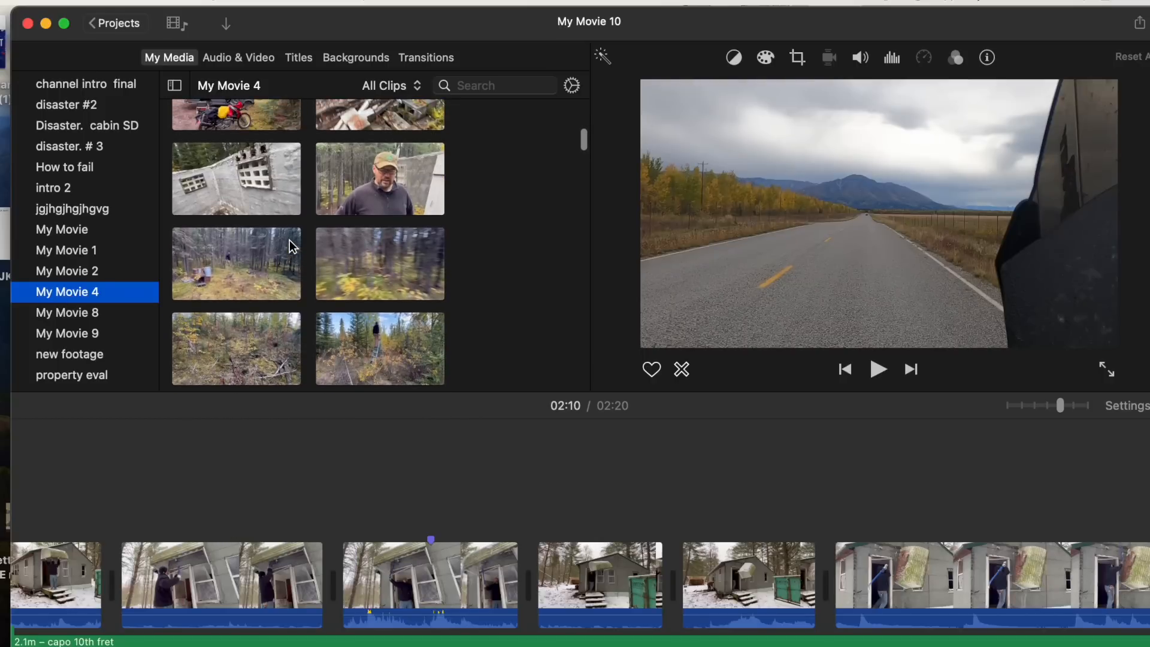
left_click(222, 58)
scroll(297, 264, "down", 5)
scroll(297, 263, "down", 5)
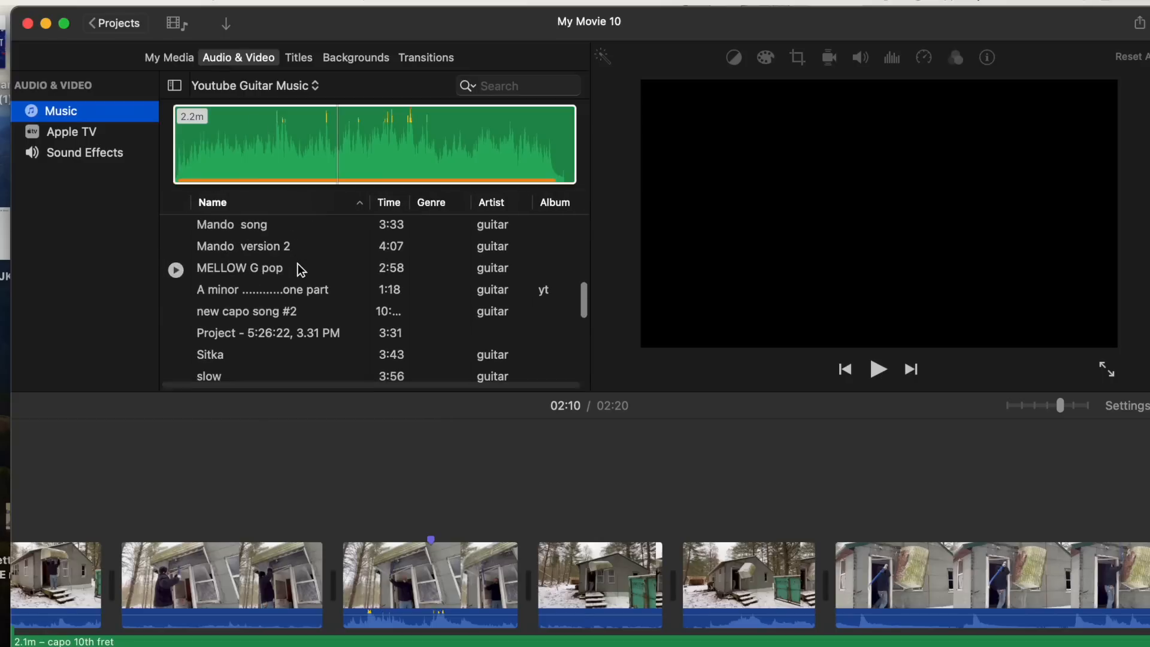
scroll(297, 263, "up", 10)
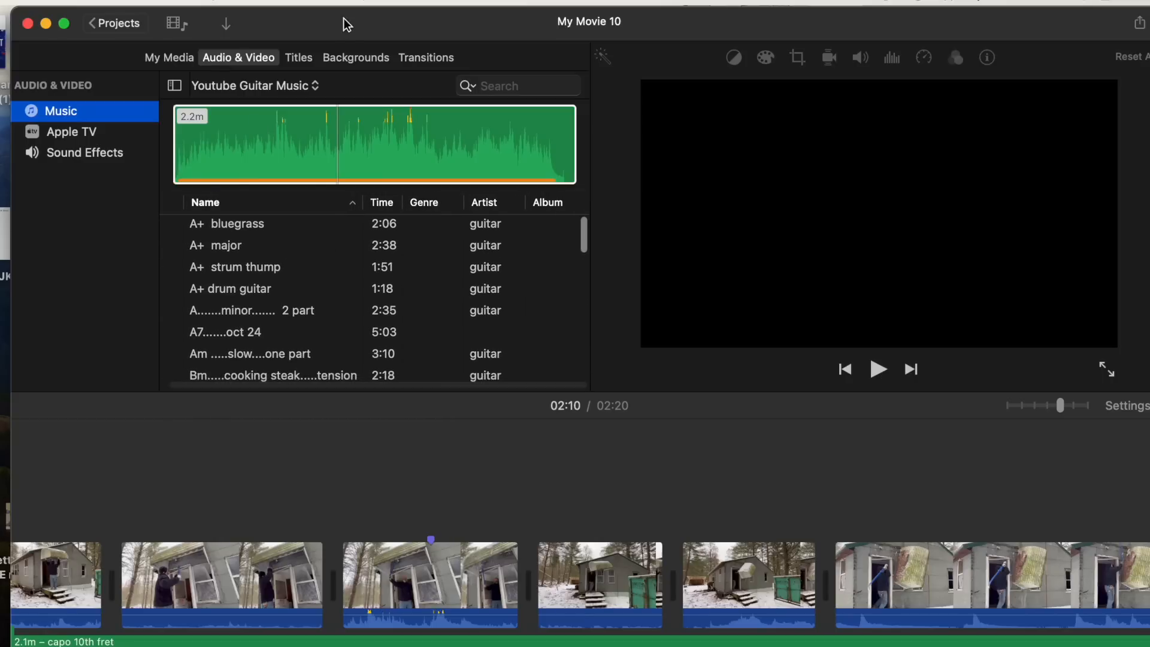
- Add the Upper title to the timeline above the tilted-cabin clip around 00:09
left_click(306, 57)
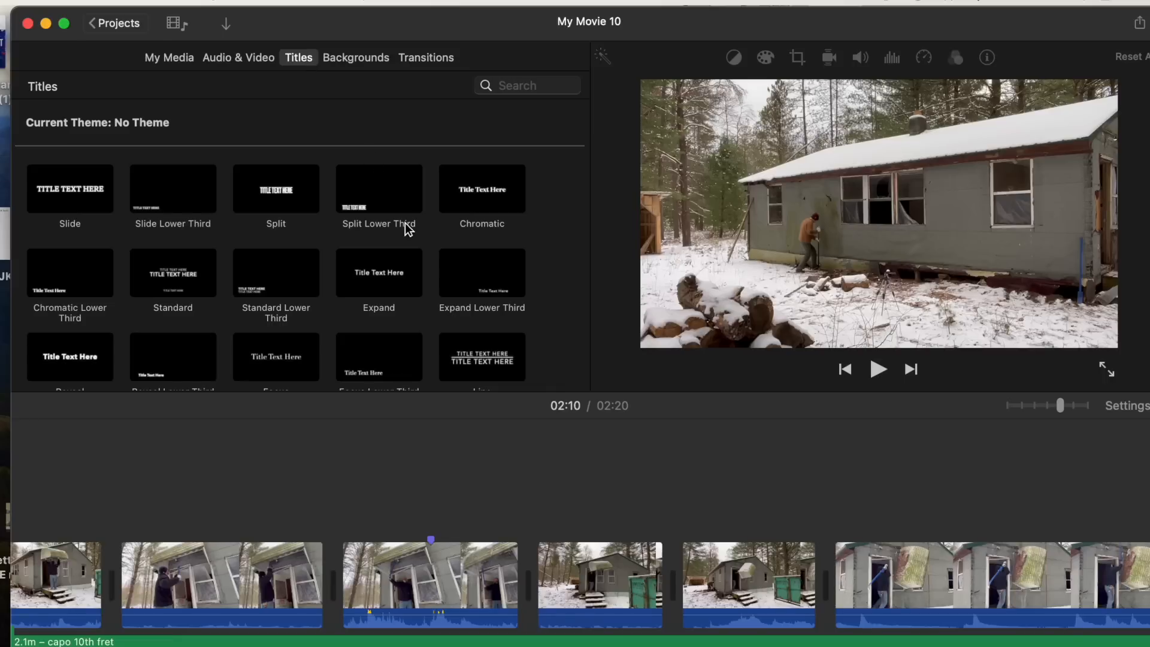
scroll(405, 223, "down", 2)
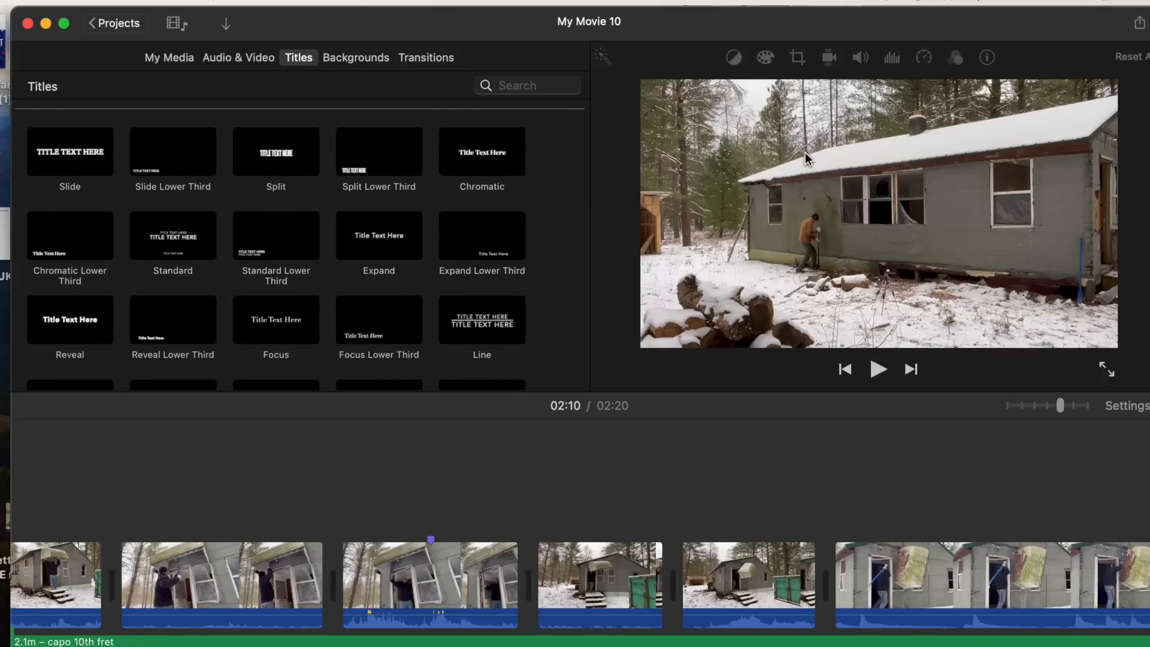
scroll(405, 167, "up", 2)
scroll(405, 166, "down", 5)
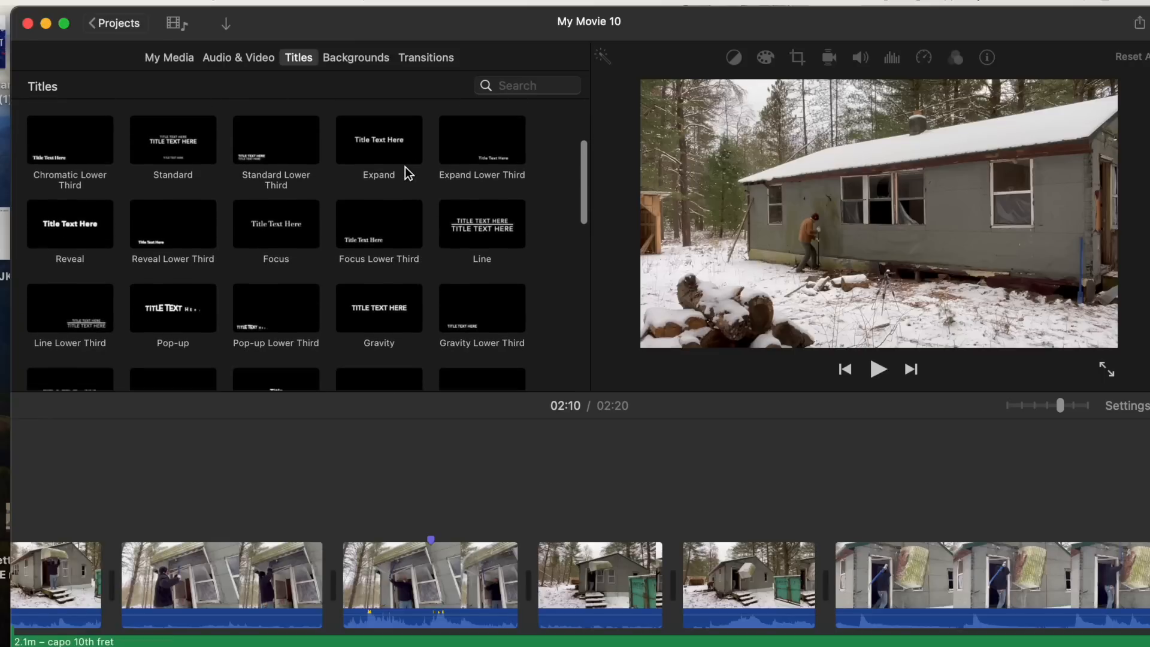
scroll(405, 167, "down", 6)
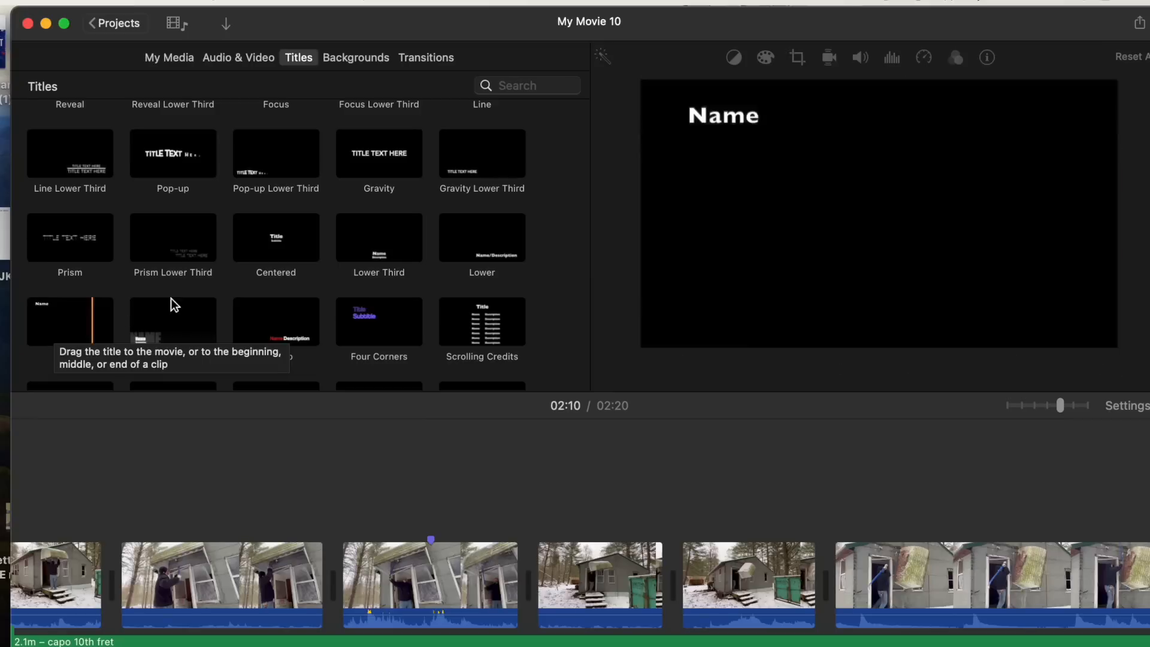
scroll(271, 248, "up", 3)
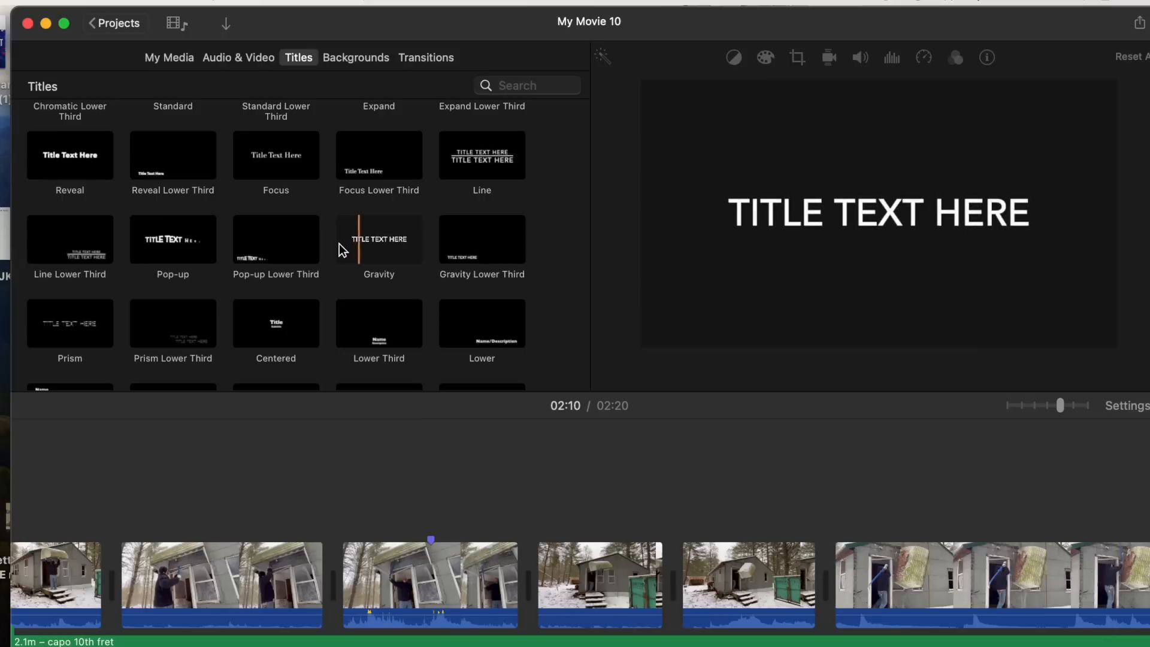
scroll(339, 243, "up", 1)
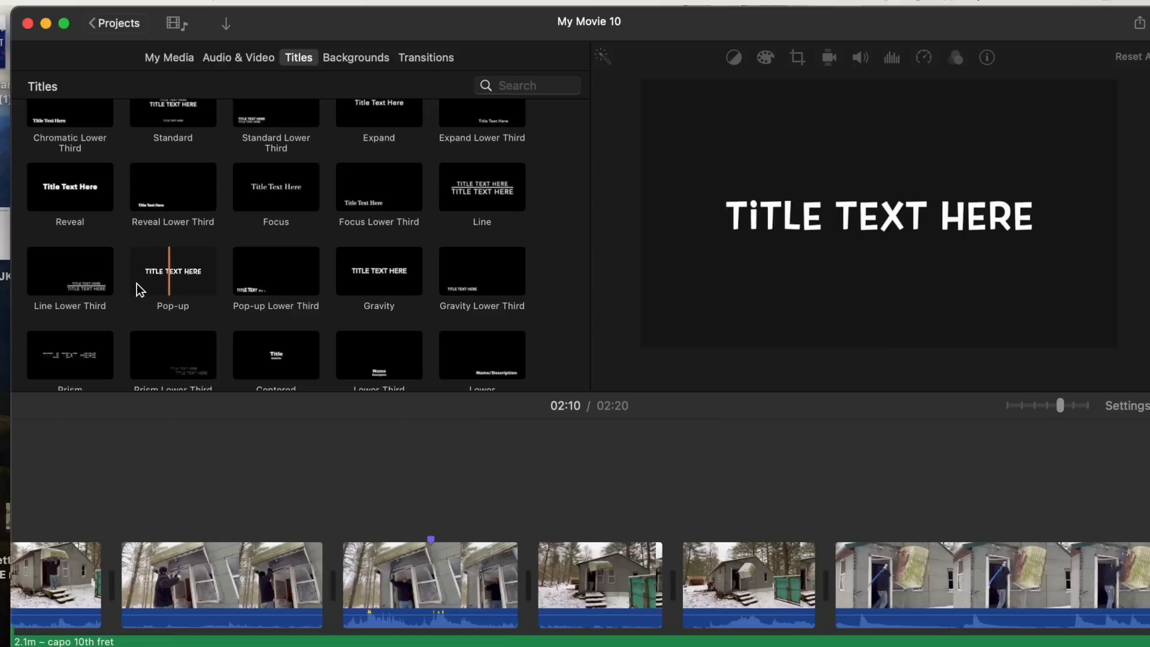
scroll(275, 236, "up", 2)
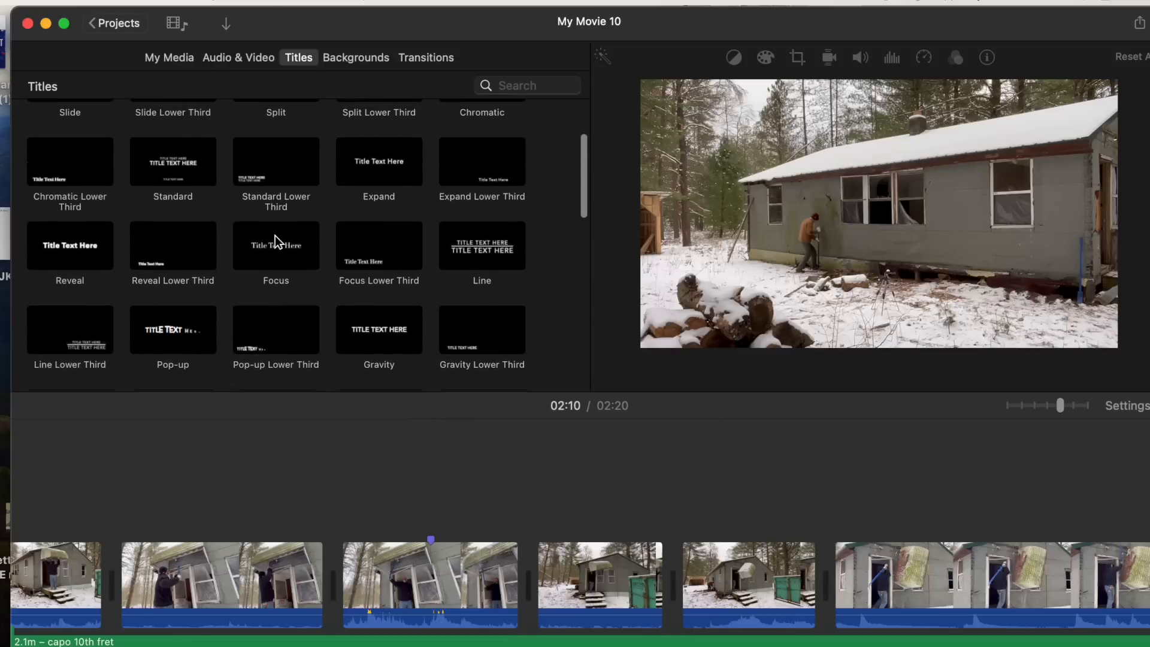
scroll(275, 235, "down", 5)
scroll(275, 235, "down", 3)
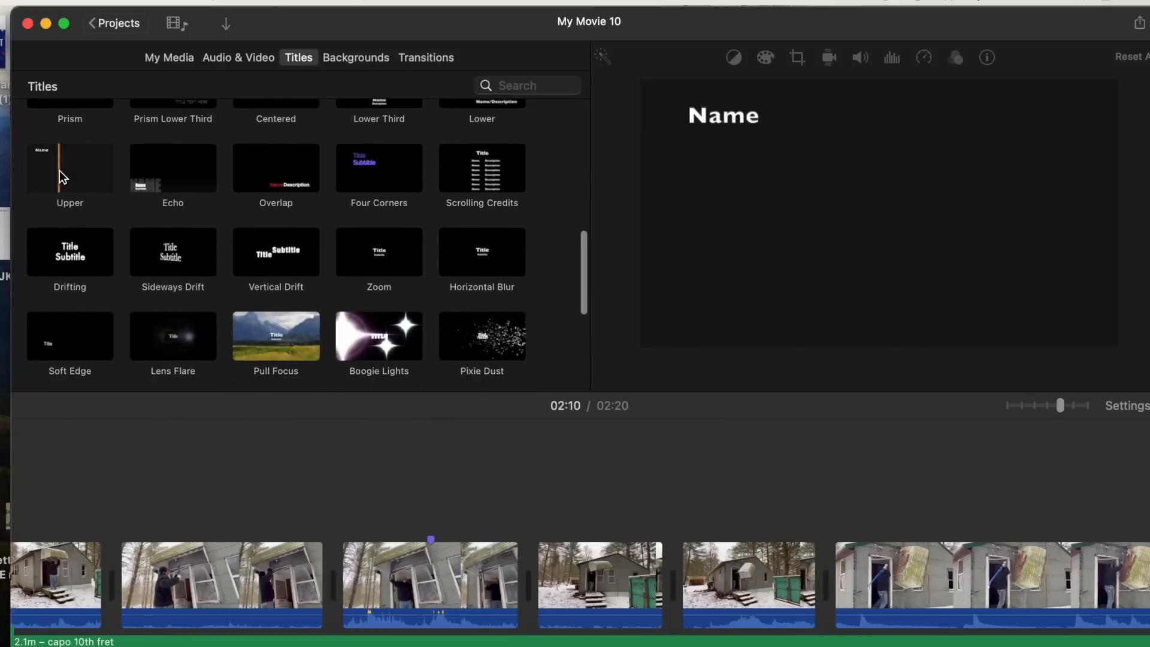
left_click_drag(60, 172, 343, 514)
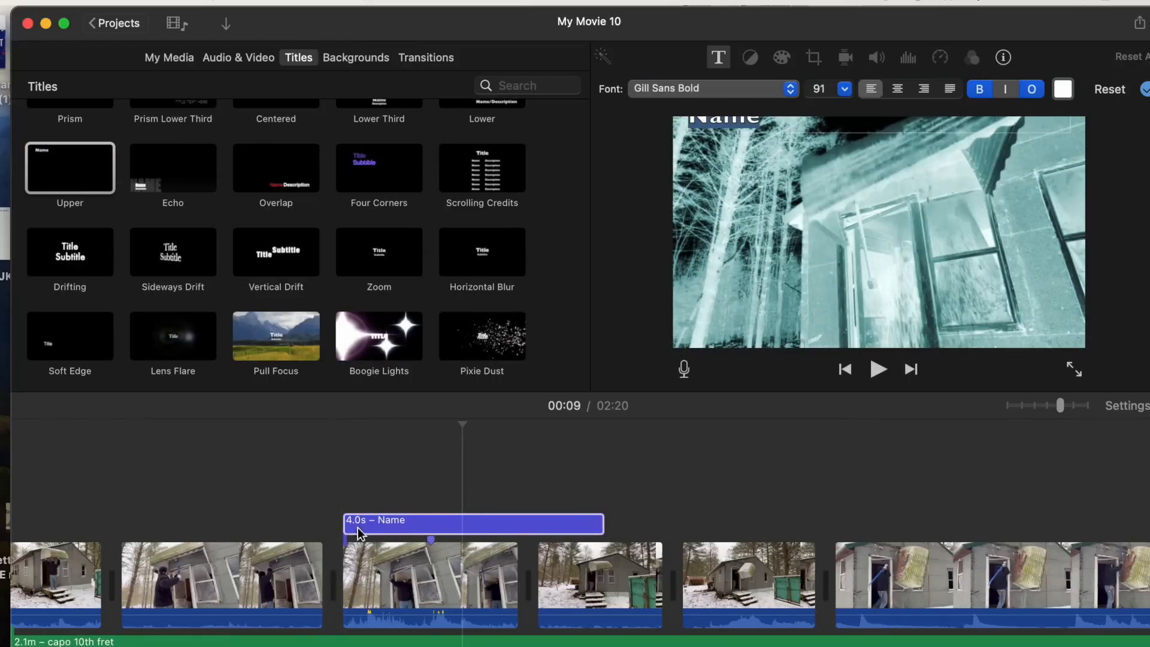
- Change the Upper title's text to Disaster
left_click(393, 529)
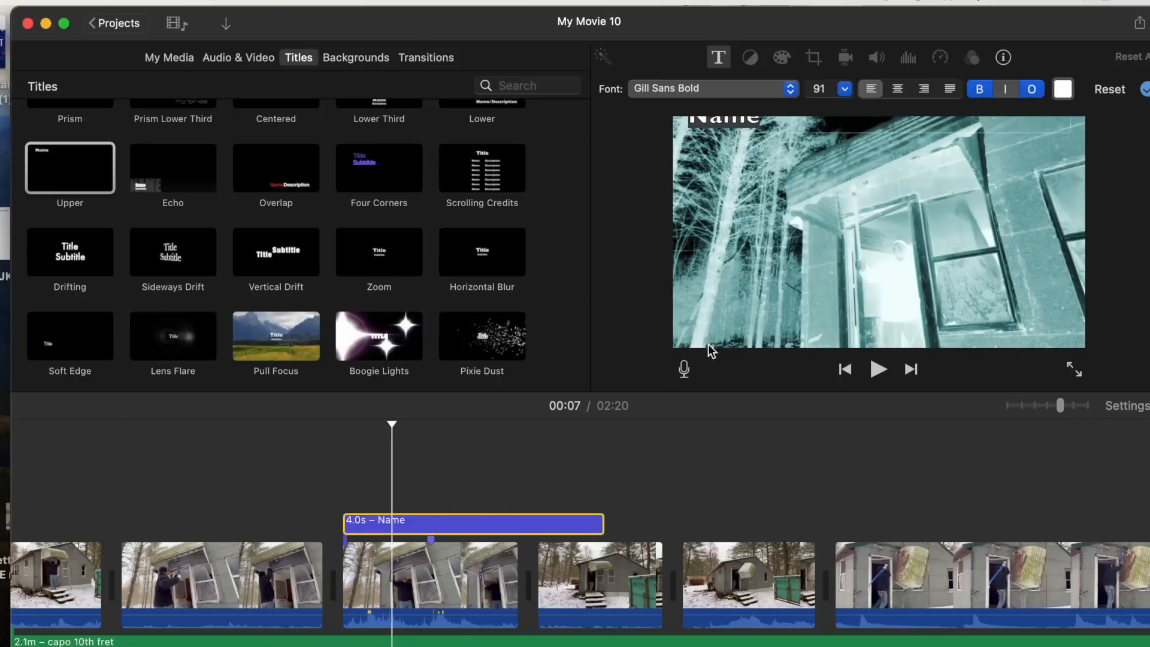
double_click(749, 120)
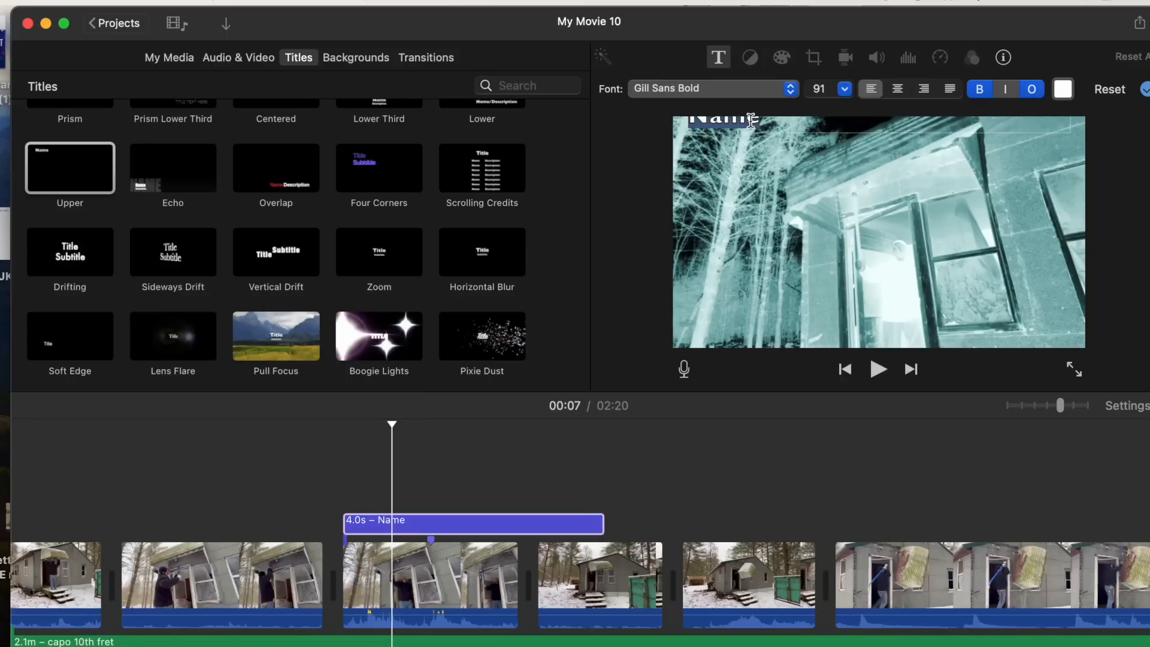
key("BackSpace")
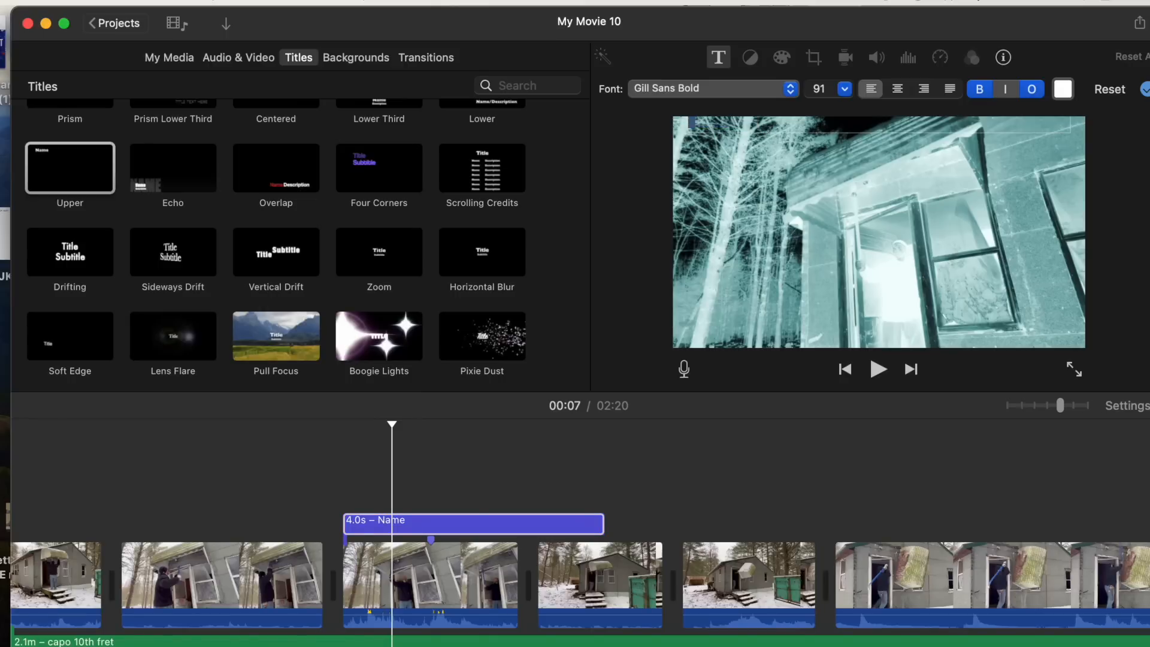
type("Disaster")
left_click(647, 268)
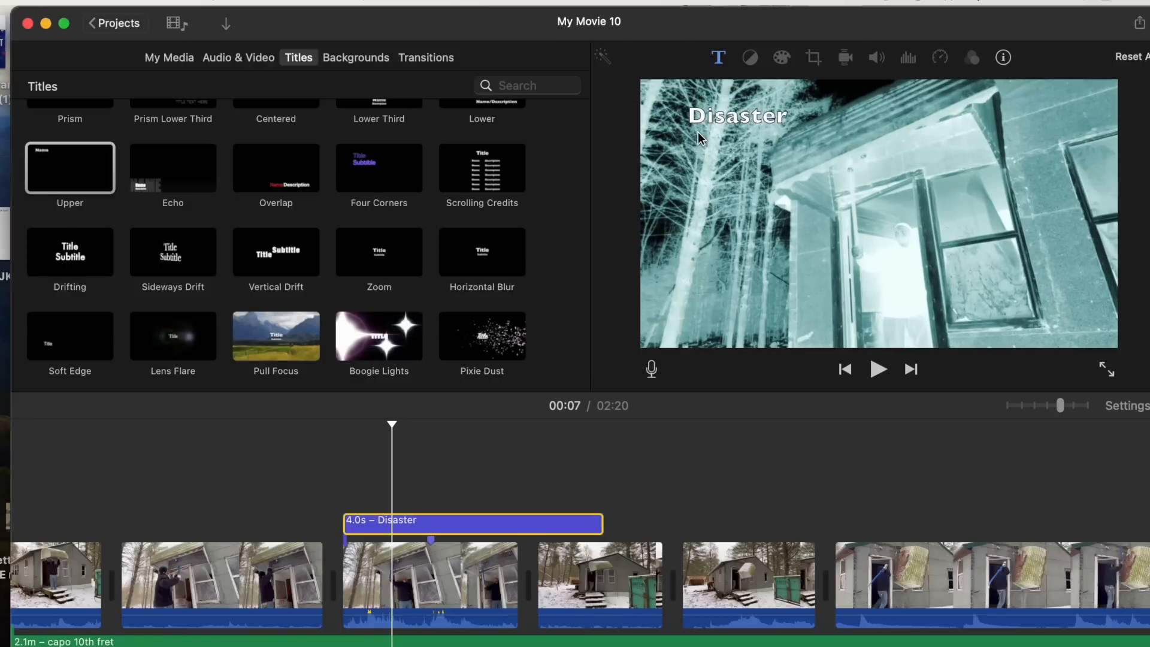
- Set the Disaster title's text color to red
left_click(716, 124)
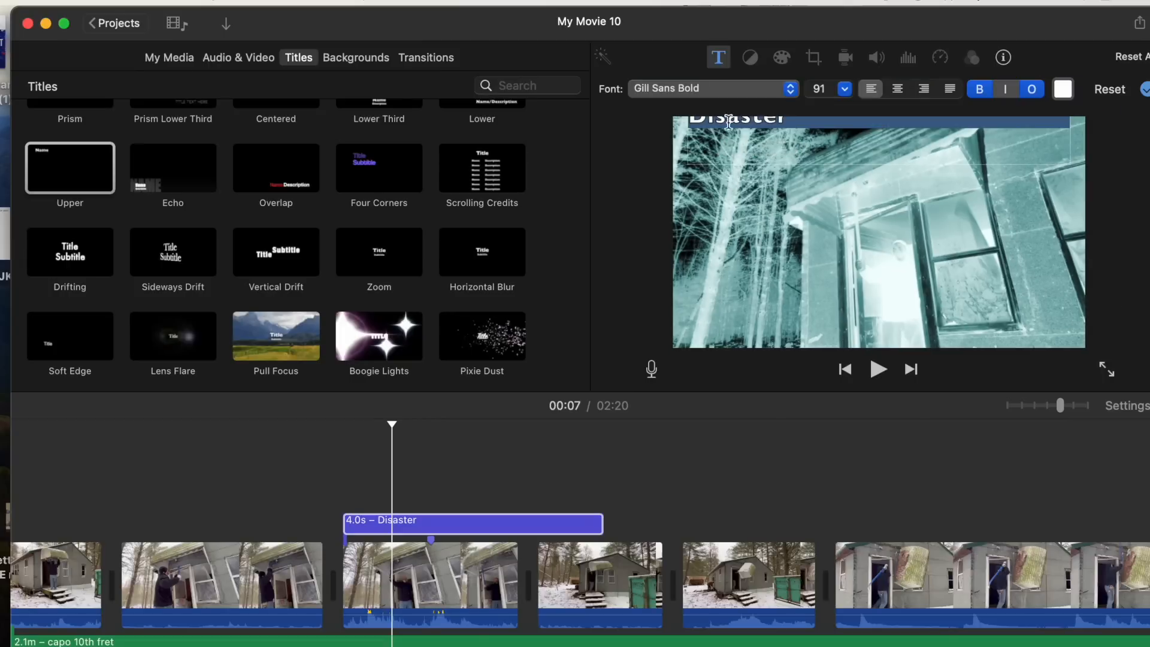
left_click(1062, 90)
left_click(57, 510)
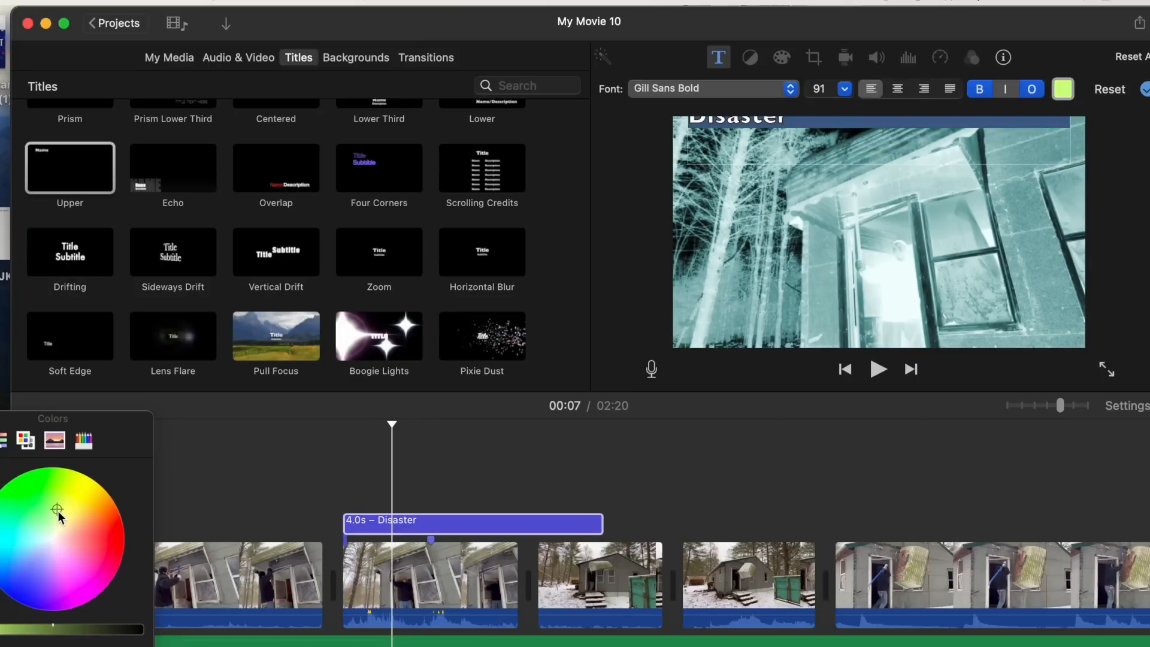
left_click(99, 537)
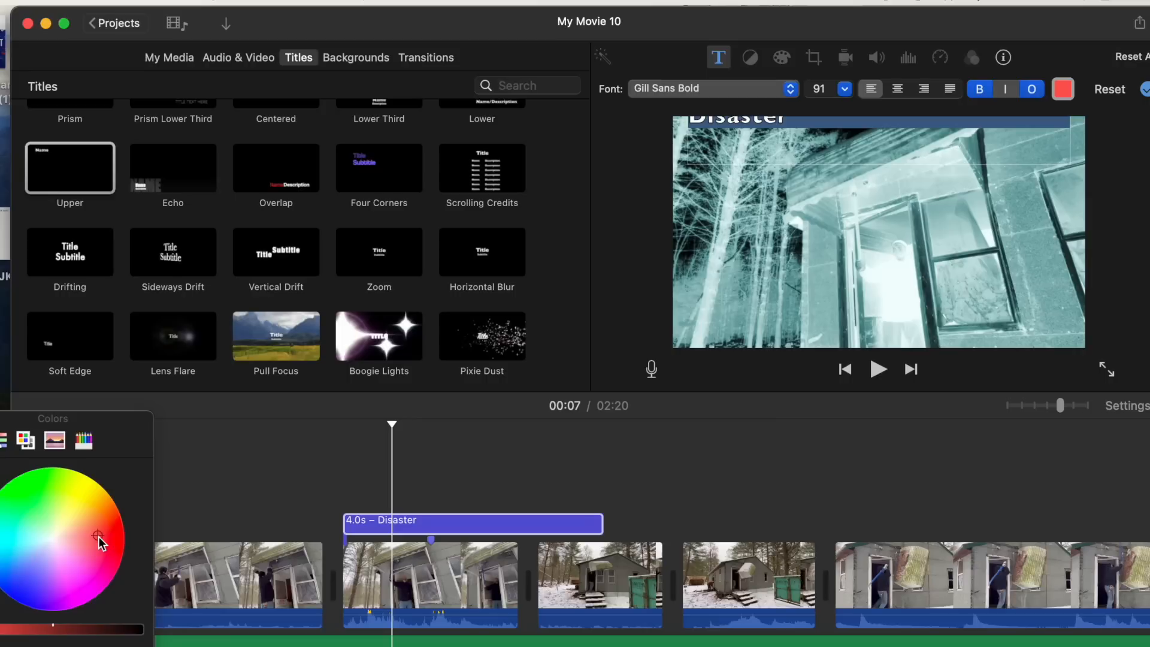
left_click(624, 227)
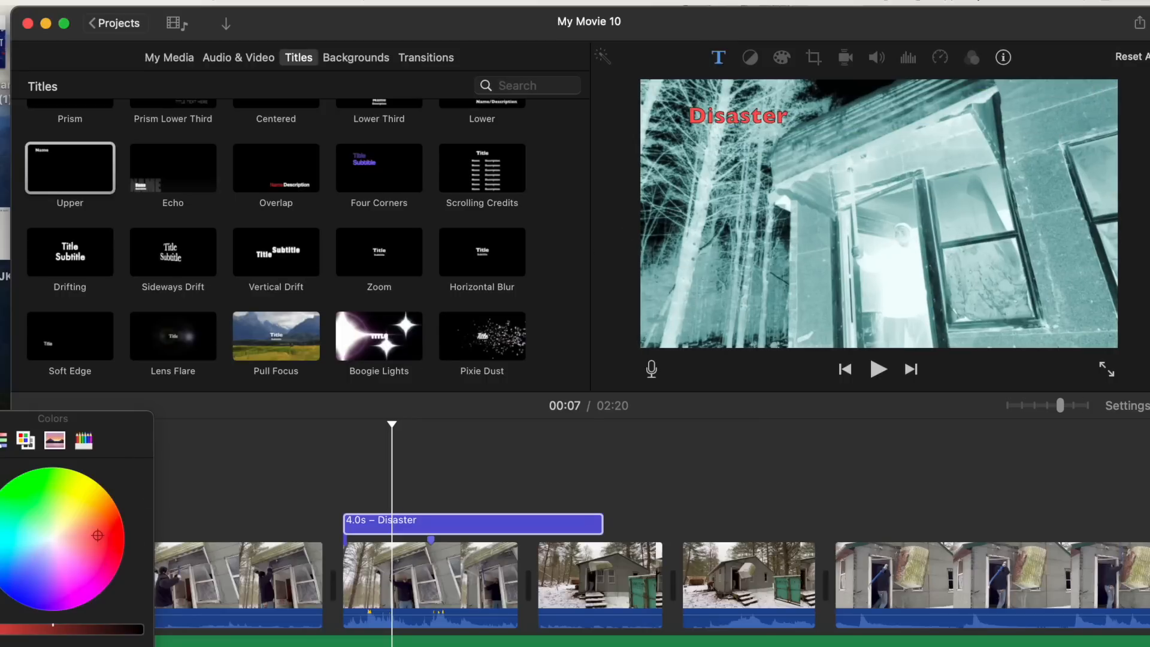
left_click(0, 417)
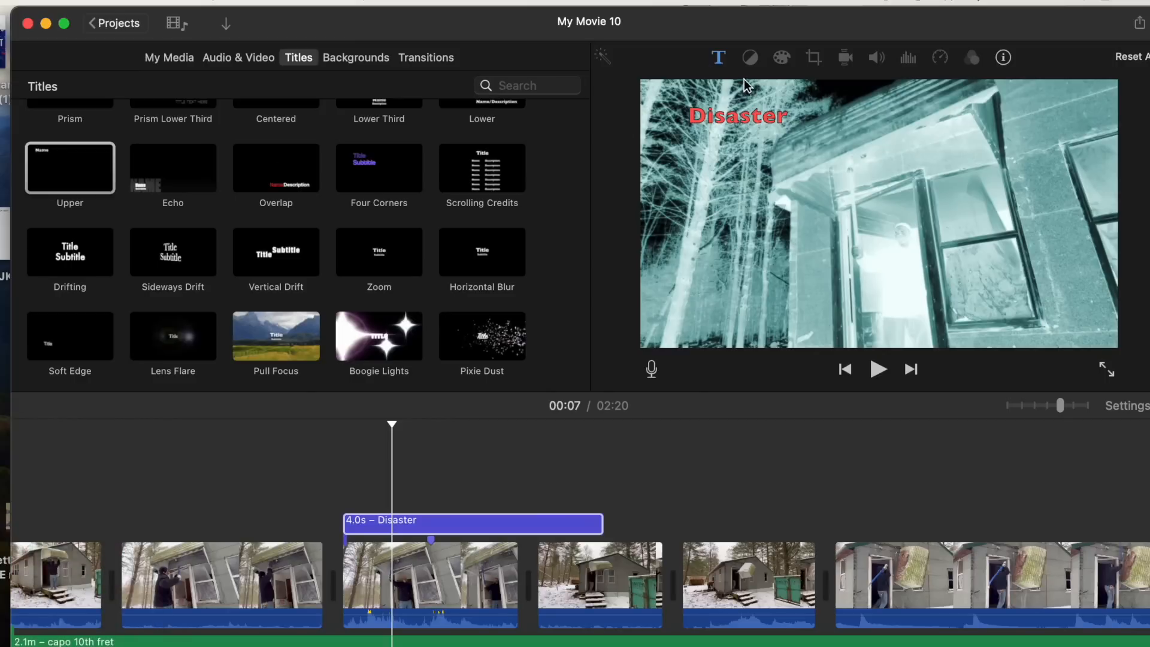
left_click(757, 122)
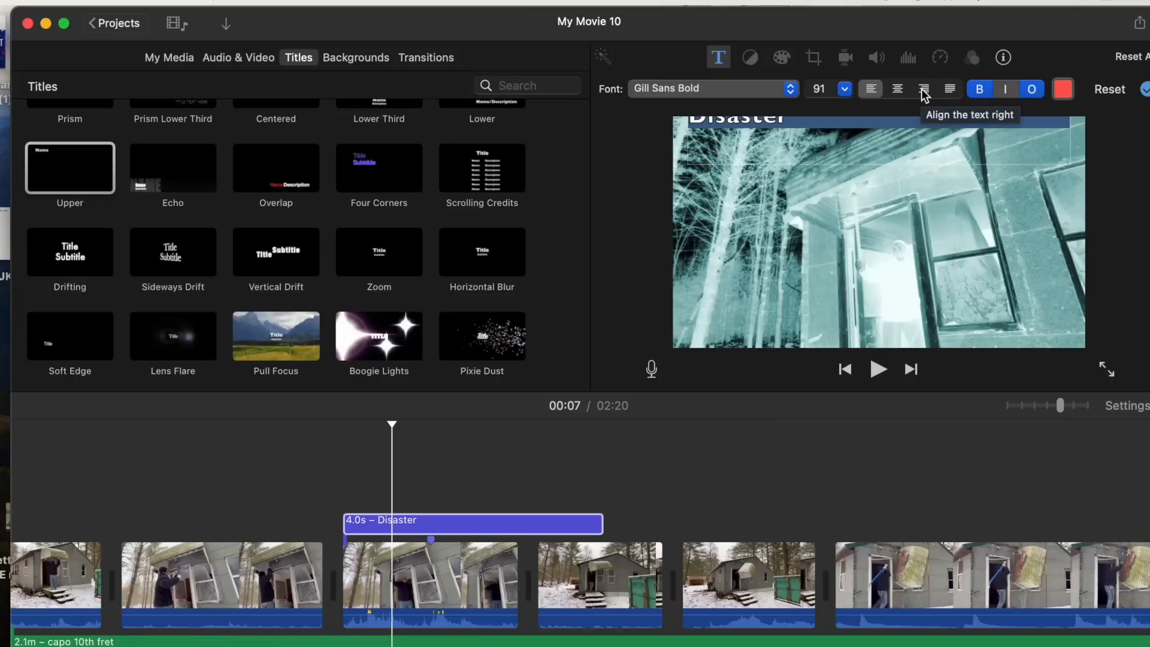
left_click(979, 90)
left_click(979, 90)
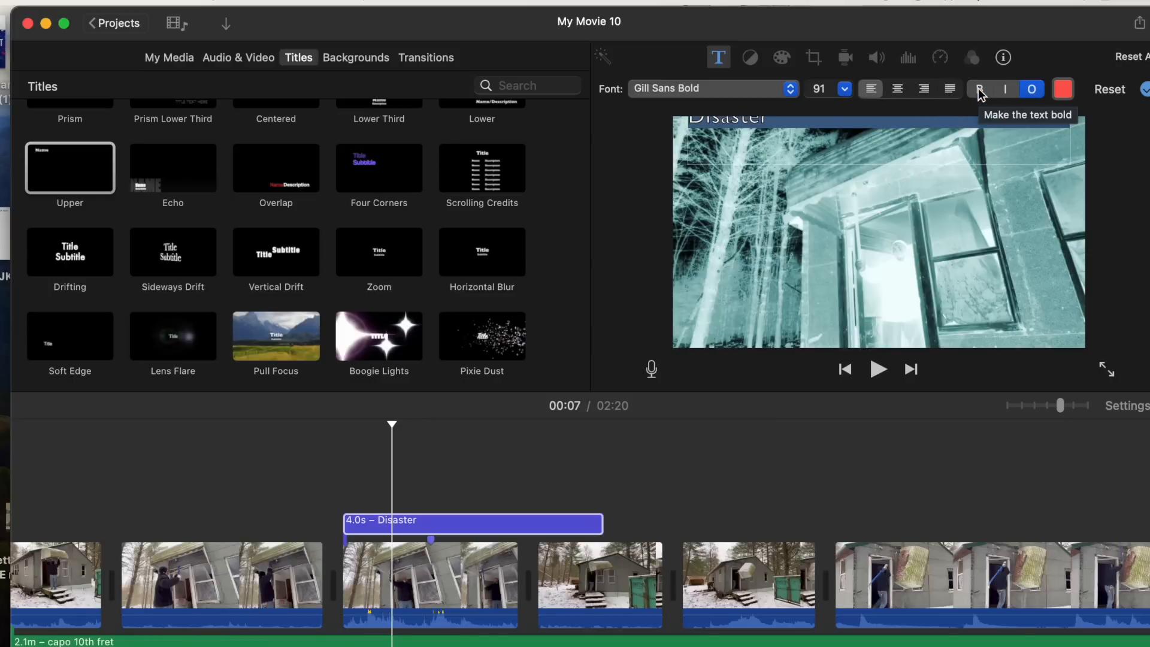
left_click(1032, 91)
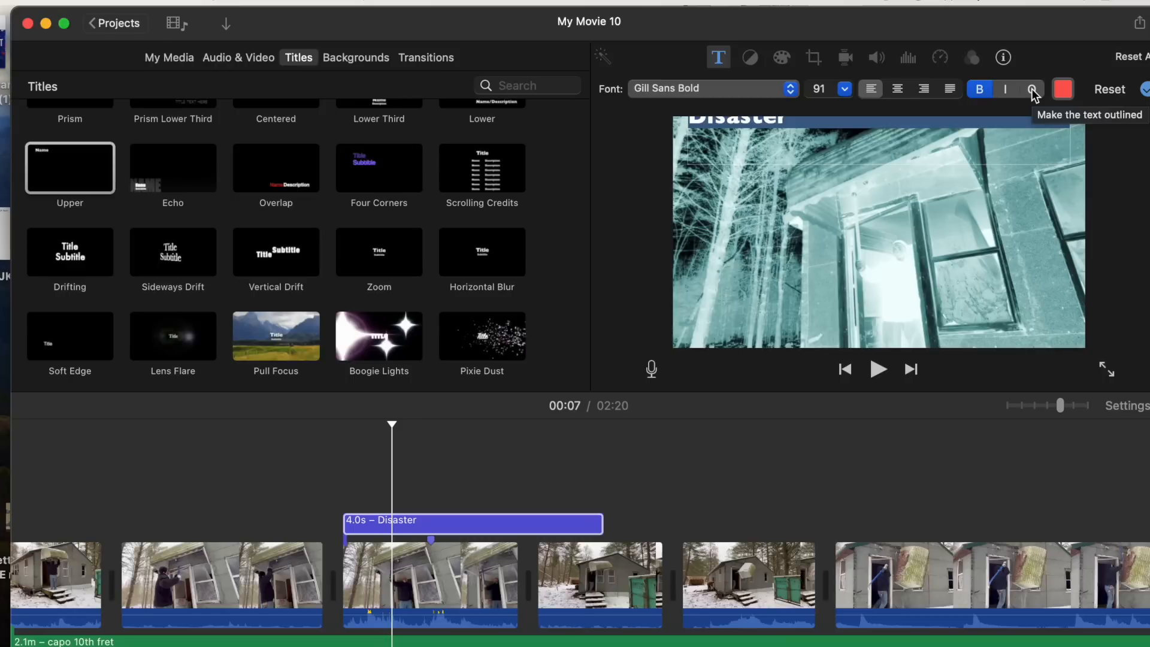
left_click(1032, 91)
left_click(1059, 90)
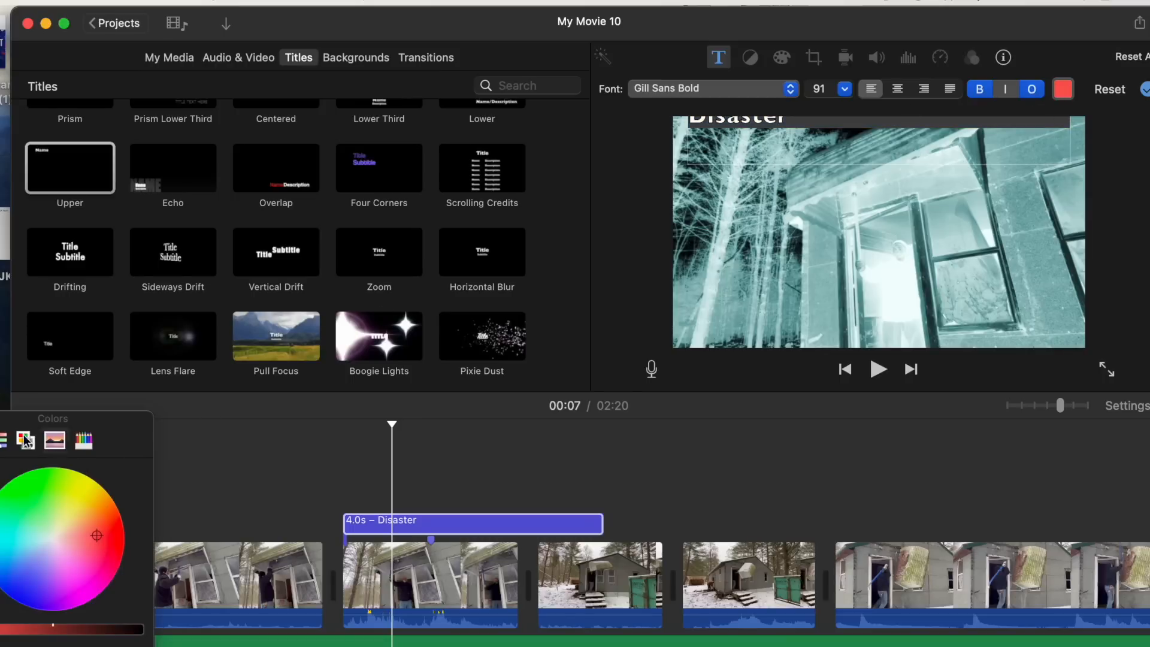
left_click(0, 418)
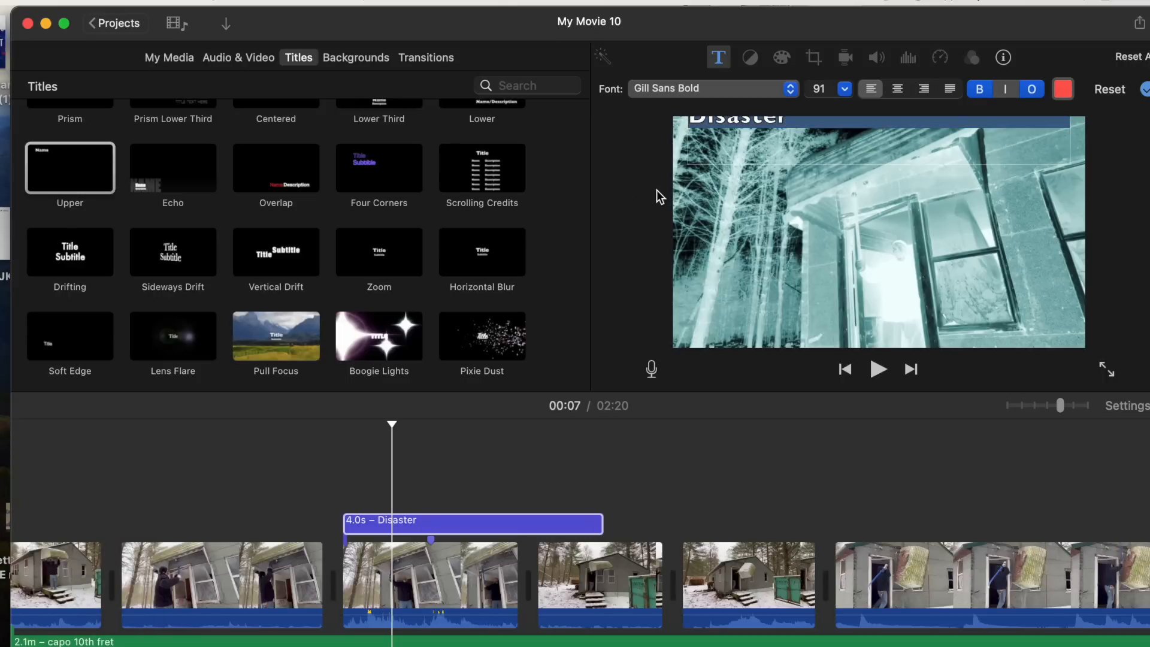
left_click(641, 214)
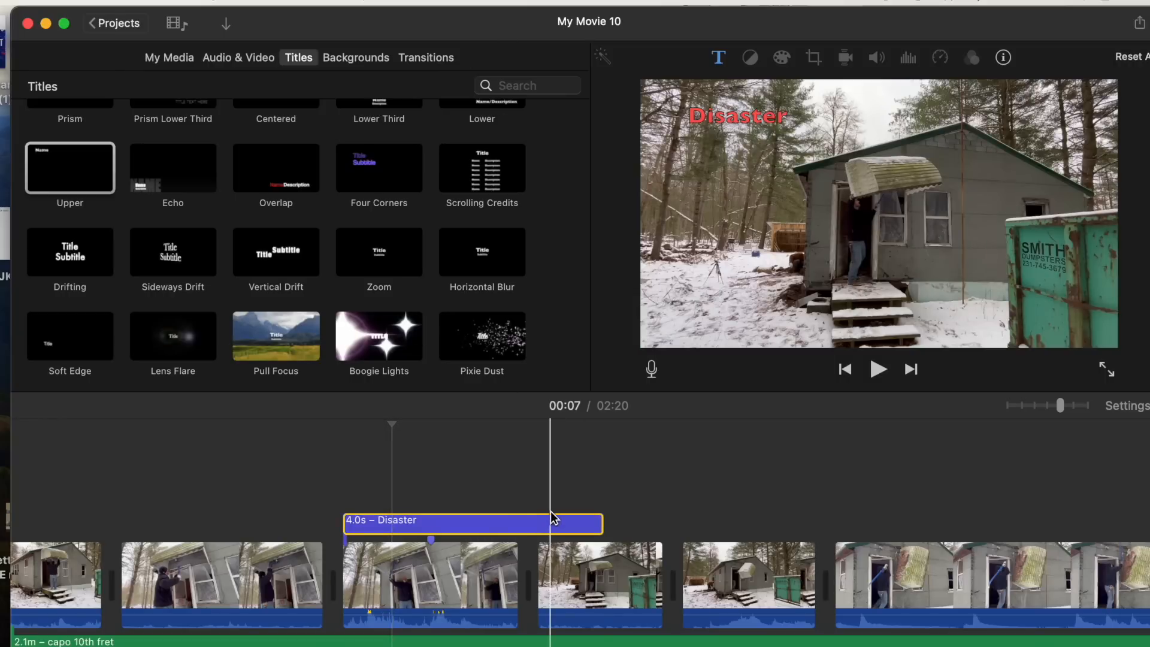
- Delete the Disaster title from the timeline
left_click(487, 521)
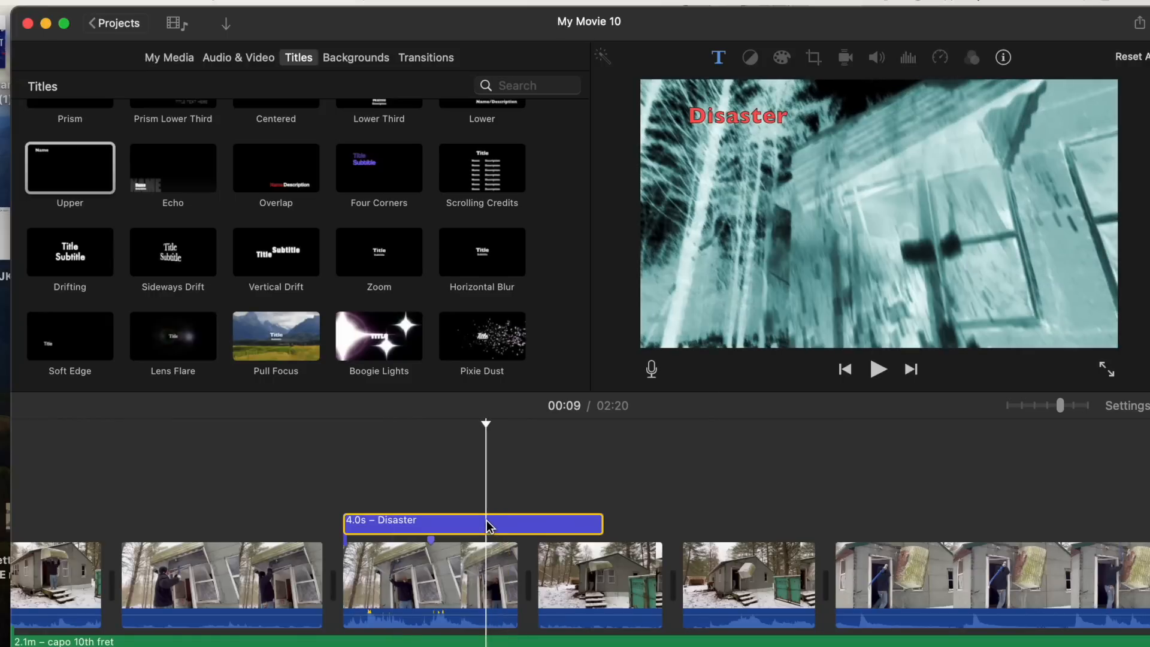
key("Delete")
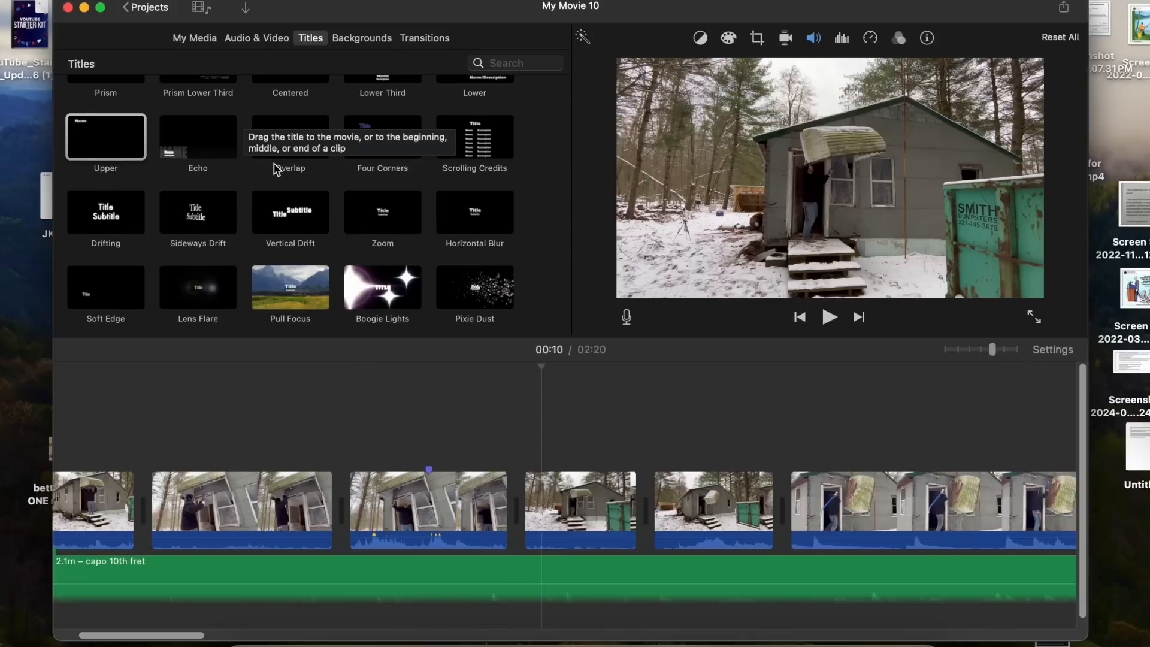
- Add an Expand Lower Third title above the snowy cabin clip at about 00:11
scroll(258, 193, "down", 2)
scroll(296, 233, "down", 3)
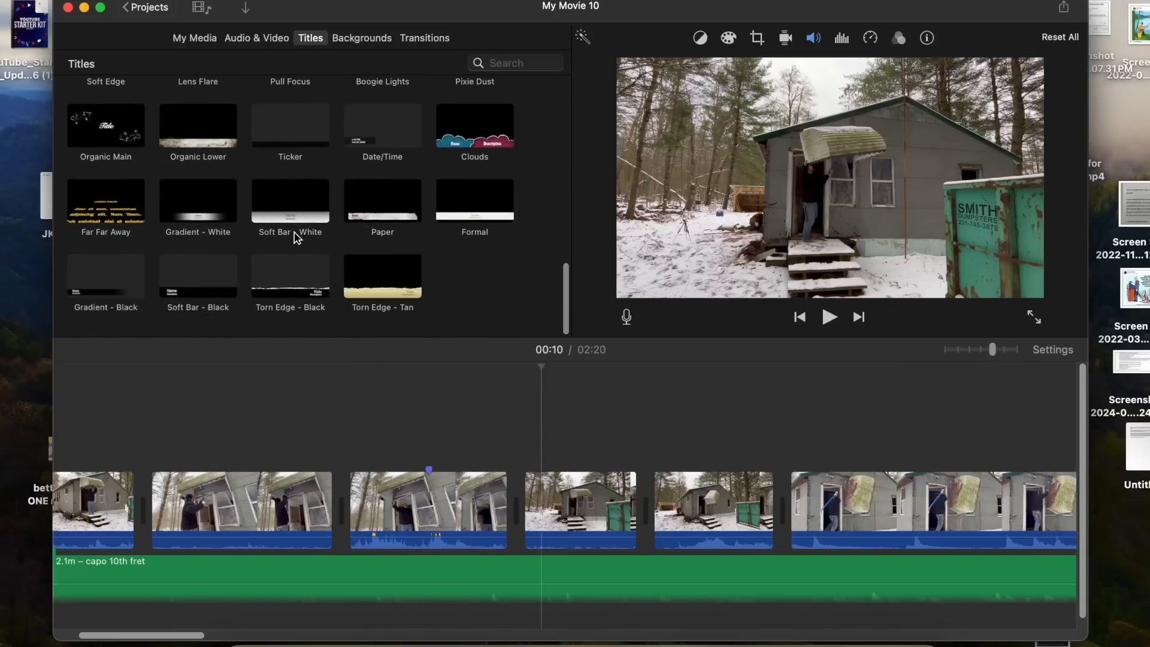
scroll(296, 236, "up", 2)
scroll(297, 238, "up", 2)
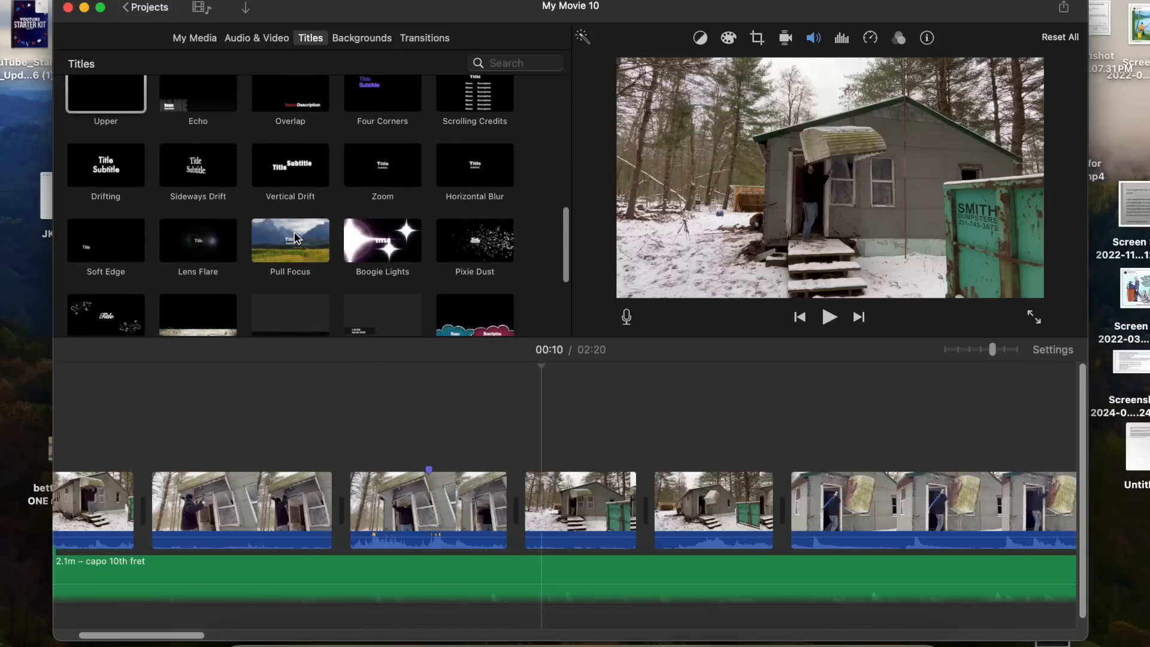
scroll(294, 238, "down", 4)
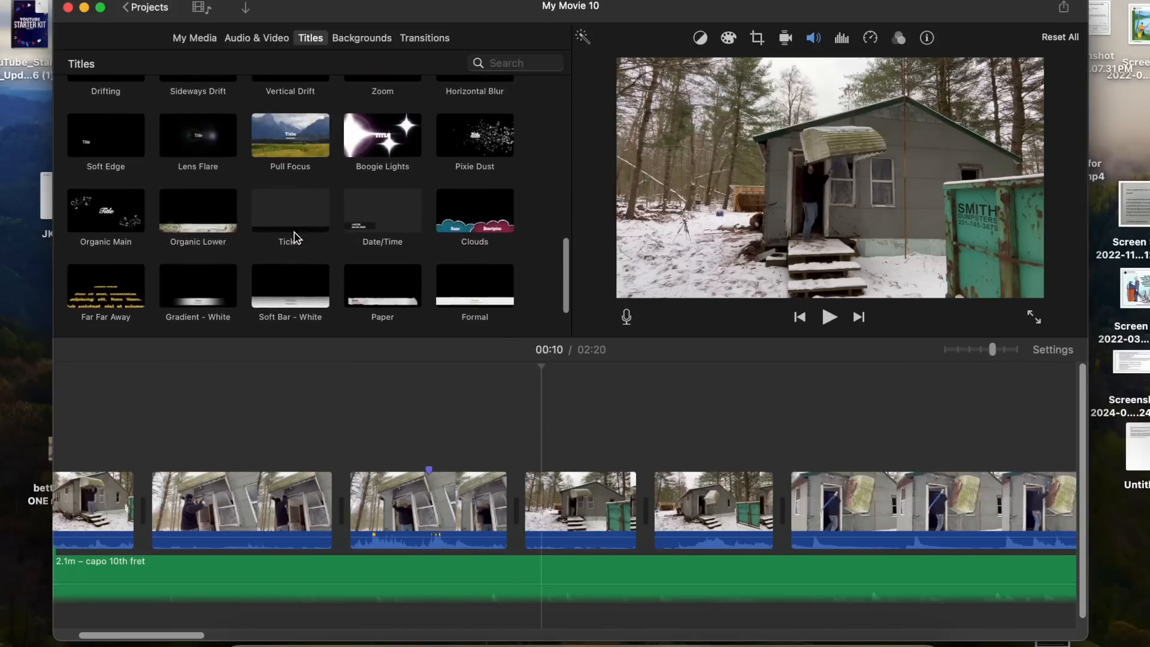
scroll(294, 238, "up", 10)
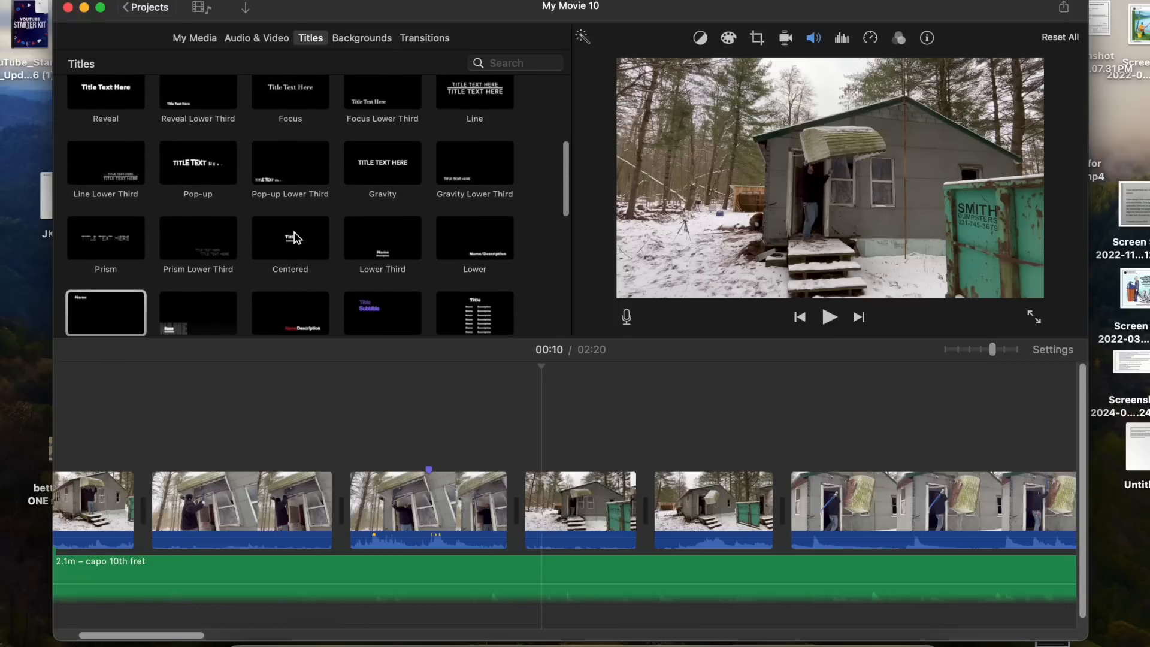
scroll(294, 238, "up", 6)
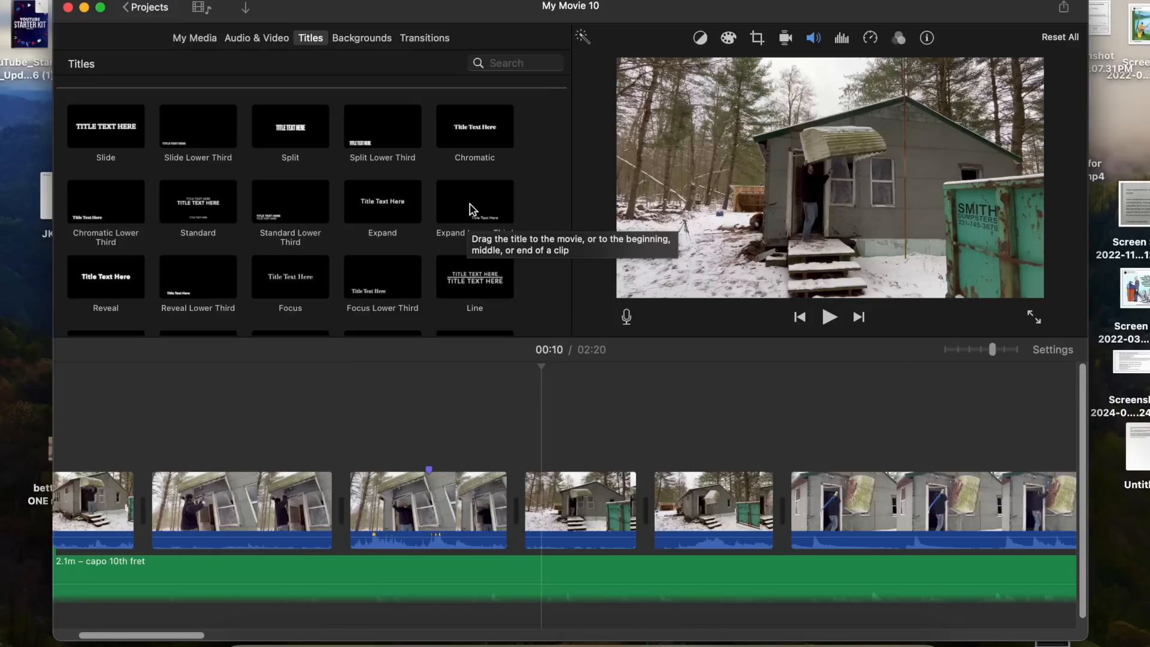
left_click_drag(473, 210, 526, 453)
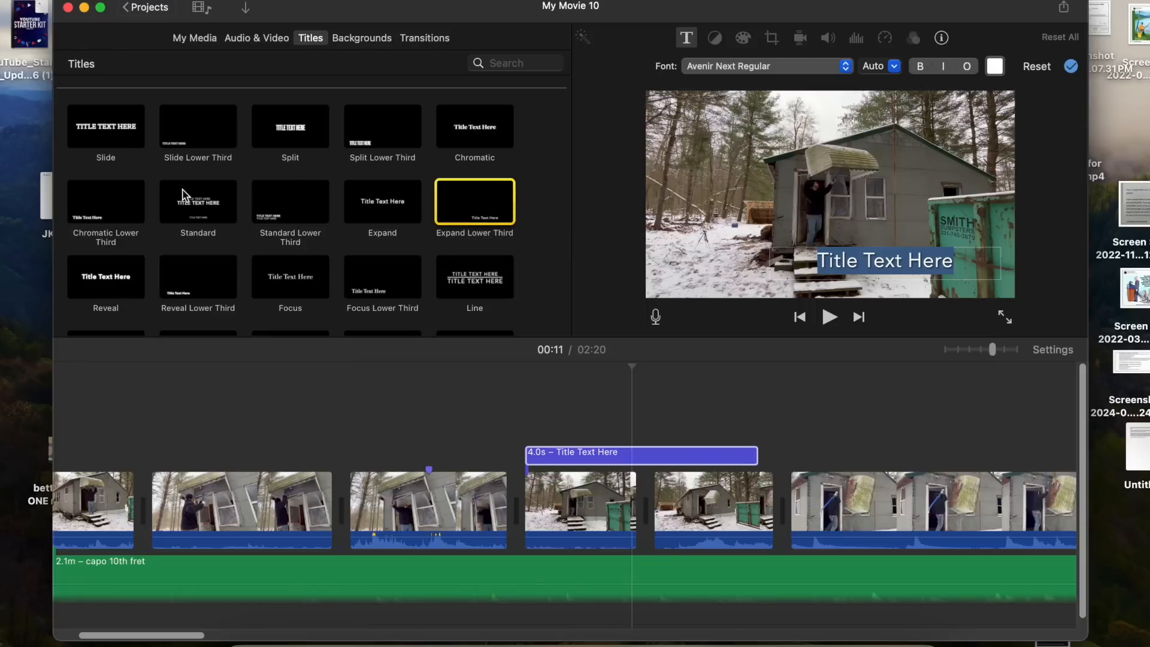
- Change the Expand Lower Third title's text to 2023
scroll(375, 265, "down", 3)
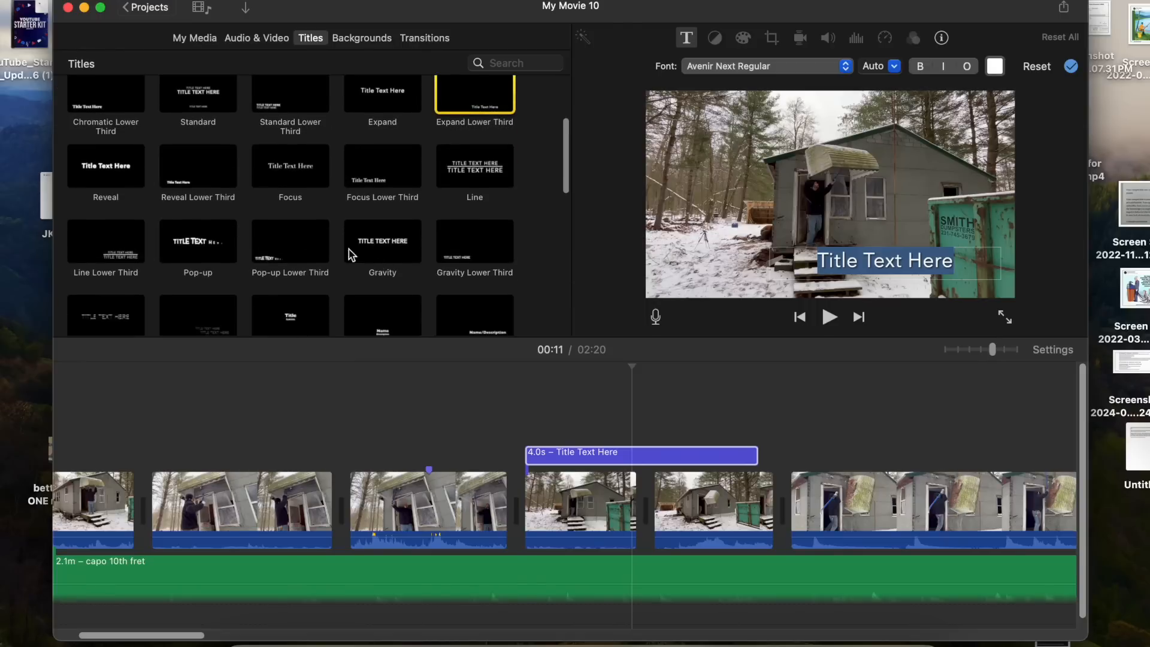
scroll(414, 263, "up", 5)
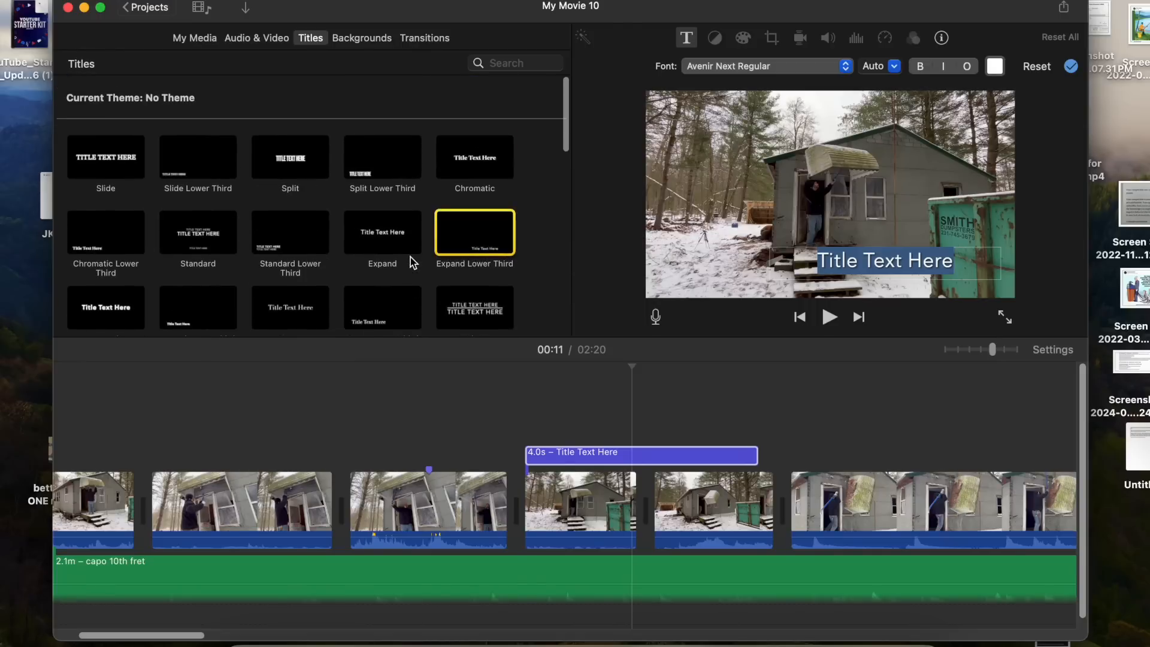
left_click(629, 458)
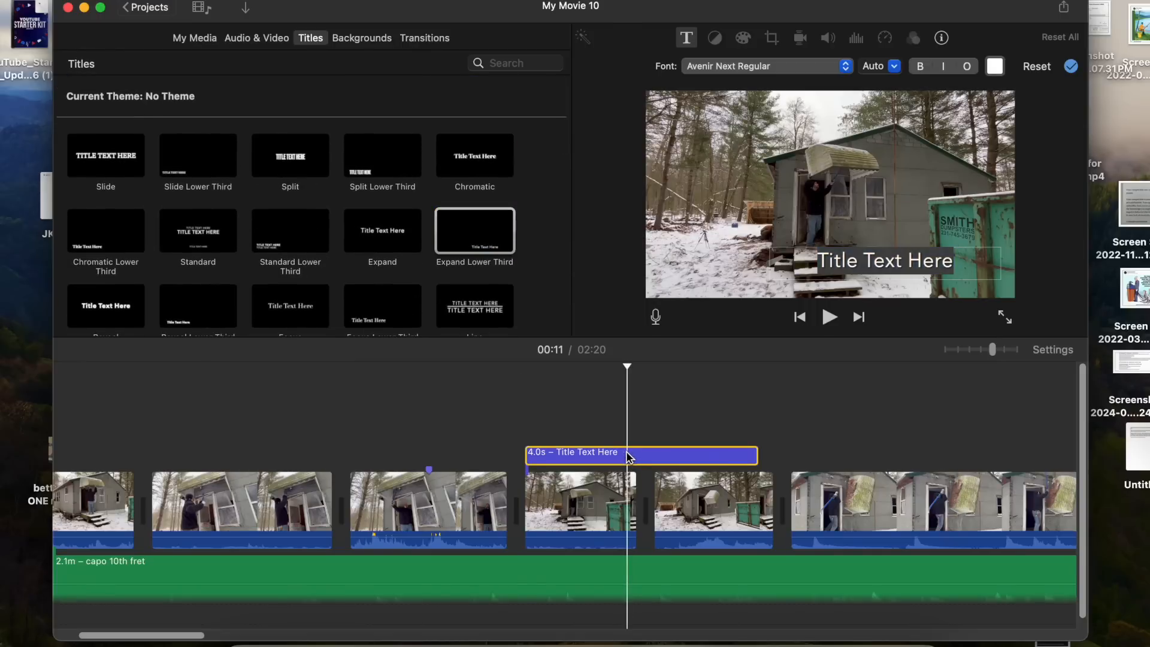
double_click(957, 258)
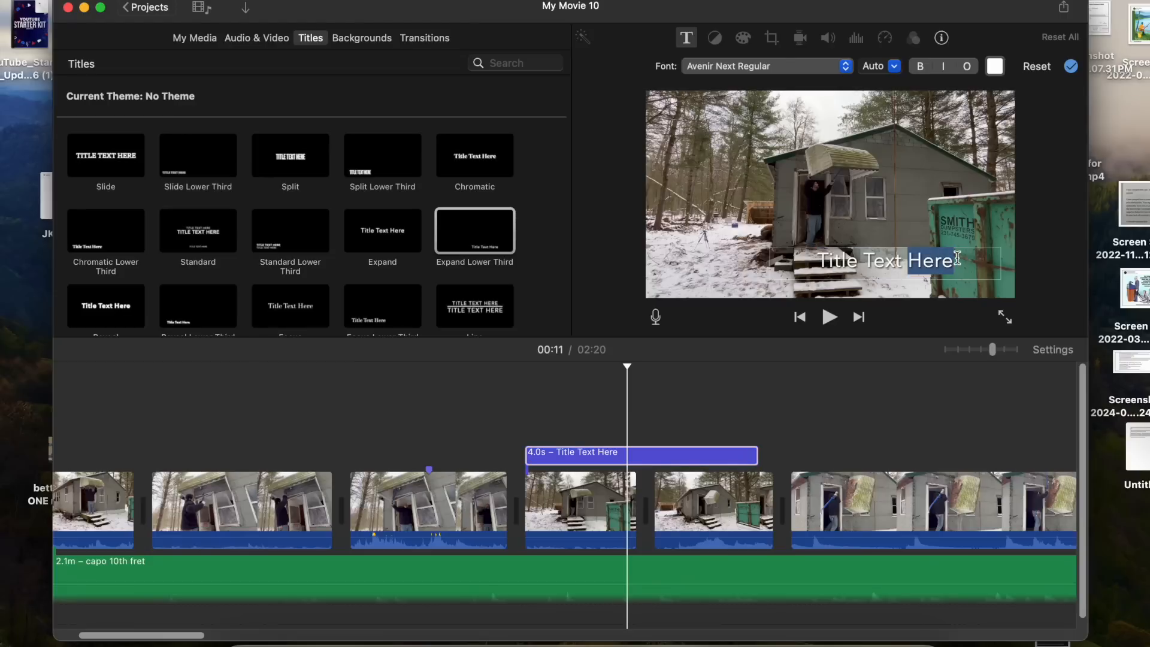
key("BackSpace")
key("BackSpace")
key("BackSpace")
key("BackSpace")
key("BackSpace")
key("BackSpace")
key("BackSpace")
key("BackSpace")
key("BackSpace")
key("BackSpace")
key("BackSpace")
key("BackSpace")
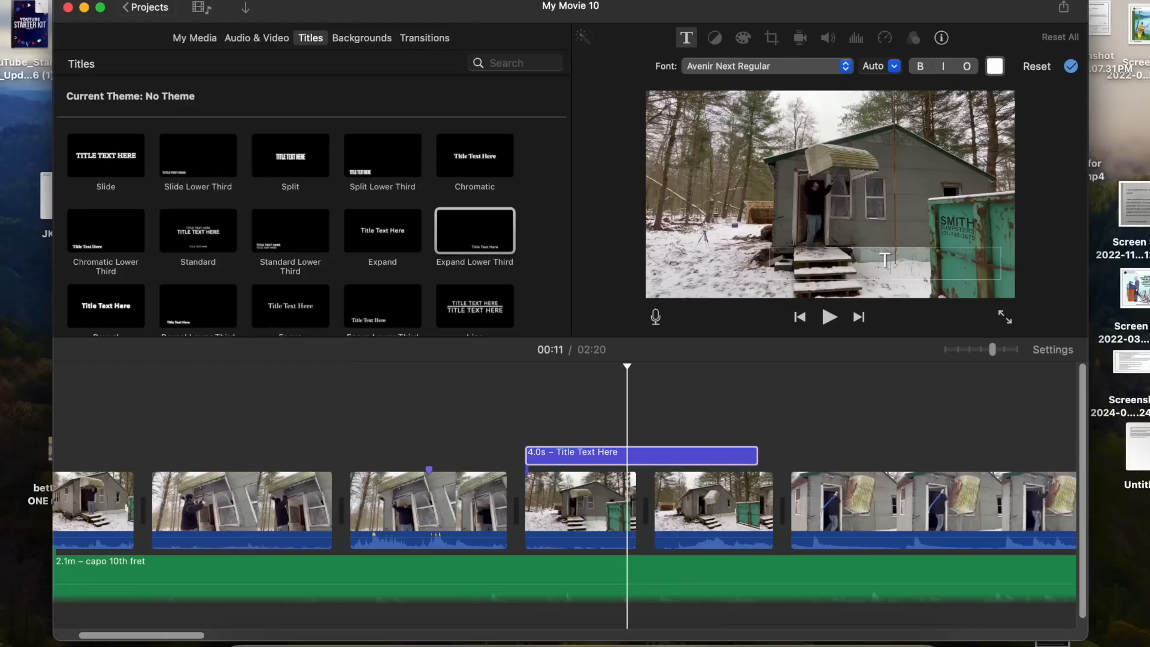
type("2023")
left_click(644, 207)
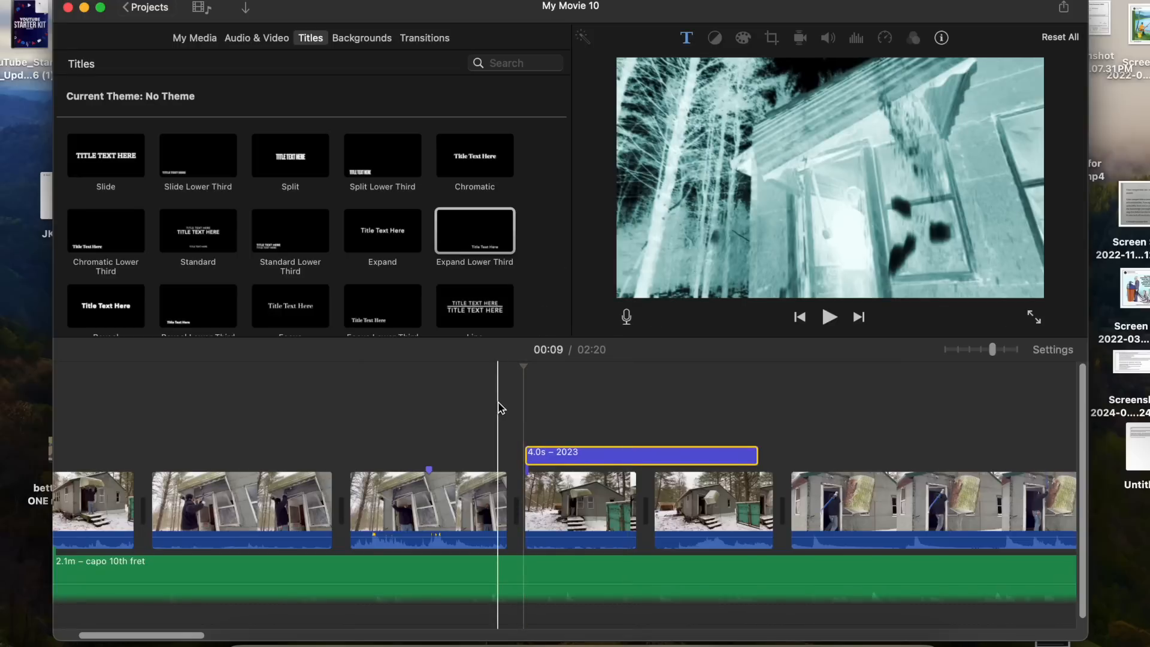
- Preview the 2023 title and delete the 2.1m – capo 10th fret music track from the timeline
key("space")
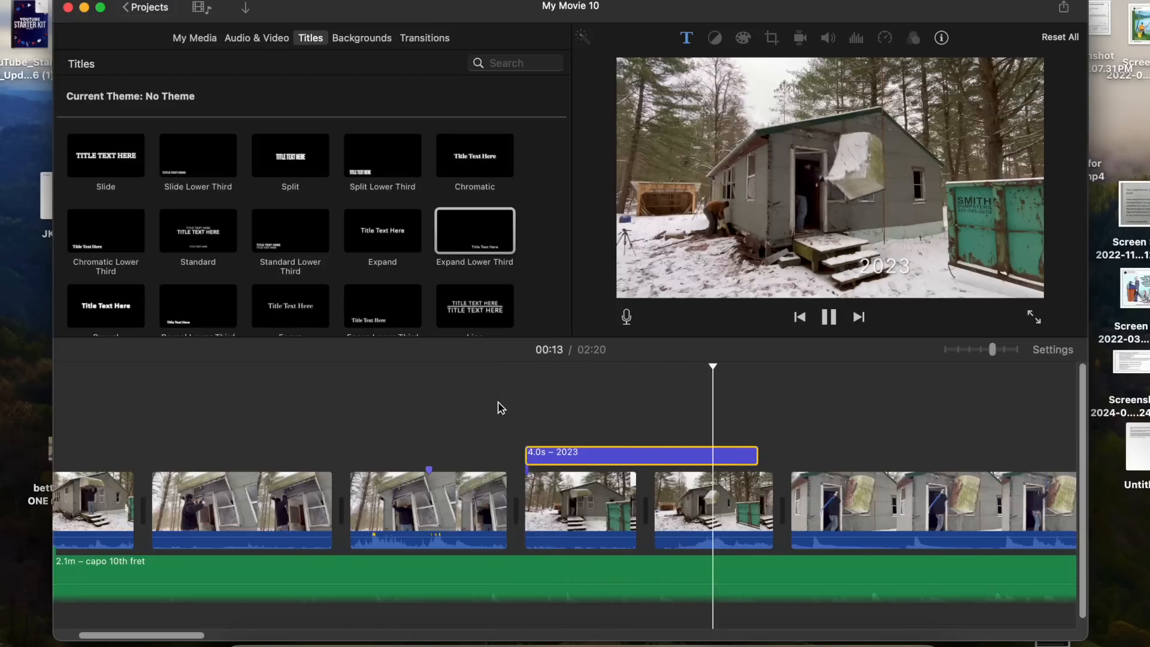
key("space")
left_click(510, 573)
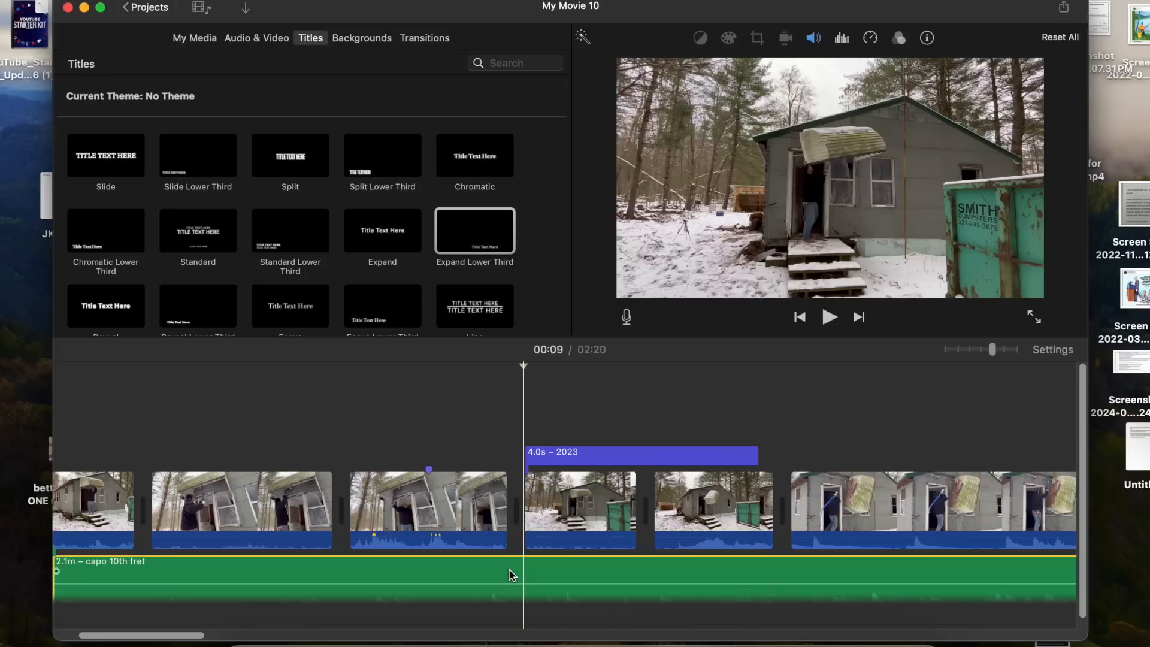
key("Delete")
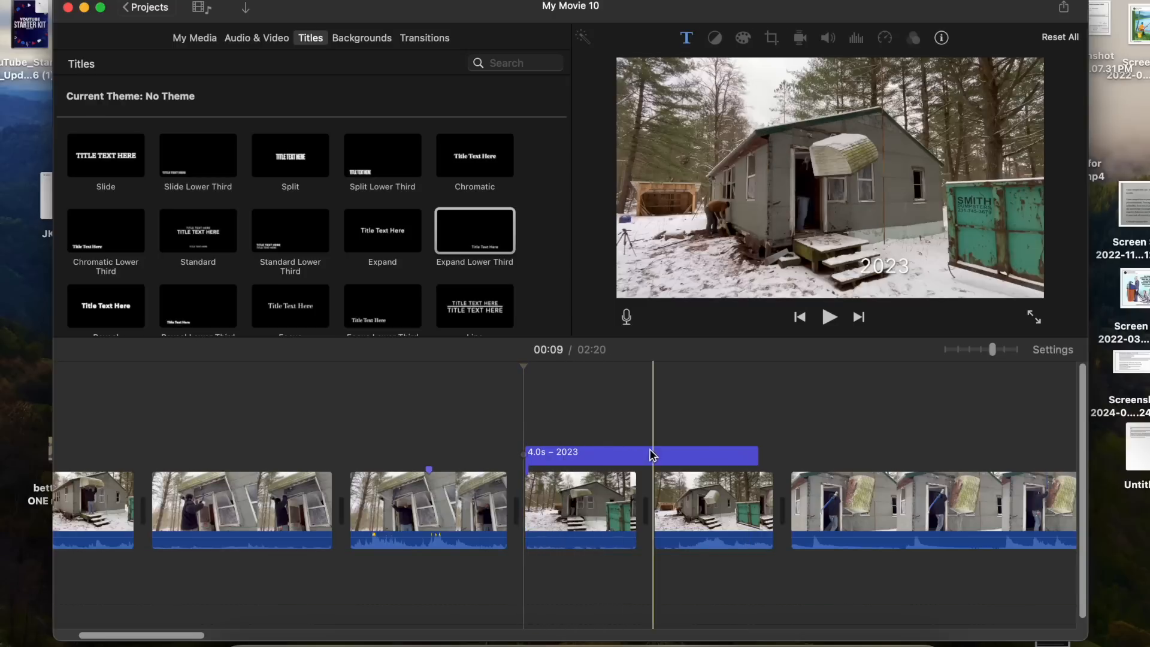
- Delete the 2023 title from the timeline
left_click(711, 455)
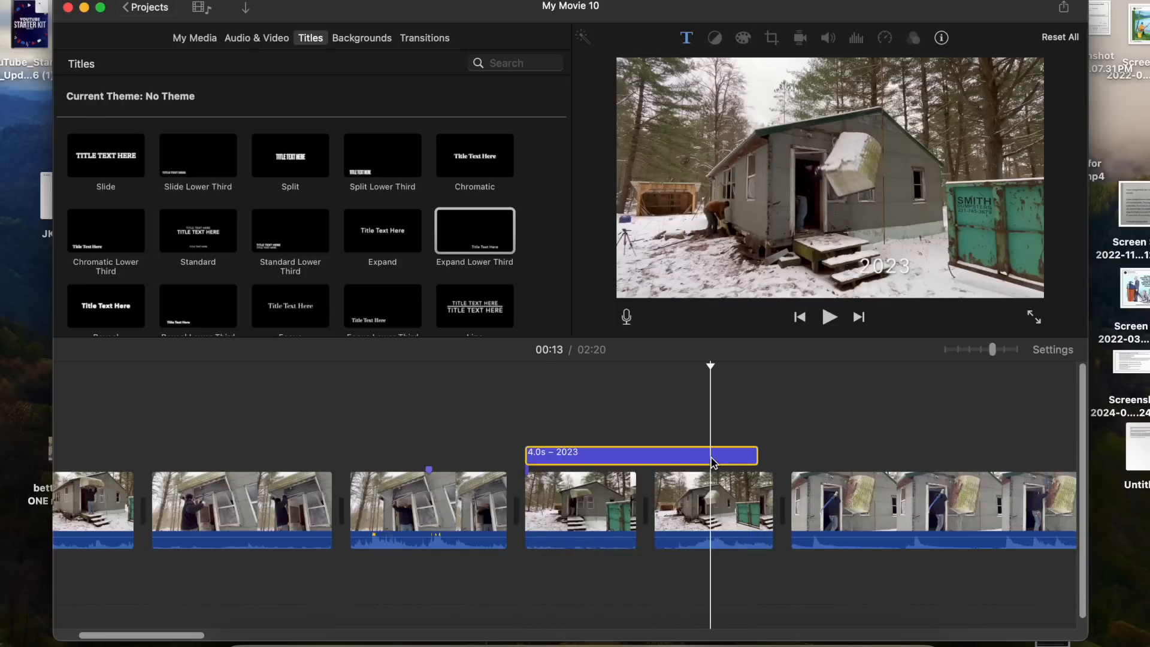
key("Delete")
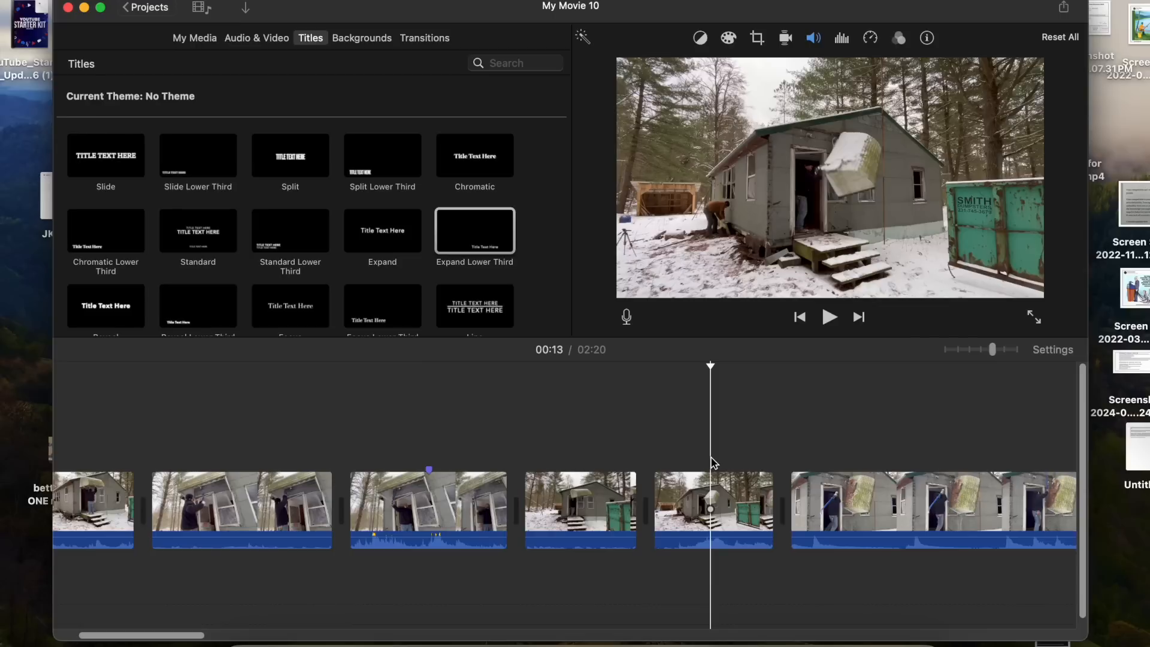
scroll(711, 462, "right", 10)
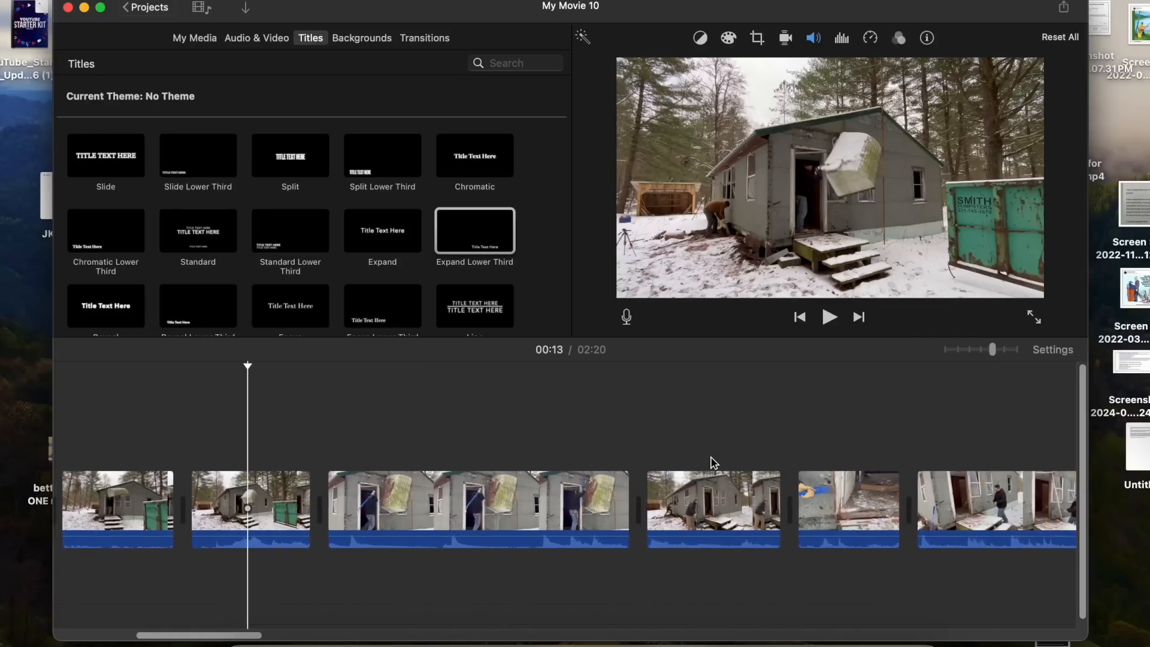
- Insert the Stars background between the second snowy cabin clip and the door-smashing clip, trimming it to about 1.0 s
scroll(396, 436, "left", 3)
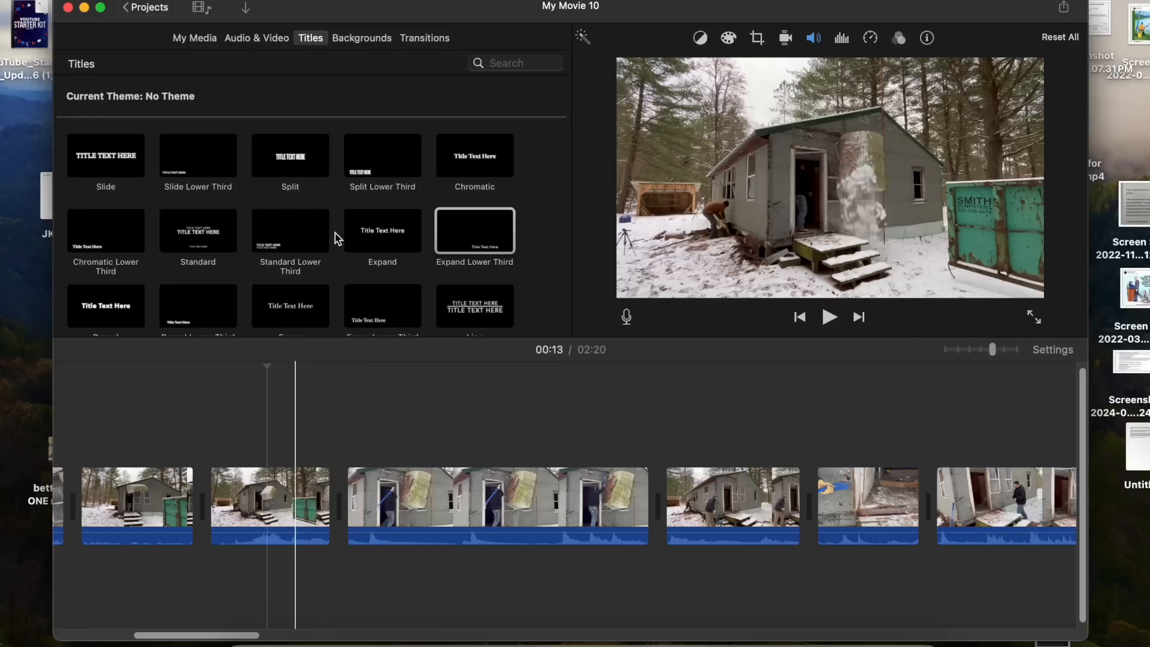
left_click(371, 43)
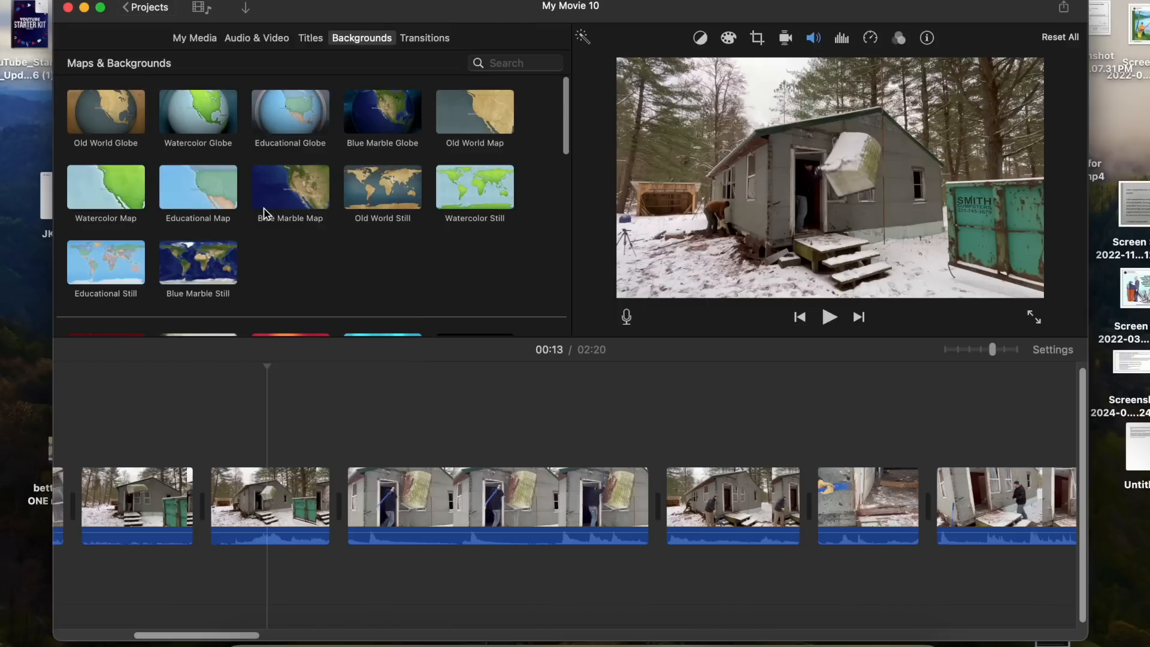
scroll(263, 209, "down", 5)
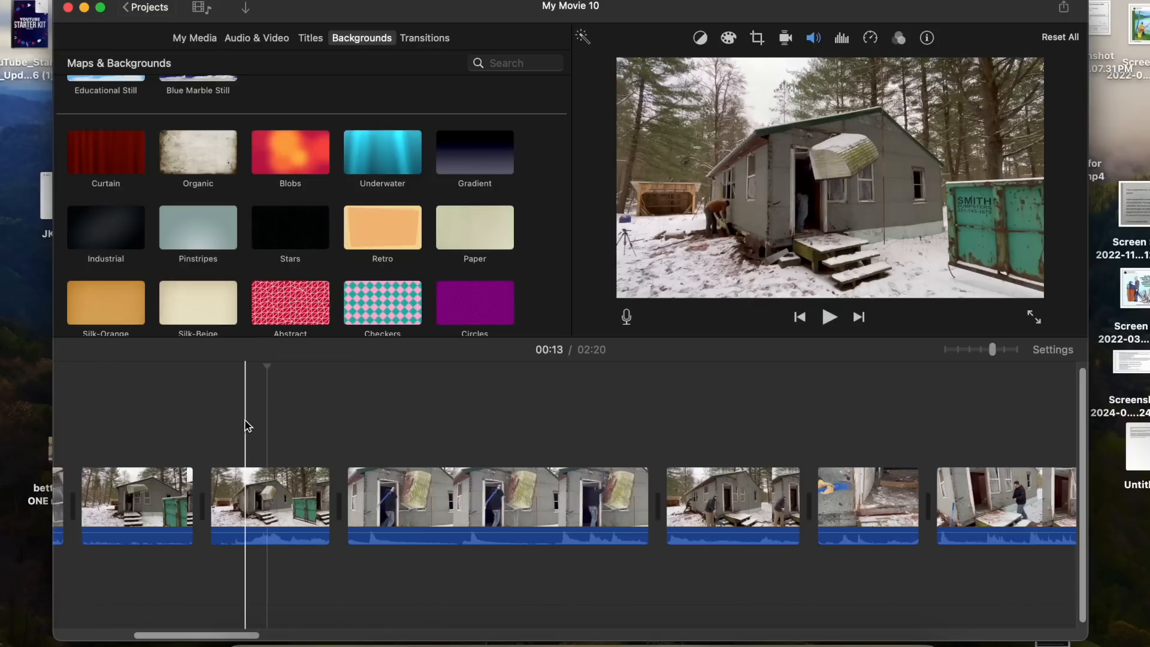
key("space")
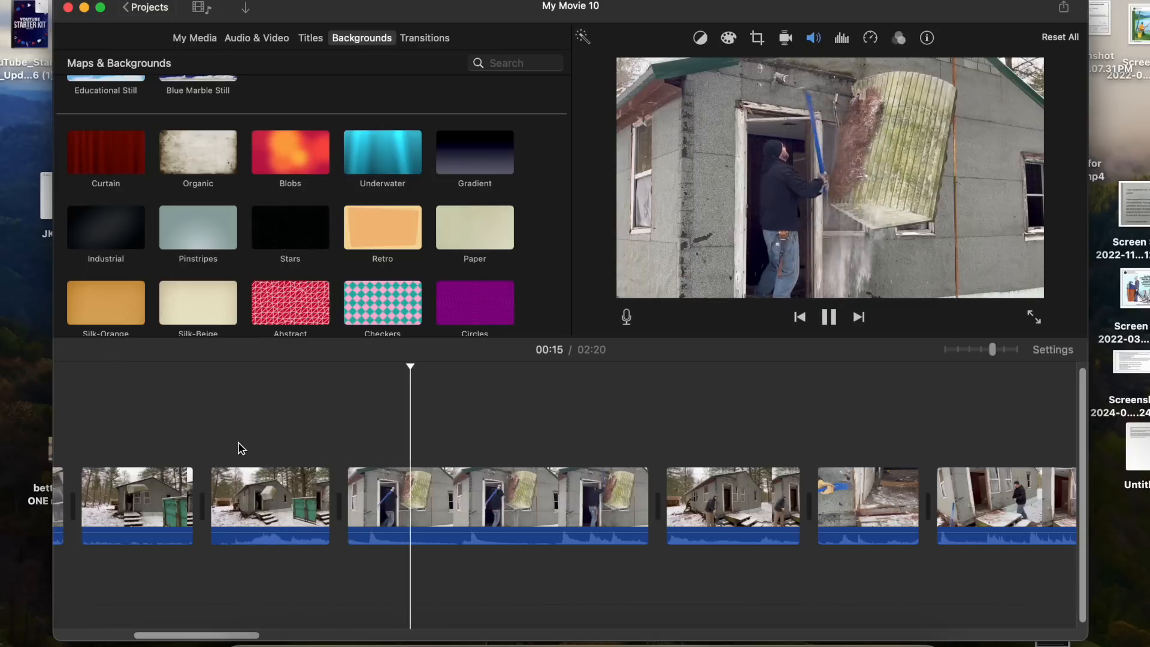
key("space")
left_click(291, 229)
left_click_drag(291, 230, 350, 497)
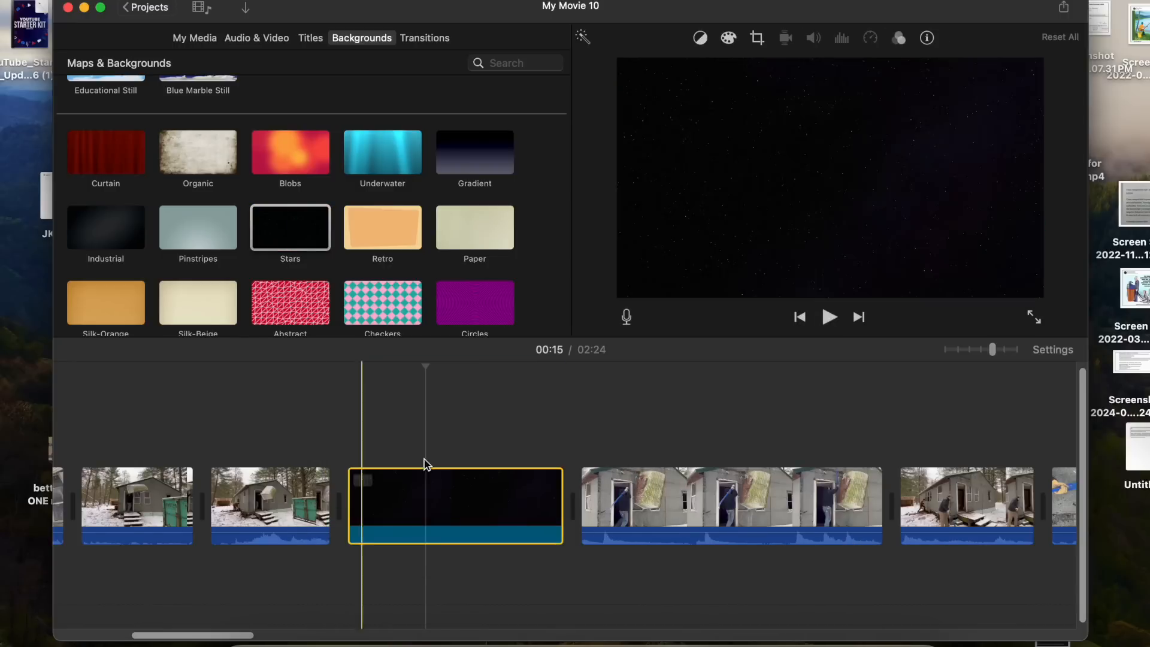
left_click_drag(562, 477, 391, 482)
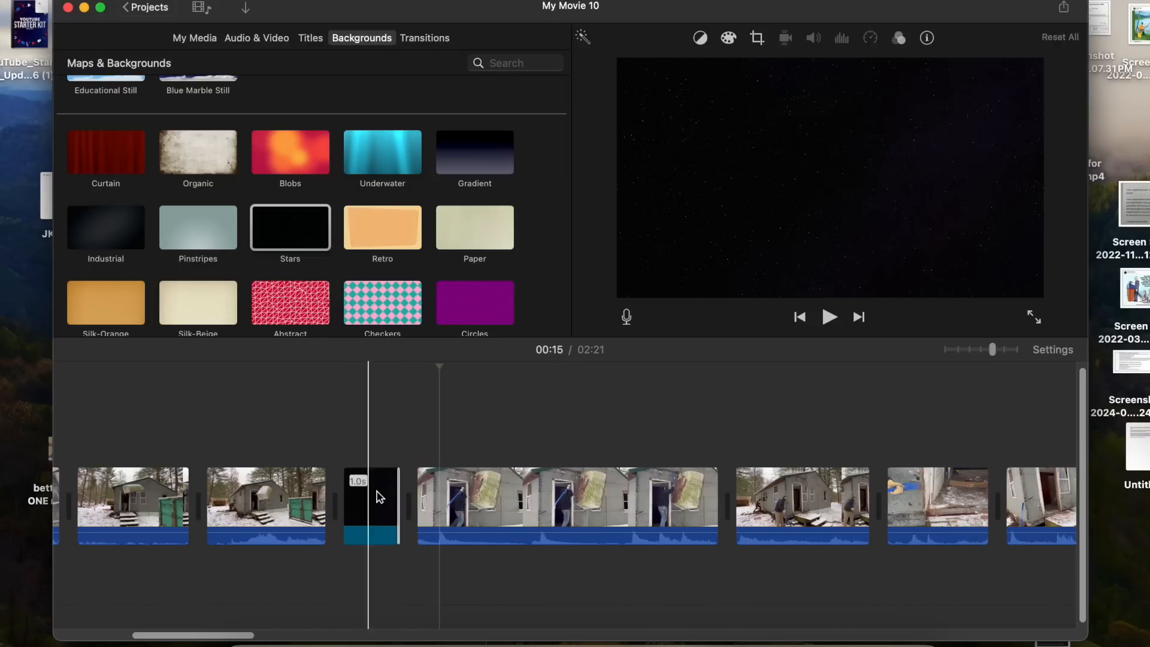
- Preview the Stars background and lengthen it to about 2.0 s
key("space")
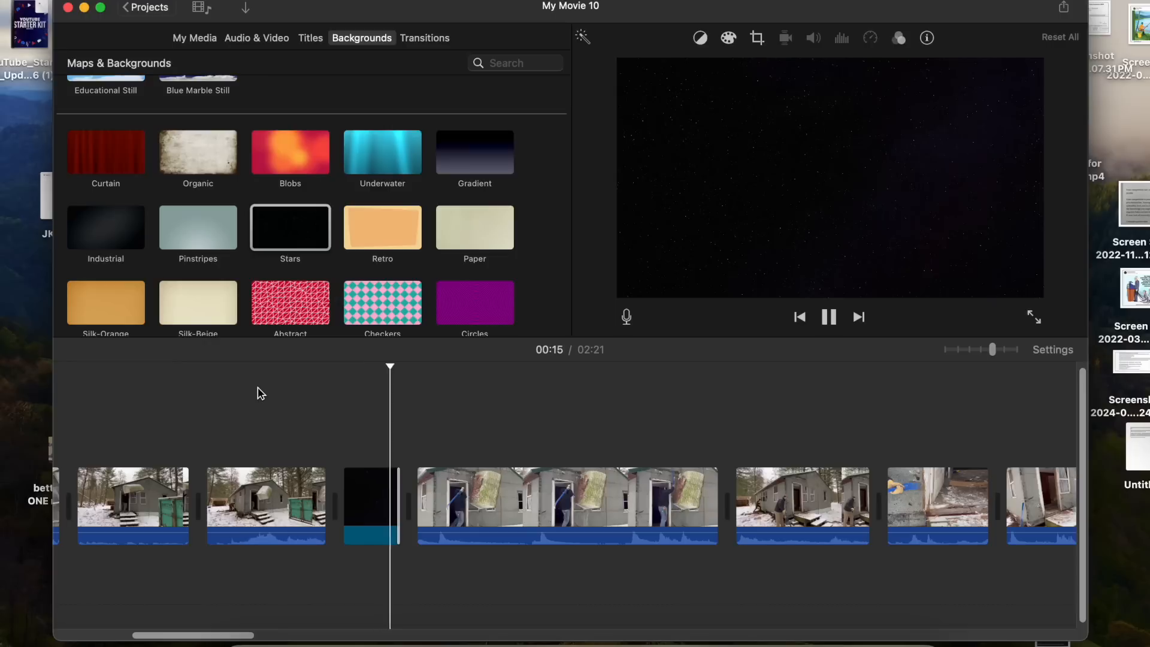
key("space")
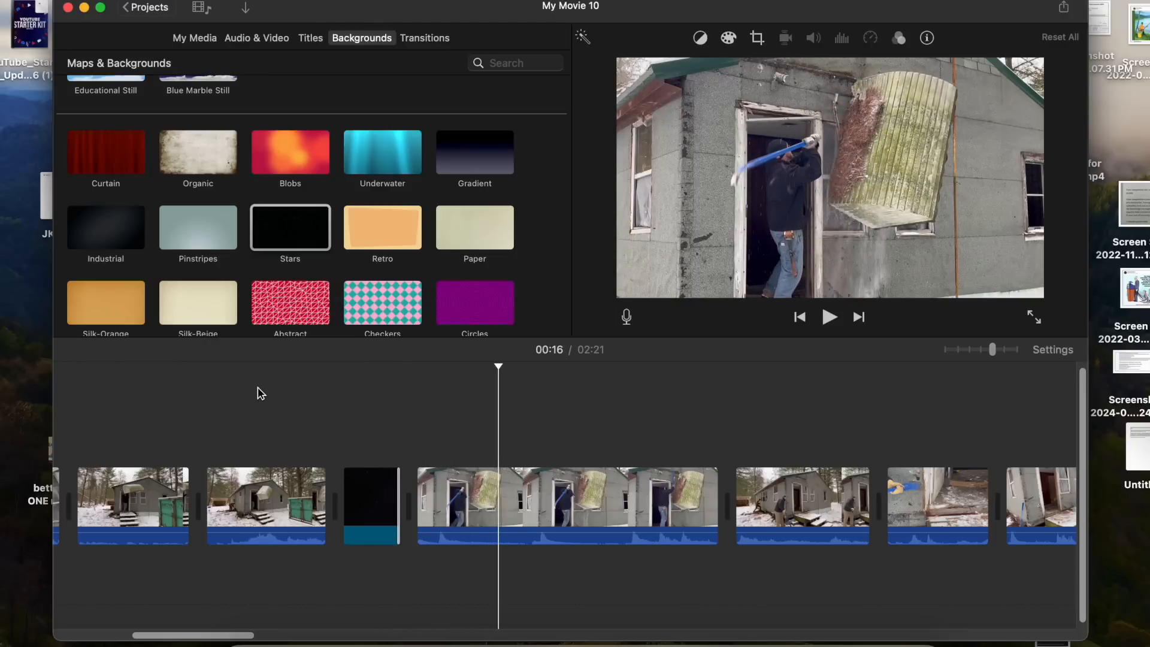
left_click_drag(397, 496, 385, 496)
key("space")
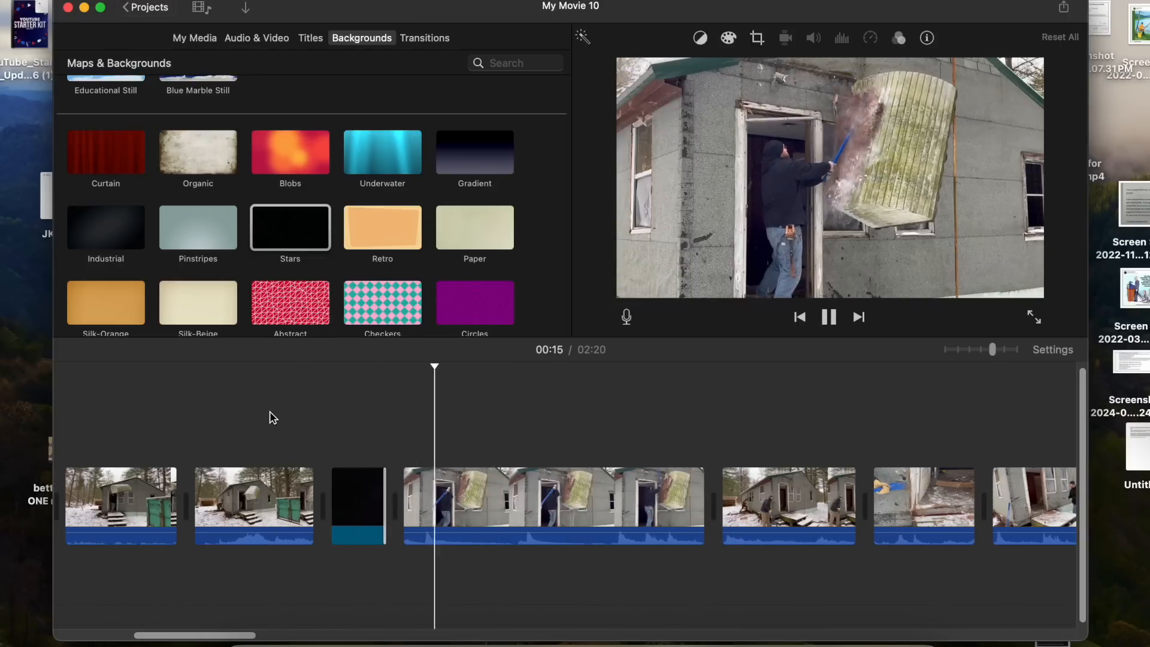
key("space")
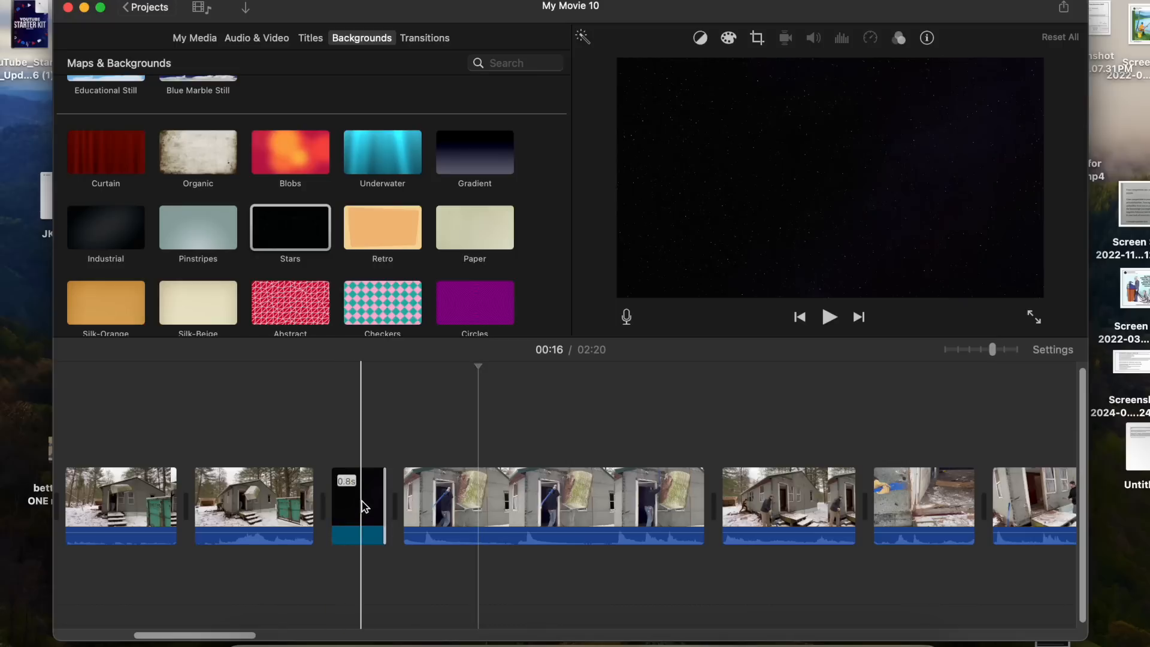
left_click_drag(376, 495, 452, 496)
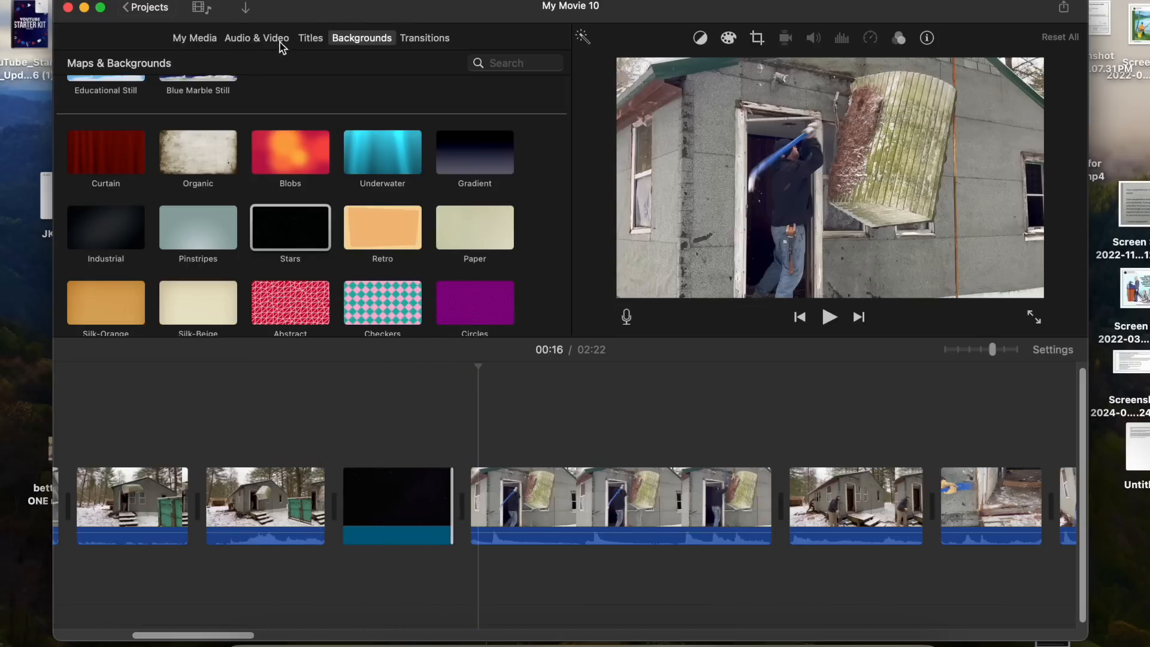
- Add an Expand Lower Third title over the Stars background reading ......20 minutes later
left_click(309, 39)
left_click_drag(473, 222, 339, 401)
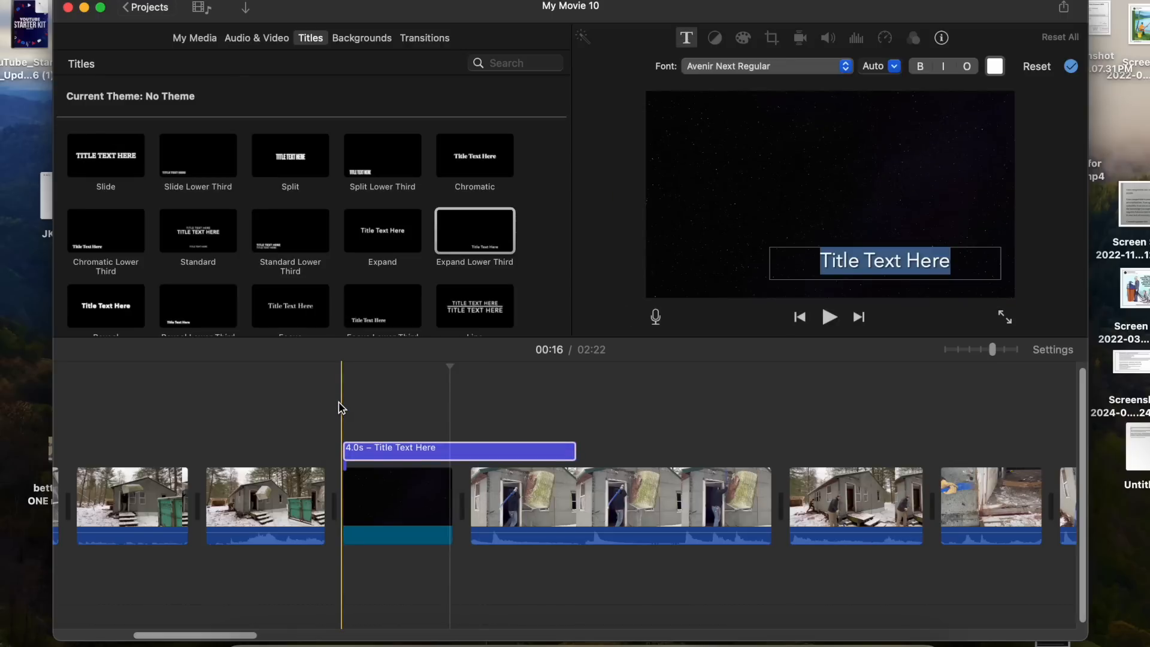
type("..")
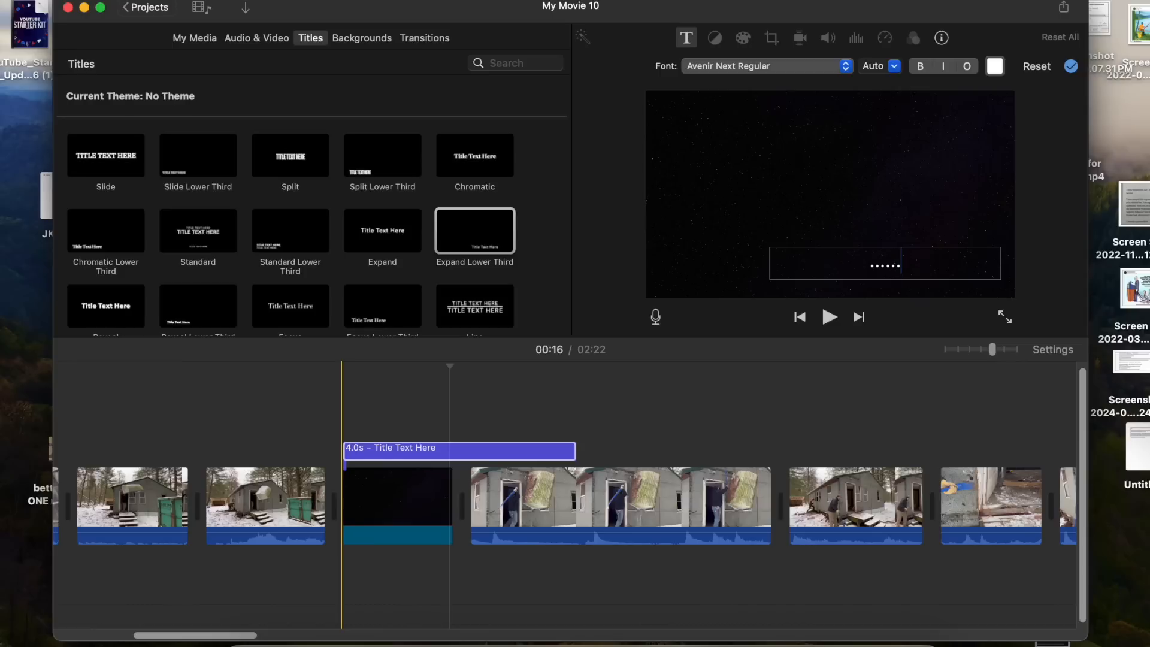
type("....20 minutes later")
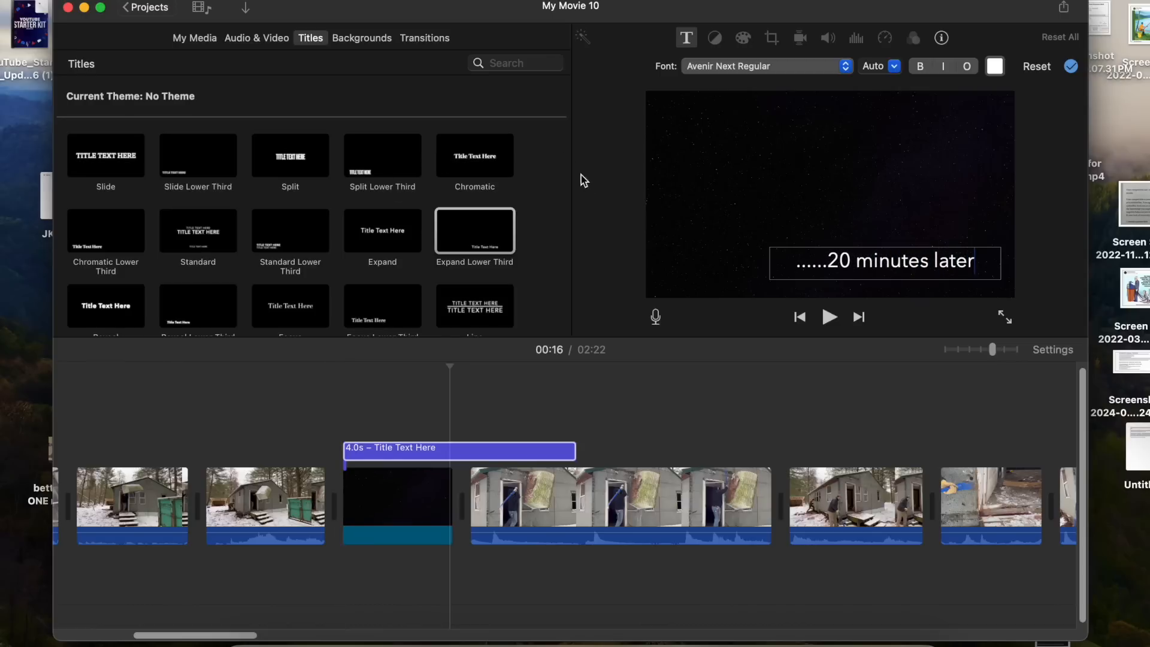
- Preview the title over the background and delete the Stars background clip
left_click(601, 181)
left_click(275, 419)
key("space")
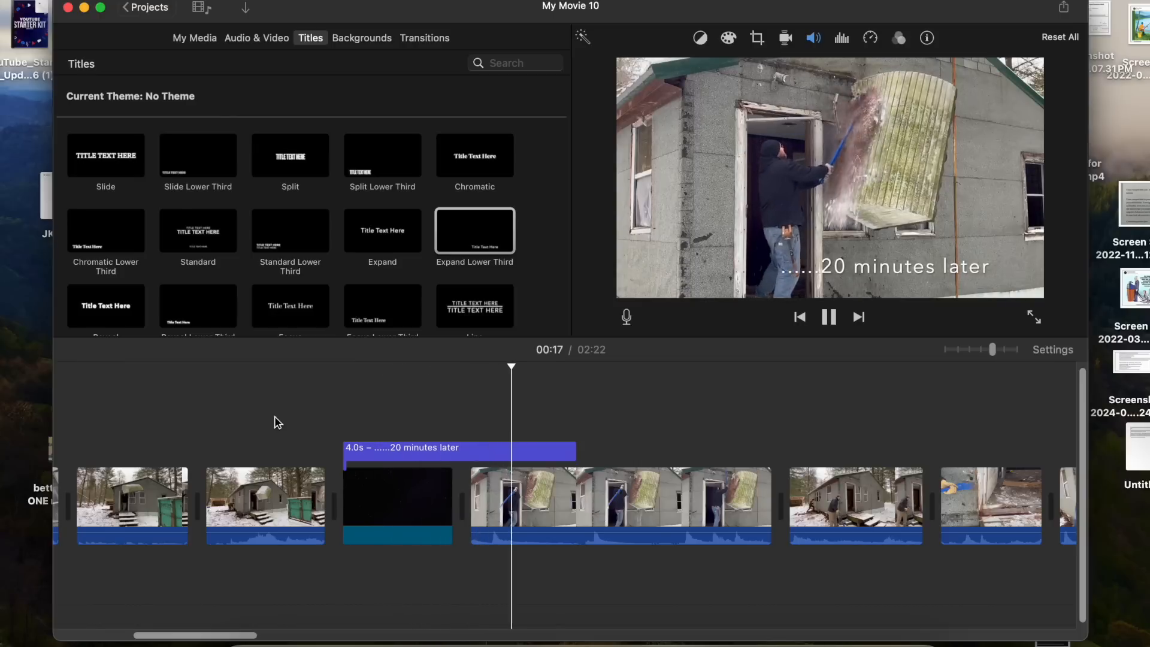
key("space")
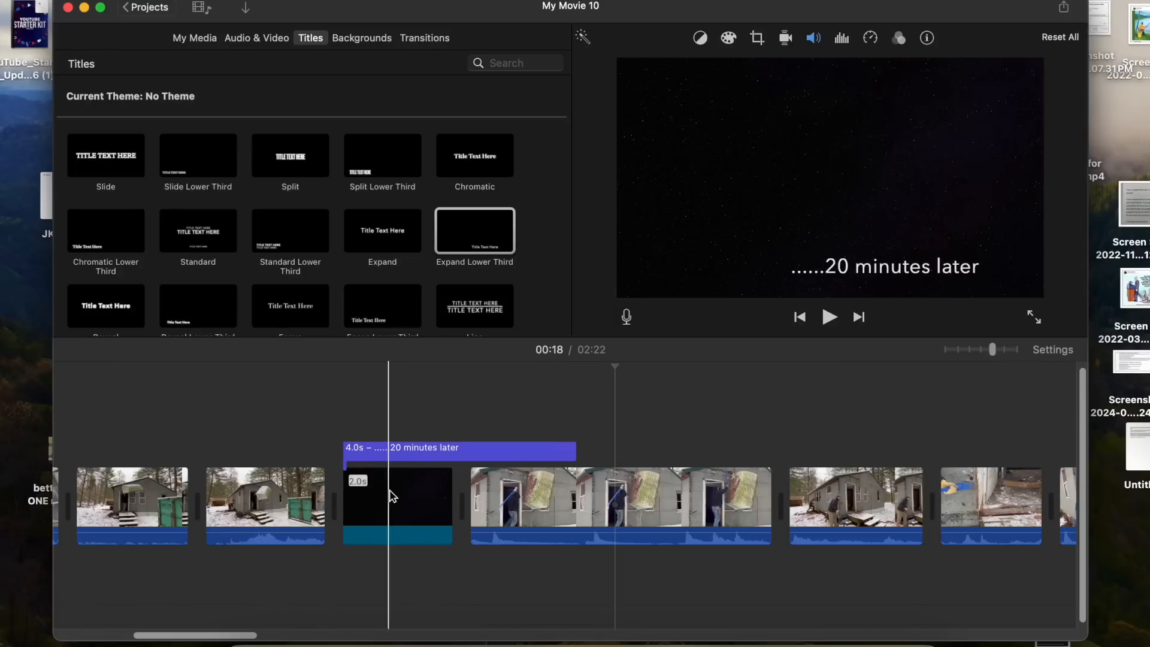
left_click(390, 494)
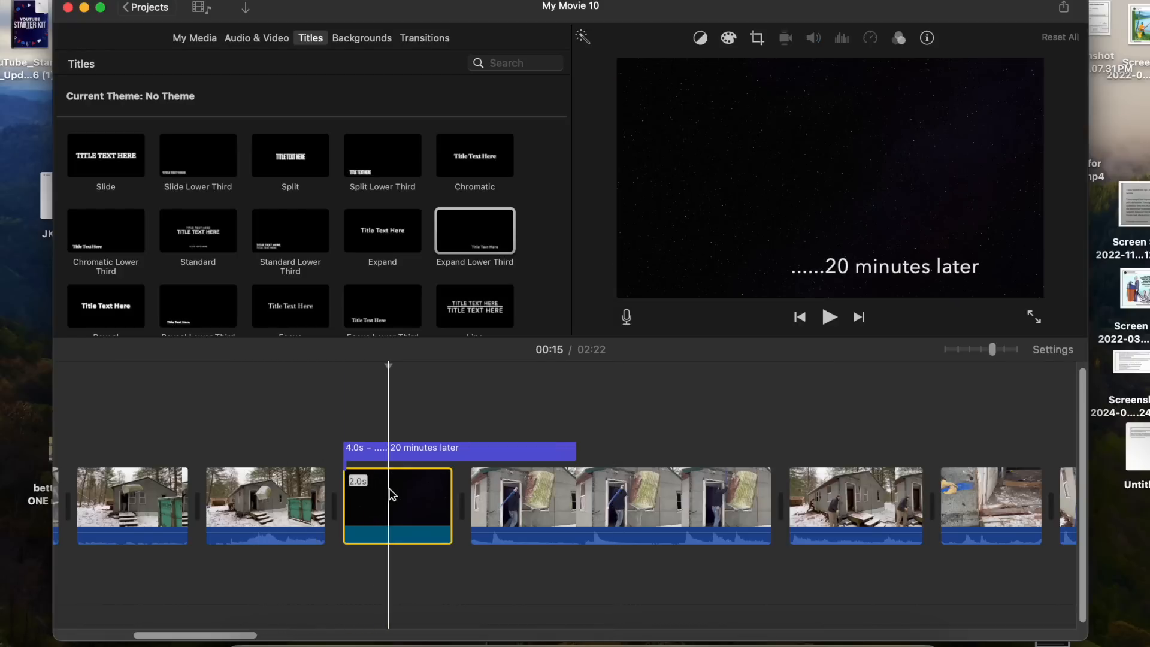
key("Delete")
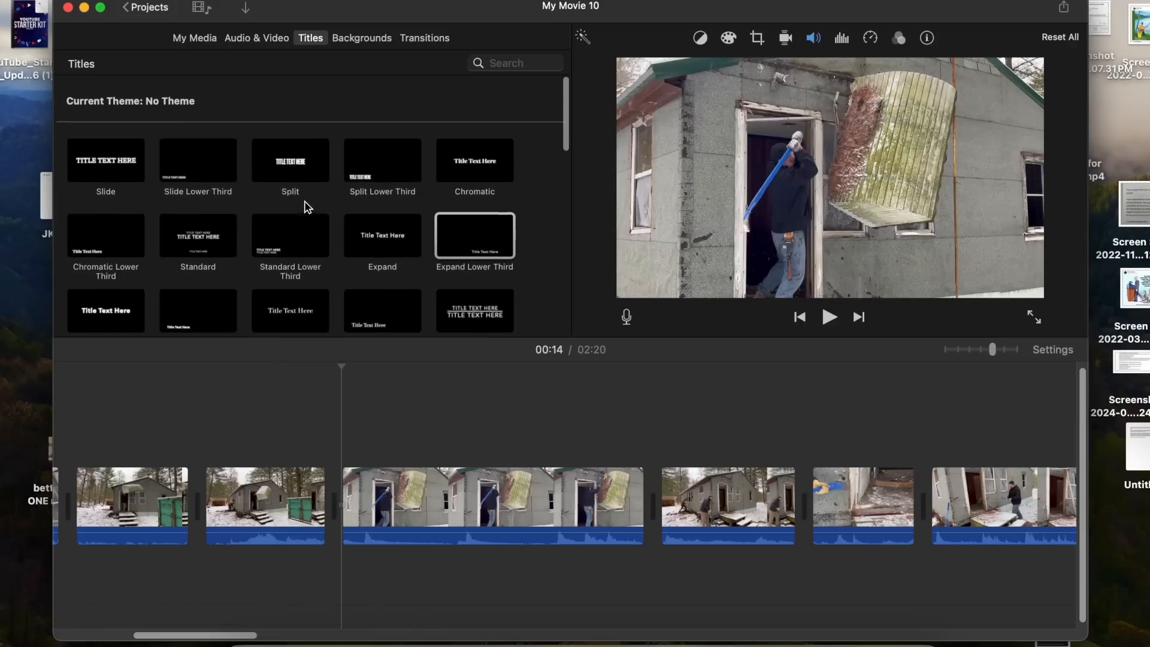
- Add a Cross Dissolve transition between the second snowy cabin clip and the door-smashing clip and preview it
left_click(357, 38)
scroll(325, 271, "down", 10)
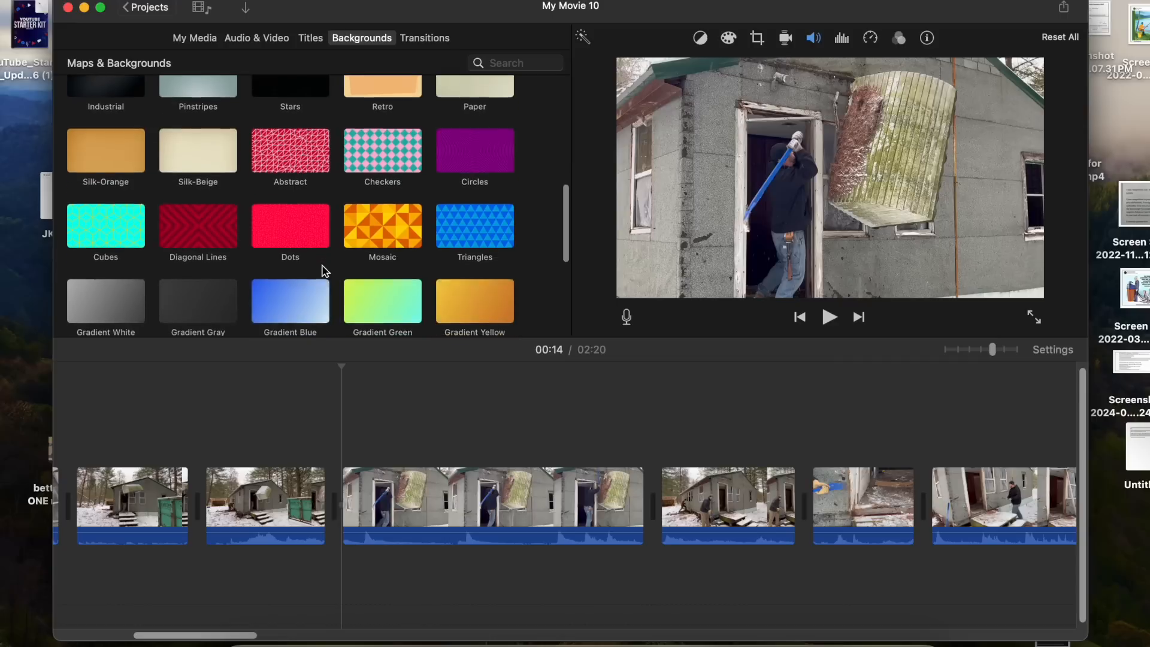
scroll(325, 270, "up", 10)
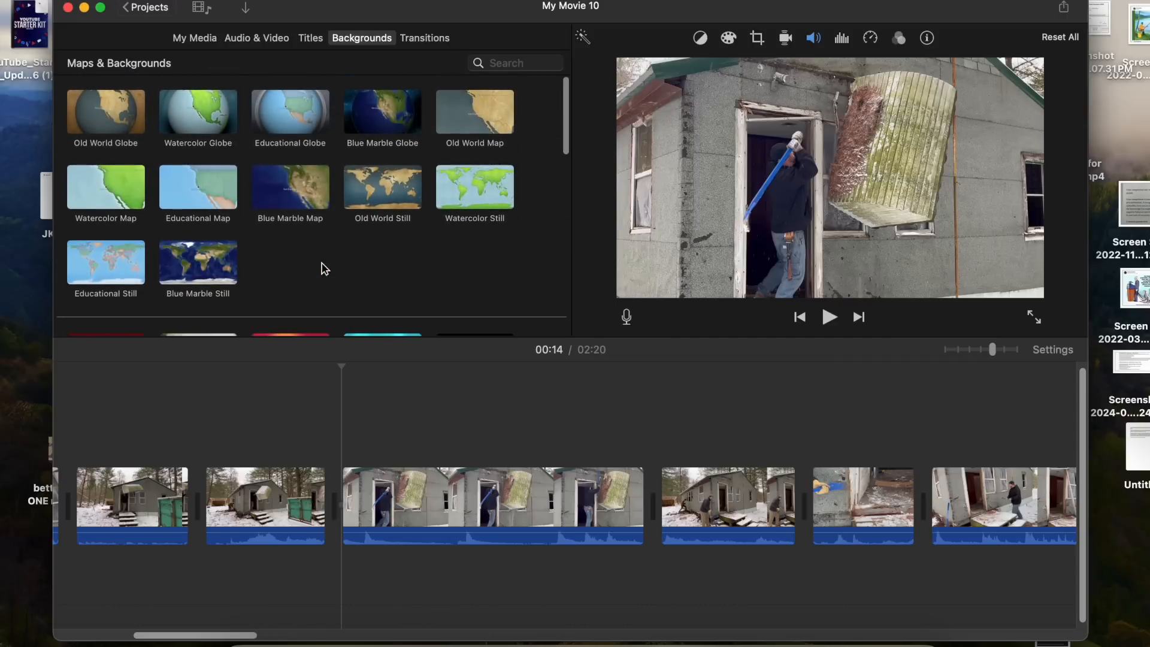
left_click(428, 39)
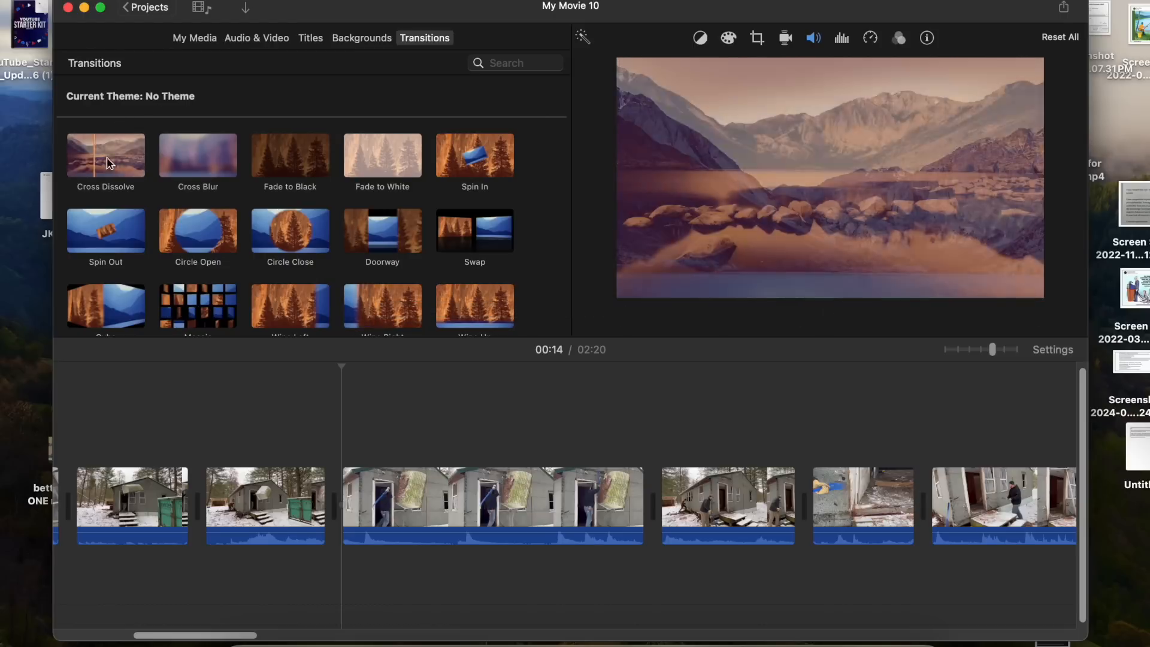
left_click_drag(106, 156, 311, 517)
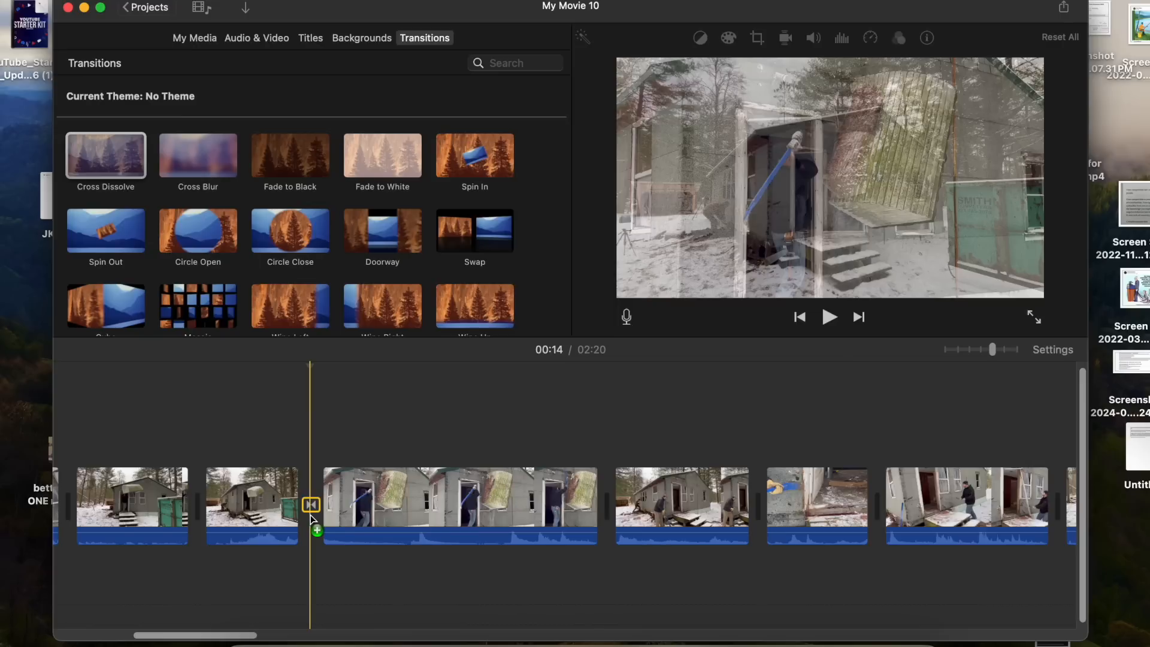
left_click_drag(311, 518, 311, 518)
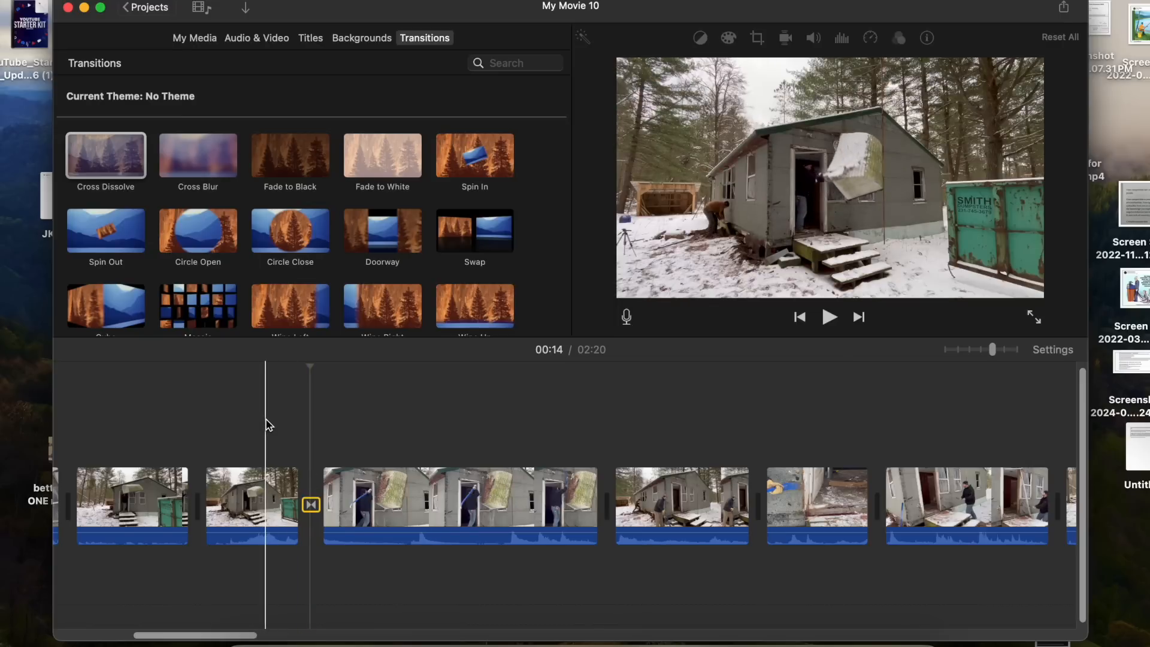
key("space")
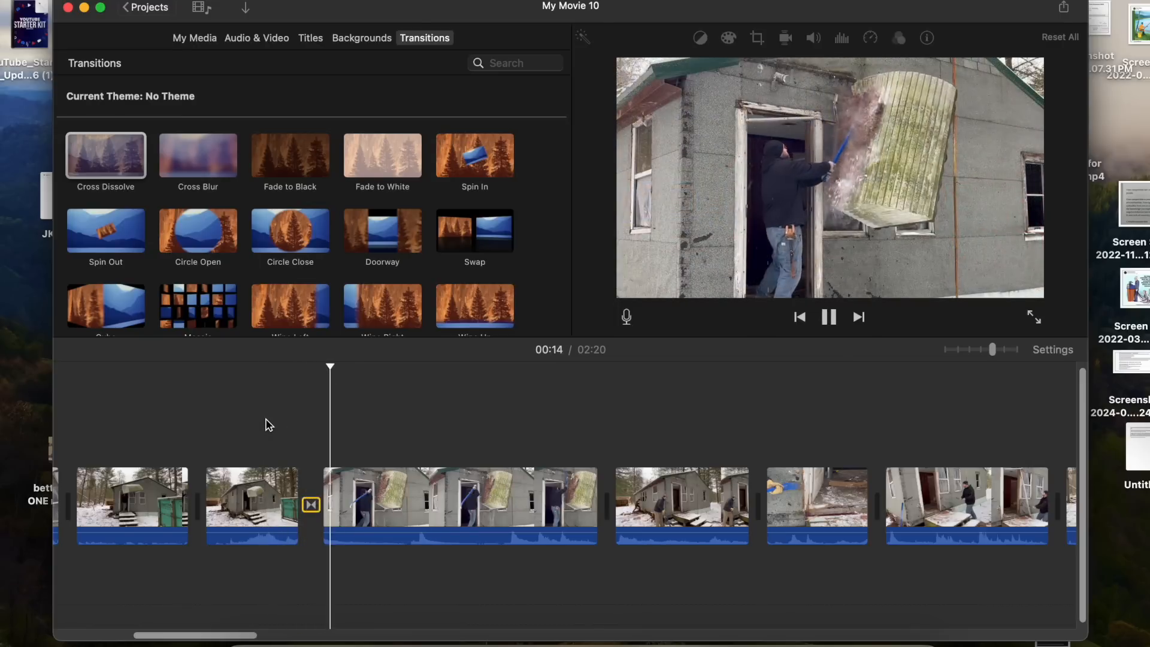
key("space")
- Replace the Cross Dissolve transition with a Cross Blur transition and preview it
left_click(312, 507)
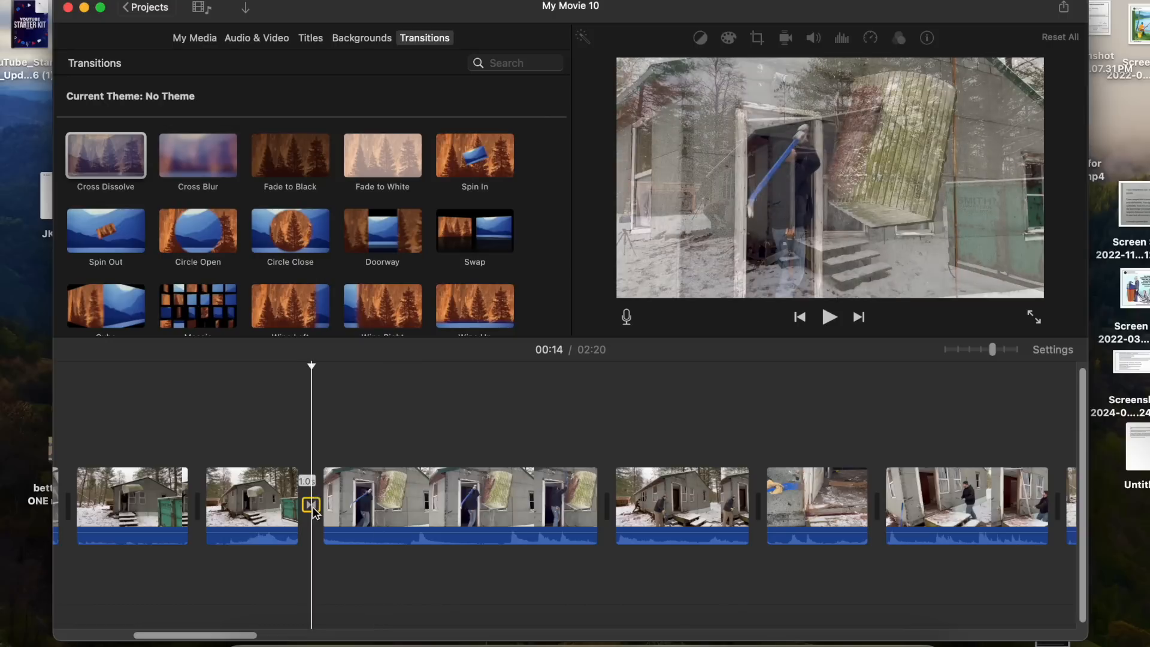
key("Delete")
left_click_drag(211, 161, 311, 504)
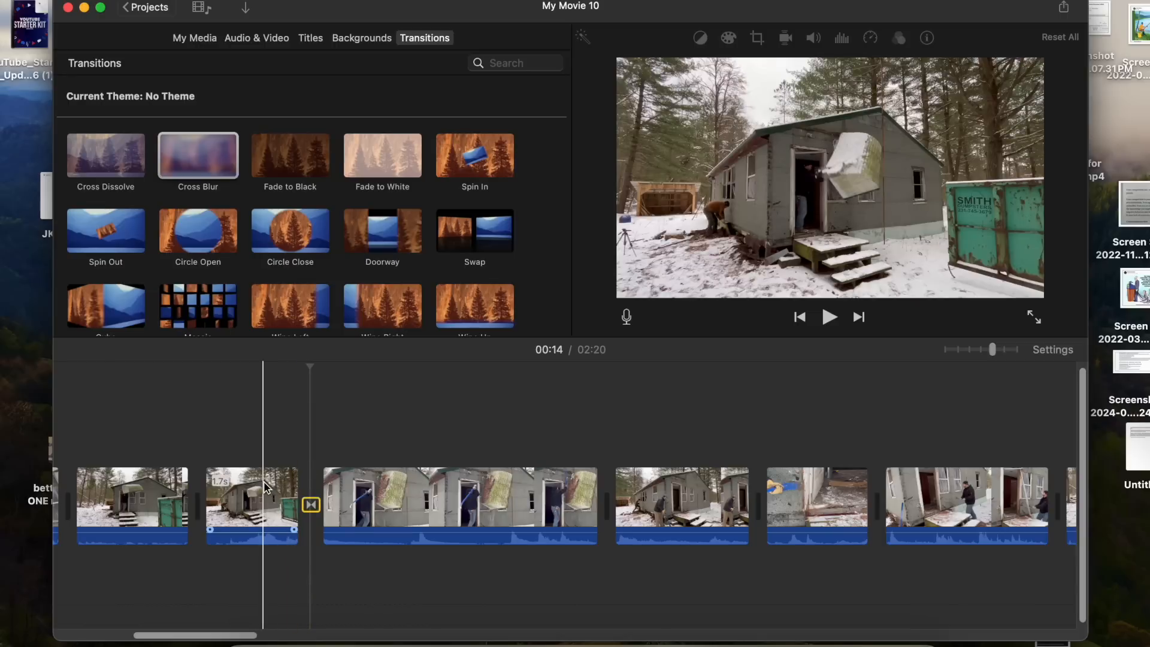
key("space")
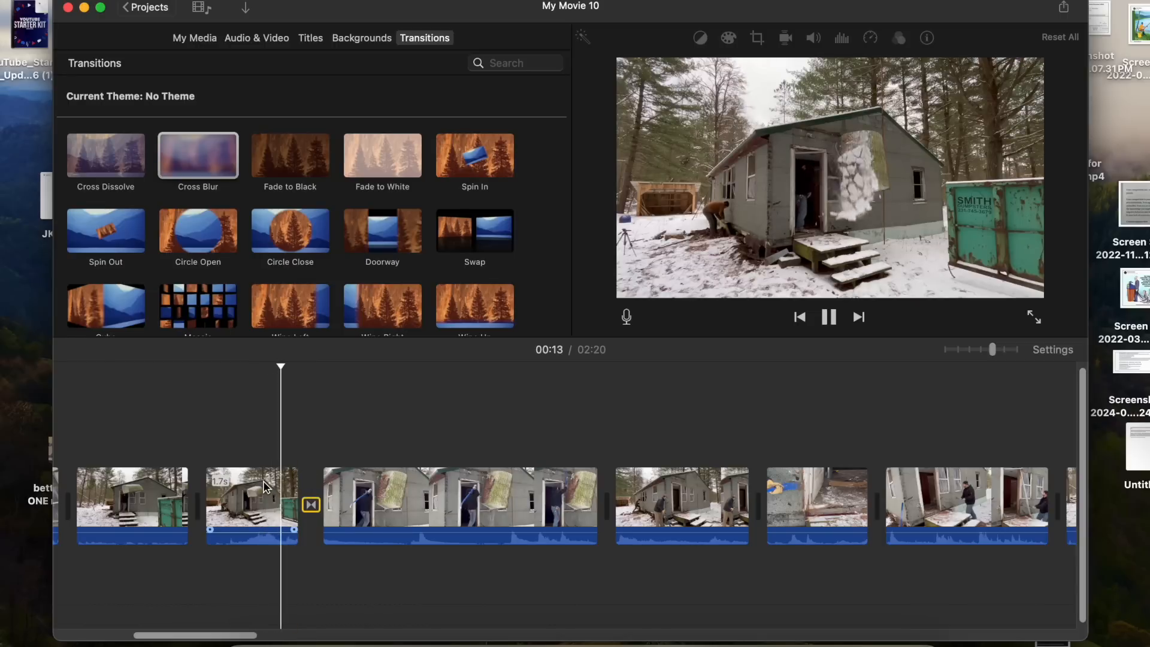
key("space")
- Replace the Cross Blur transition with a Fade to Black transition and preview it
left_click(316, 505)
key("Delete")
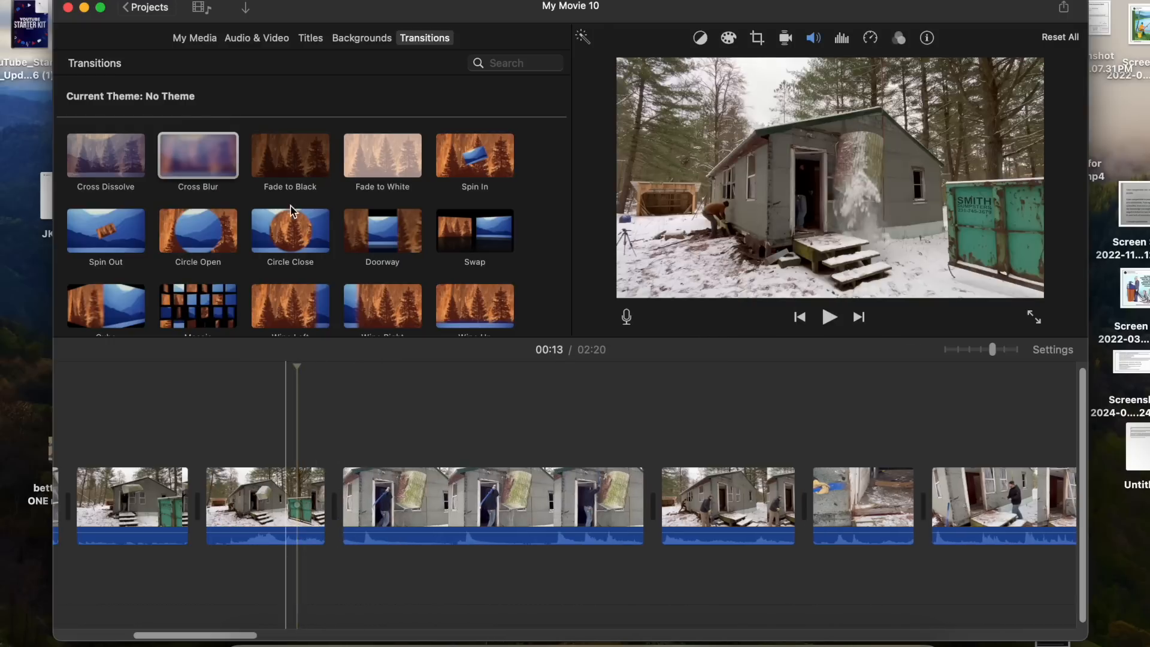
left_click(283, 164)
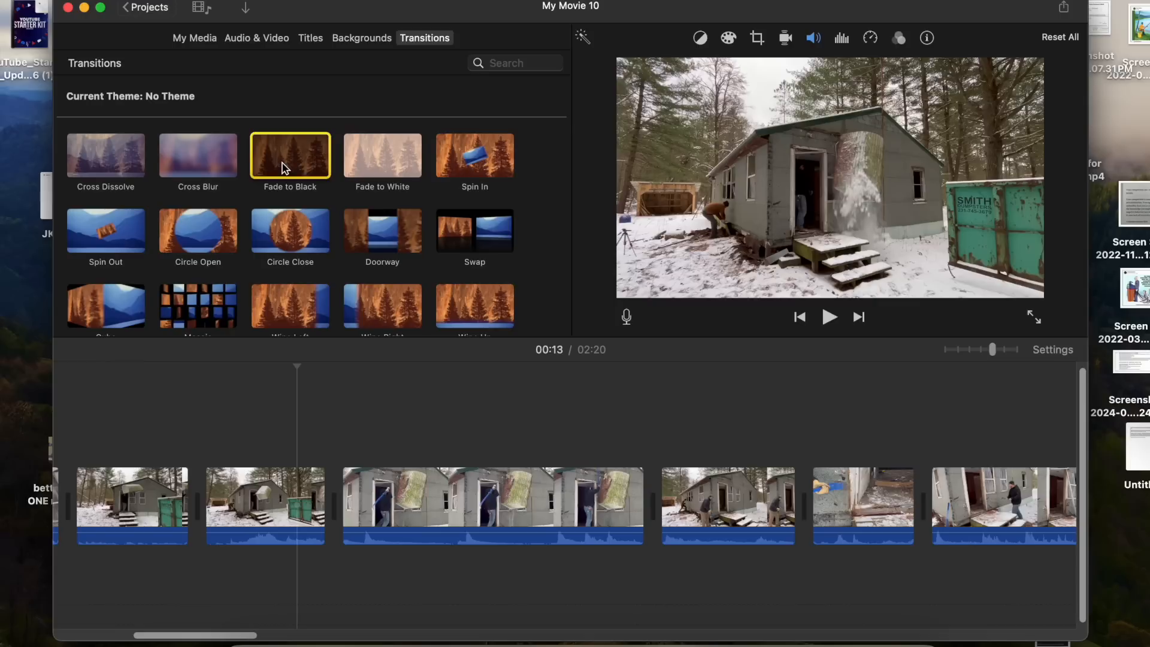
left_click_drag(283, 164, 308, 505)
key("space")
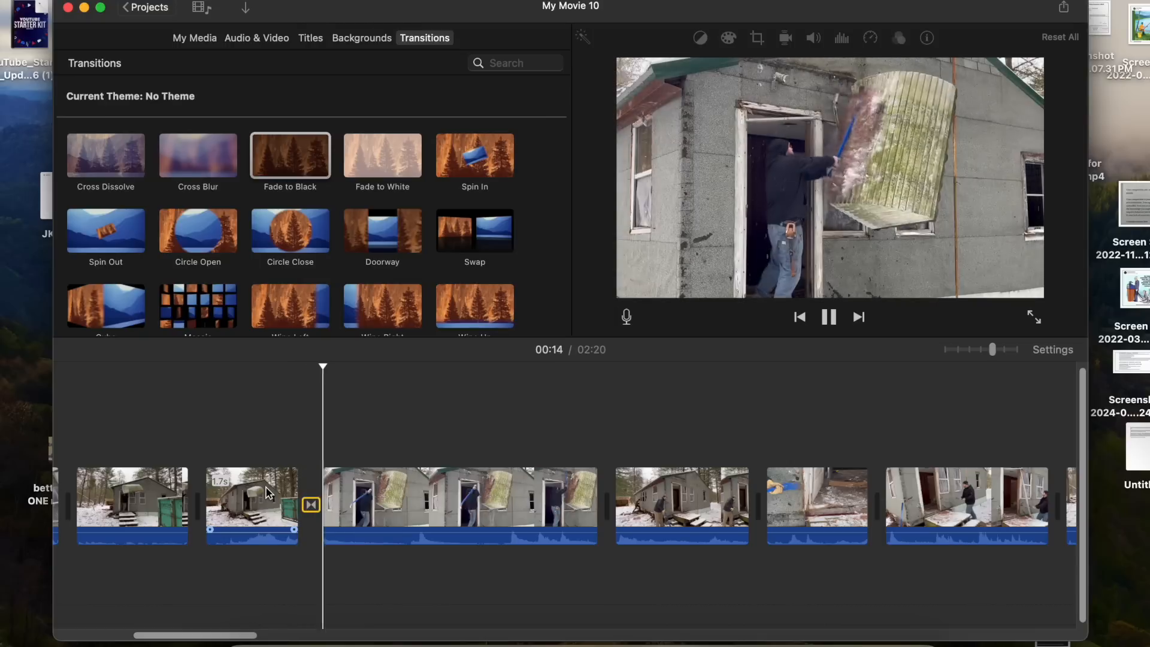
key("space")
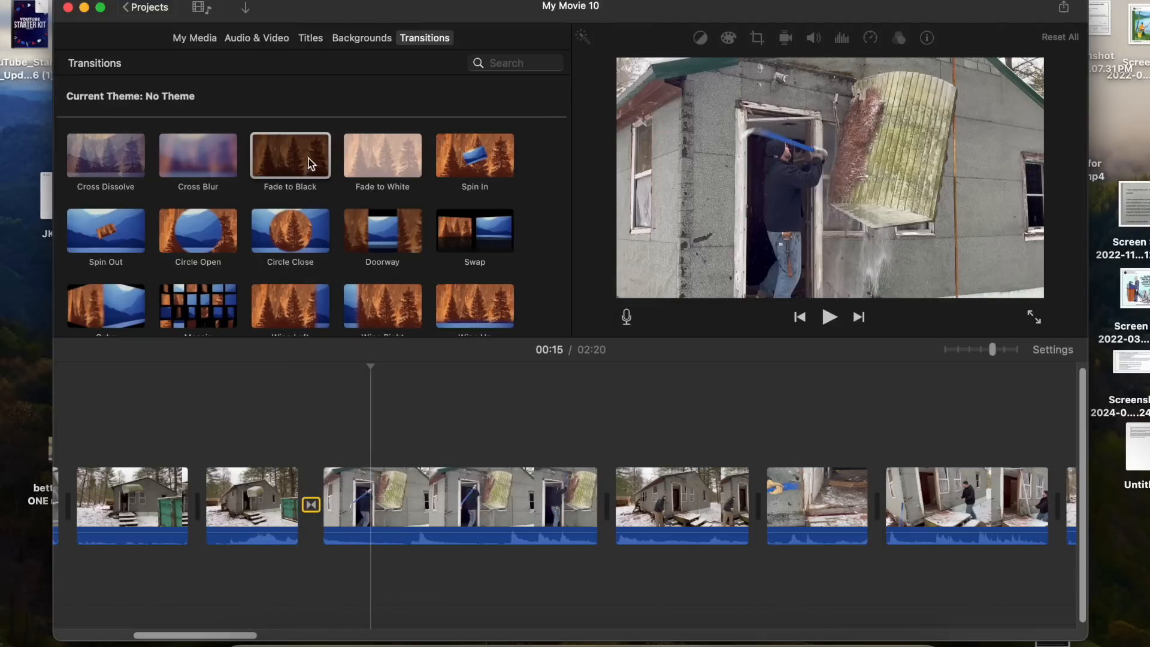
- Try adding a Fade to White transition after the door-smashing clip and undo it
mouse_move(374, 152)
left_mouse_down()
mouse_move(374, 211)
mouse_move(506, 417)
mouse_move(618, 479)
mouse_move(578, 507)
left_mouse_up()
key("space")
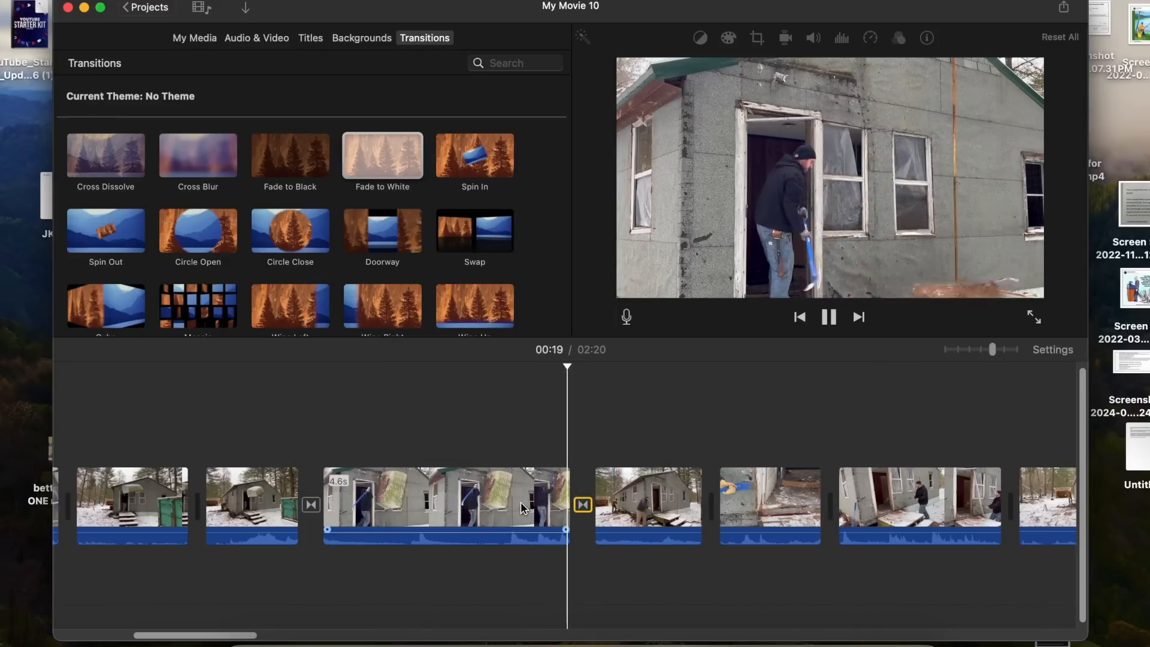
key("space")
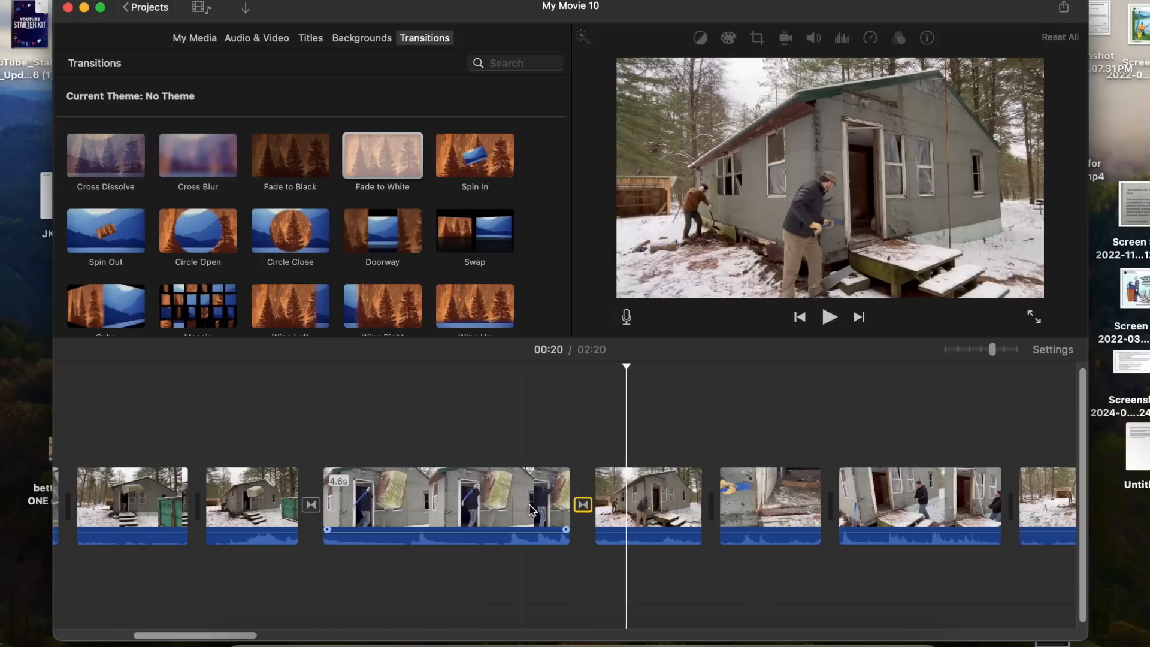
key("super+z")
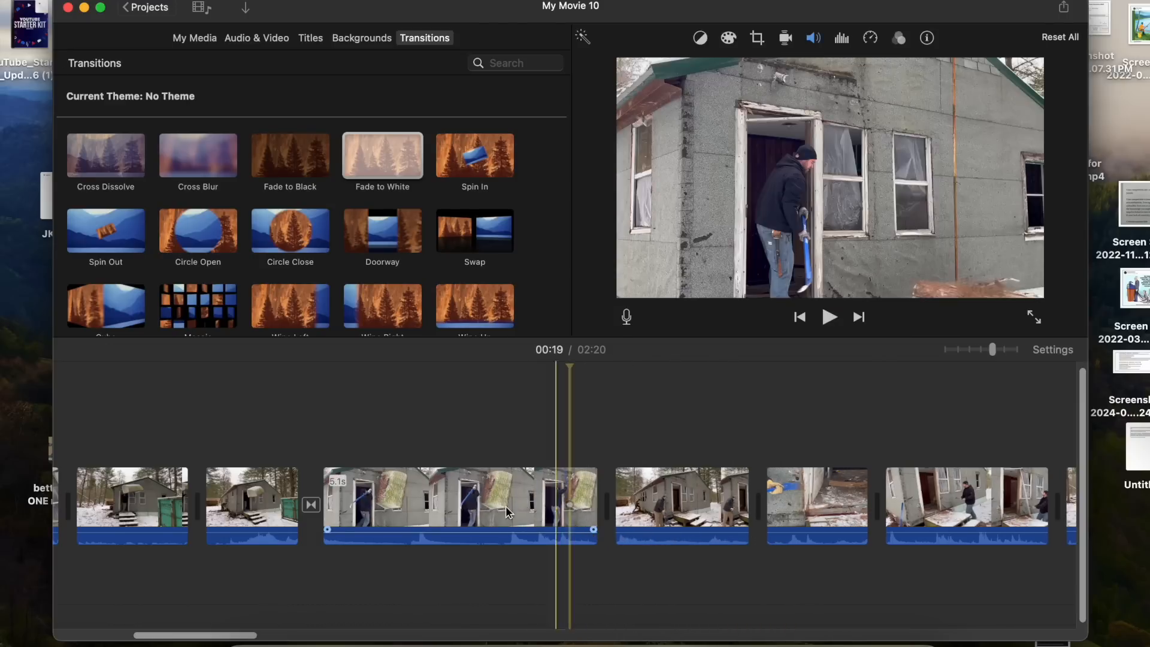
- Replace the Fade to Black transition with a Spin In transition before the door-smashing clip
left_click(311, 506)
key("Delete")
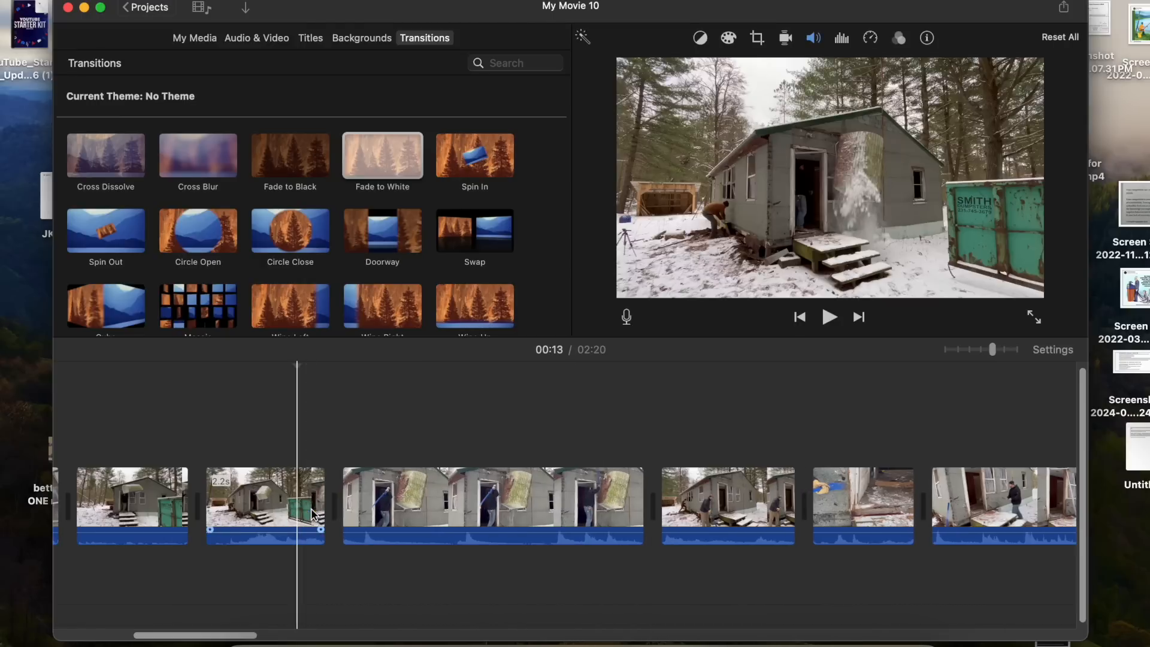
left_click(484, 162)
left_click_drag(484, 163, 299, 506)
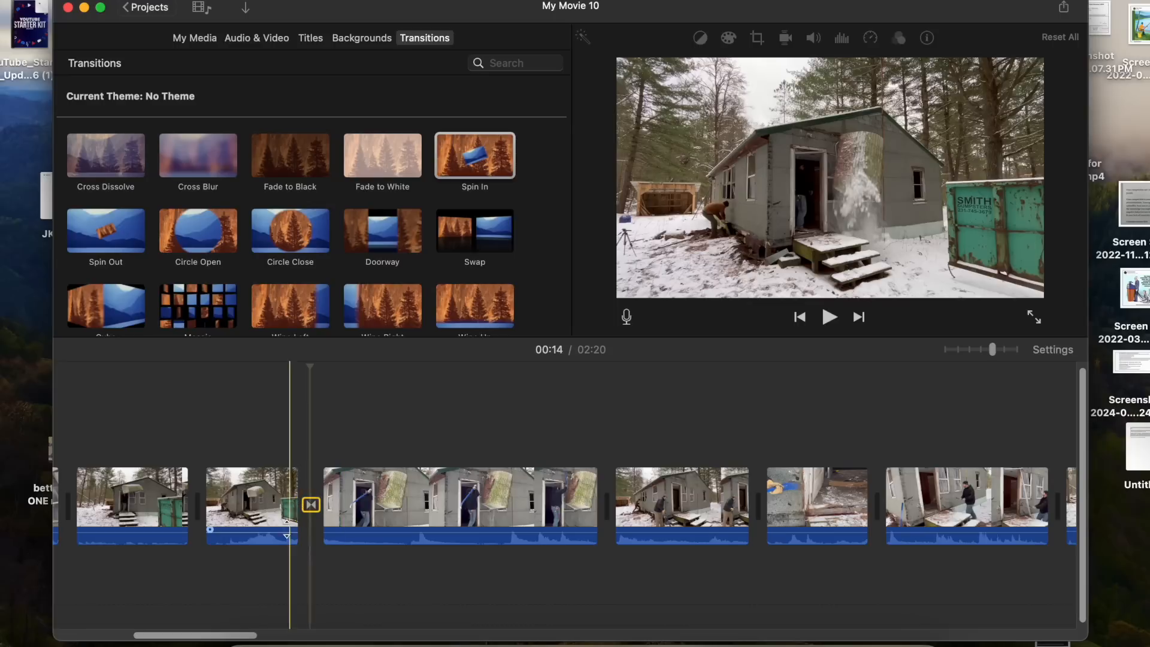
- Preview the Spin In transition, then delete it from before the door-smashing clip
key("space")
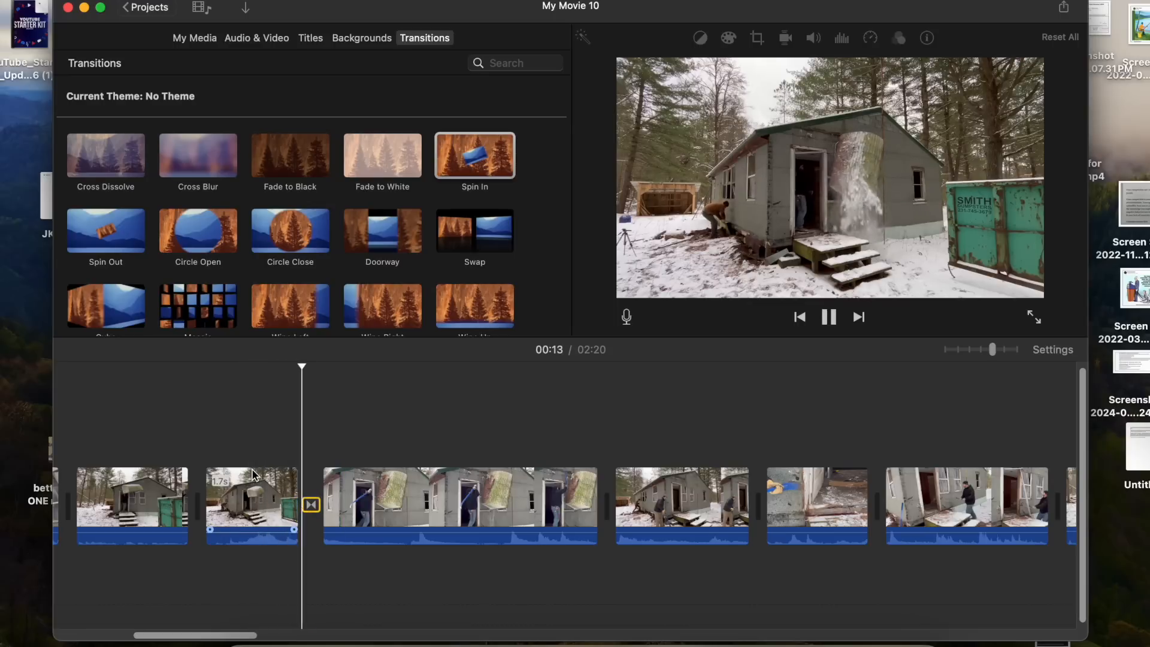
key("space")
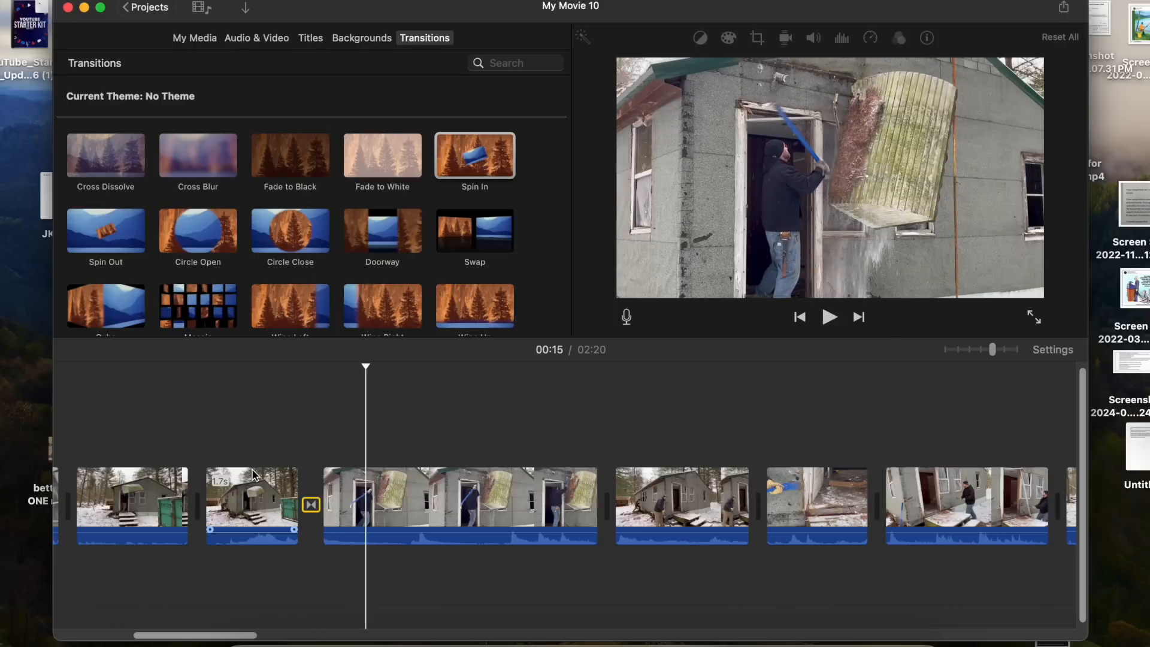
key("Delete")
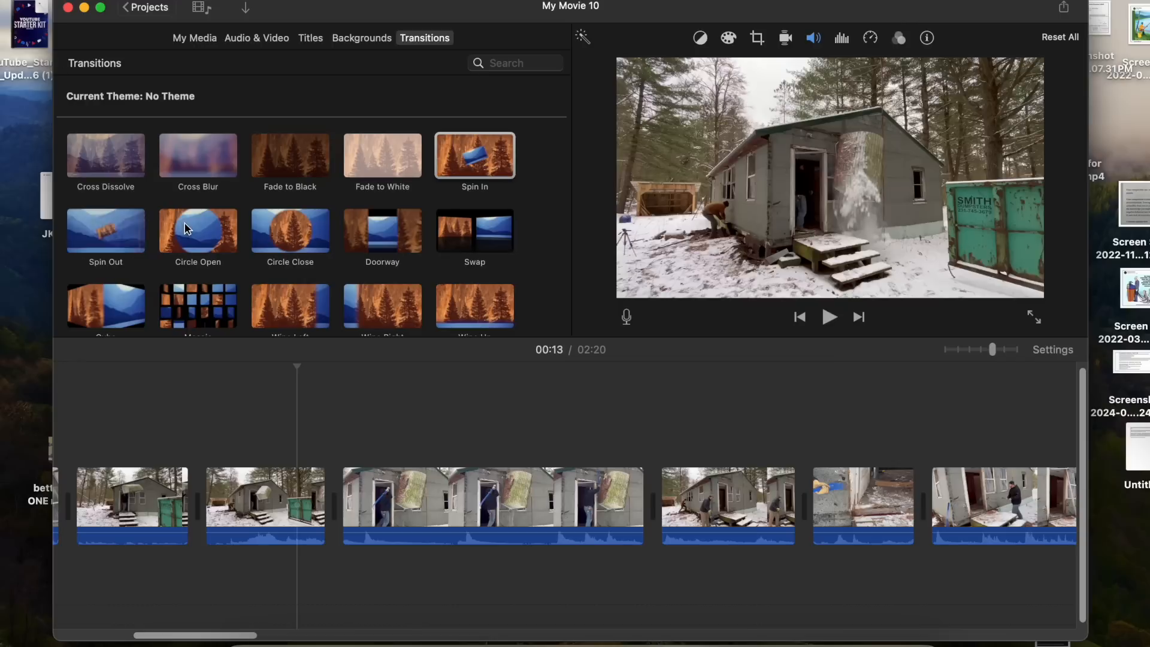
- Try a Circle Open transition before the door-smashing clip, preview it, and delete it
left_click_drag(184, 221, 308, 503)
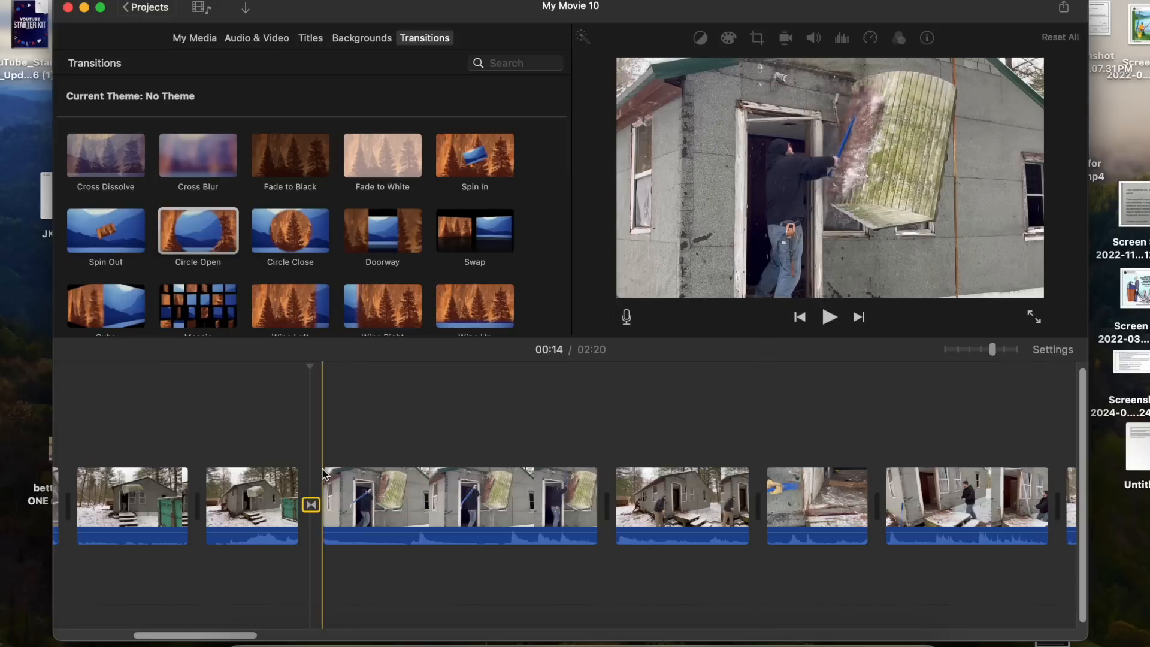
key("space")
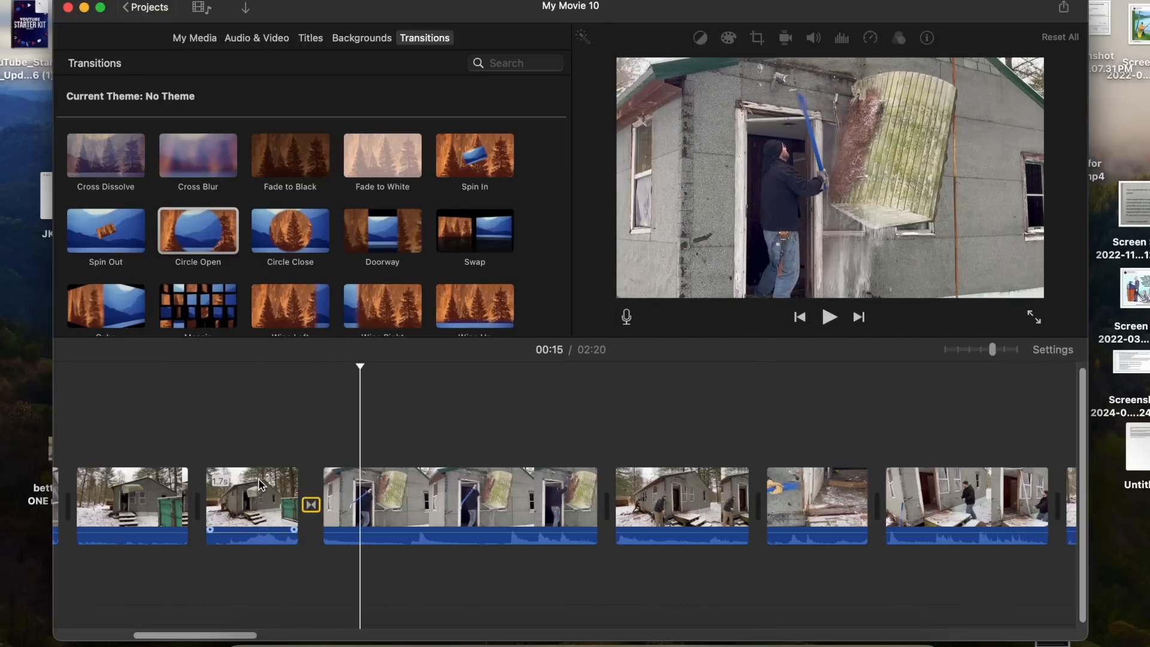
left_click(310, 504)
key("Delete")
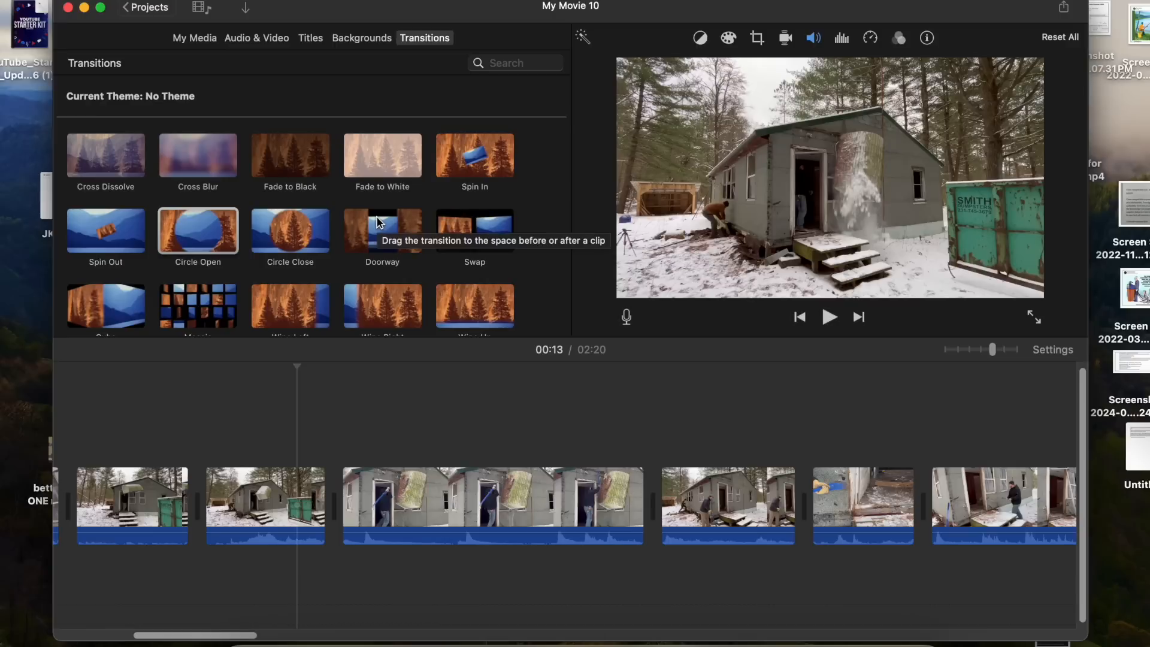
- Try a Wipe Left transition before the door-smashing clip, preview it, and delete it
scroll(377, 218, "down", 2)
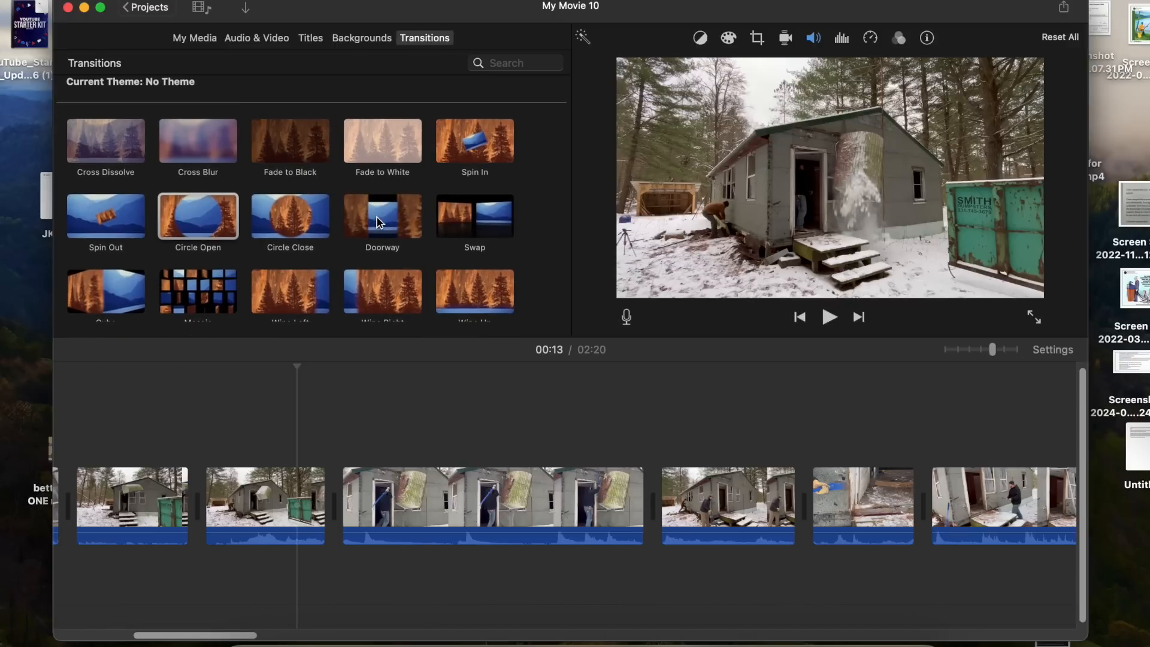
scroll(377, 222, "up", 2)
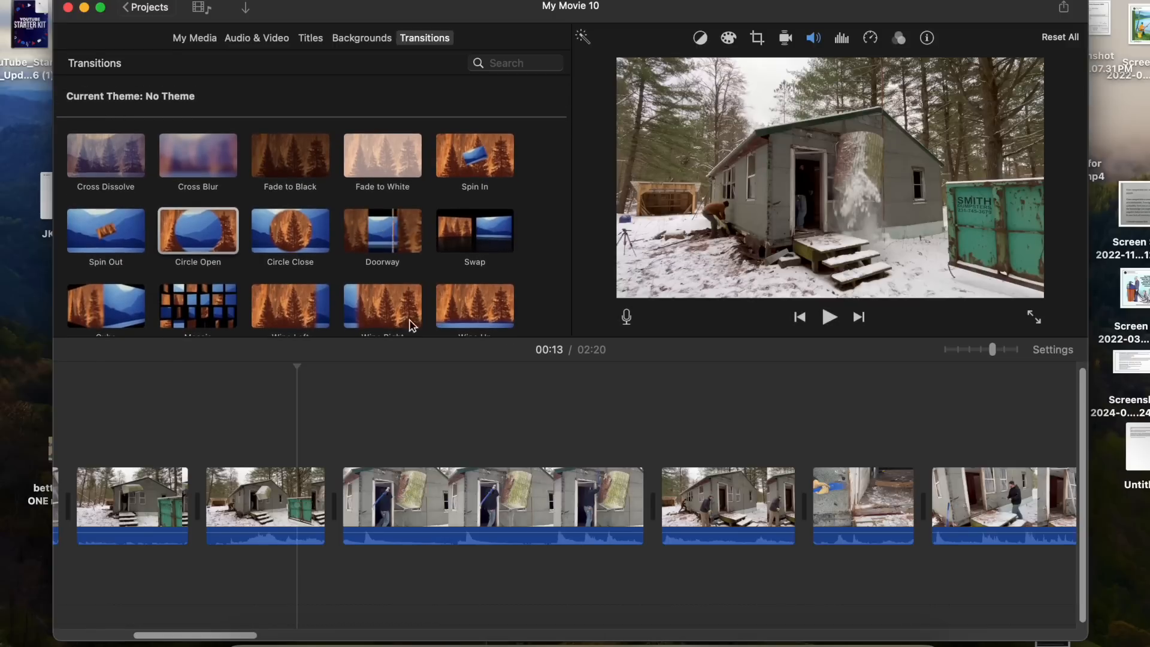
left_click(274, 312)
left_click_drag(274, 311, 303, 510)
key("space")
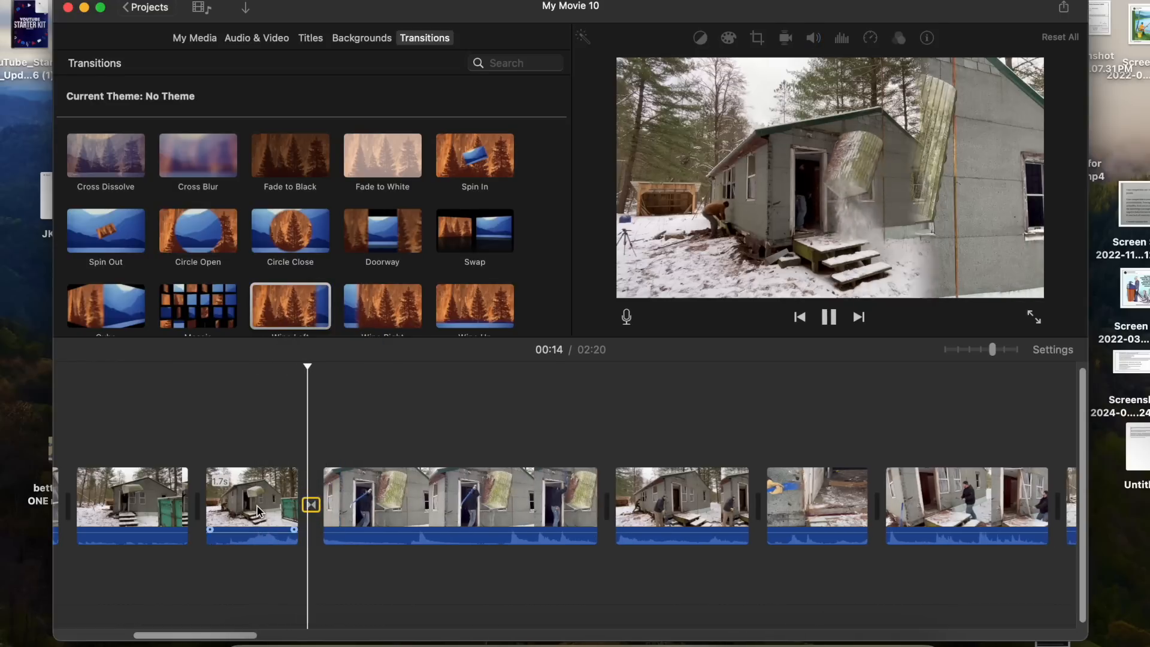
key("space")
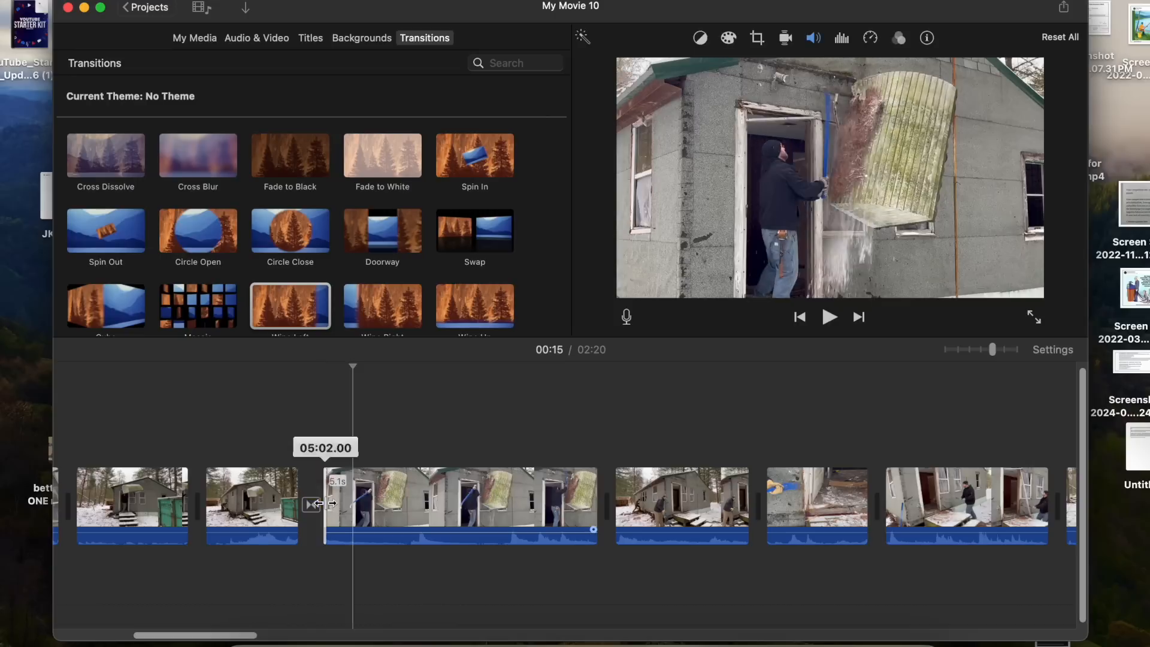
left_click(312, 504)
key("Delete")
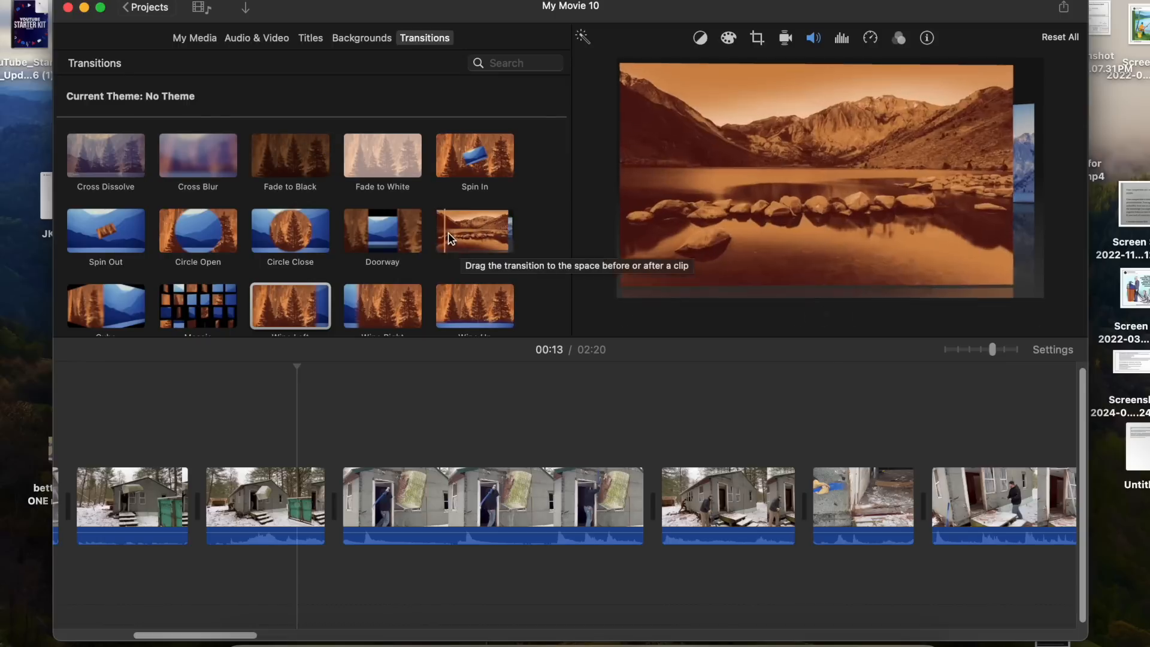
- Try a Swap transition after the door-smashing clip, preview it, and delete it
left_click_drag(461, 238, 629, 497)
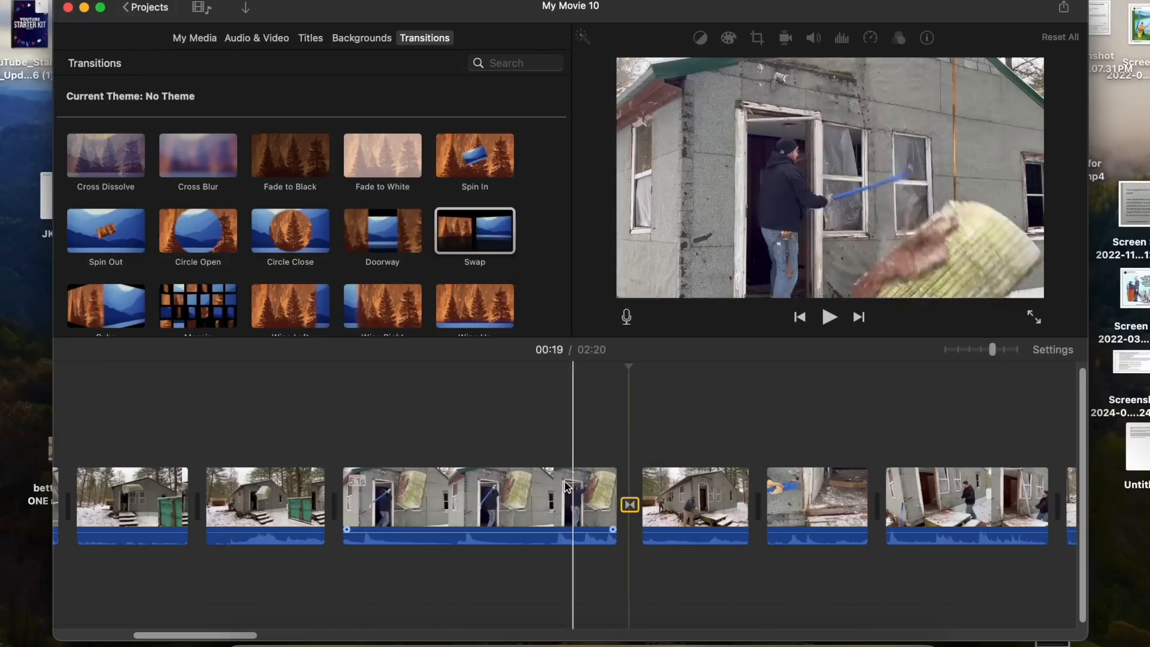
key("space")
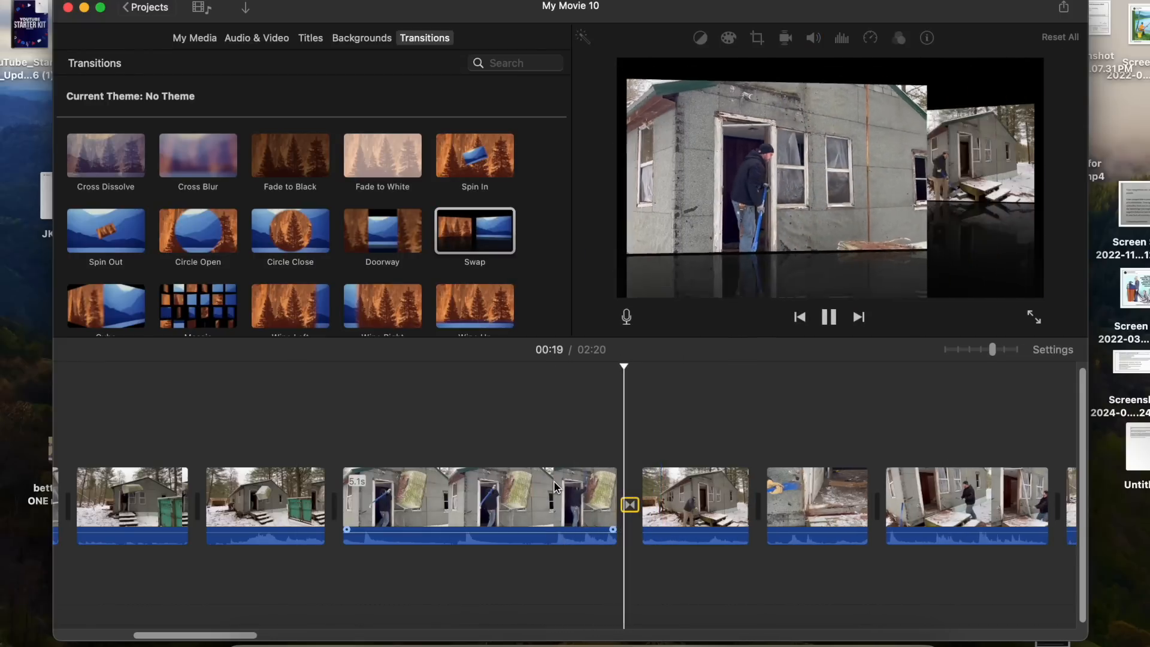
key("space")
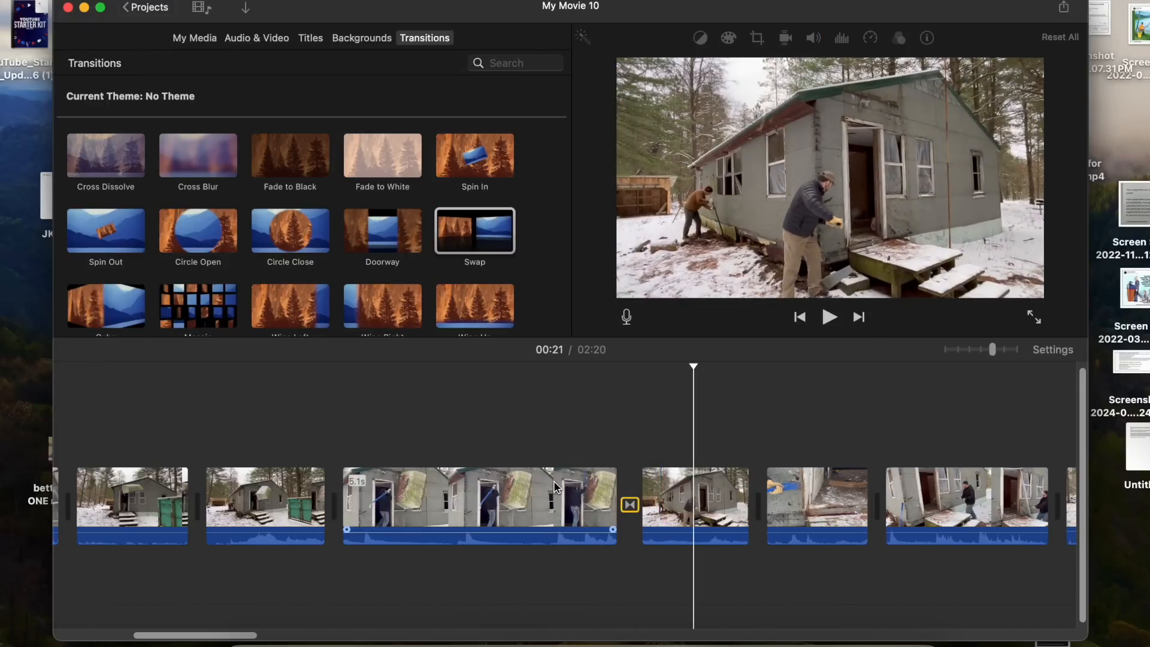
key("Delete")
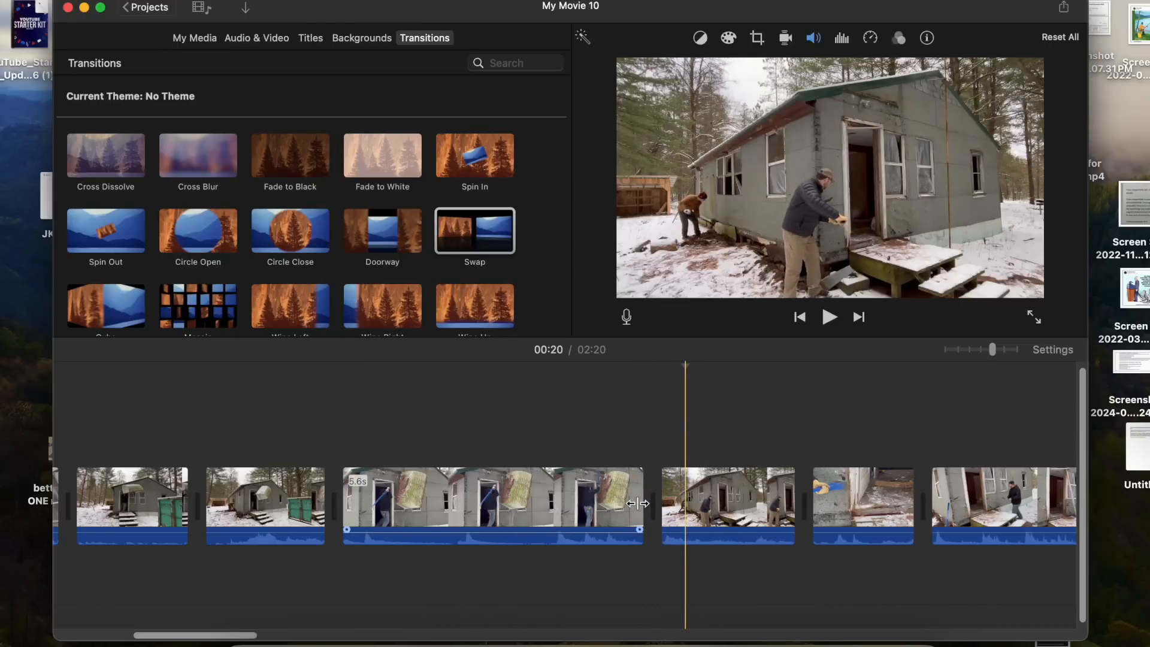
- Split the door-smashing clip at about 00:15 and trim both ends of its second part
left_click(207, 43)
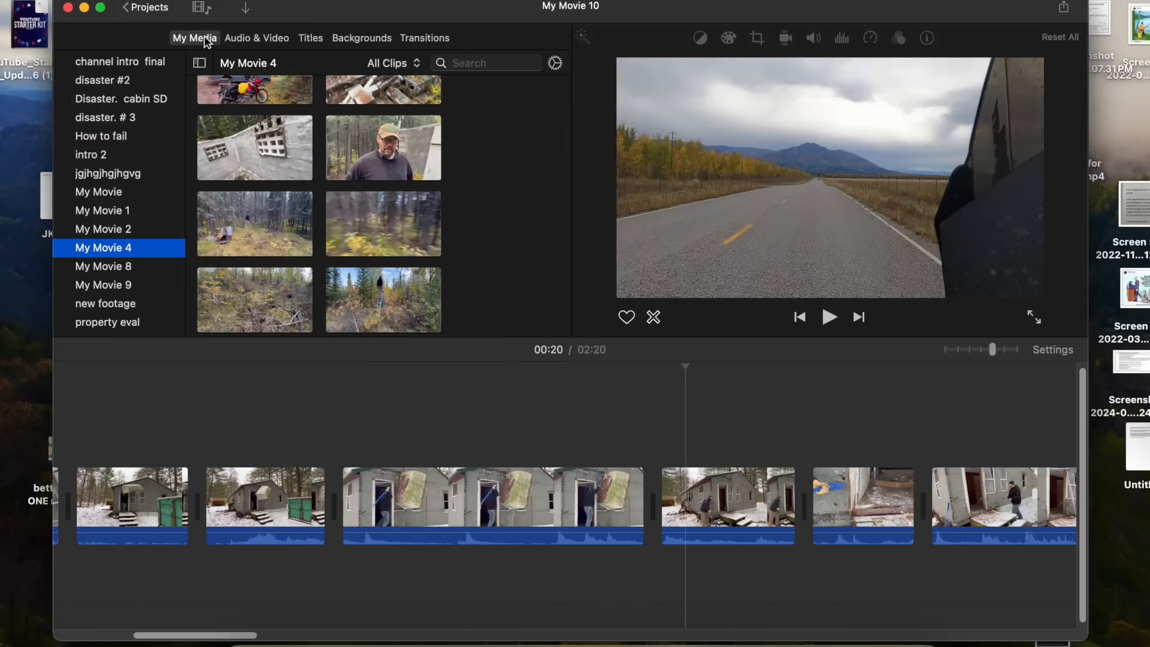
left_click(289, 383)
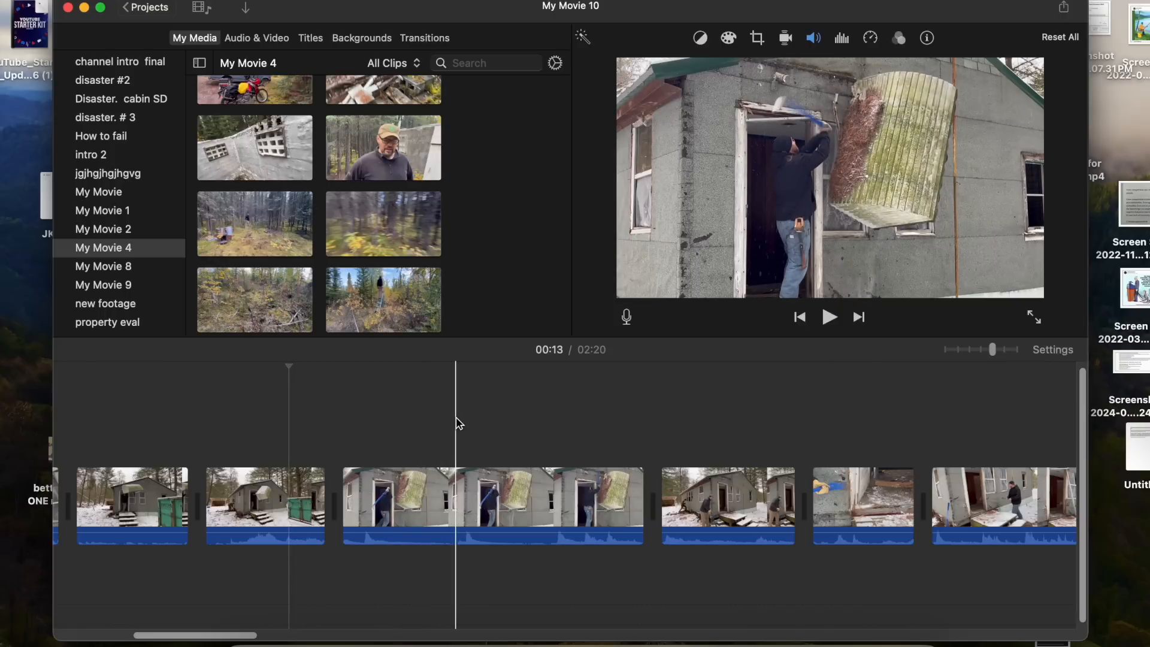
left_click(440, 498)
key("super+b")
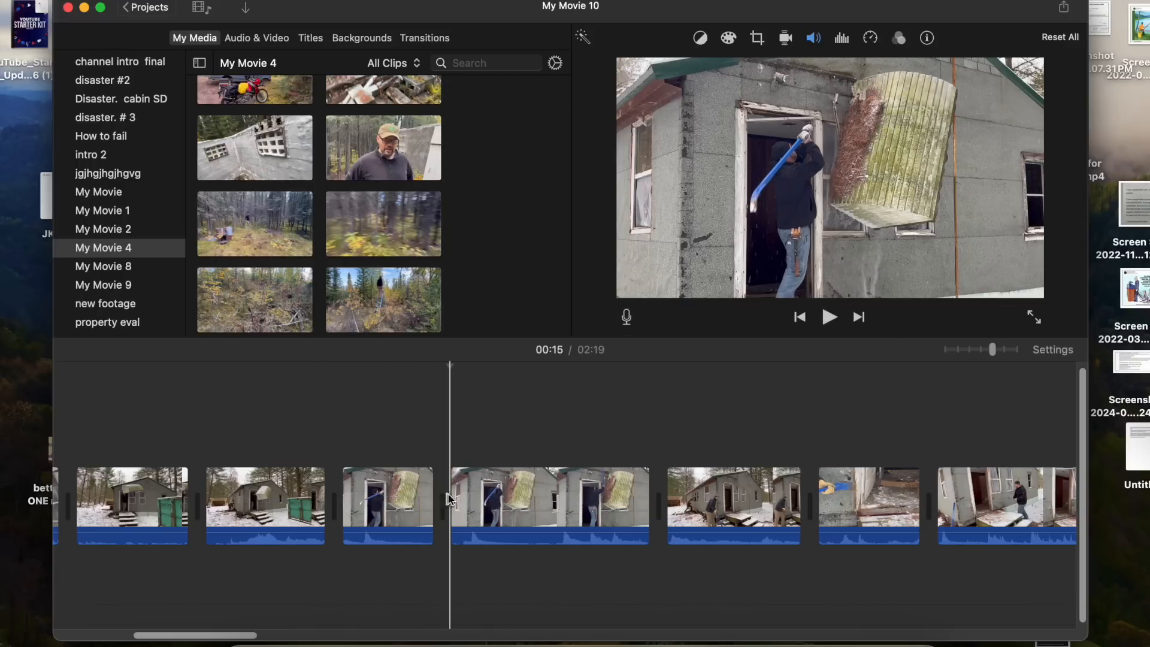
left_click_drag(648, 501, 583, 502)
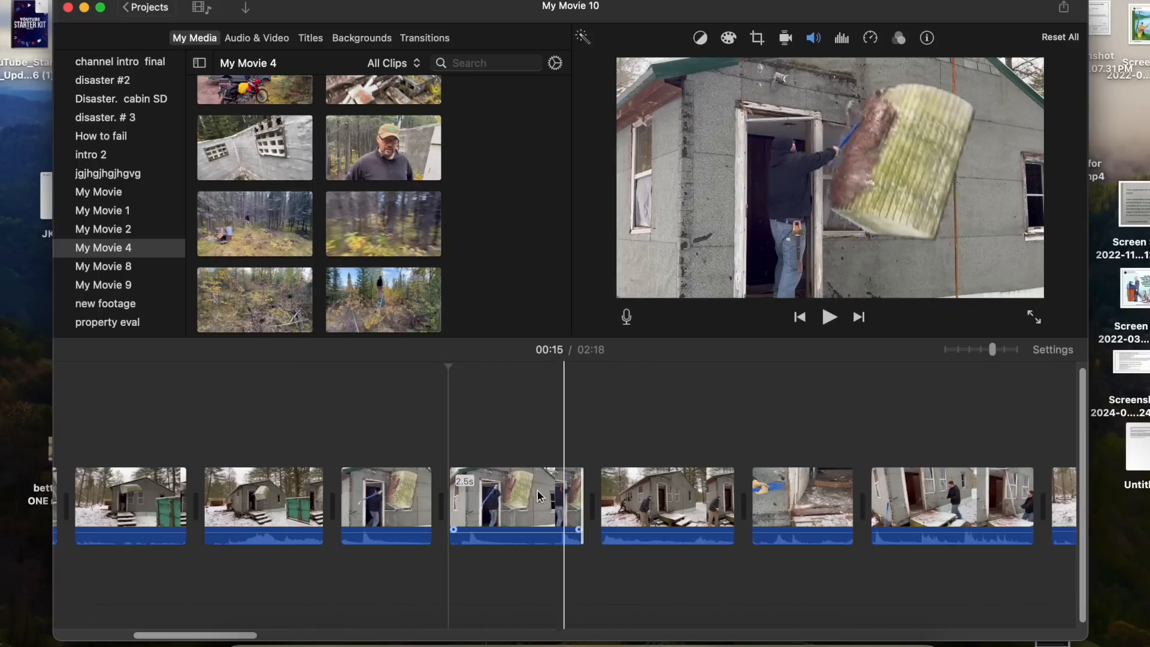
left_click_drag(451, 503, 493, 503)
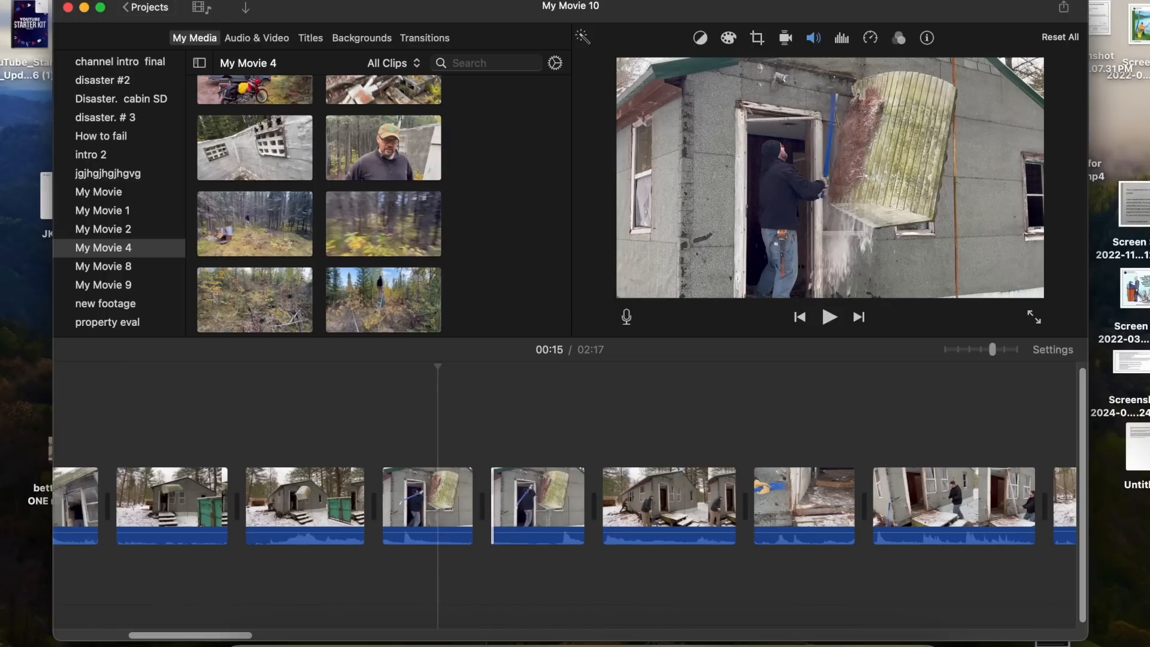
- Try adding the A+ major music track with a fade-in as background music, then delete it
left_click(245, 39)
left_click(261, 107)
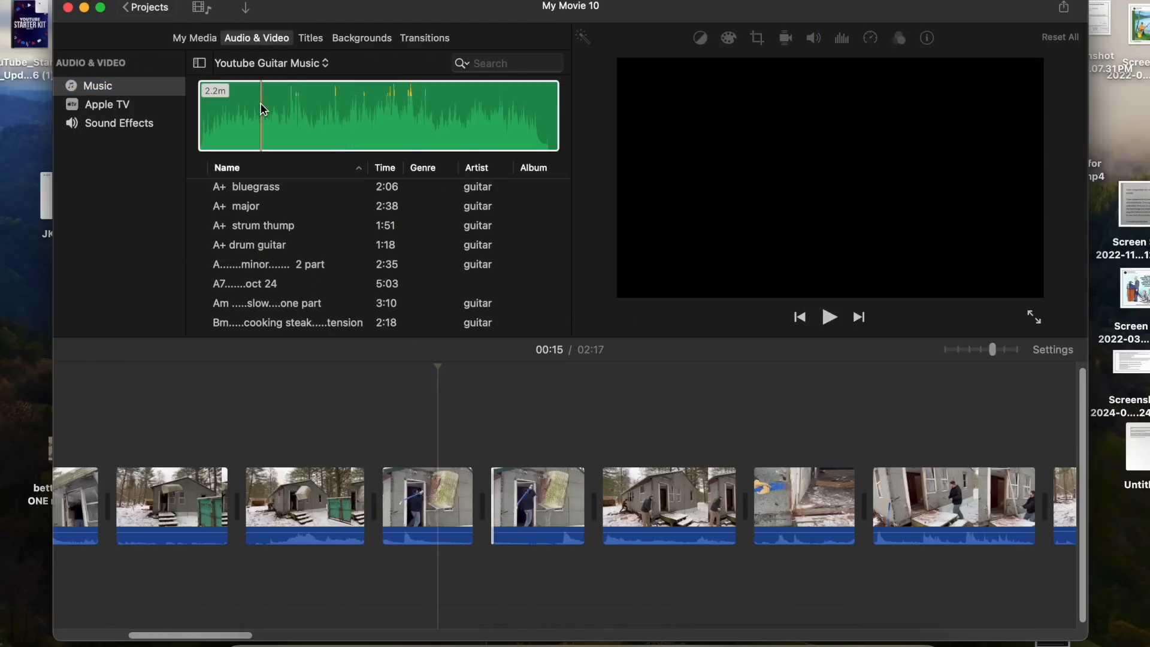
left_click(247, 210)
left_click(279, 130)
left_click_drag(278, 130, 627, 620)
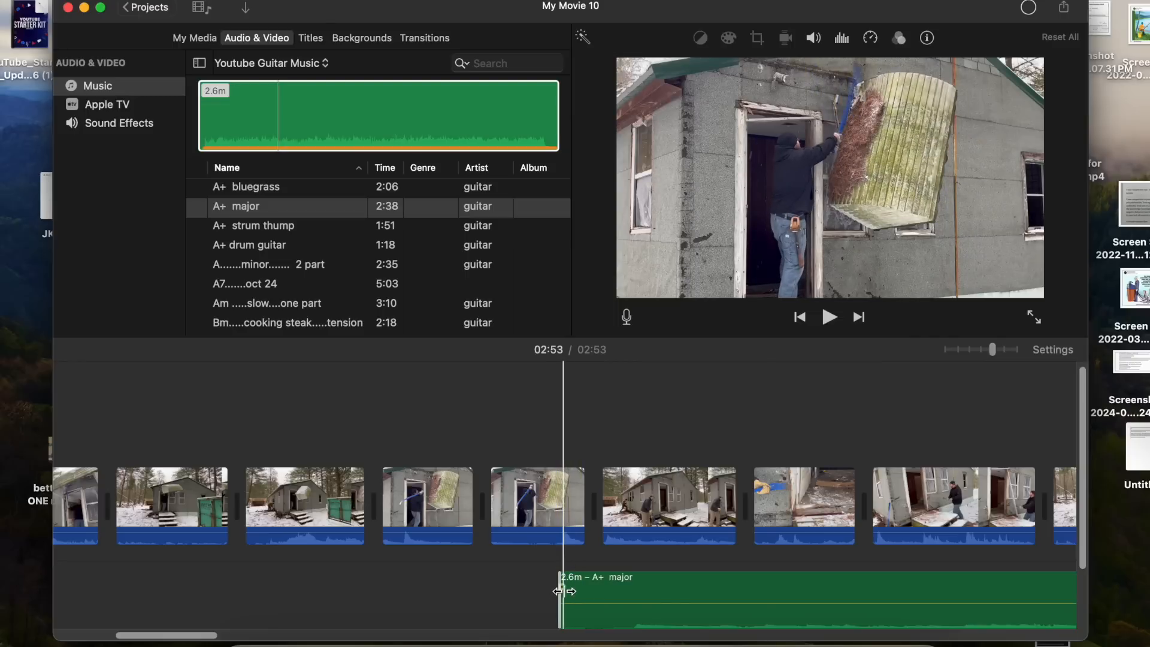
left_click_drag(563, 574, 806, 573)
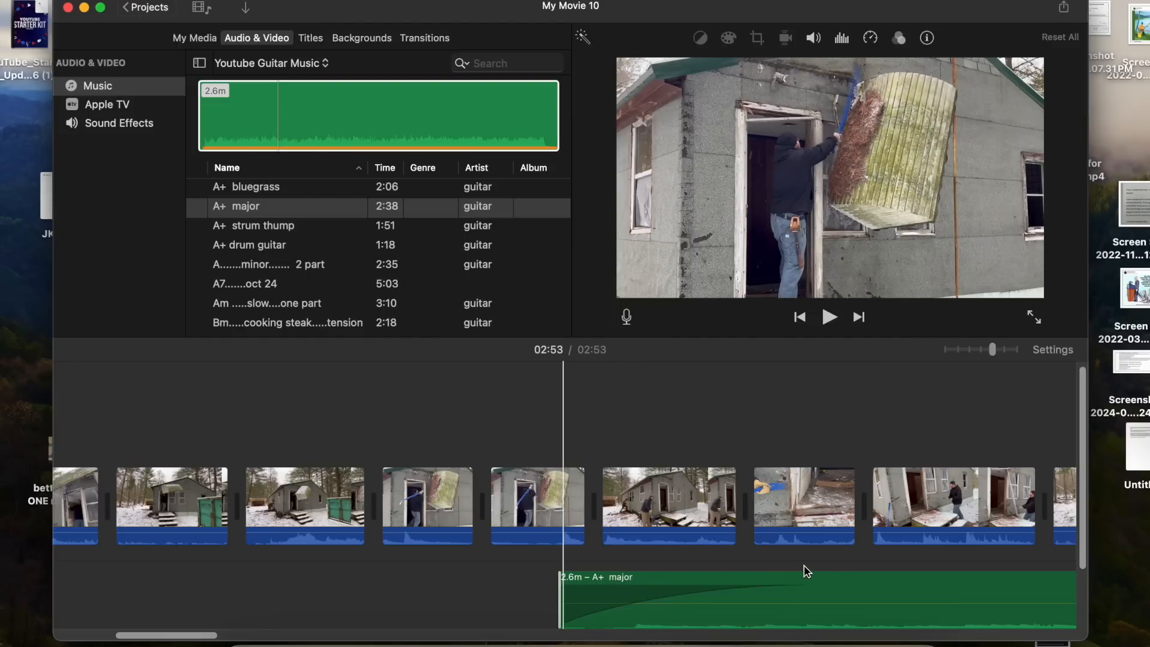
scroll(492, 625, "right", 6)
scroll(492, 625, "right", 4)
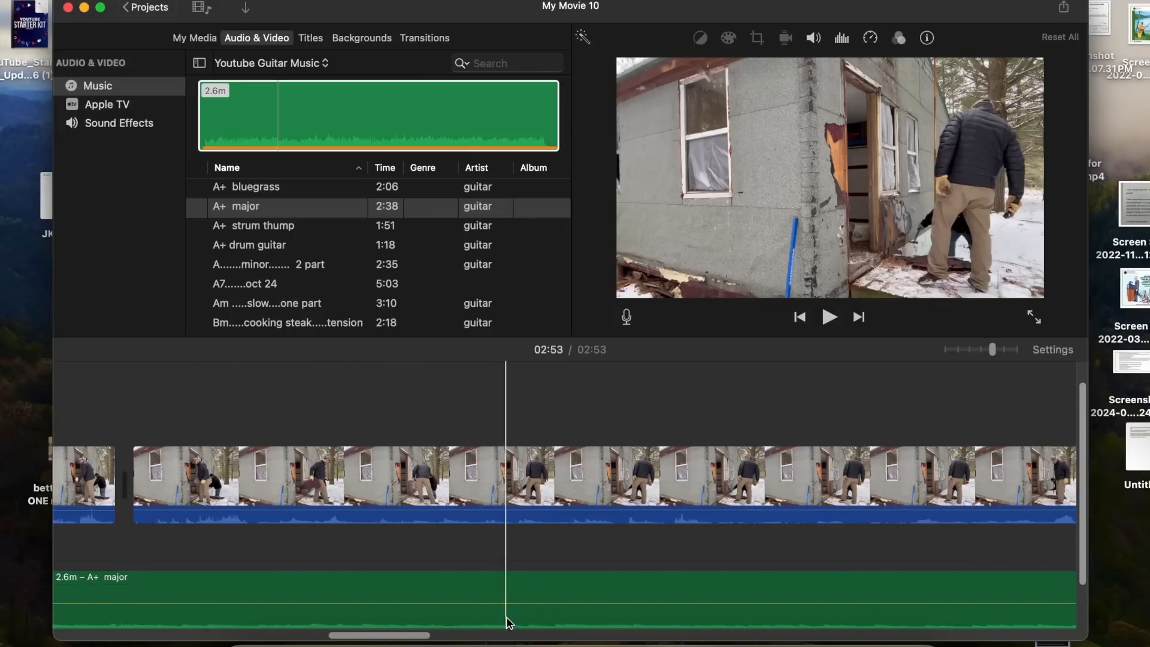
left_click(569, 584)
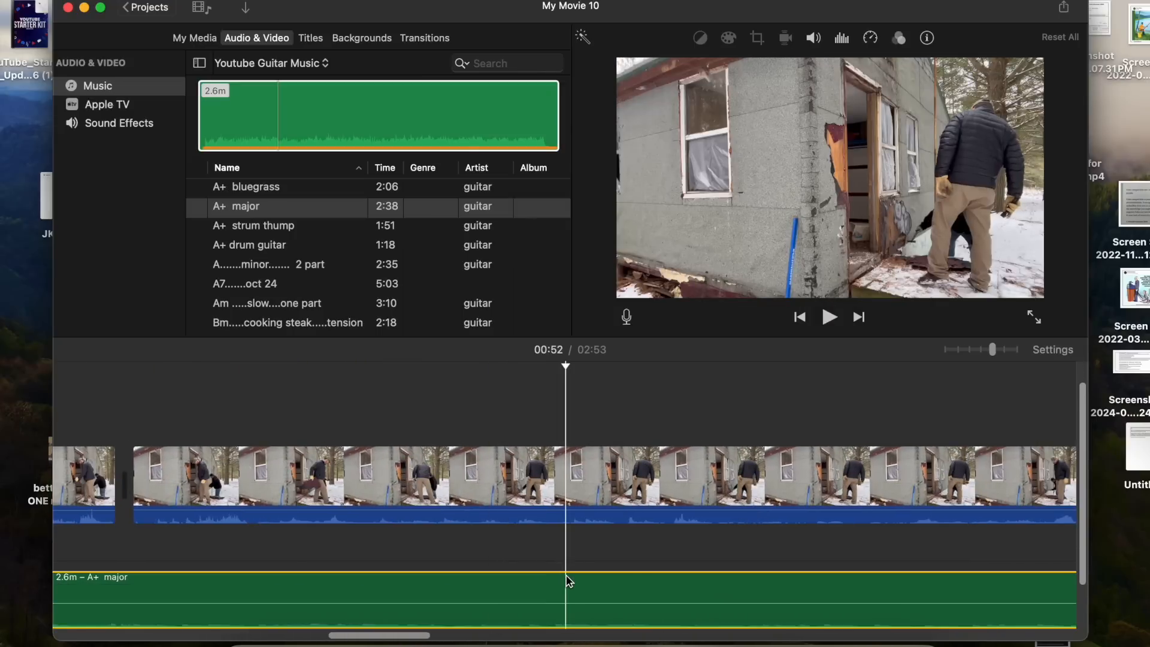
key("Delete")
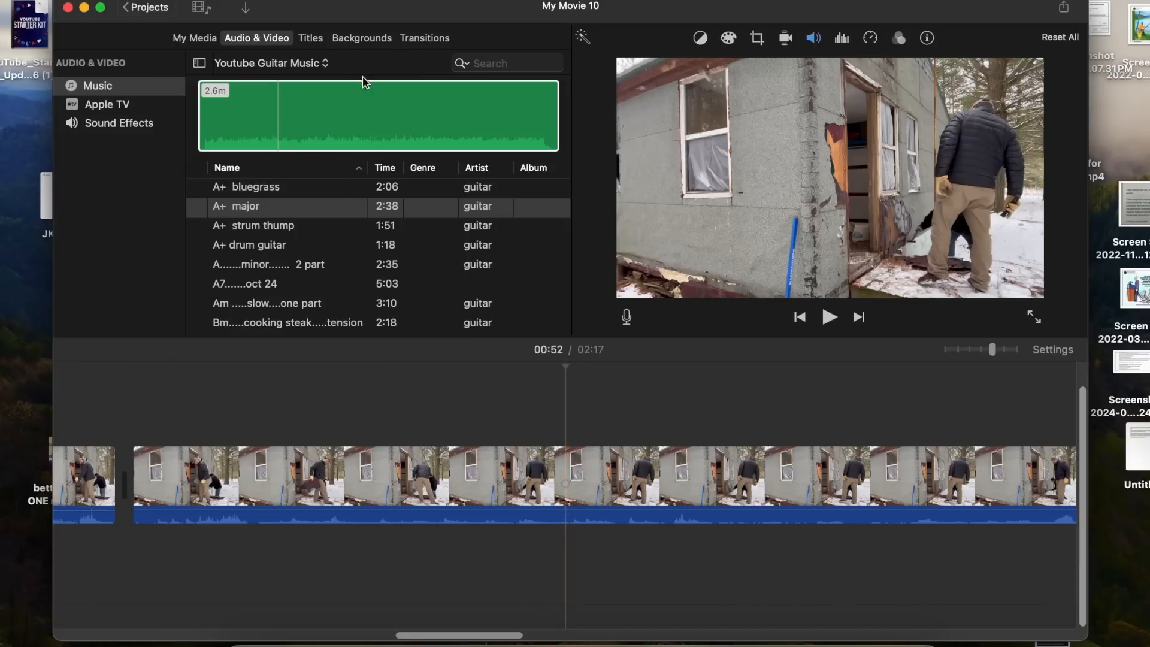
- Apply the Vignette clip filter to the clip at 00:52
left_click(366, 40)
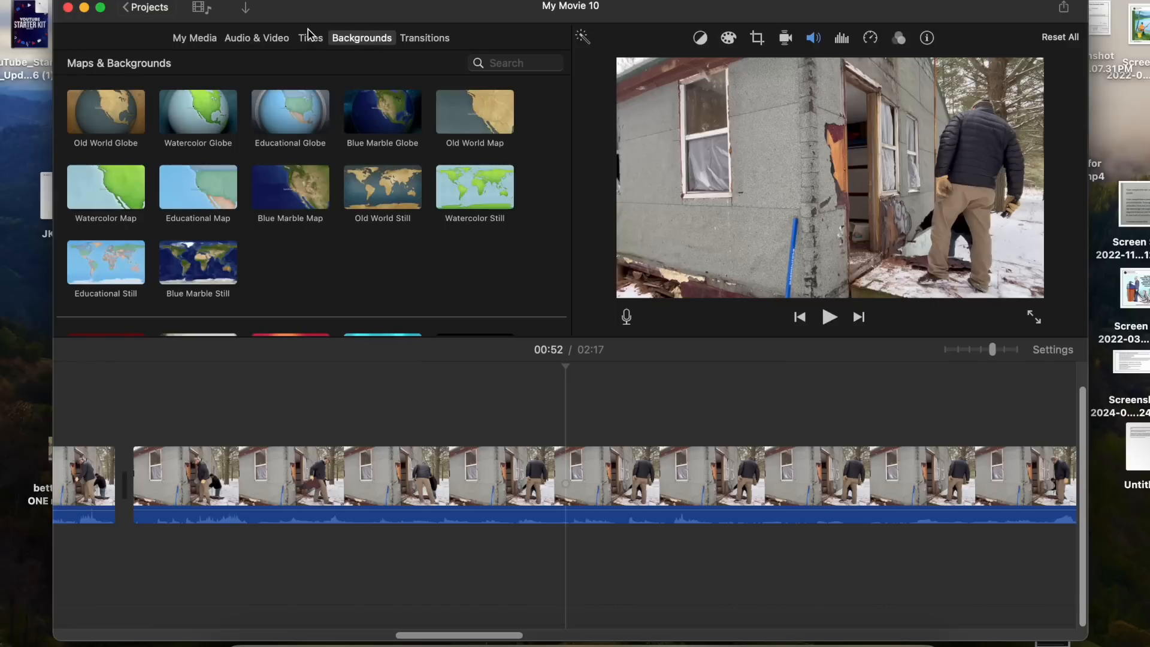
left_click(413, 40)
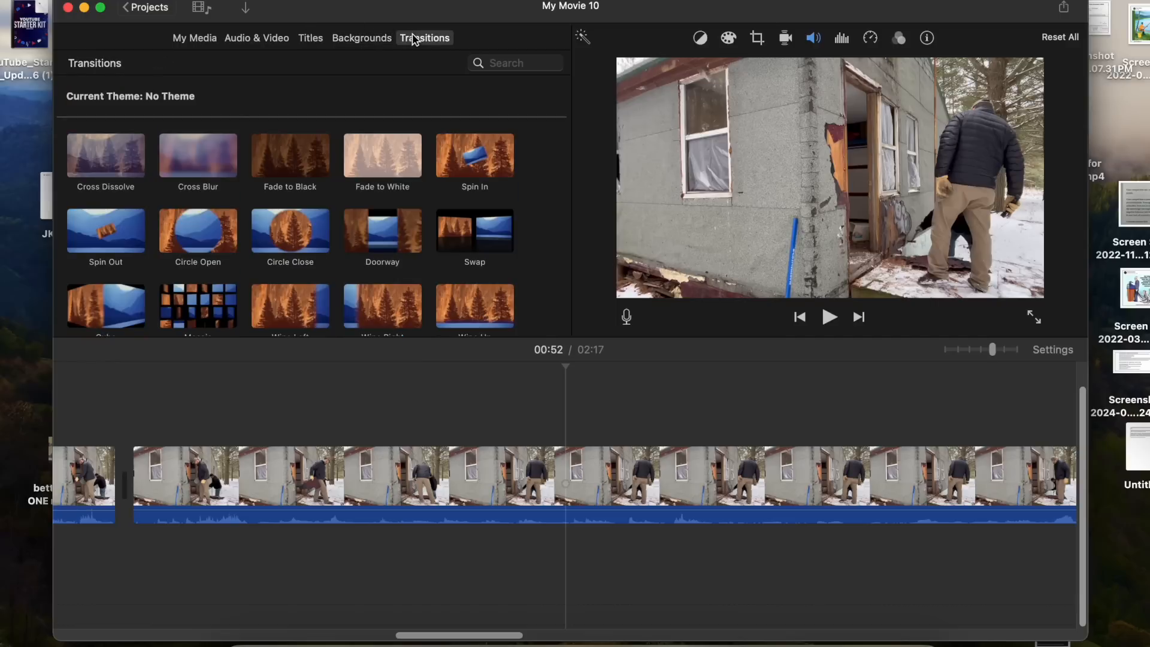
left_click(898, 38)
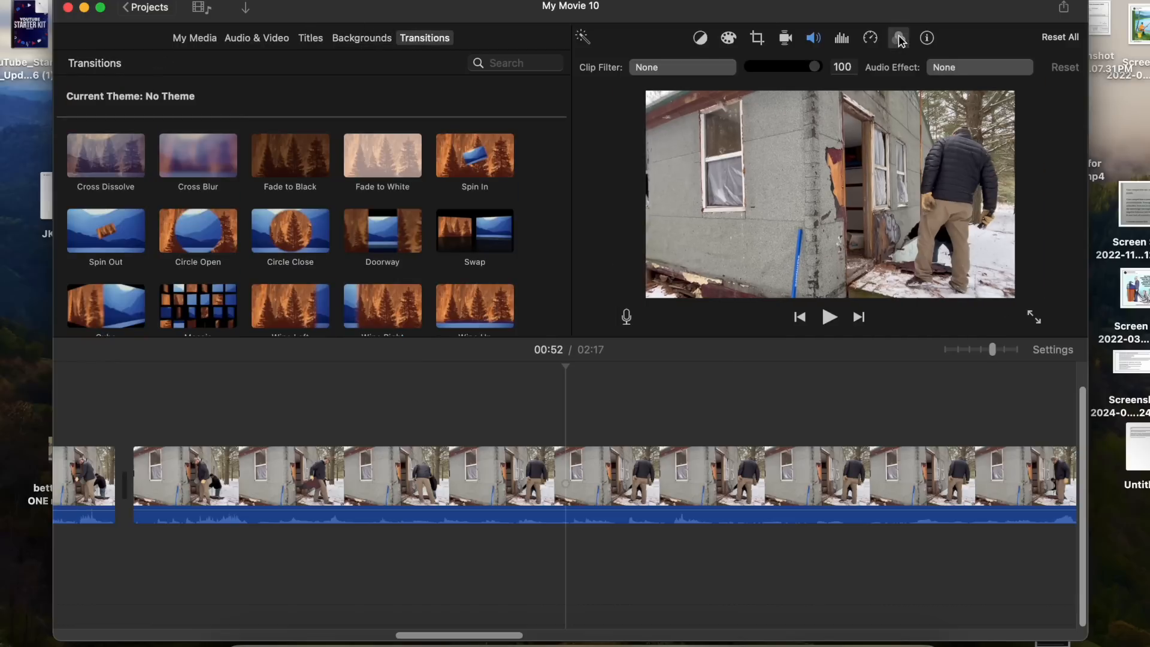
left_click(716, 72)
left_click(349, 235)
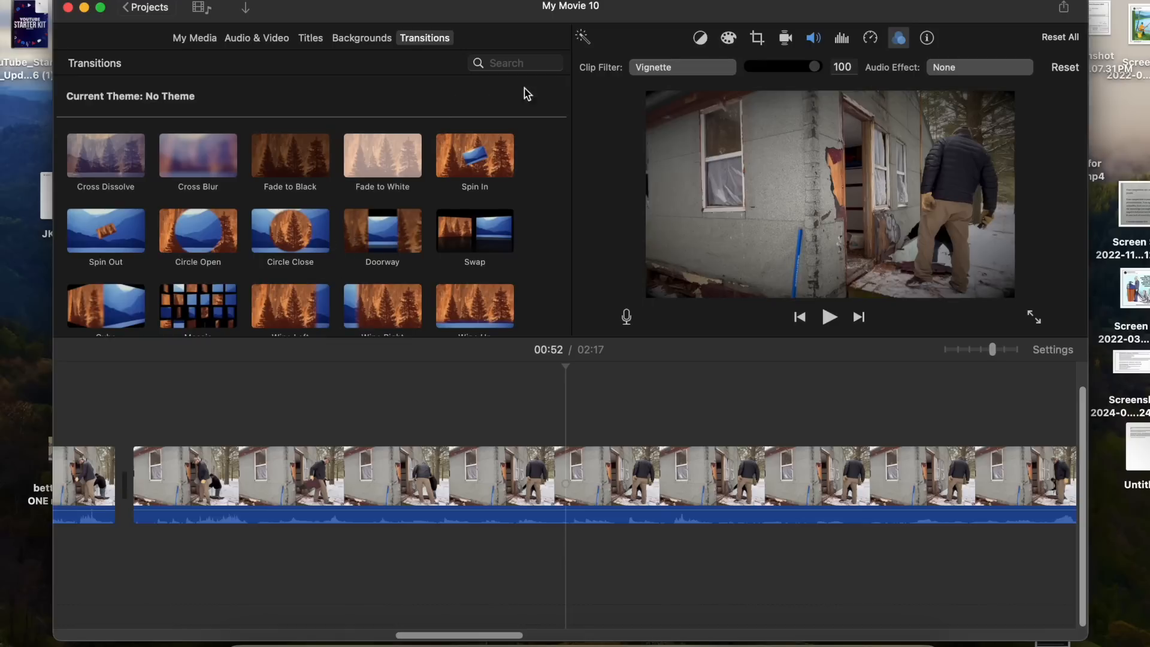
left_click(656, 69)
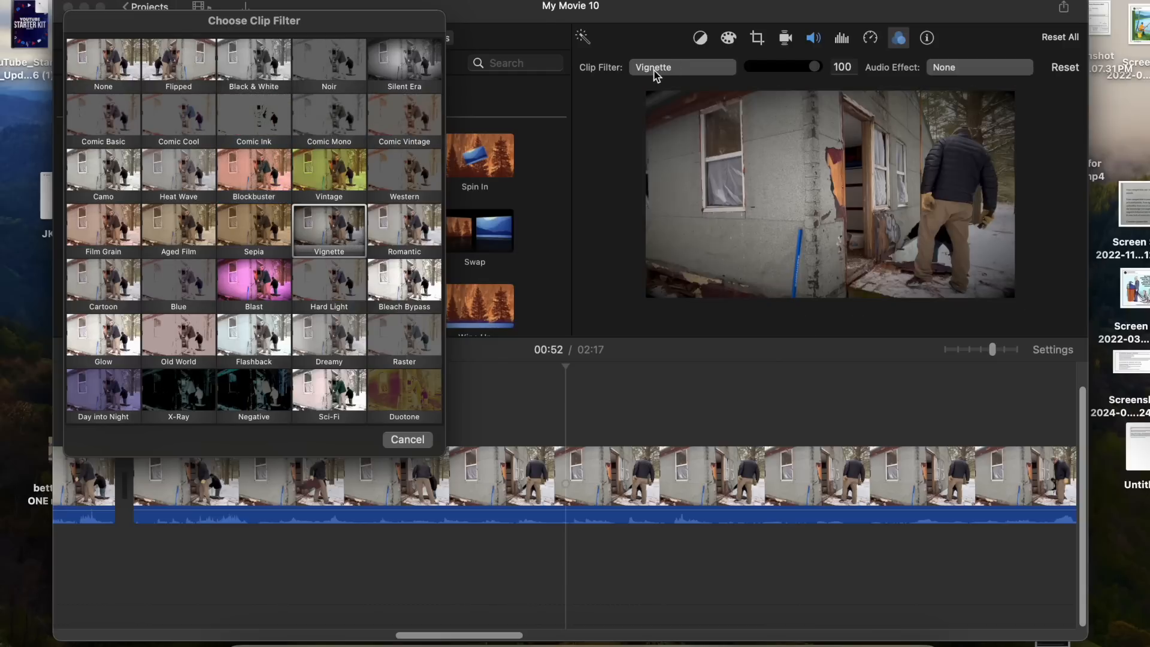
left_click(409, 440)
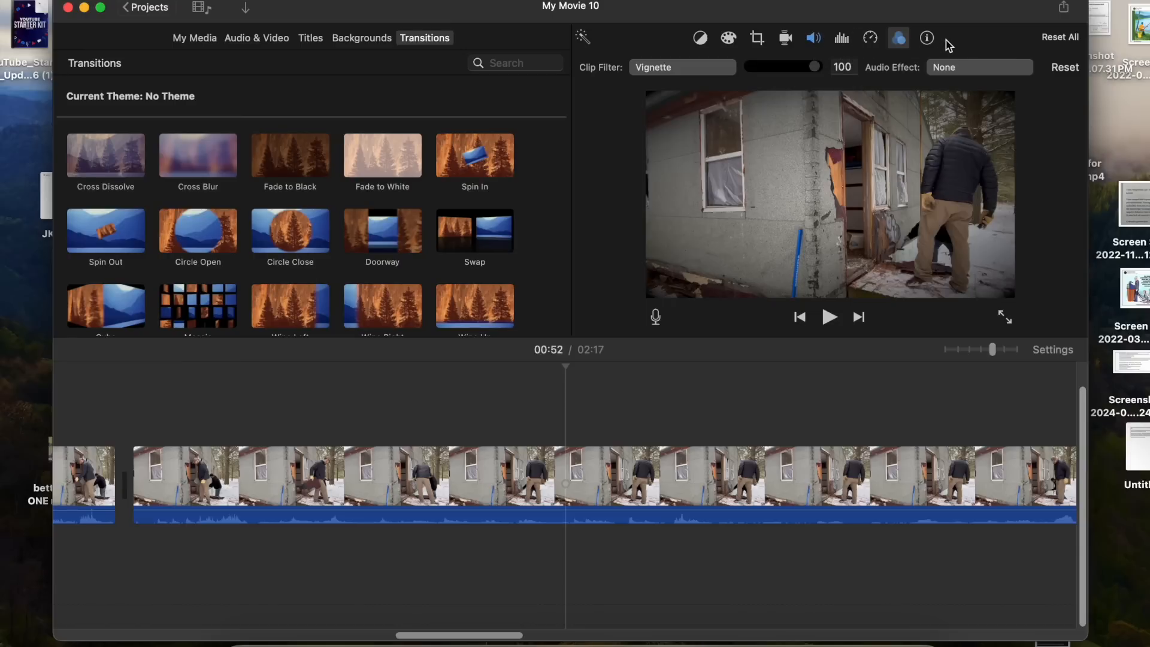
- Set the clip's audio equalizer to Treble Boost
left_click(844, 42)
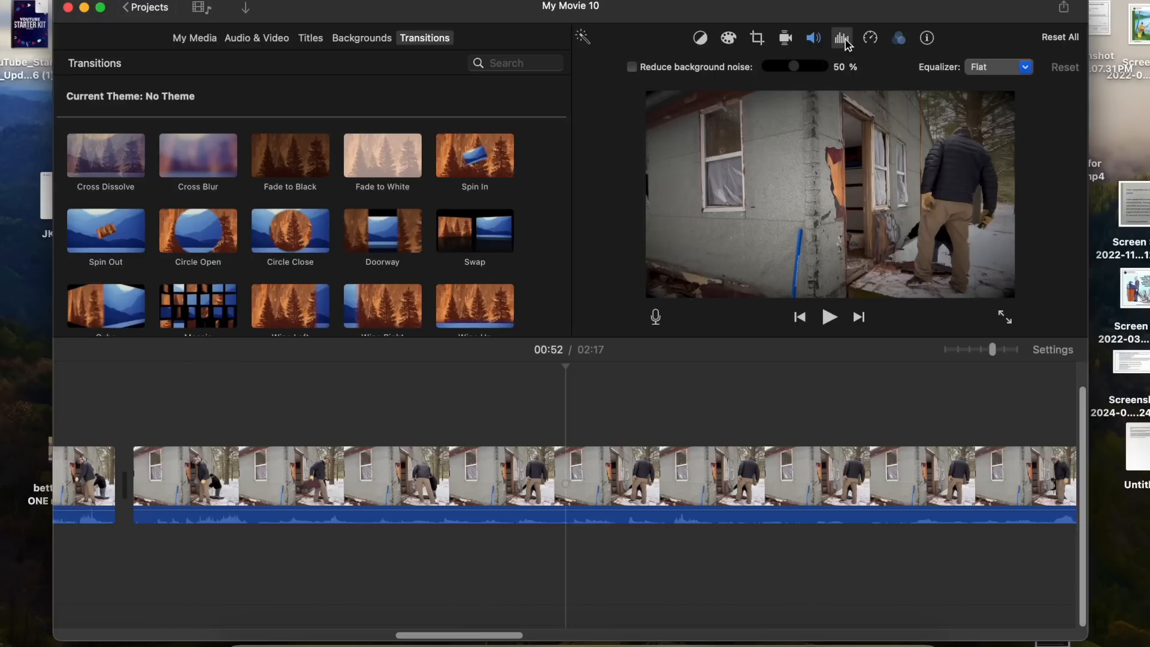
left_click(1031, 69)
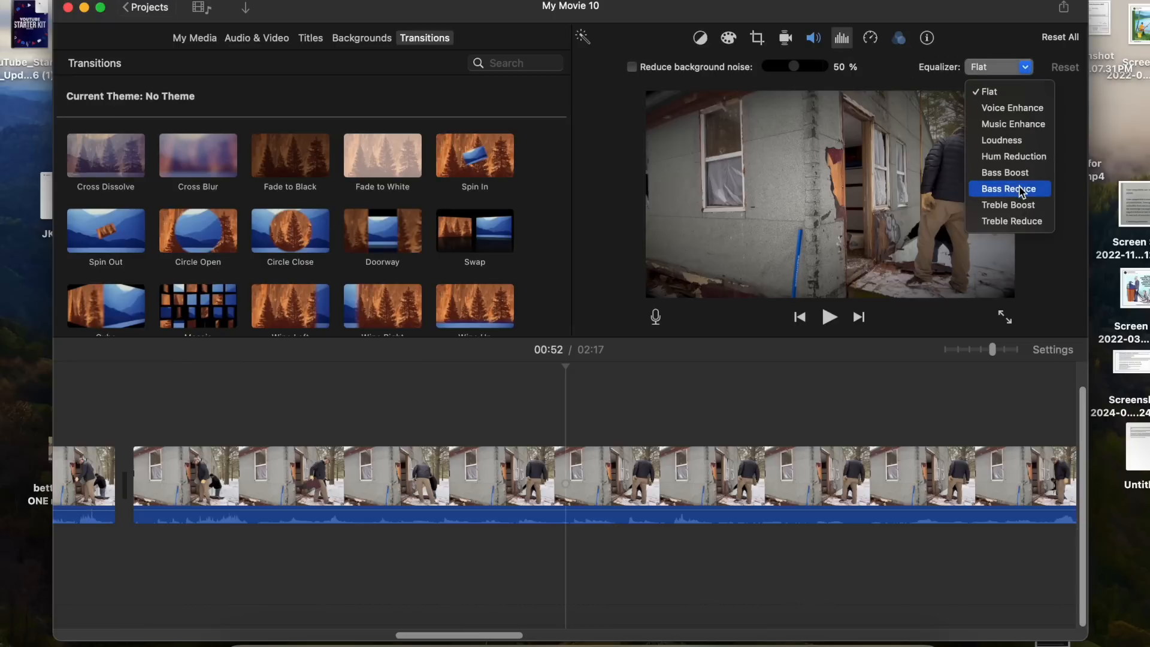
left_click(1023, 207)
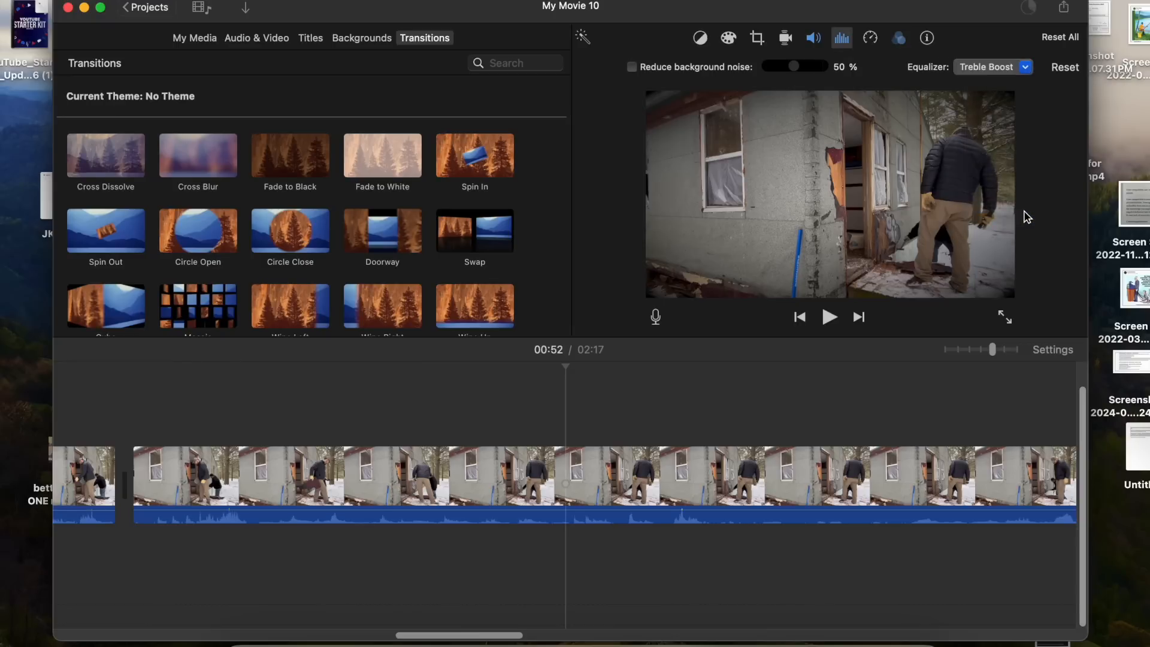
left_click(803, 479)
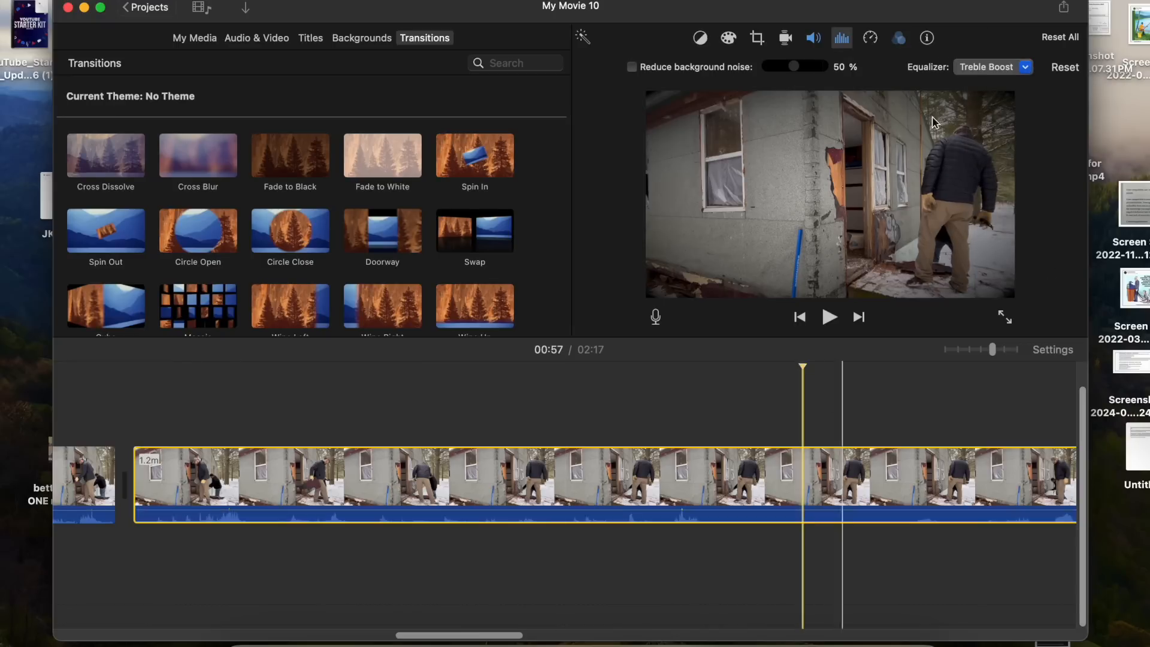
left_click(1026, 67)
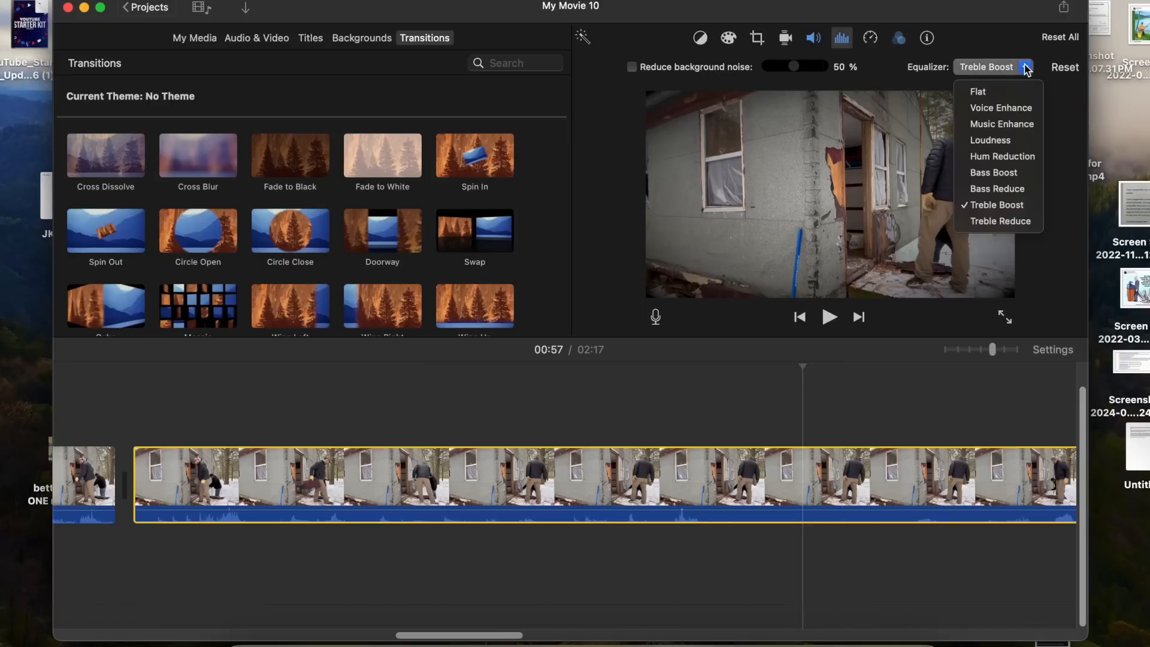
left_click(993, 198)
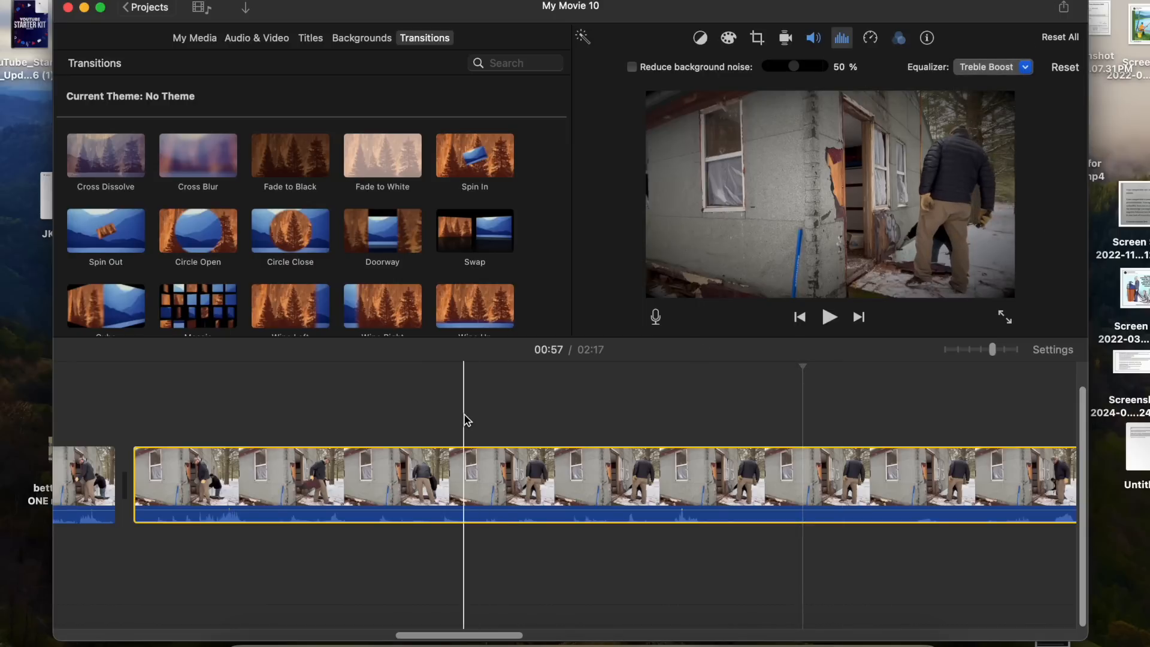
left_click(307, 155)
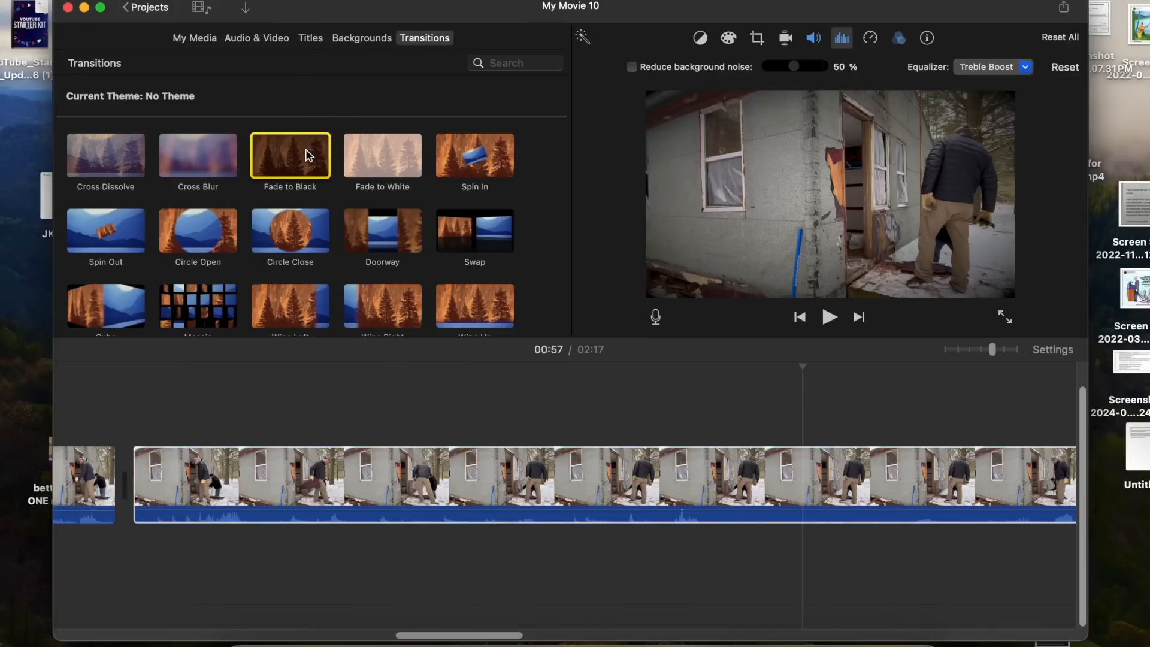
- Insert the Stars background into the timeline after the first clip
left_click(365, 39)
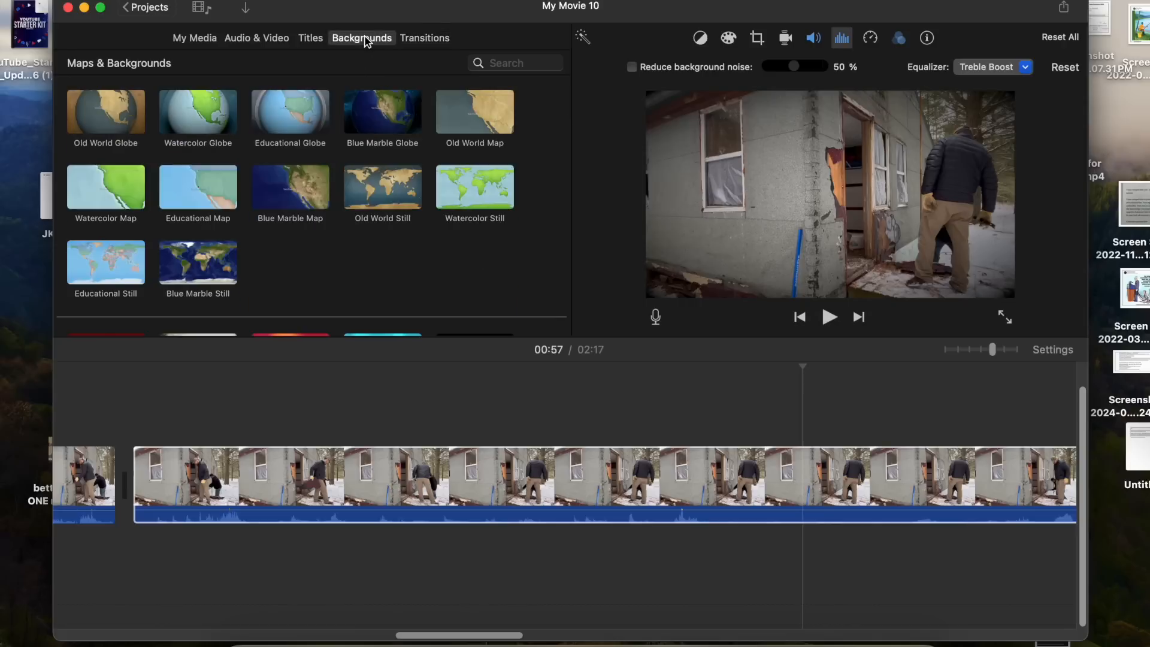
scroll(328, 154, "down", 5)
left_click(293, 281)
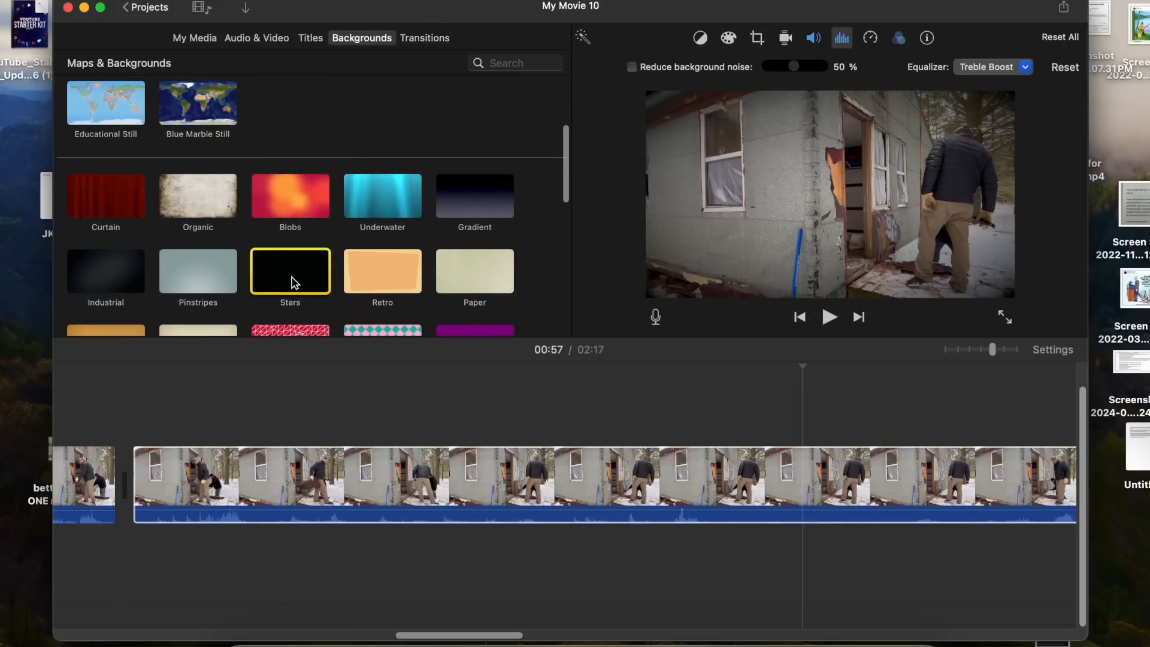
left_click_drag(294, 281, 128, 475)
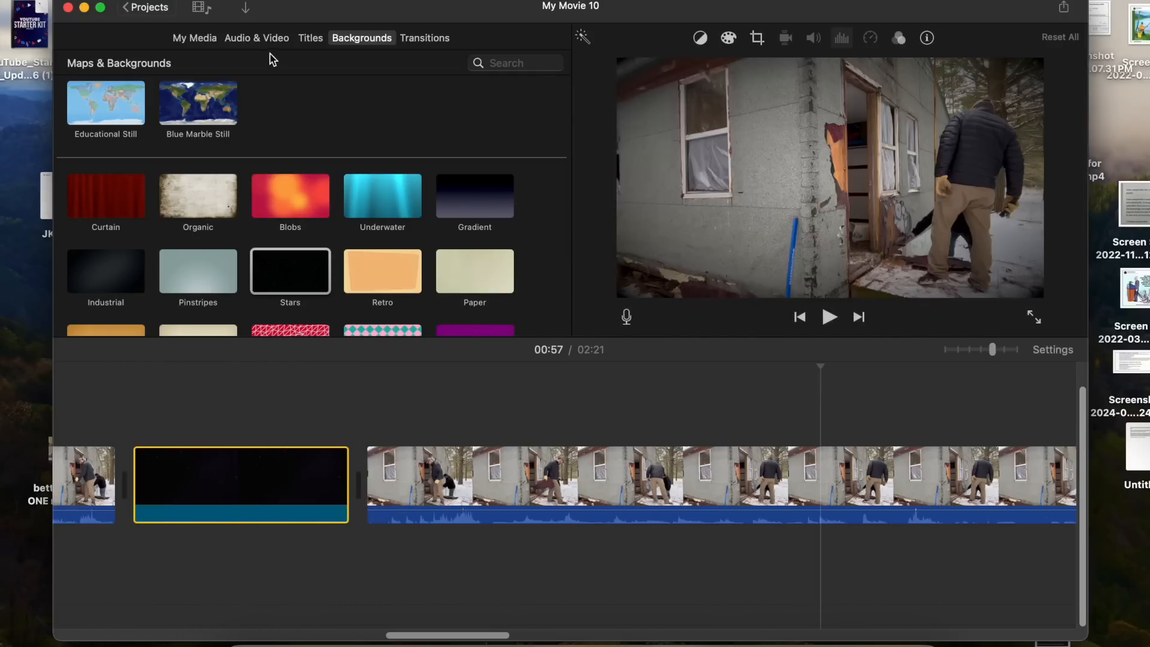
- Add an Expand Lower Third title over the Stars background clip
left_click(309, 38)
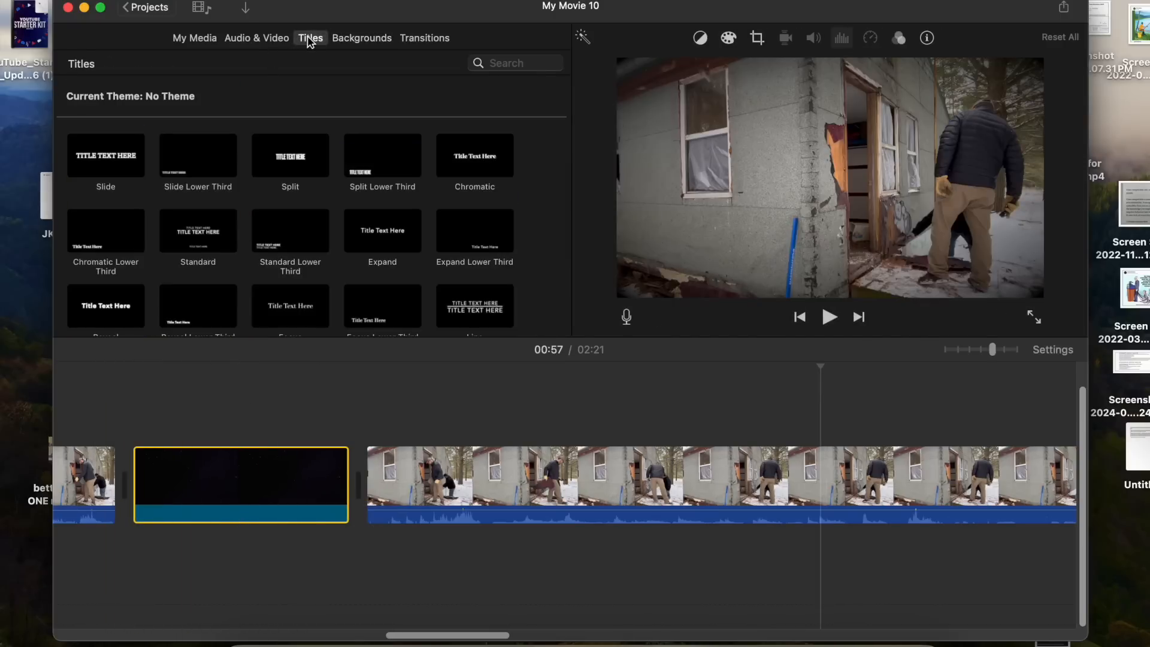
left_click(479, 234)
left_click_drag(479, 234, 150, 418)
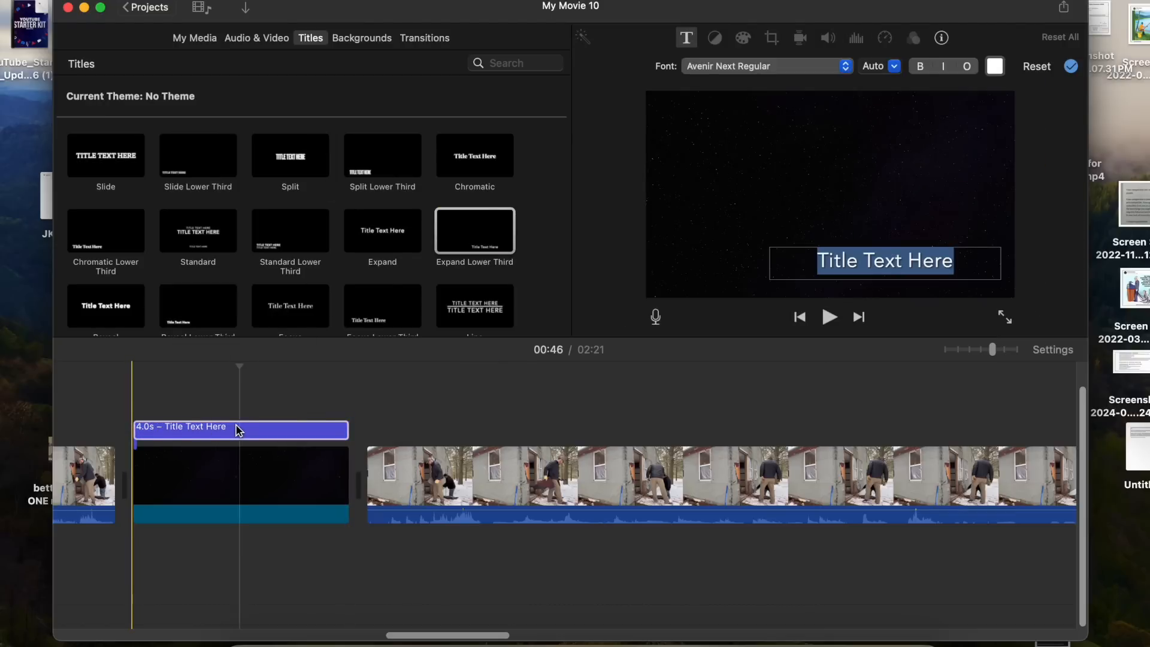
- Browse the media library events and open the How to fail event's clips
left_click(267, 41)
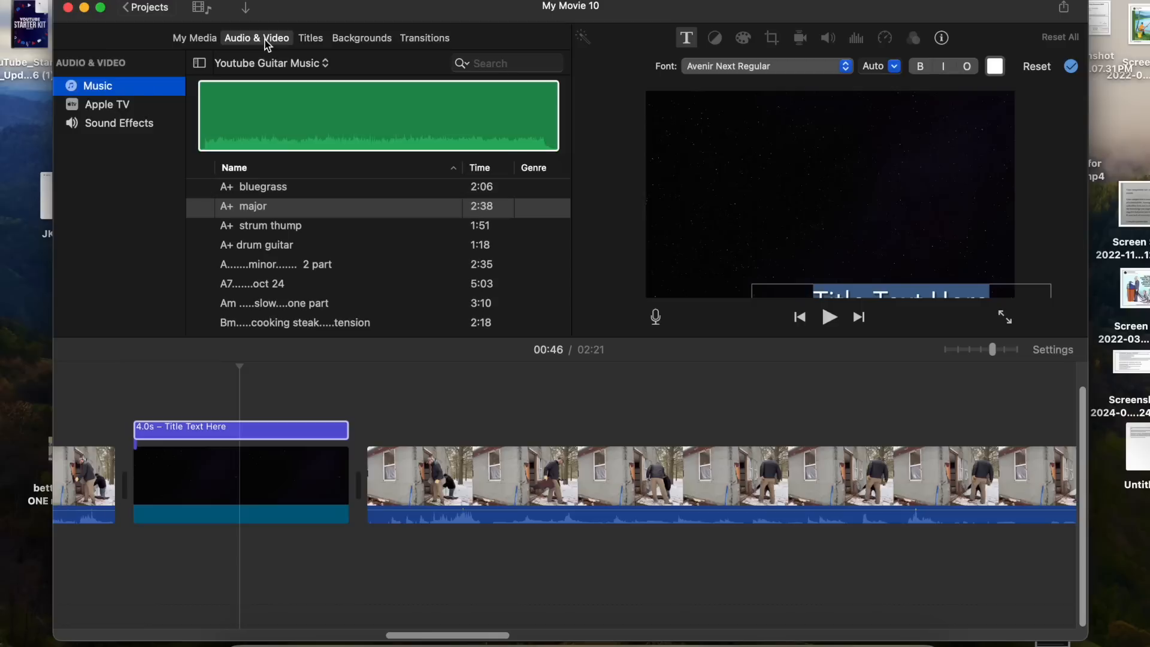
left_click(188, 37)
scroll(80, 290, "down", 5)
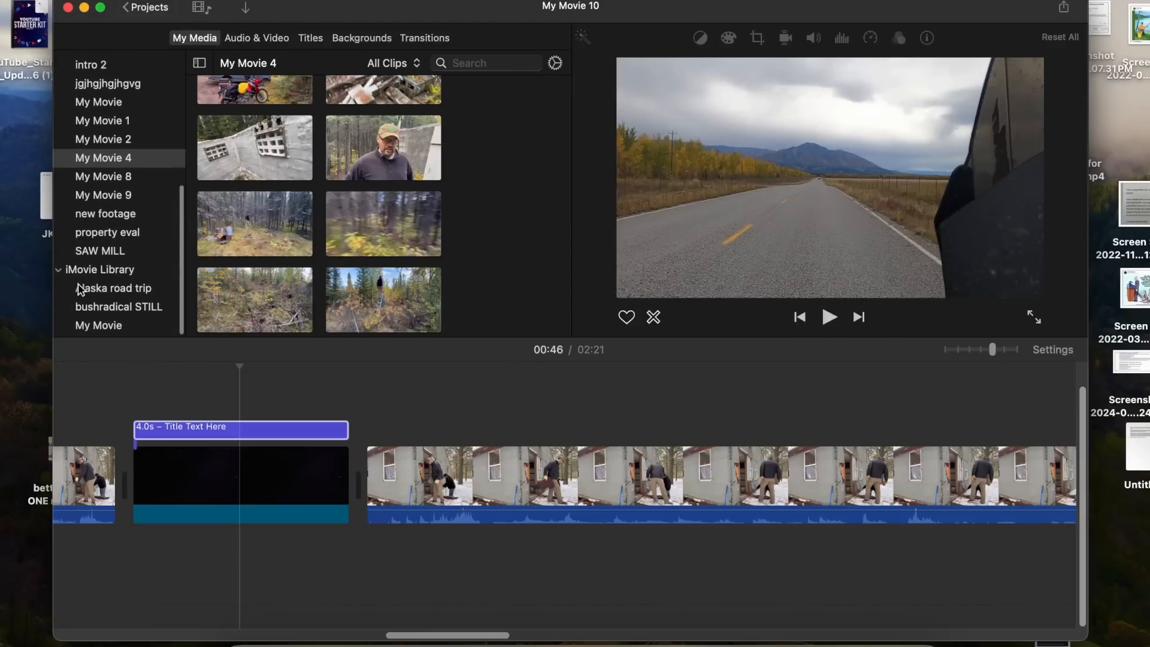
scroll(80, 289, "up", 5)
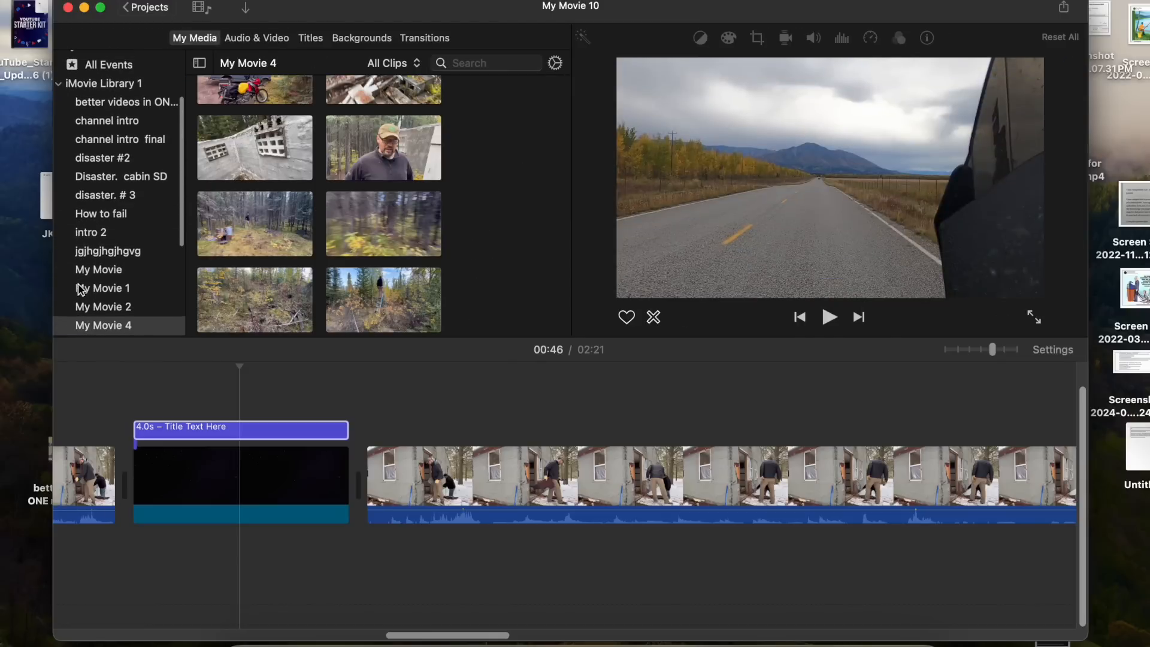
left_click(85, 214)
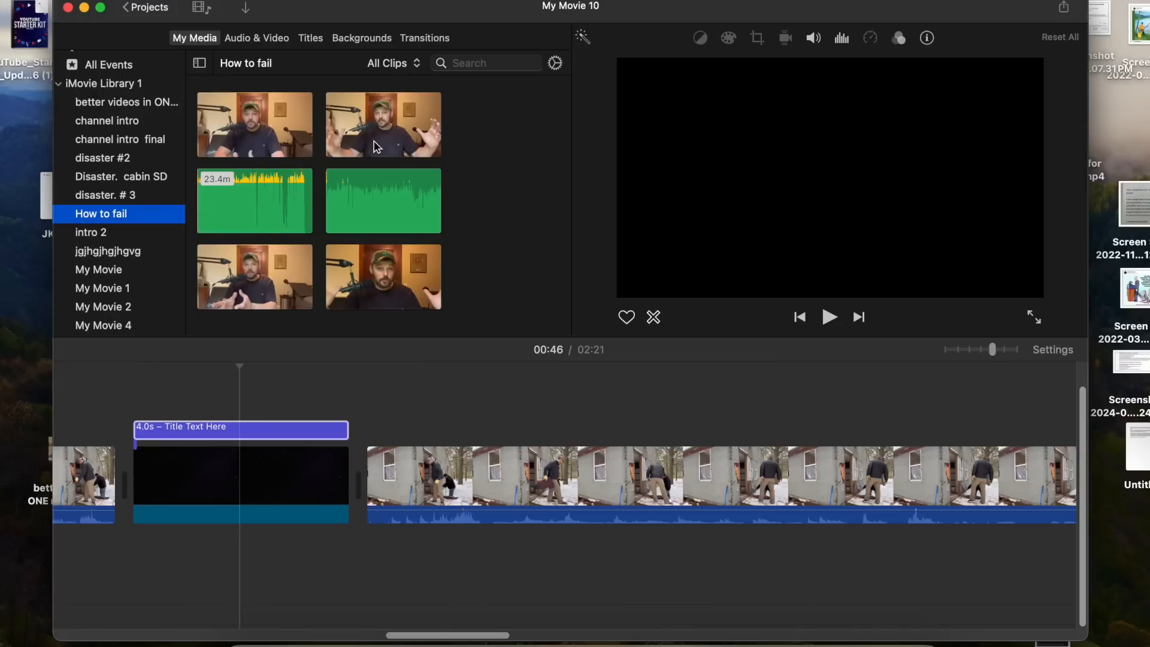
left_click(286, 238)
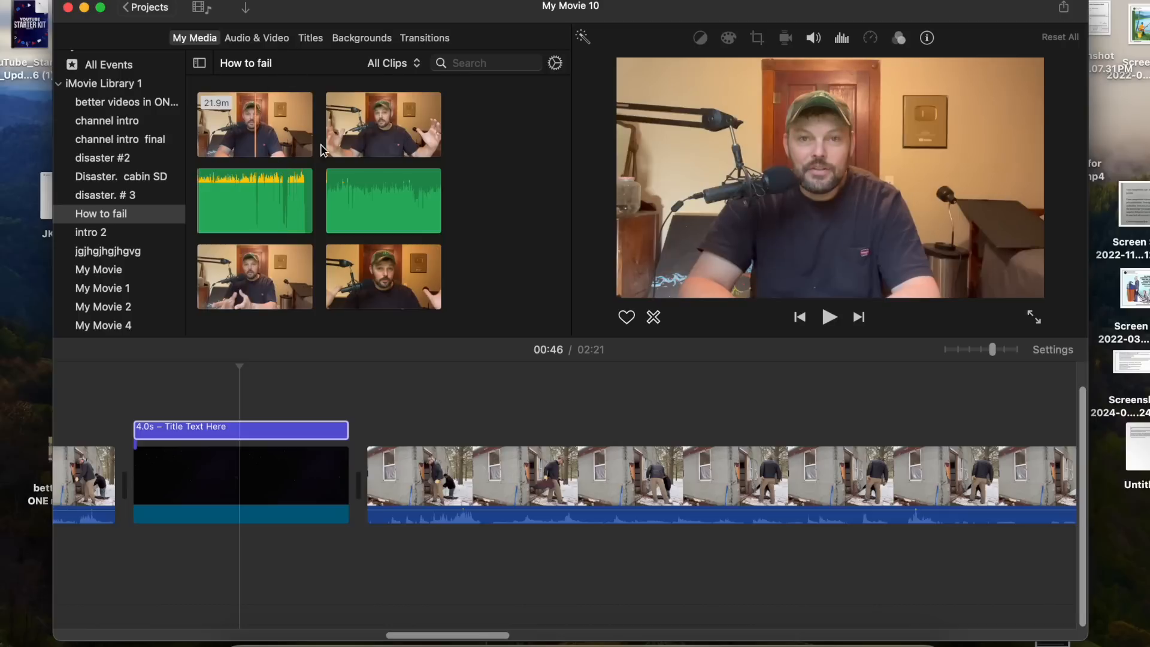
left_click(246, 8)
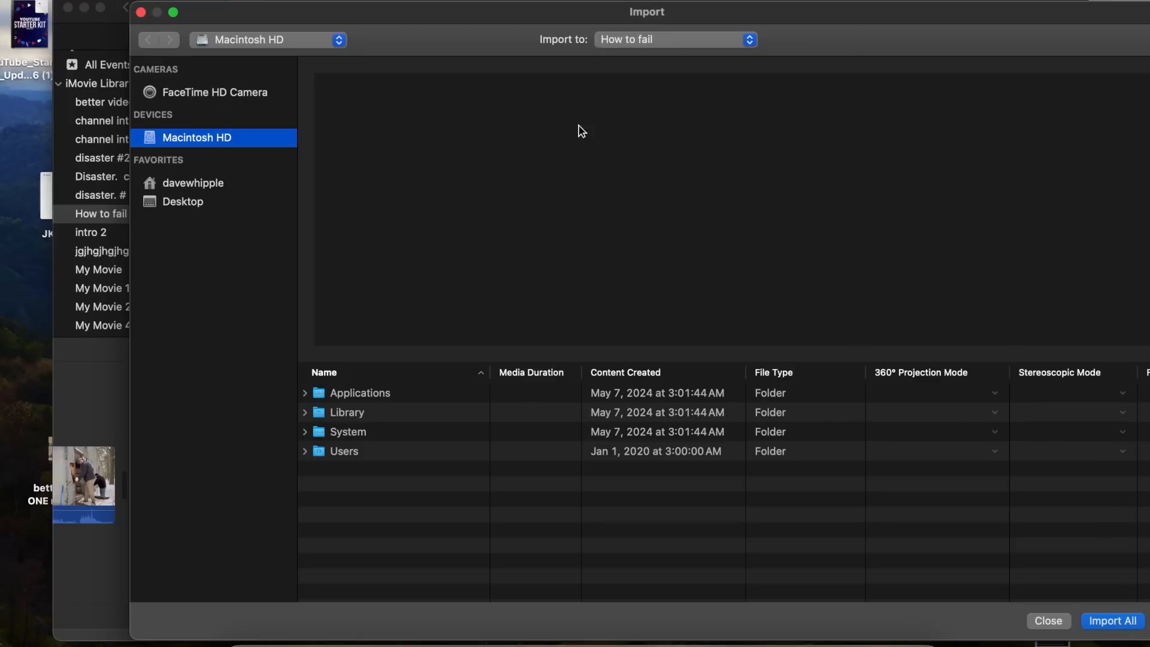
left_click(503, 98)
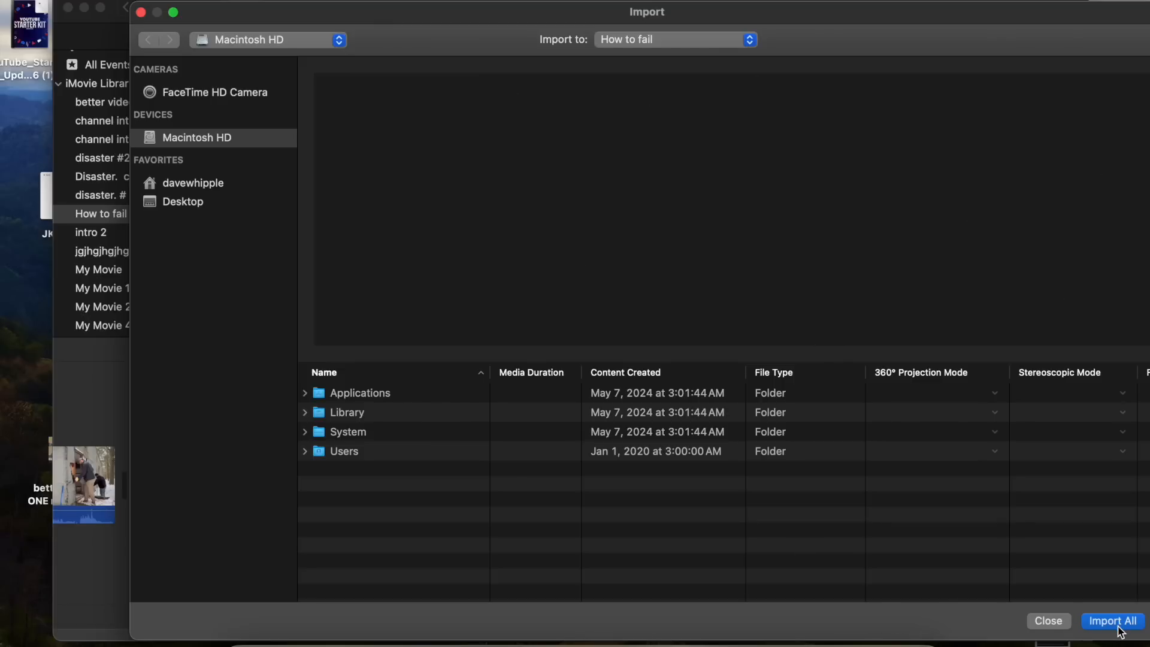
left_click(141, 12)
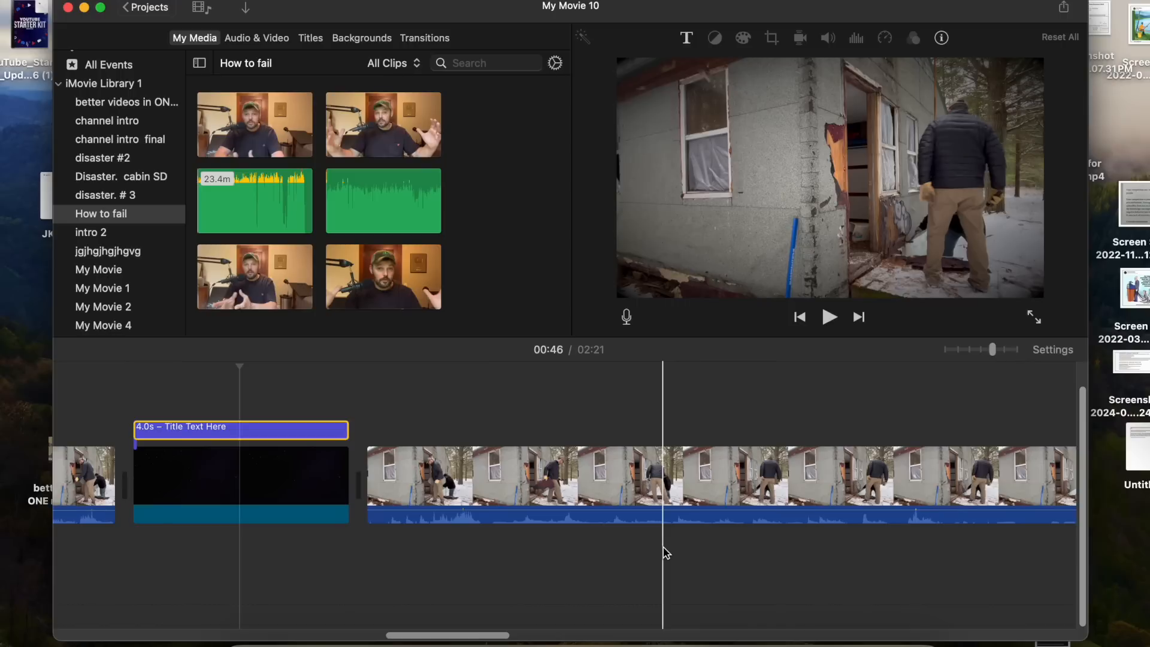
- Remove three selected ranges from the long cabin clip using range selection
scroll(665, 551, "right", 5)
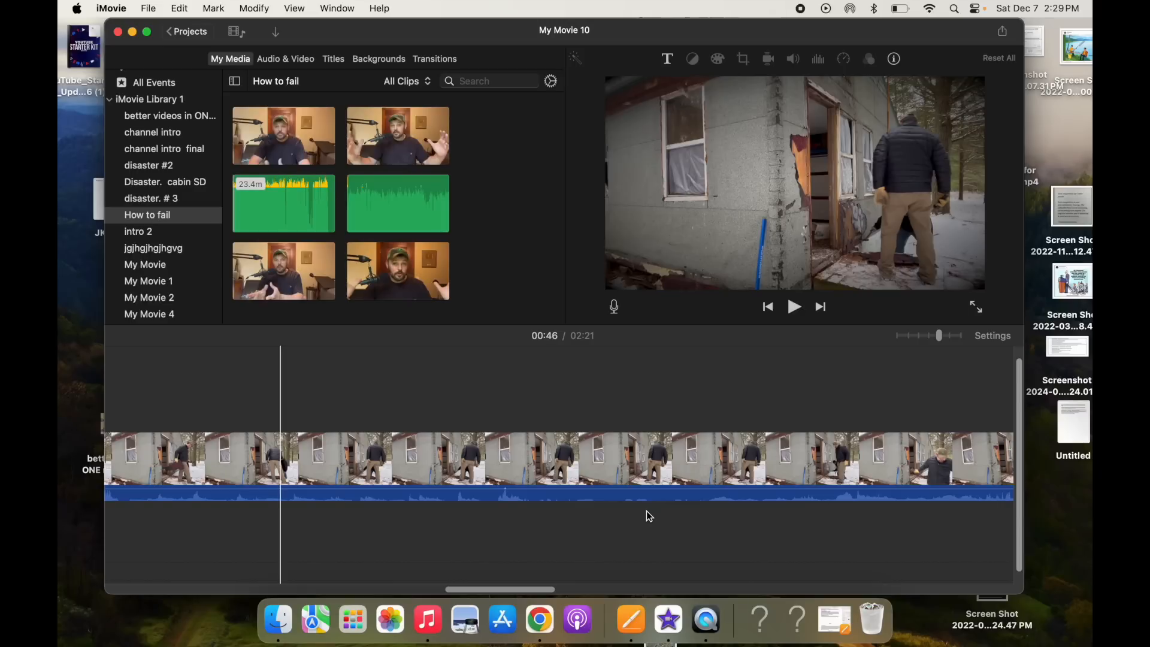
key("r")
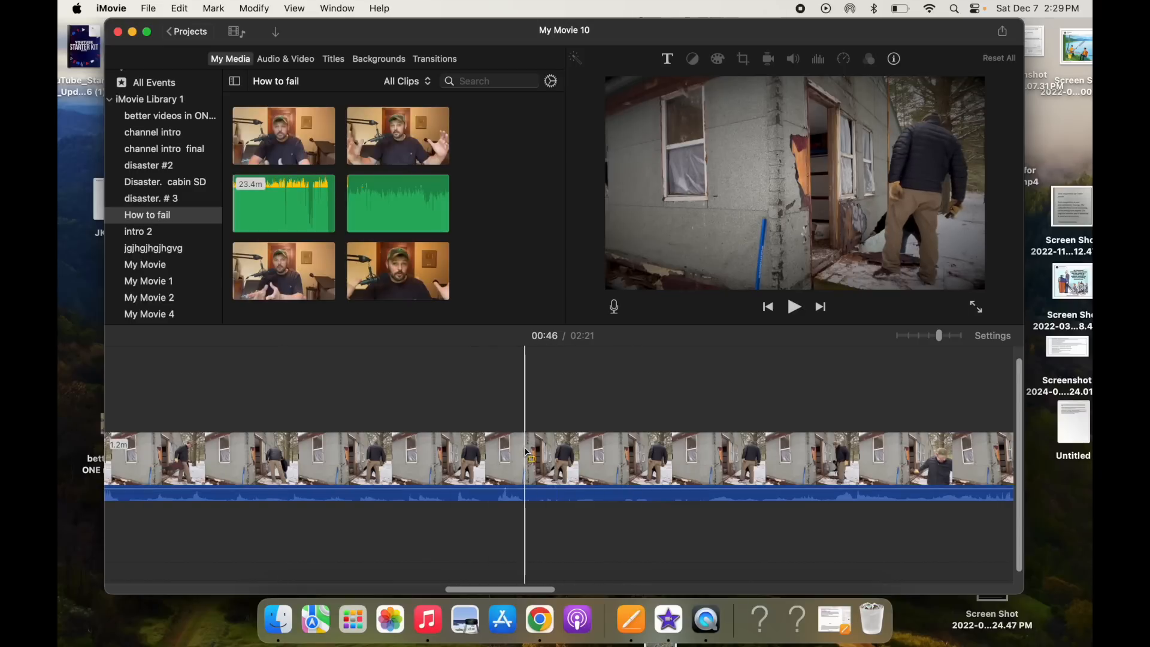
left_click_drag(524, 449, 987, 429)
key("BackSpace")
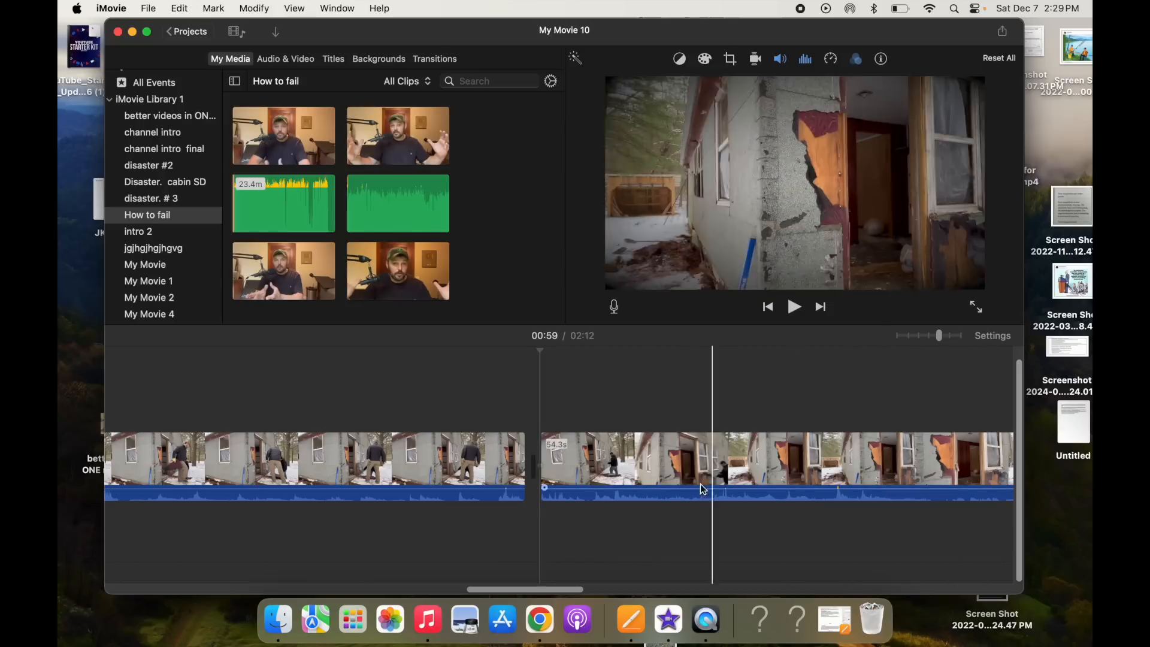
left_click_drag(645, 473, 753, 484)
key("BackSpace")
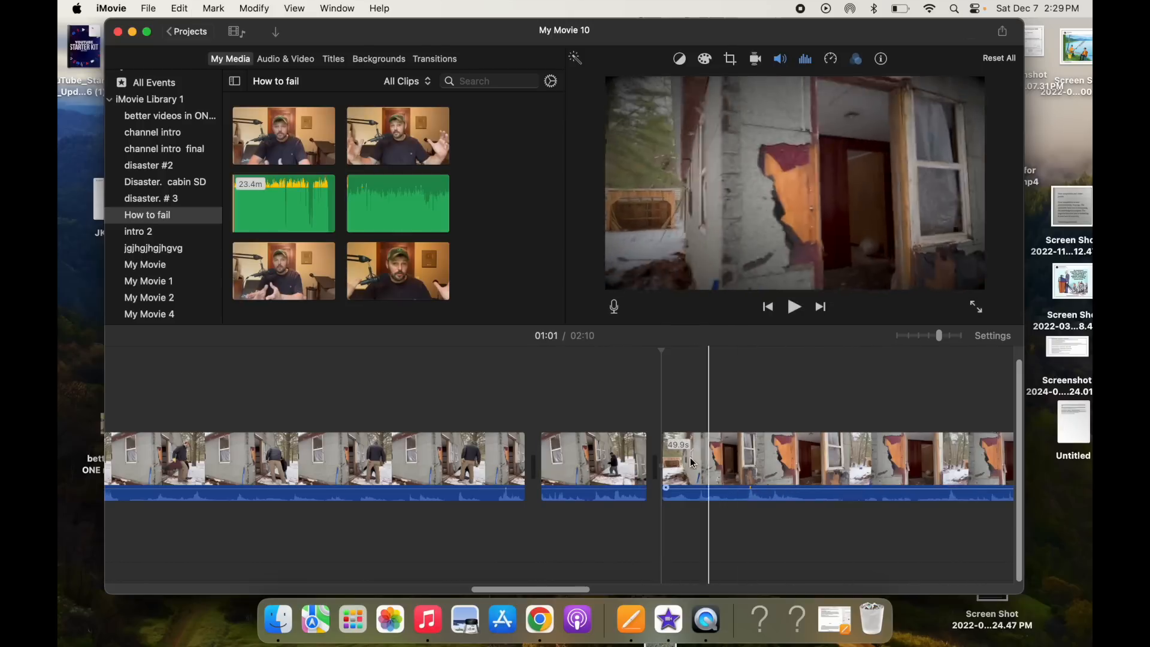
left_click_drag(648, 460, 689, 472)
left_click_drag(807, 487, 808, 488)
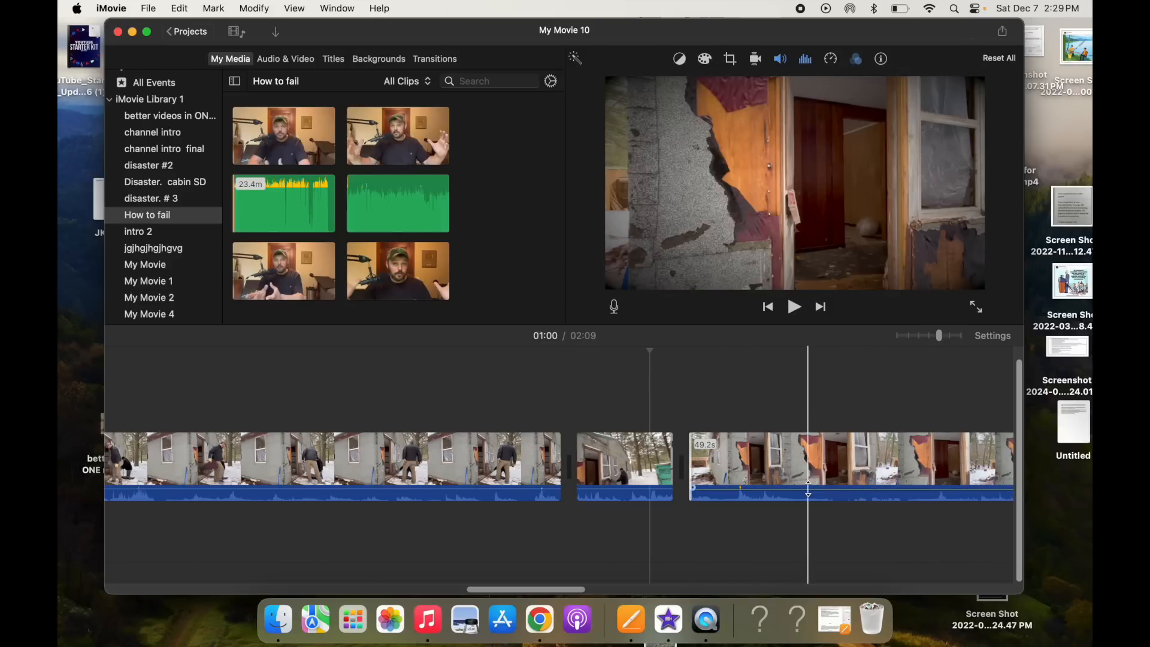
- Set the volume of the selected cabin clips to 51%
left_click(808, 476)
left_click(352, 485, "shift")
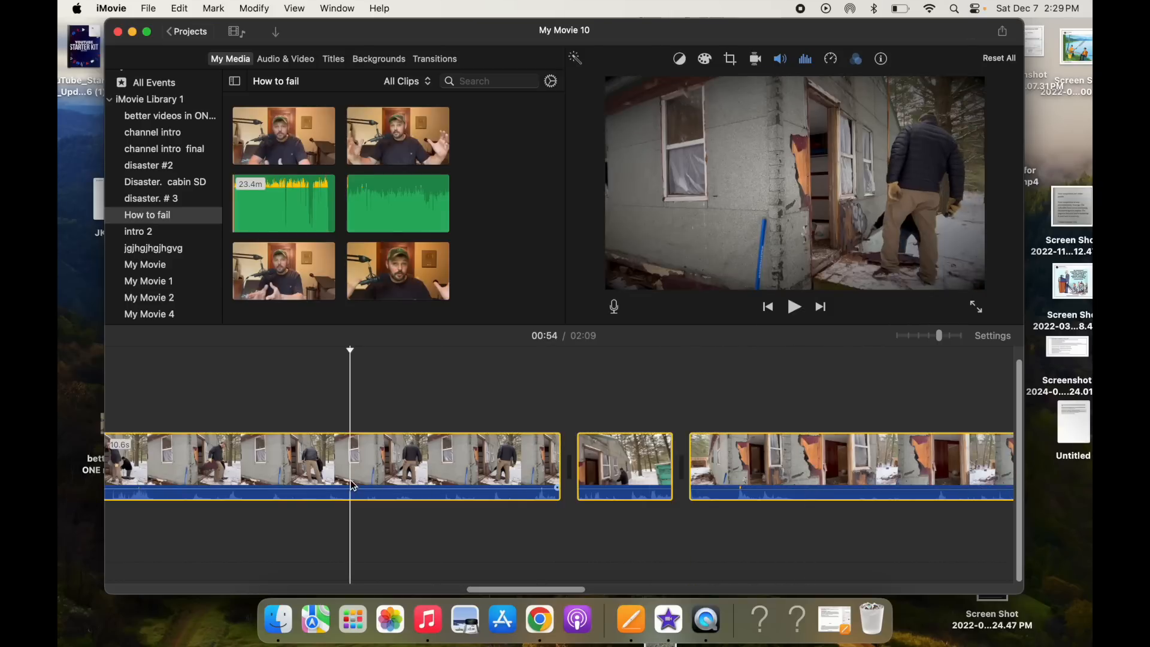
left_click(779, 59)
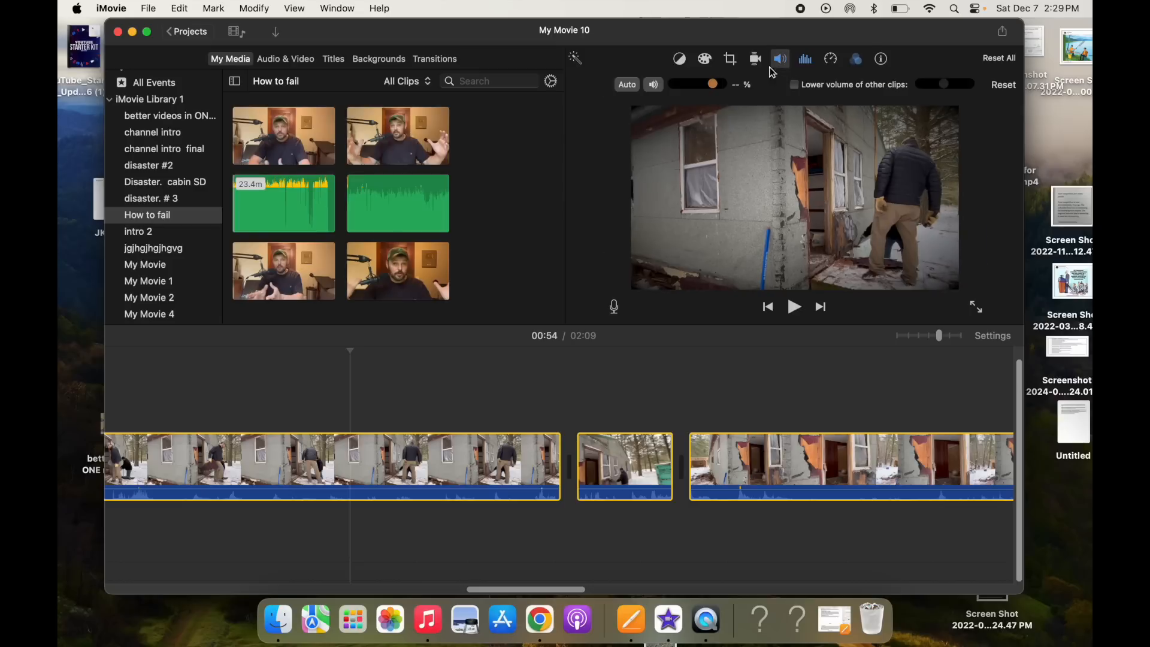
left_click_drag(713, 86, 692, 86)
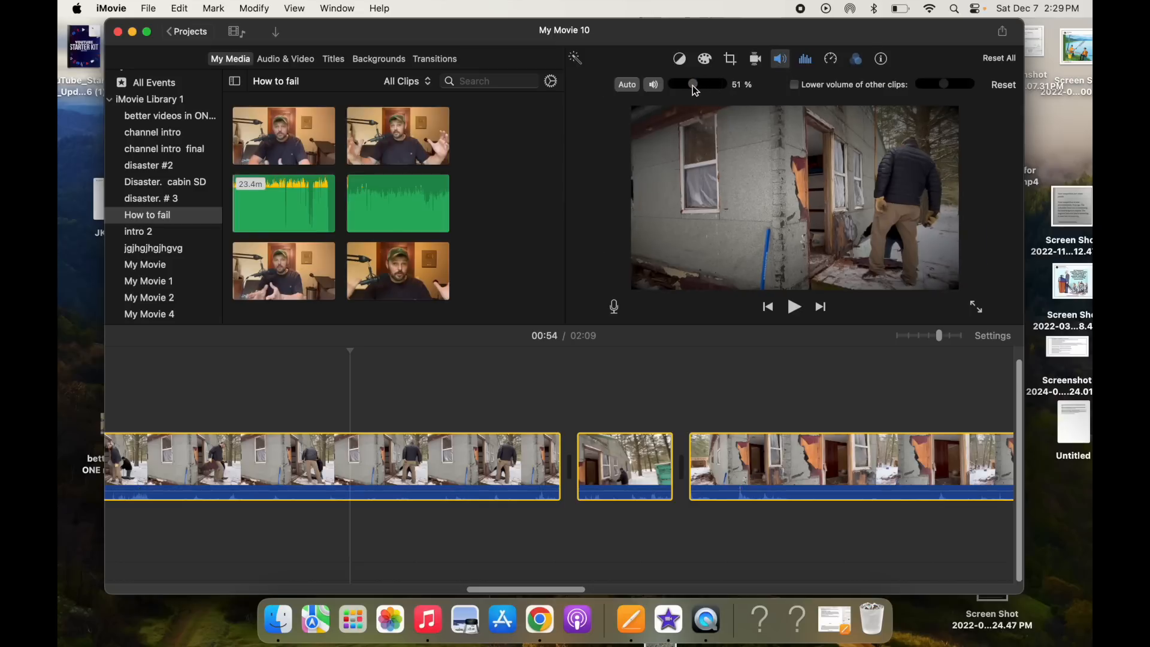
- Add the A+ major music track as background music beneath the clips
left_click(287, 60)
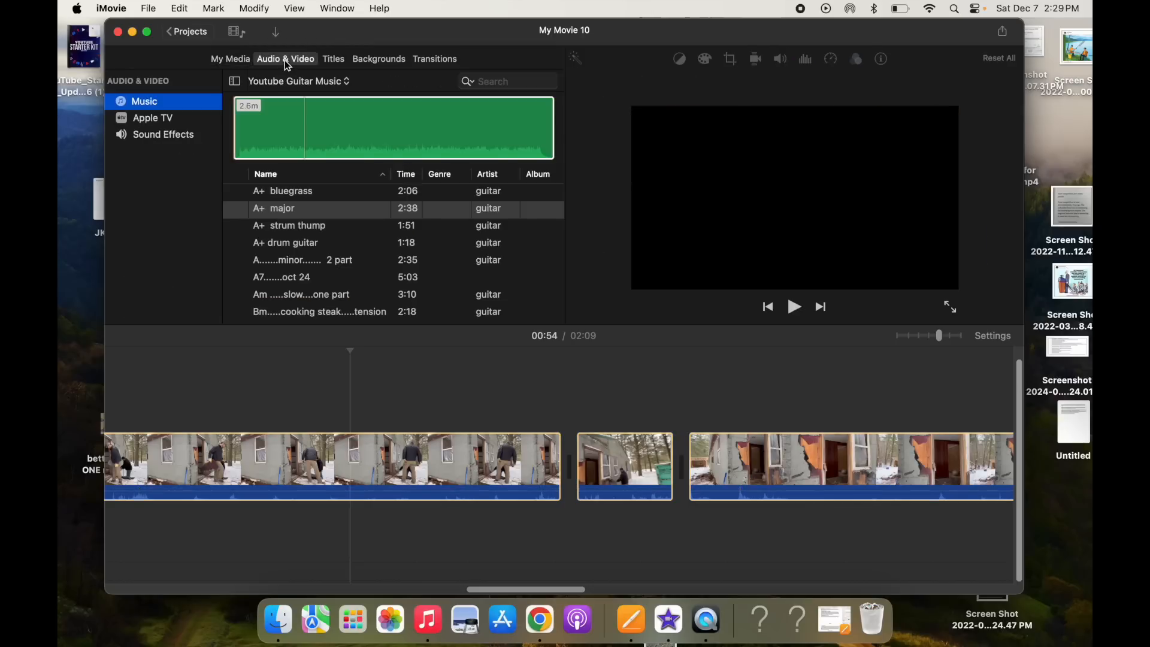
mouse_move(316, 134)
left_mouse_down()
mouse_move(457, 380)
mouse_move(353, 525)
mouse_move(337, 527)
mouse_move(453, 522)
left_mouse_up()
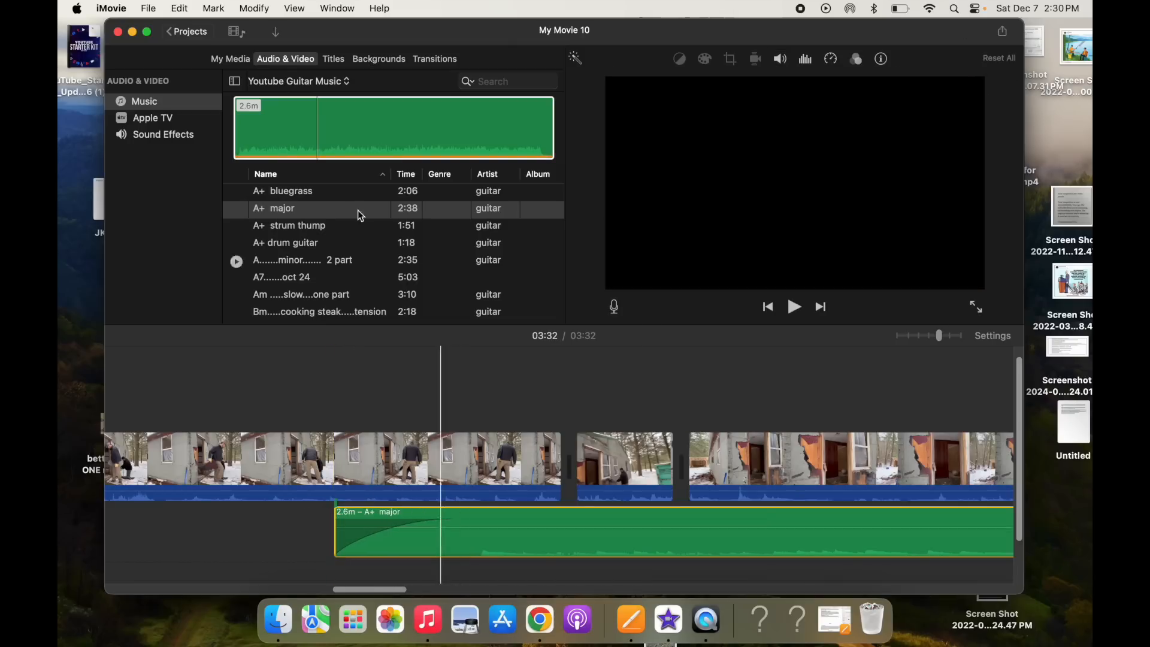
- Export the movie as a file named imovie example and save it to the Desktop
left_click(148, 12)
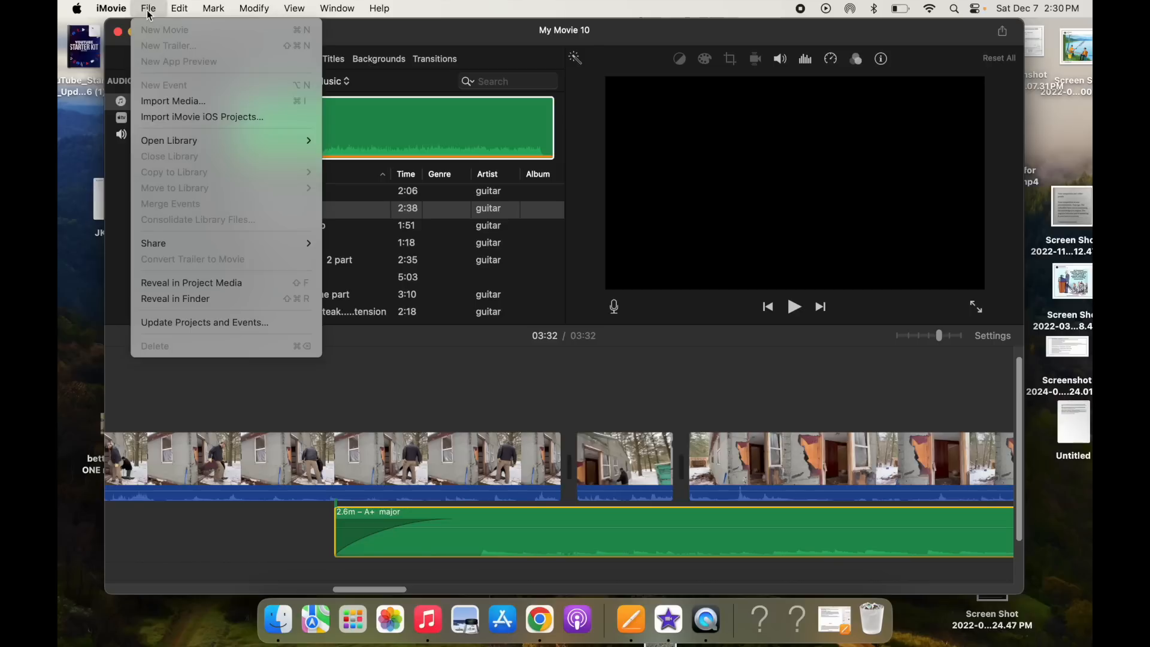
mouse_move(257, 242)
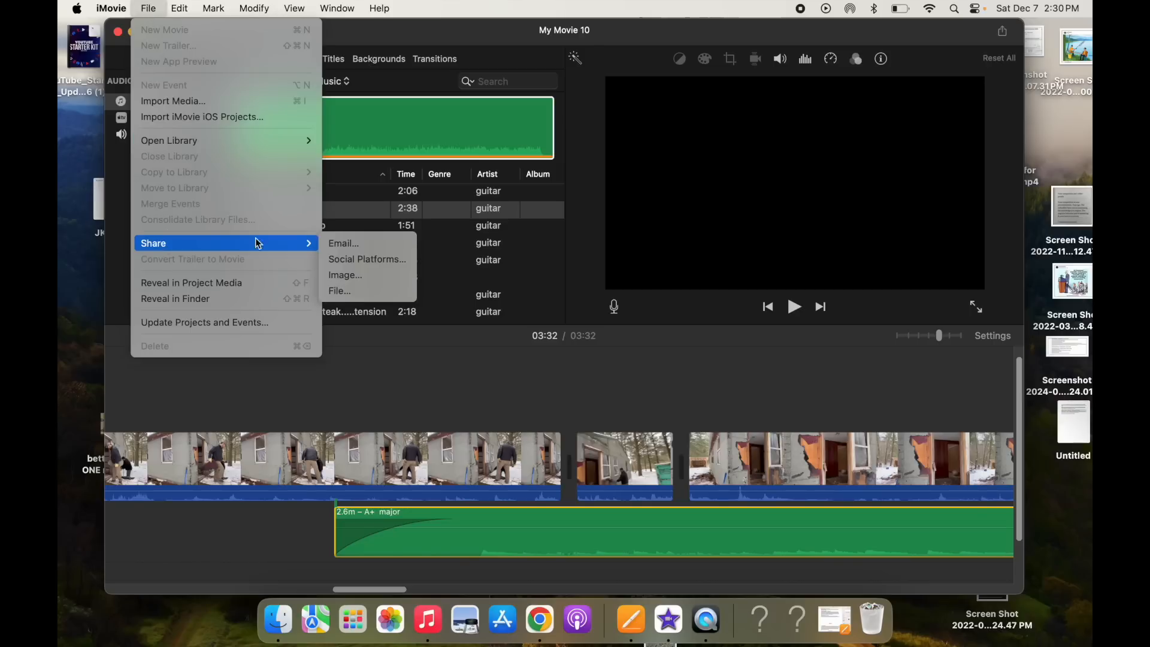
left_click(340, 291)
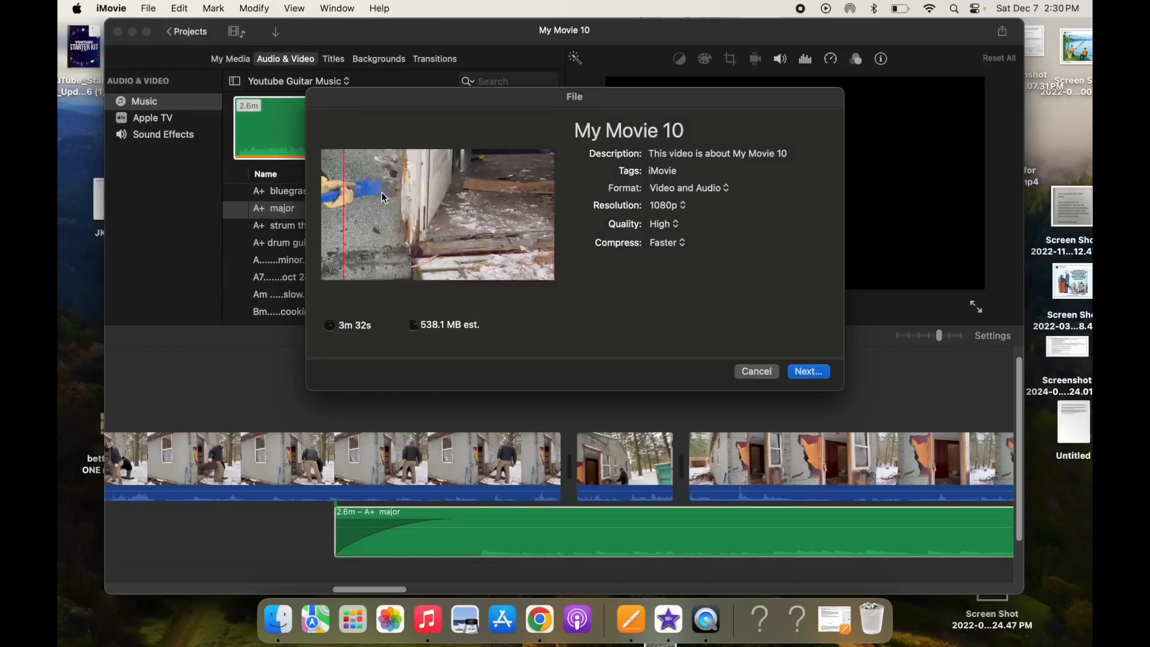
left_click(696, 129)
key("BackSpace")
key("BackSpace")
key("BackSpace")
key("BackSpace")
key("BackSpace")
key("BackSpace")
key("BackSpace")
key("BackSpace")
key("BackSpace")
key("BackSpace")
key("BackSpace")
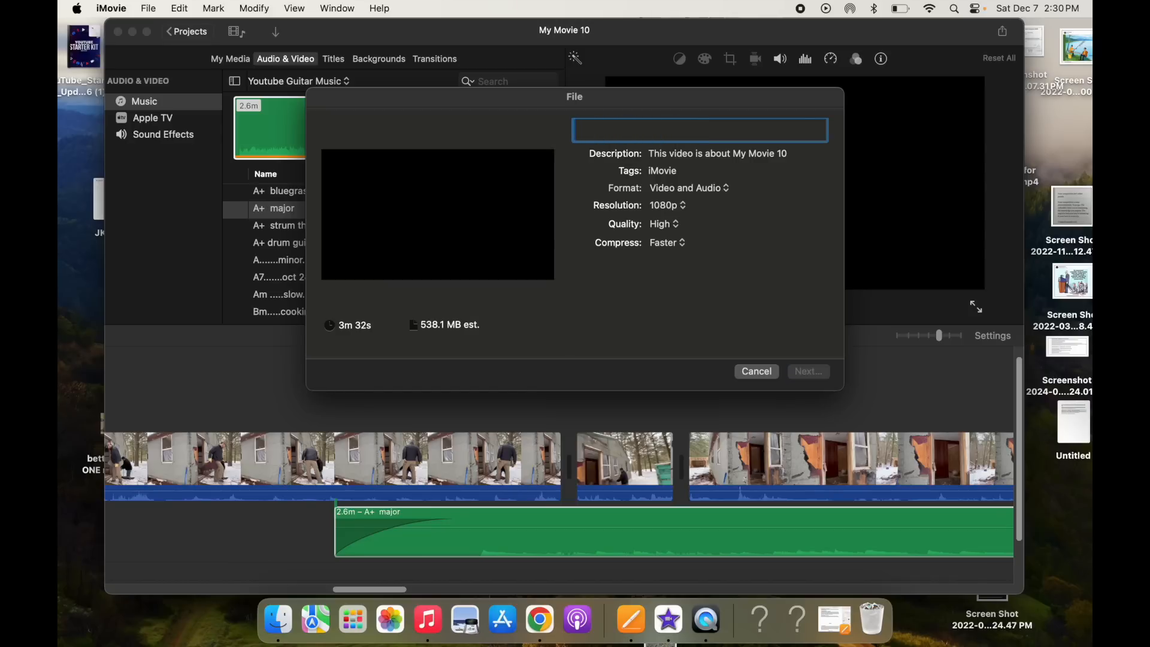
type("imov")
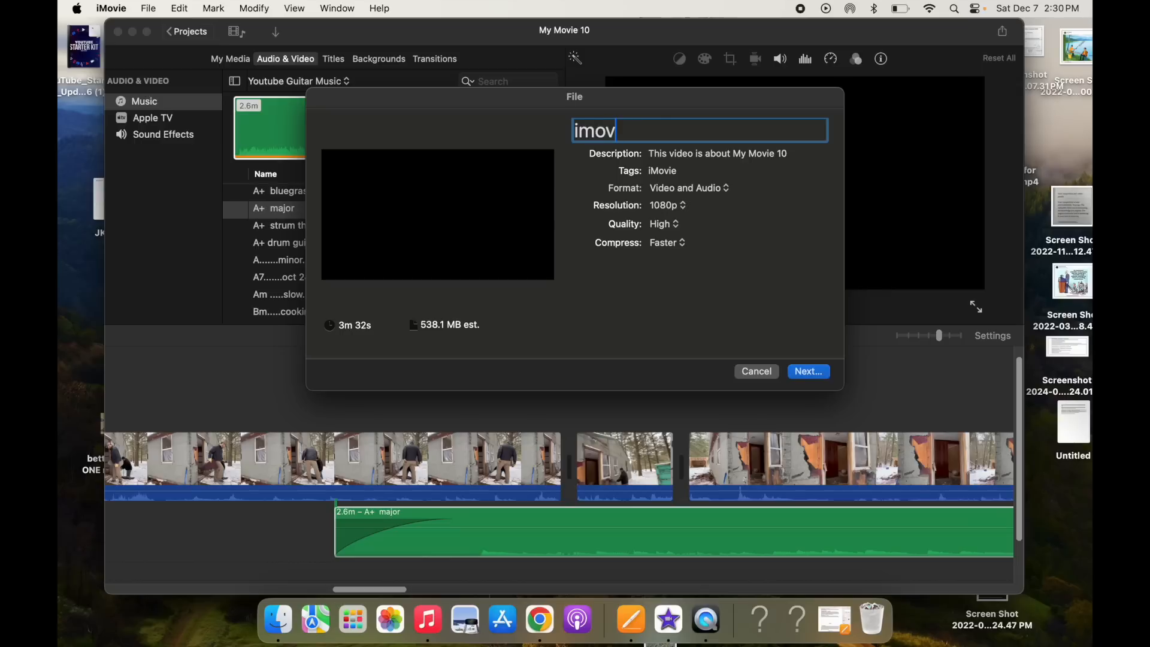
type("ie example")
left_click(807, 374)
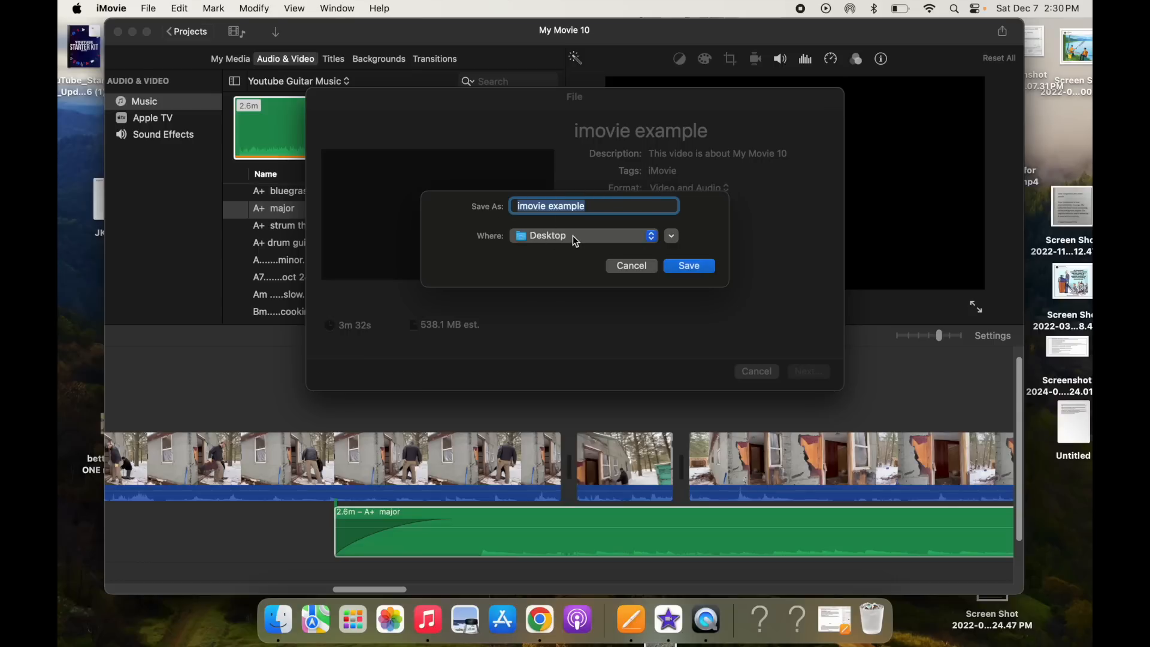
left_click(686, 269)
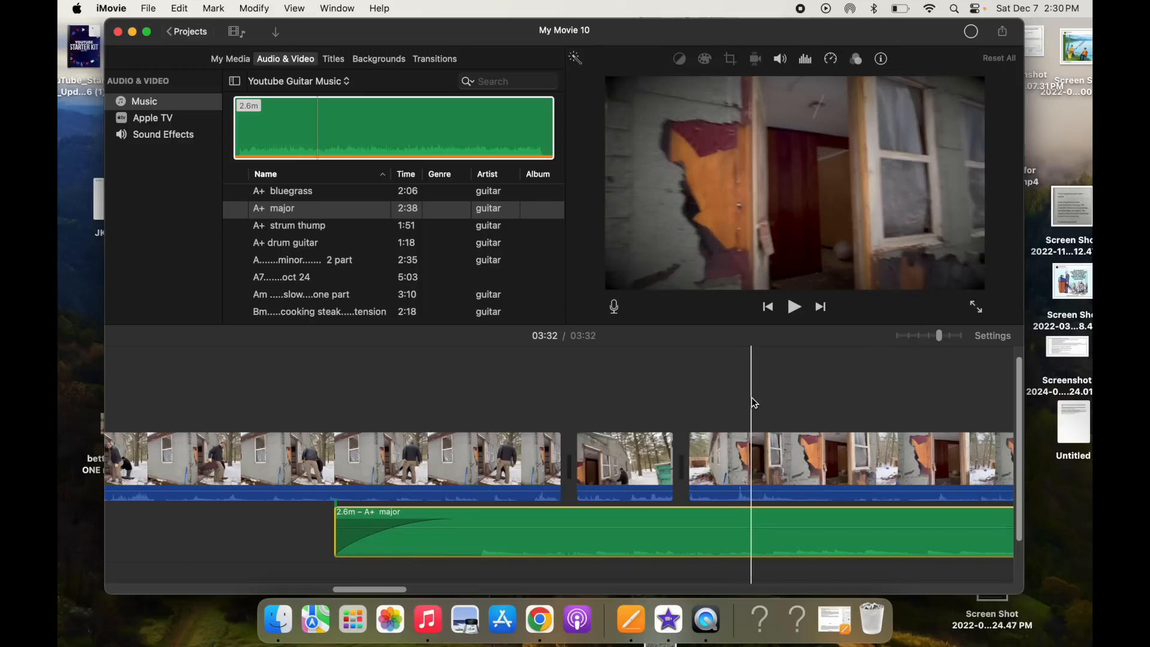
- Switch to Chrome and search Google for bushradical youtube
left_click_drag(910, 30, 703, 114)
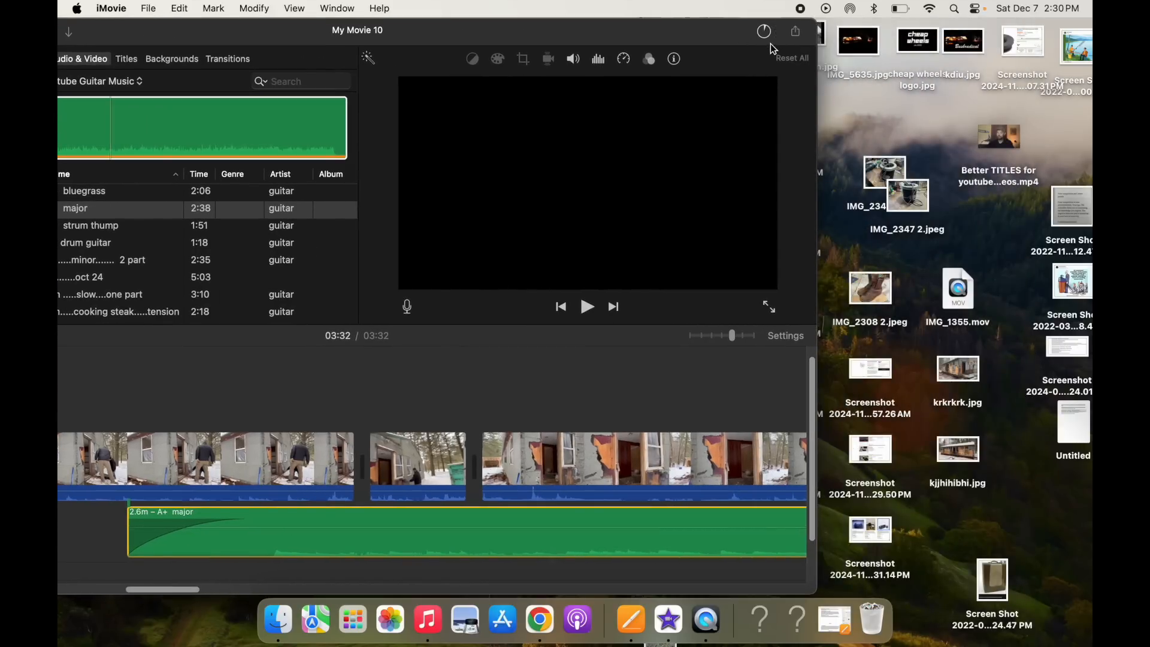
left_click_drag(713, 34, 324, 17)
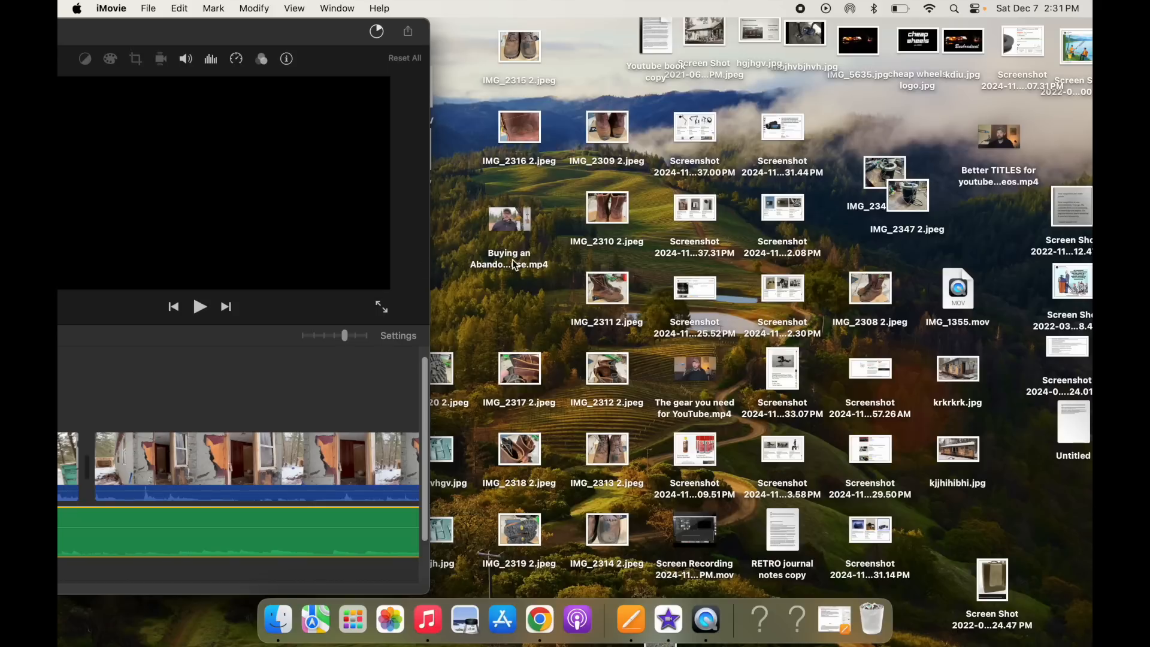
left_click_drag(340, 32, 57, 30)
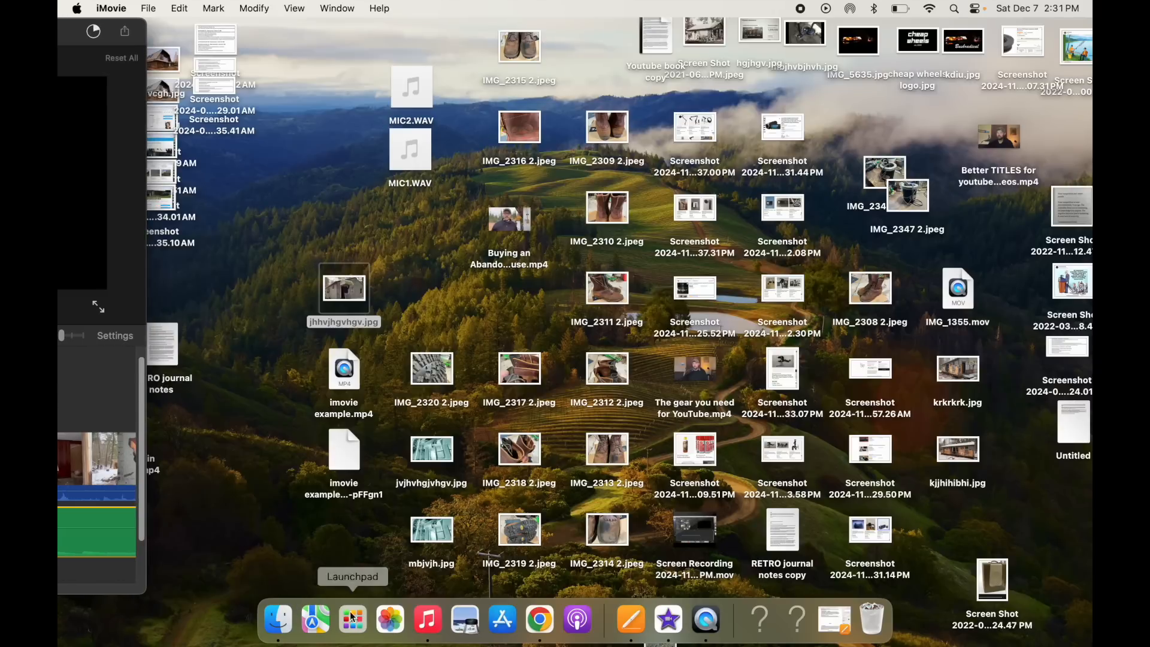
left_click(537, 620)
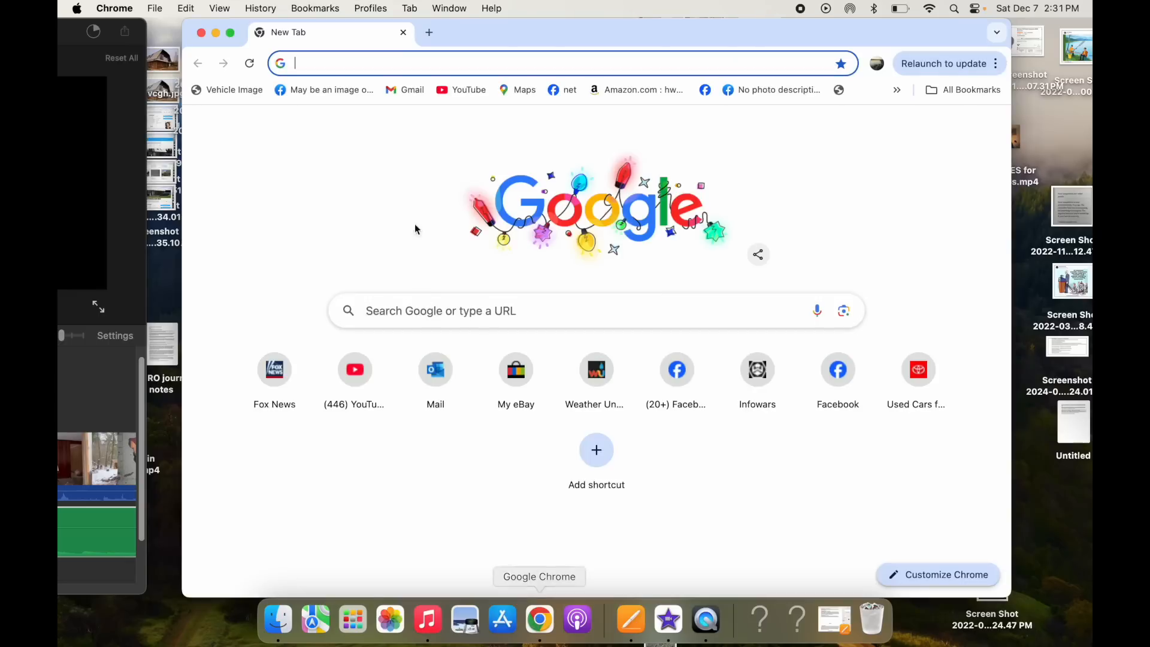
left_click_drag(484, 27, 765, 25)
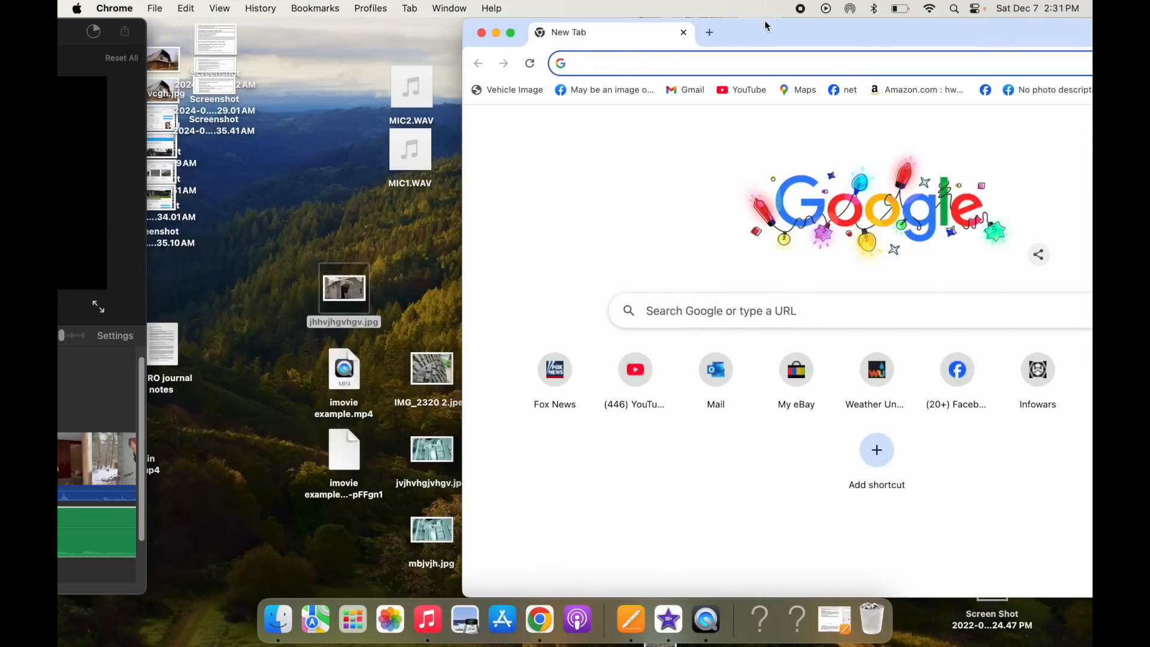
left_click(715, 68)
type("bushradical youtube")
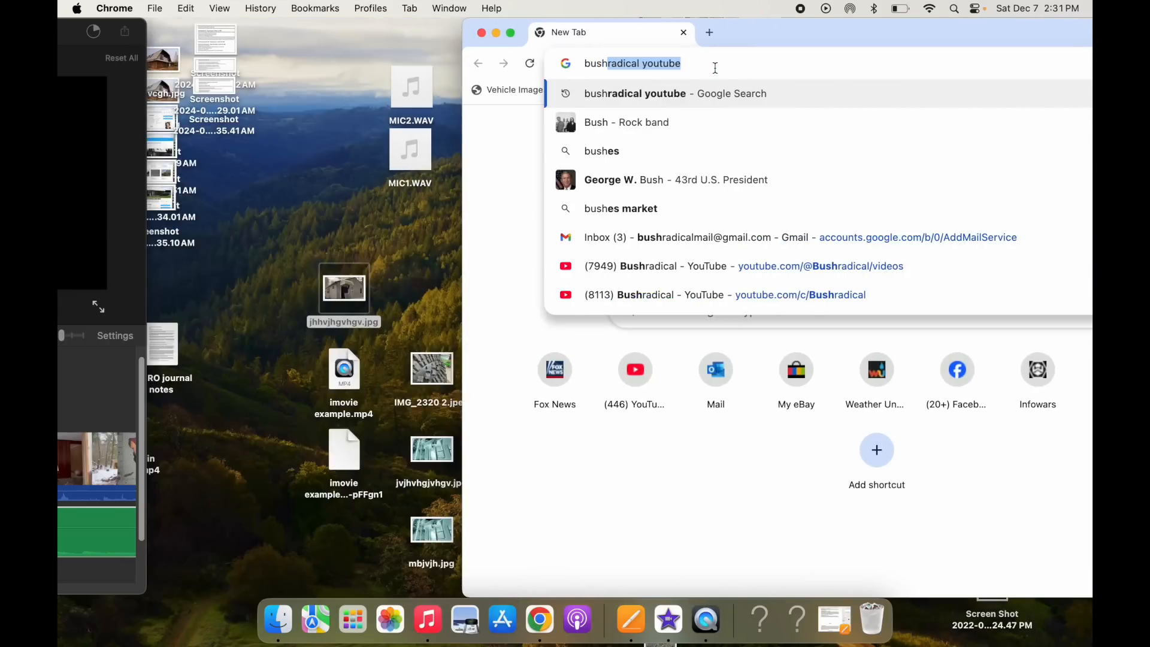
key("Return")
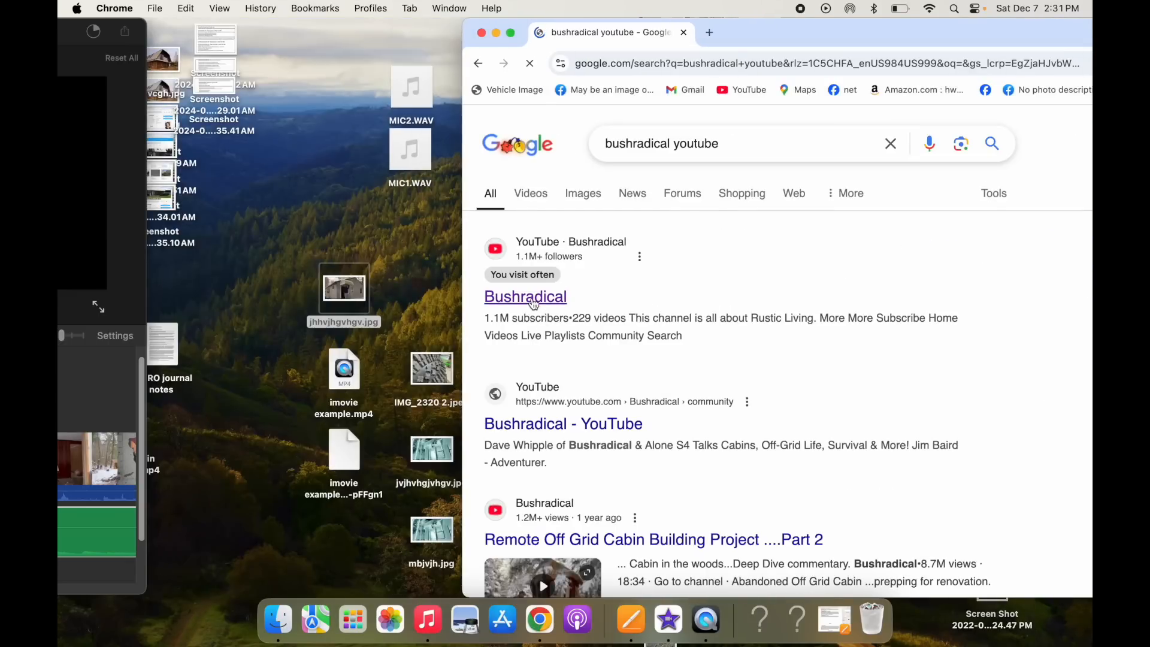
- Open the Bushradical YouTube channel and switch to the Bushradical account
left_click(532, 303)
left_click_drag(845, 30, 611, 20)
left_click(1025, 128)
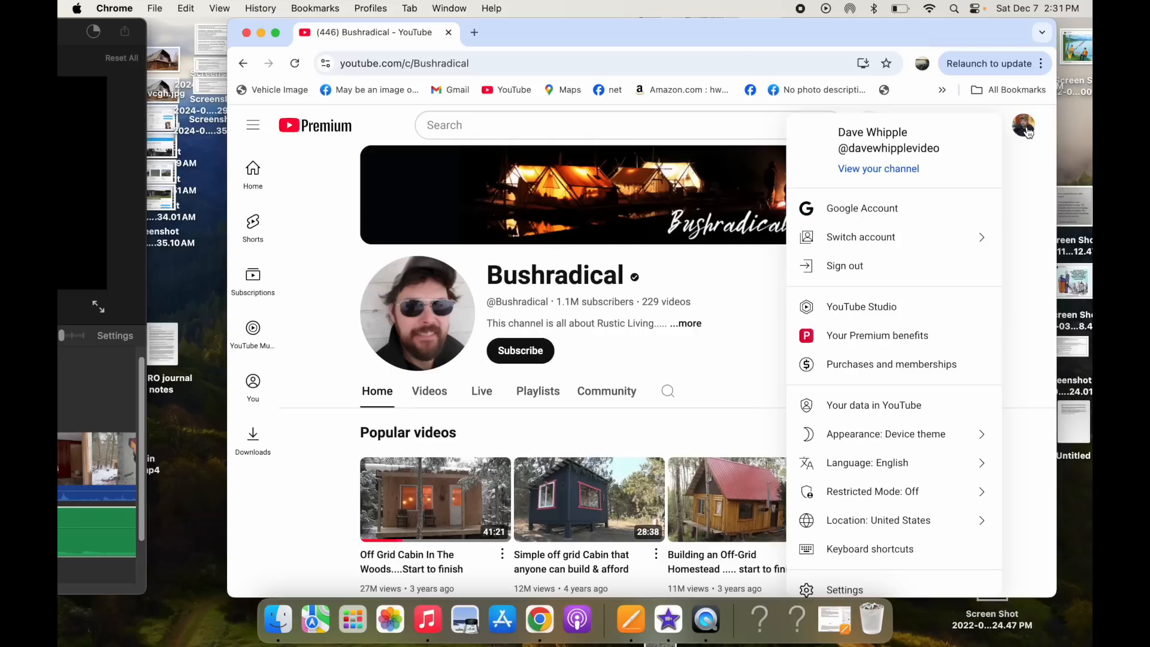
left_click(880, 237)
left_click(850, 485)
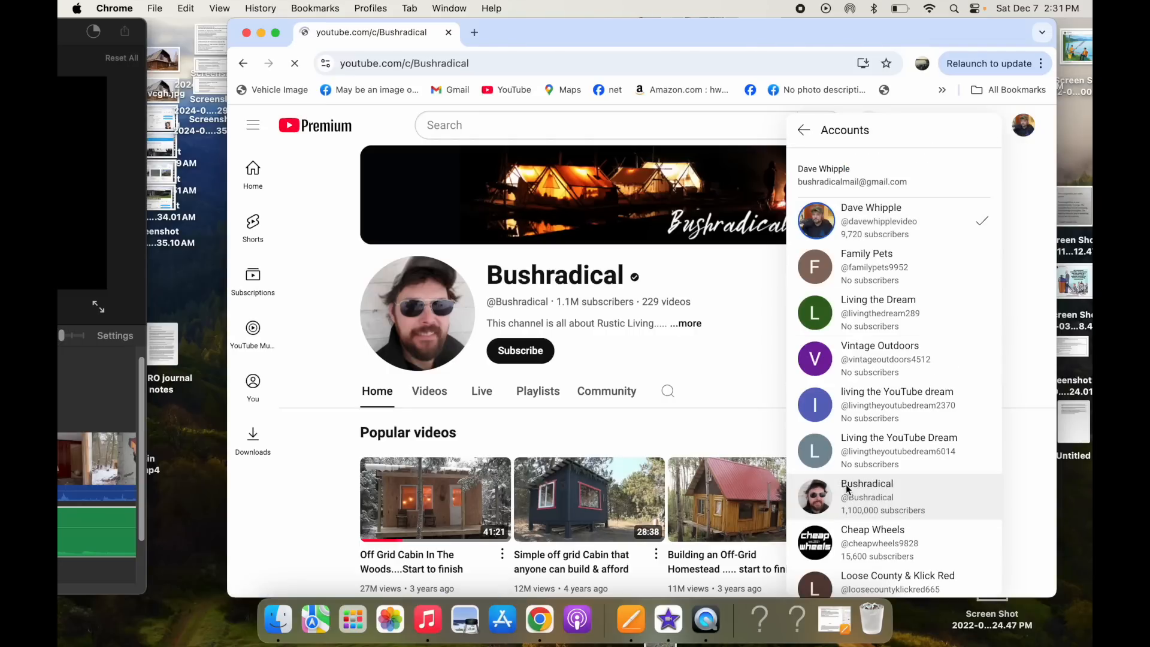
scroll(764, 344, "down", 1)
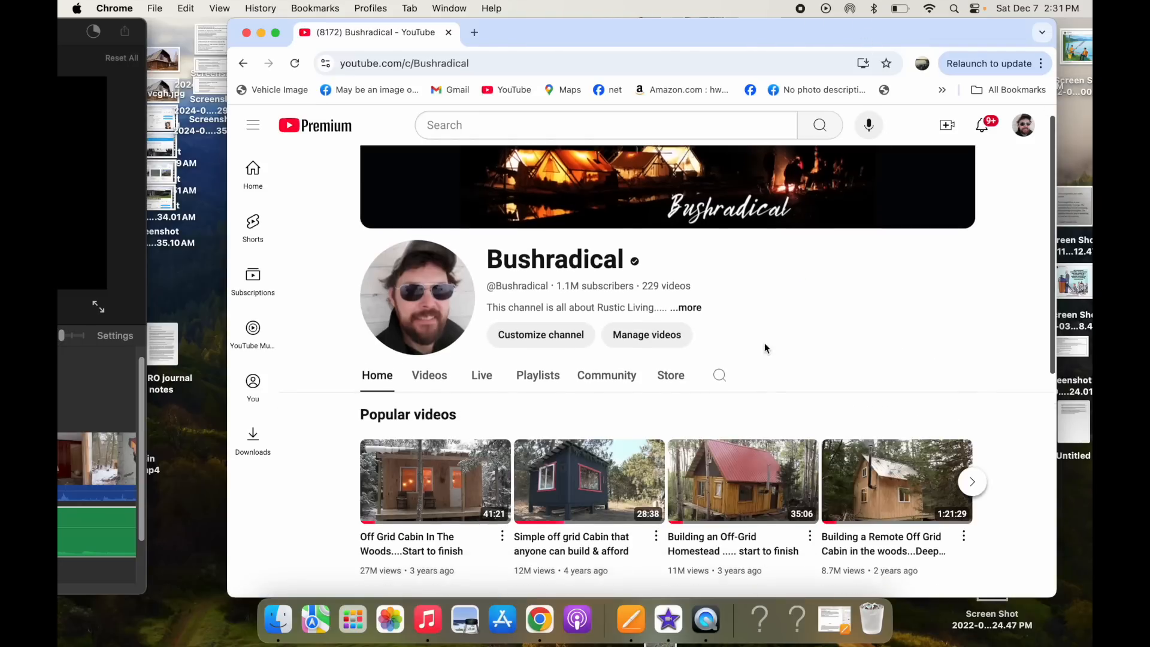
scroll(755, 348, "up", 1)
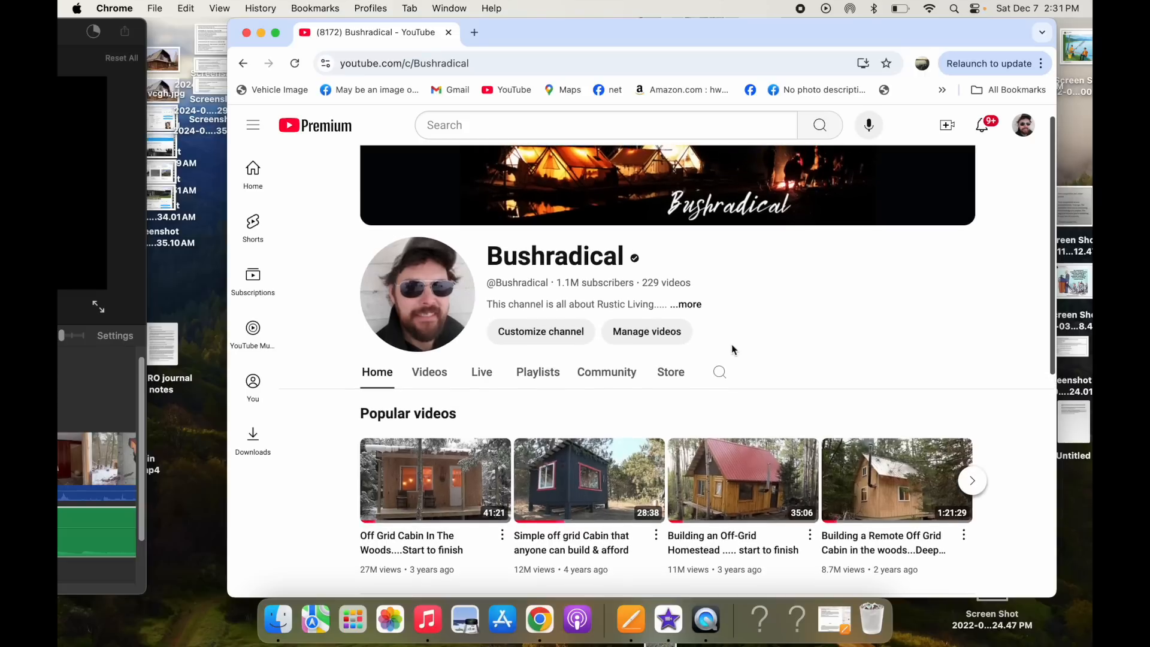
- Open YouTube Studio from the channel and start uploading videos from the dashboard
left_click(661, 339)
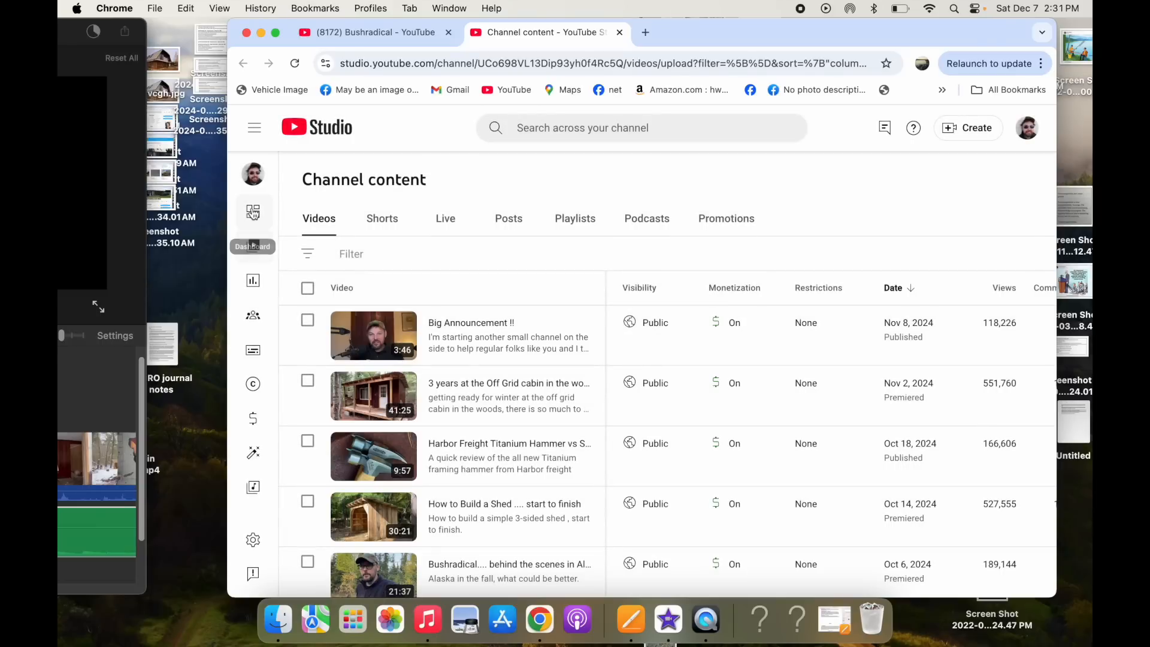
left_click(254, 215)
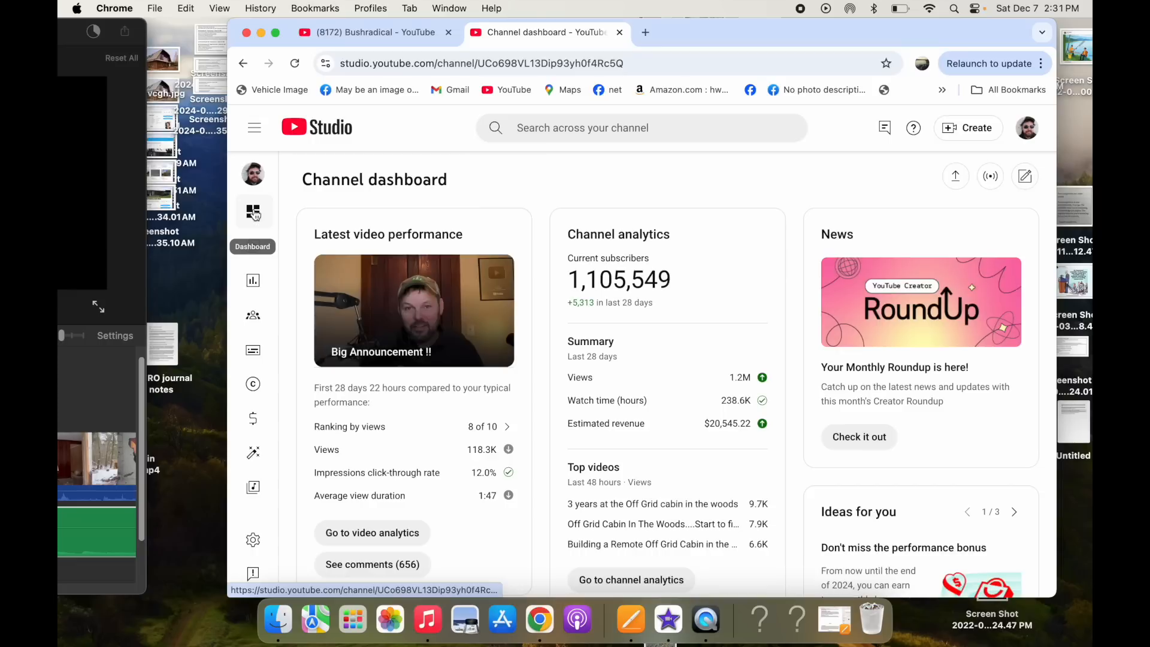
left_click(956, 178)
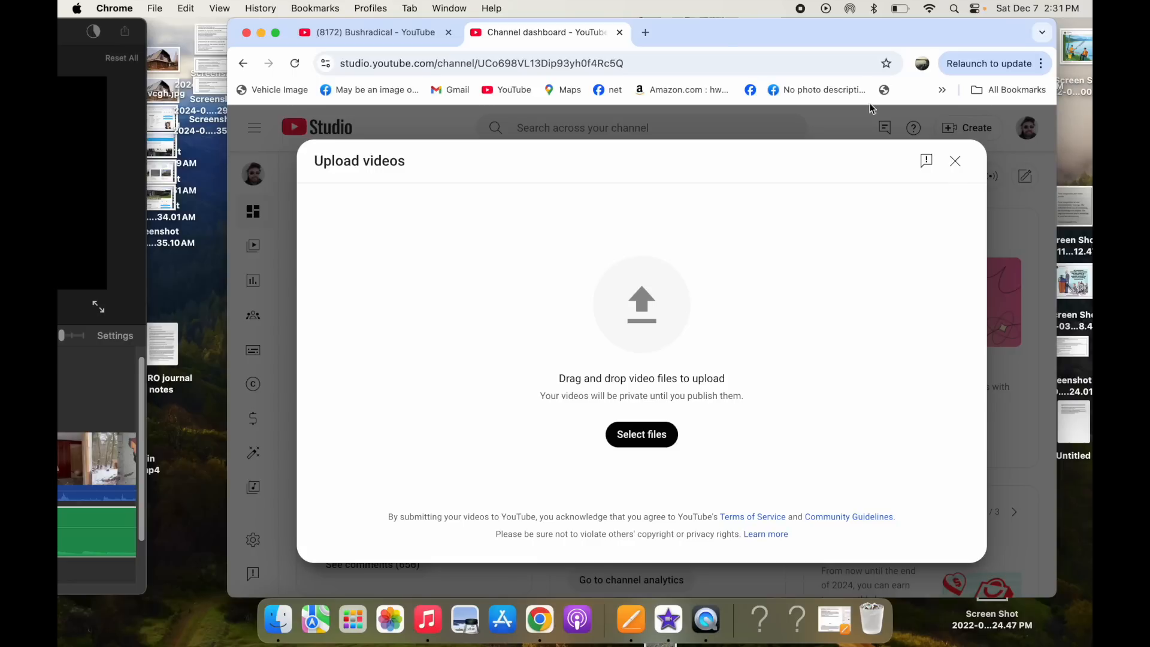
- Drag the Buying an Abandoned House.mp4 file from the desktop into the upload dialog
left_click_drag(715, 34, 945, 49)
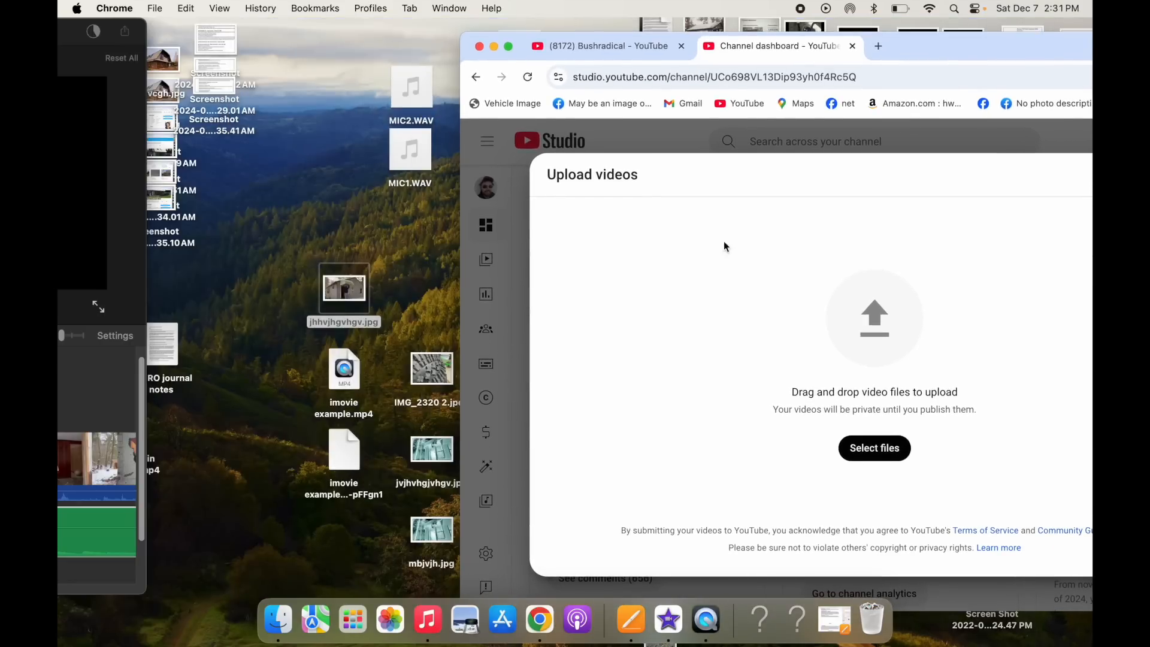
left_click_drag(519, 53, 603, 50)
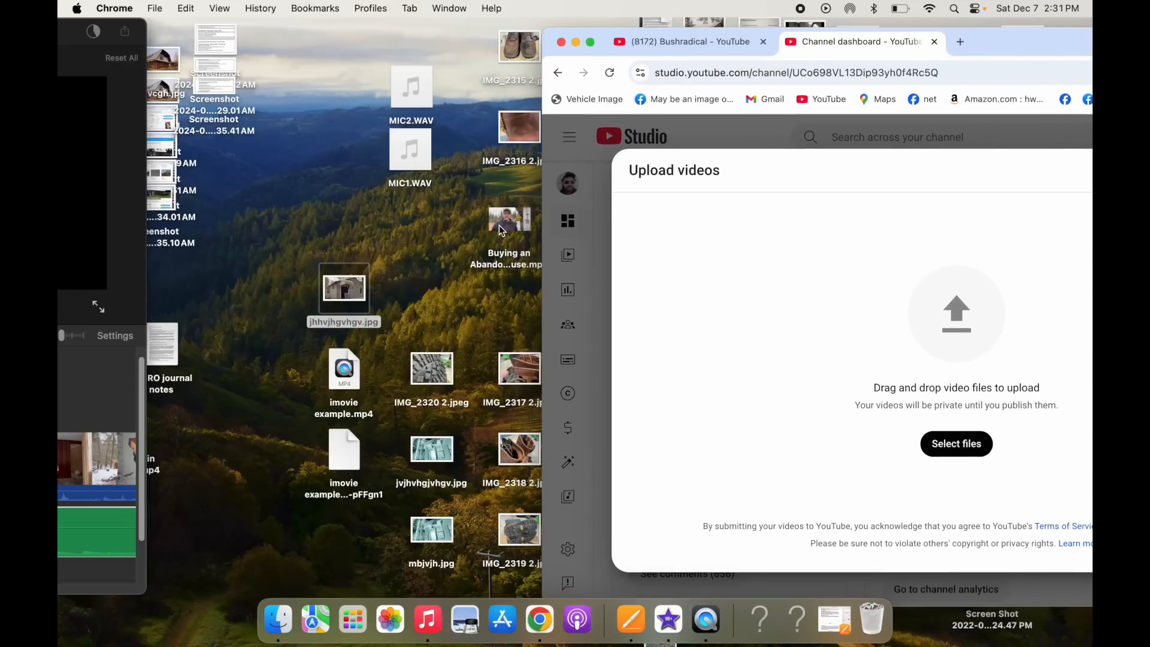
left_click_drag(499, 225, 933, 354)
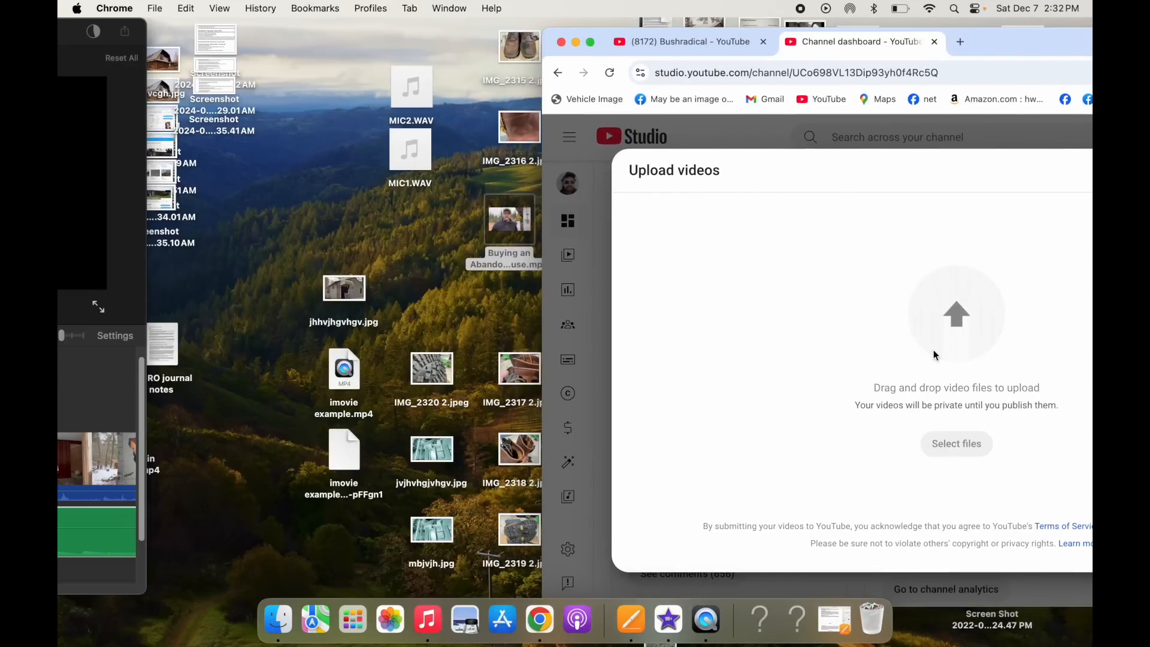
left_click_drag(1039, 43, 672, 37)
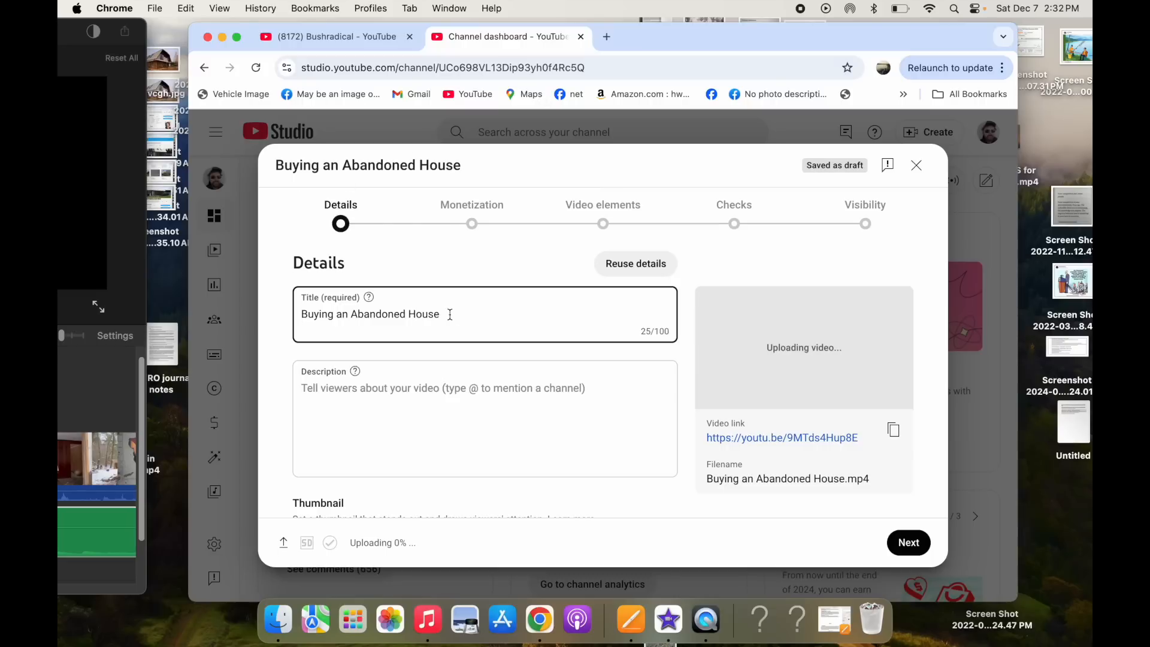
- Review the video's upload details, expanding the additional settings such as tags and comments
scroll(464, 356, "down", 5)
scroll(464, 356, "down", 5)
scroll(465, 358, "up", 10)
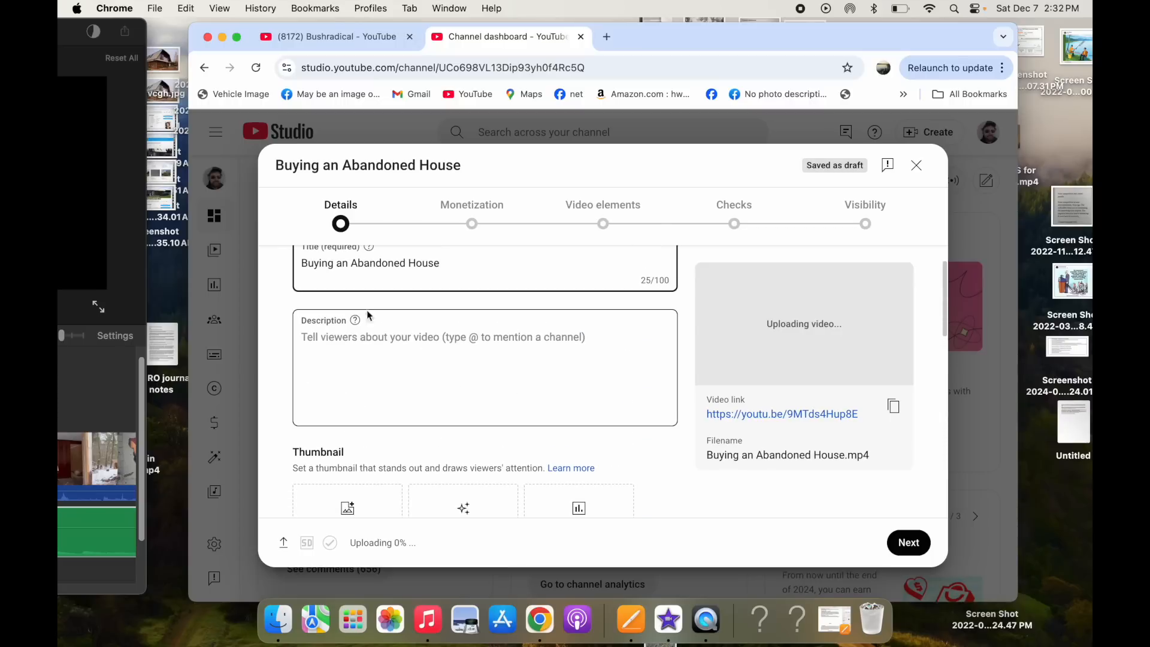
scroll(405, 380, "down", 3)
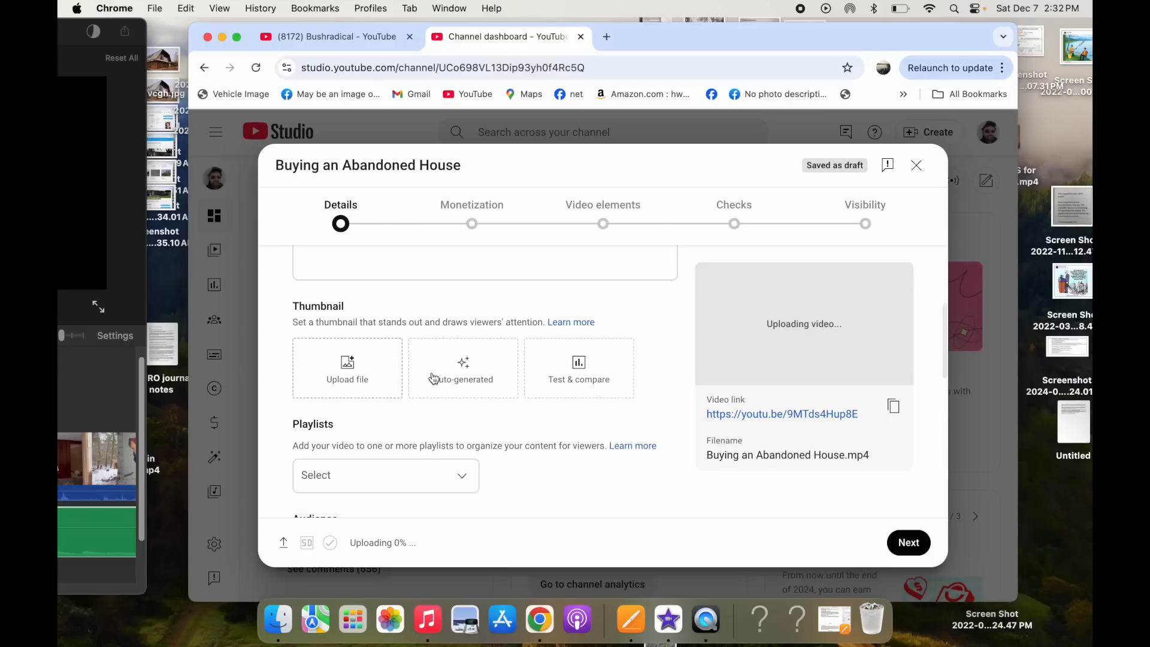
scroll(434, 377, "down", 10)
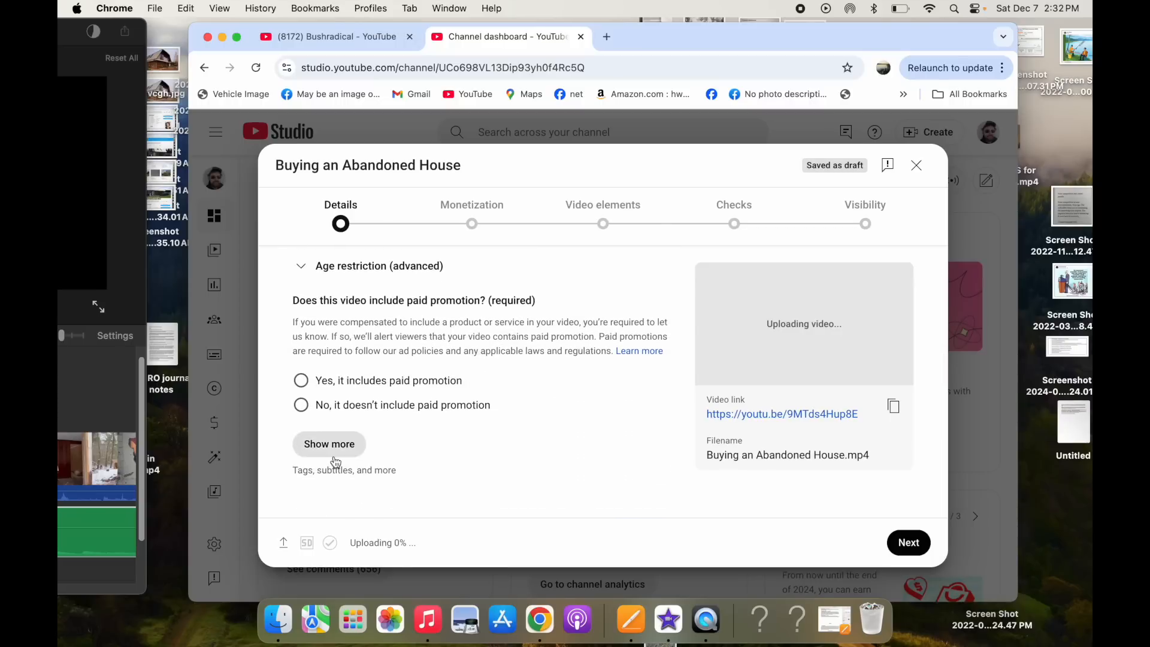
left_click(333, 455)
scroll(415, 450, "down", 5)
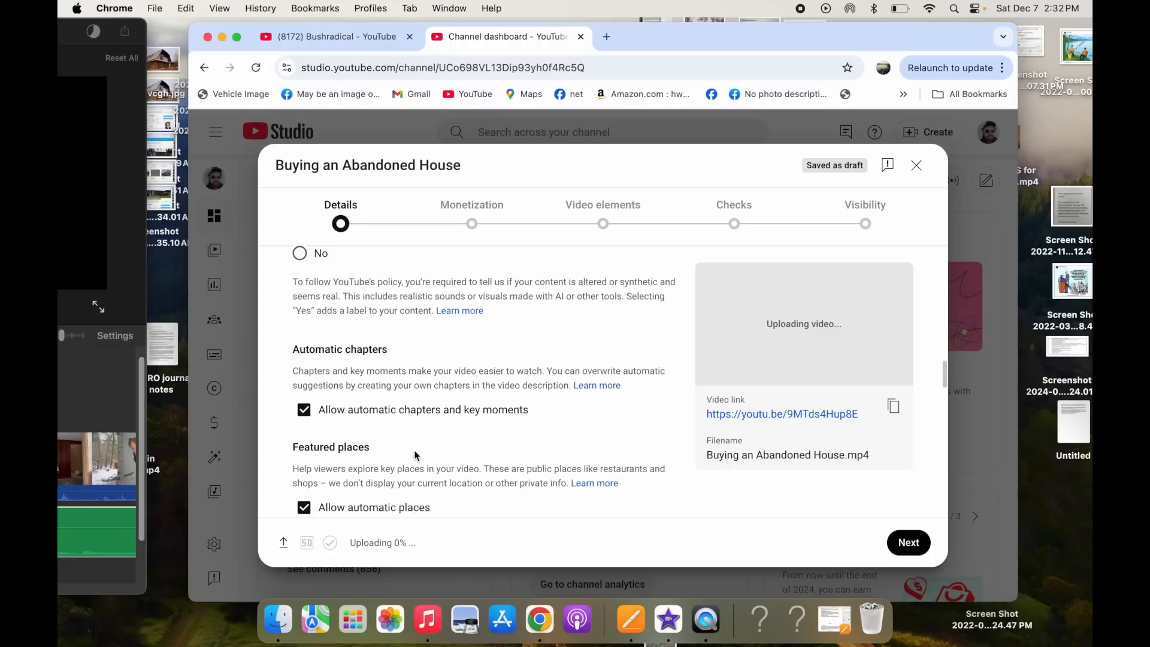
scroll(414, 450, "down", 3)
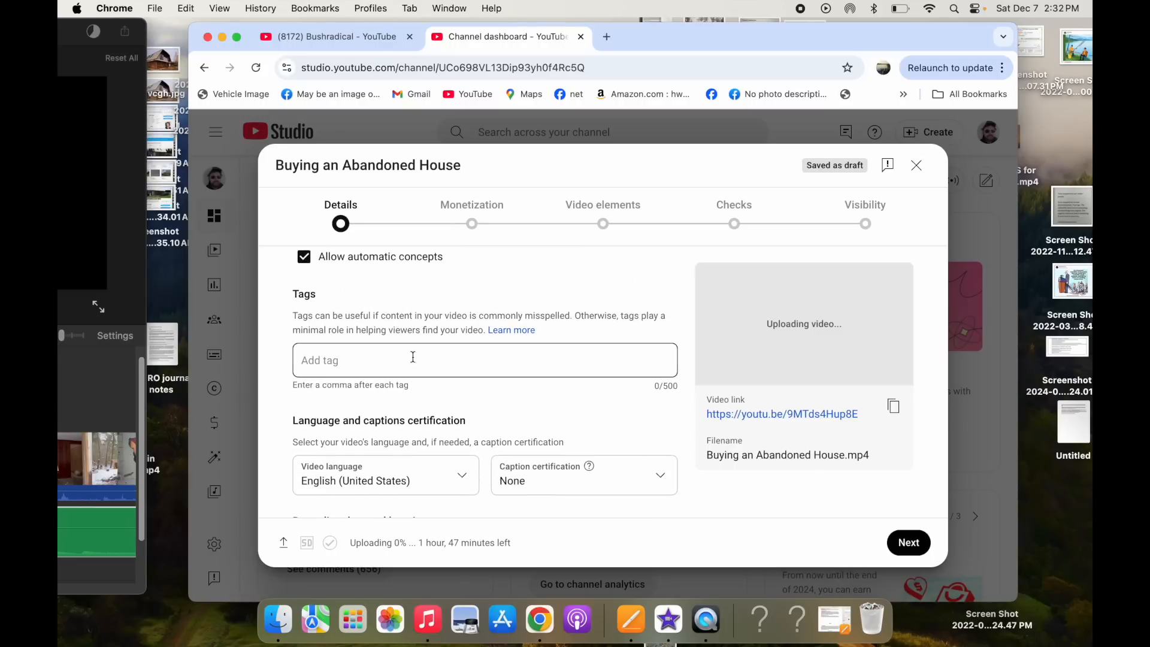
left_click(370, 361)
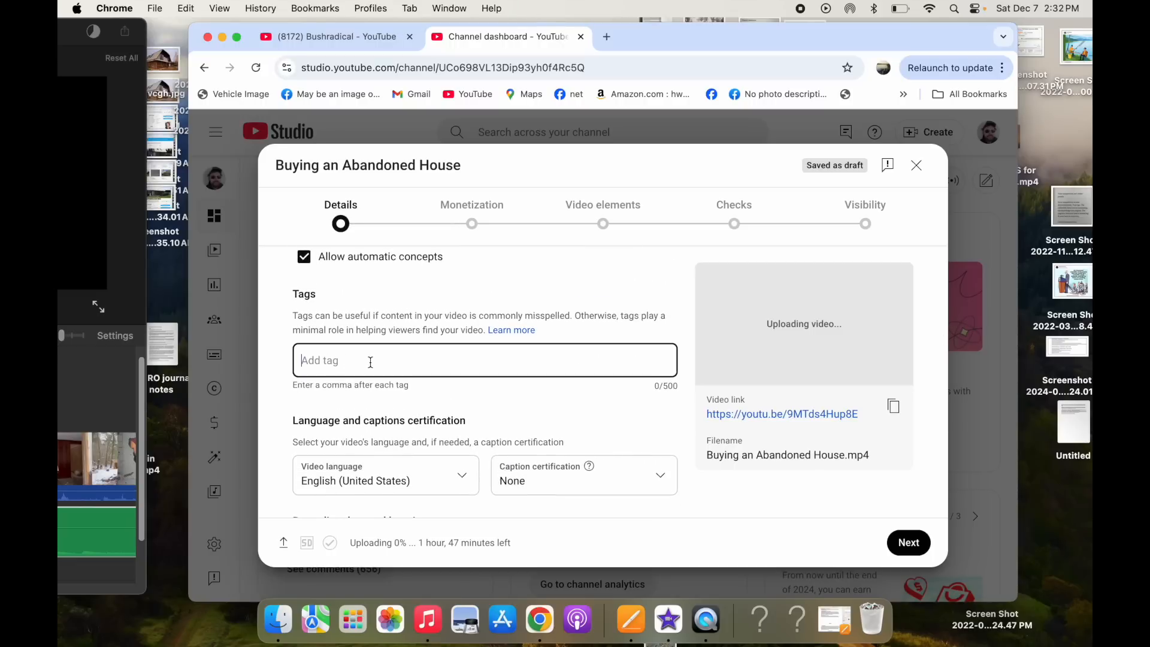
scroll(512, 437, "down", 4)
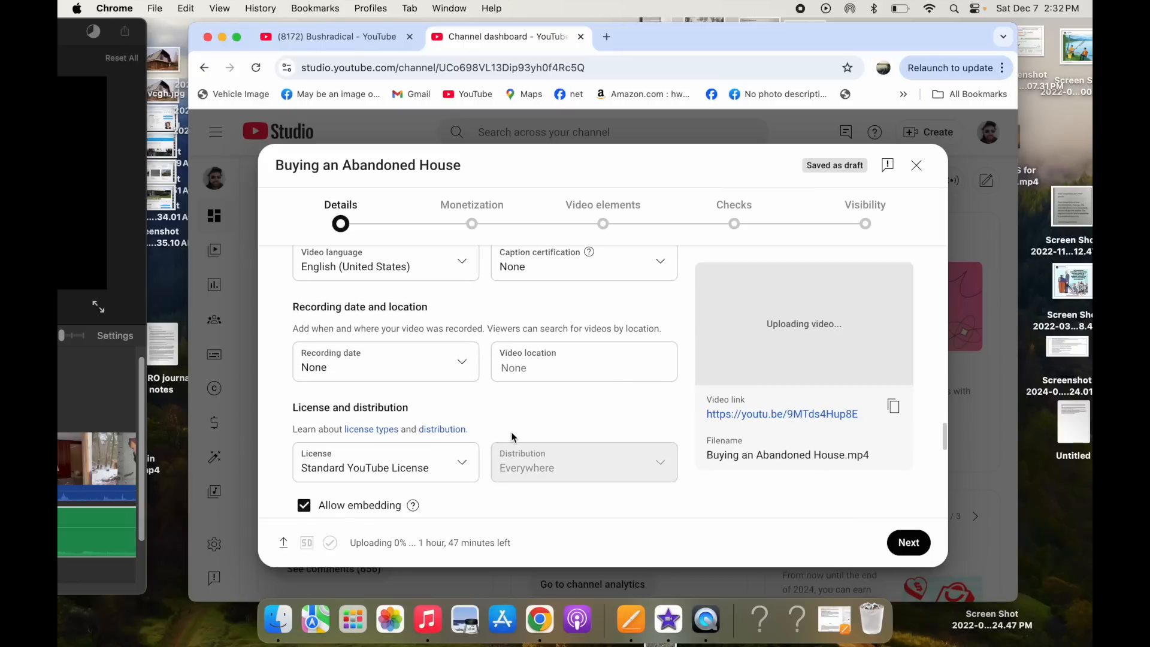
scroll(512, 437, "down", 5)
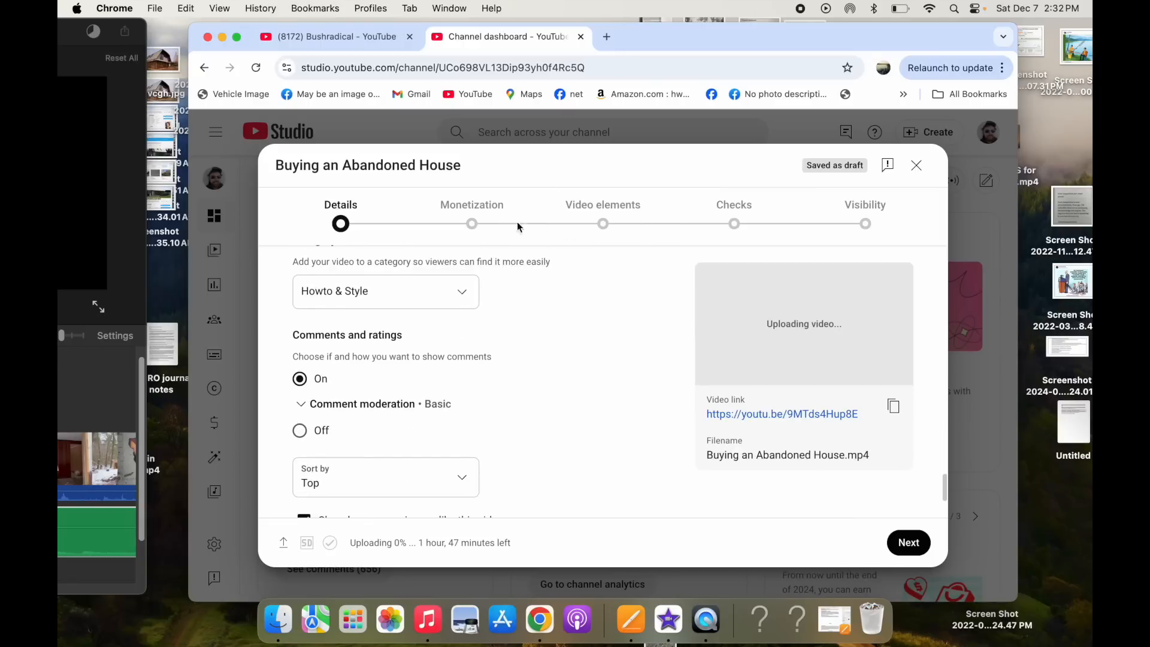
- Mark the video as not including paid promotion and move on to the Monetization step
left_click(469, 224)
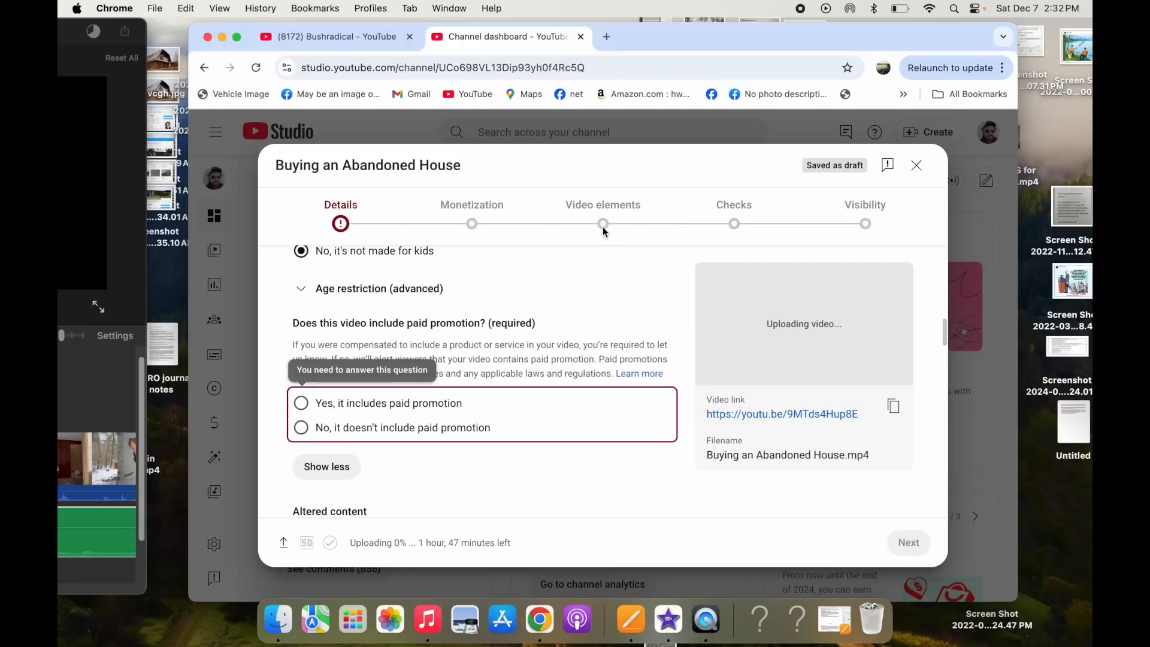
left_click(301, 427)
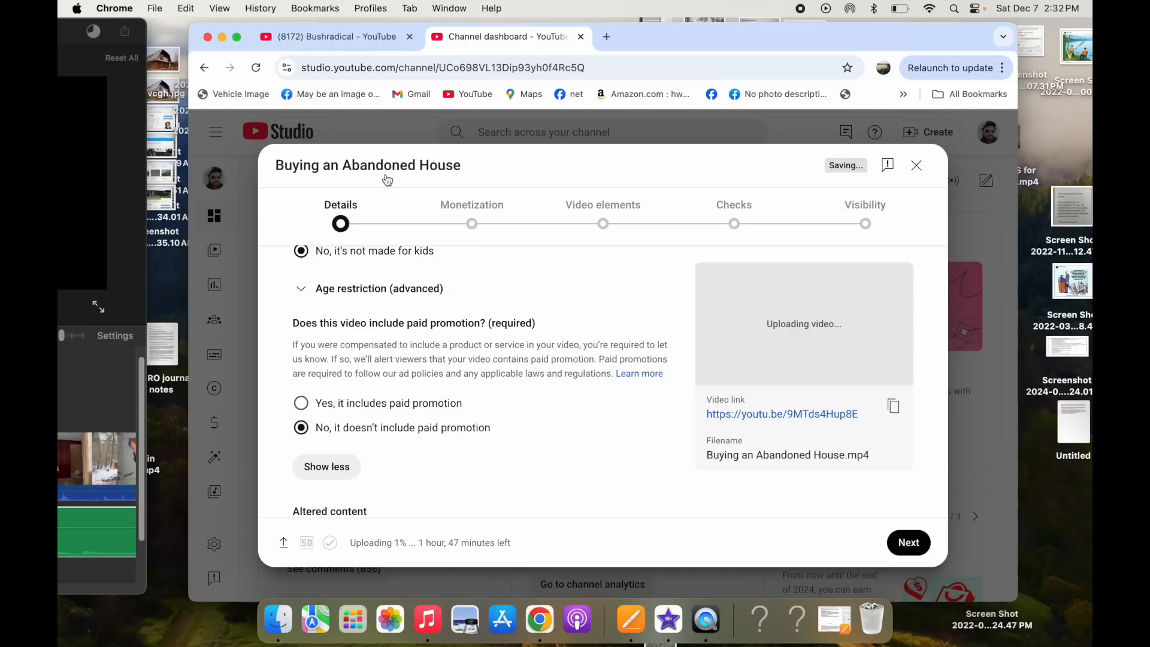
left_click(474, 227)
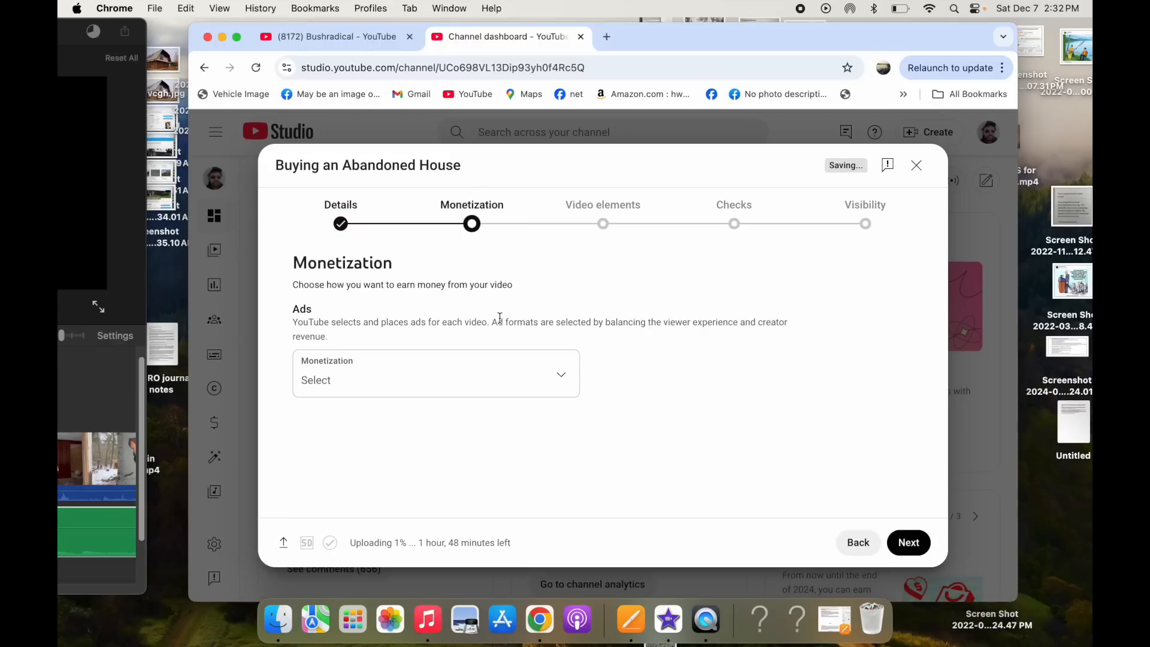
left_click(560, 375)
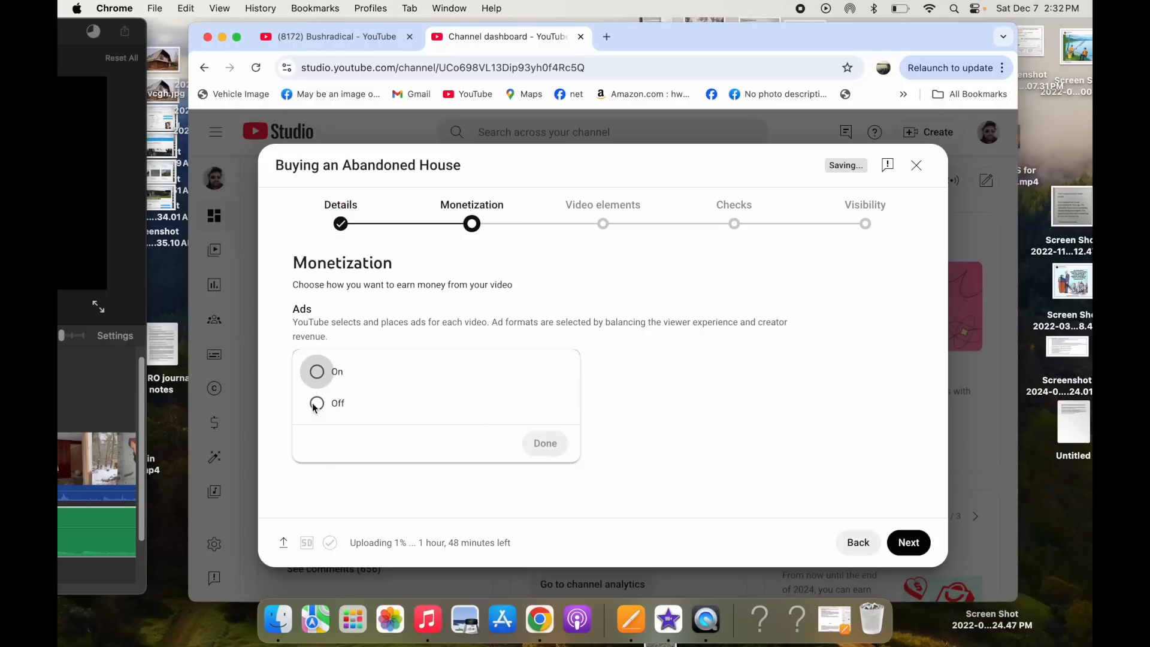
left_click(599, 224)
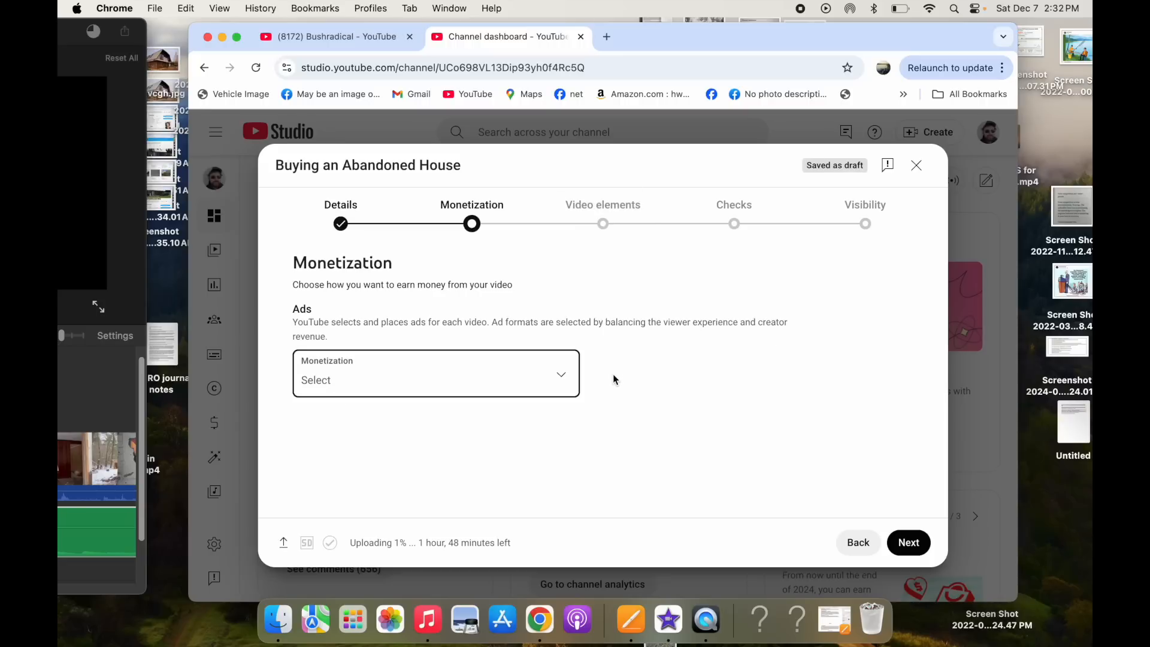
left_click(727, 225)
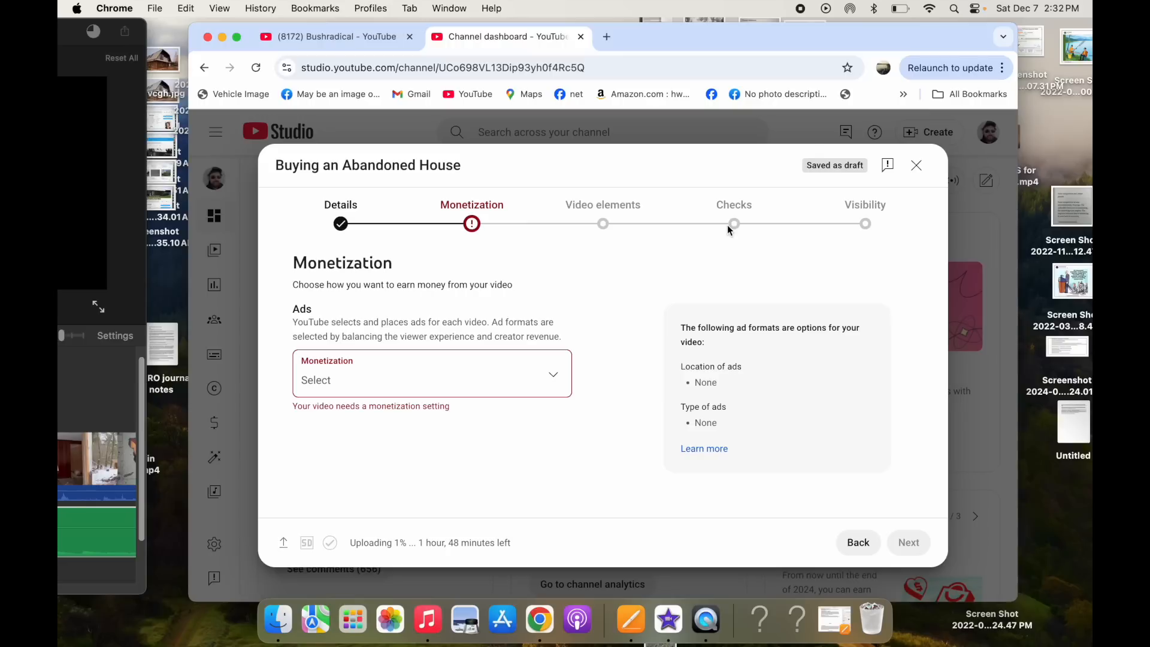
- Turn monetization ads On and proceed to the Visibility step's publish options
left_click(552, 375)
left_click(316, 372)
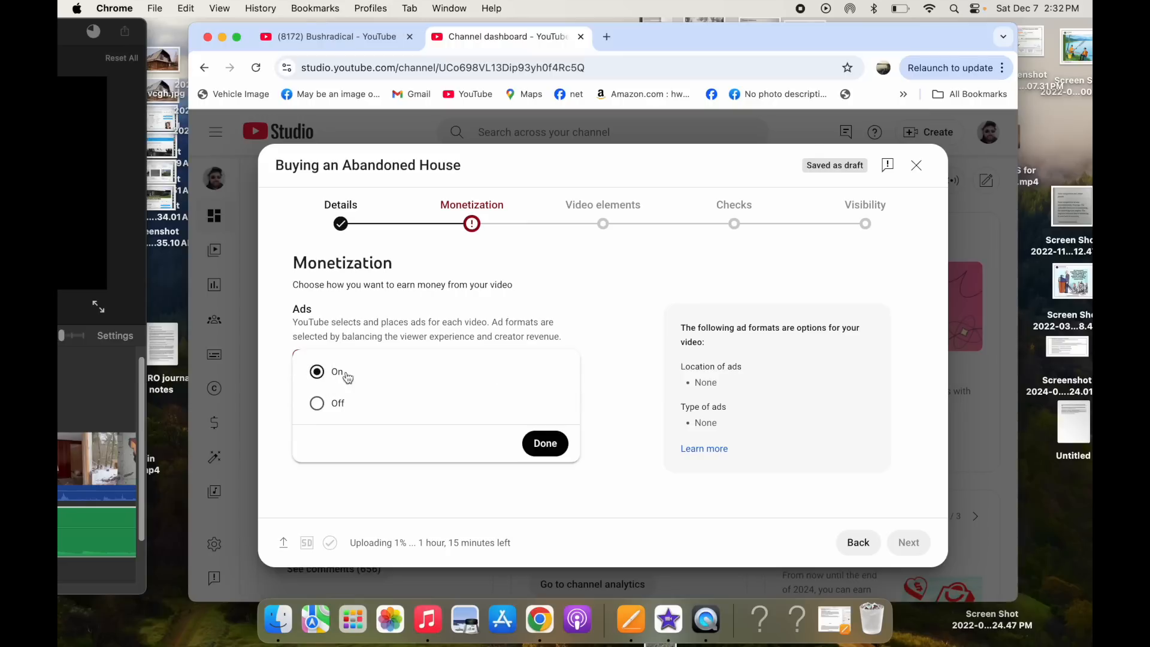
left_click(544, 443)
left_click(876, 224)
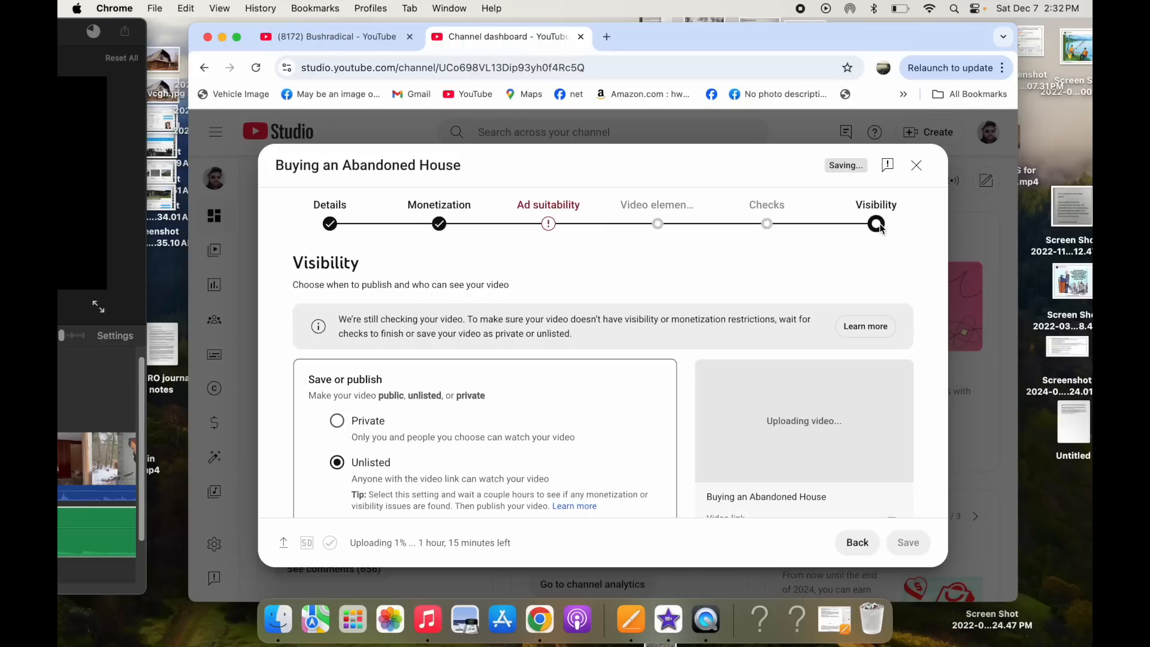
scroll(674, 313, "down", 3)
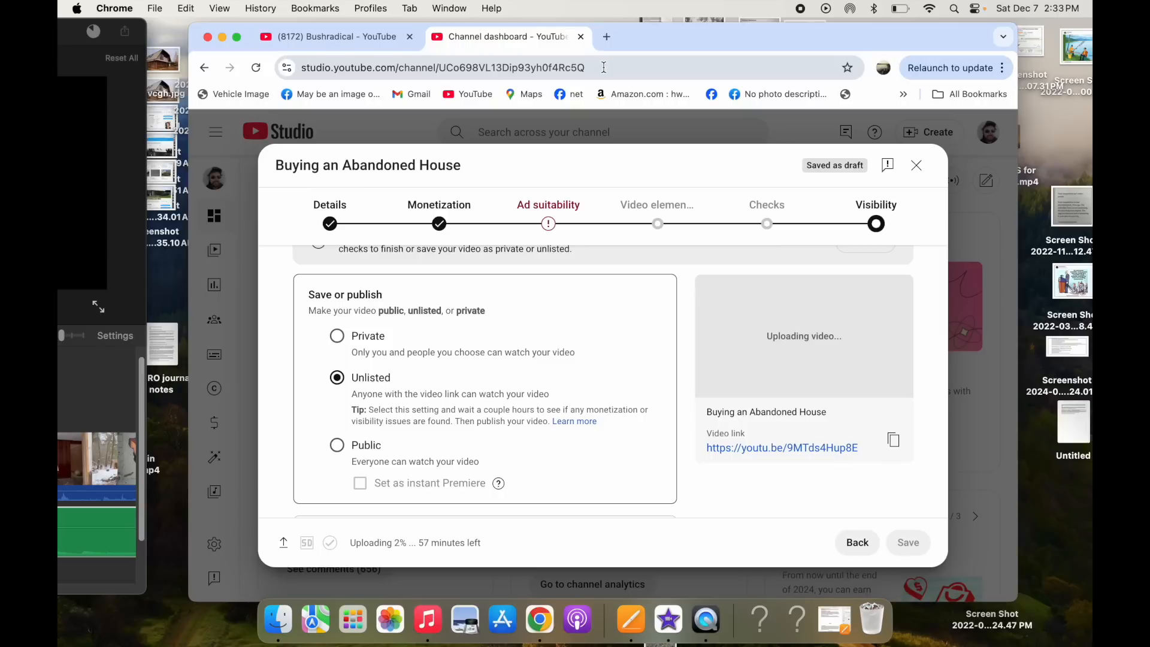
- Set the video's visibility to Public, then save and close the upload dialog
left_click_drag(603, 67, 302, 65)
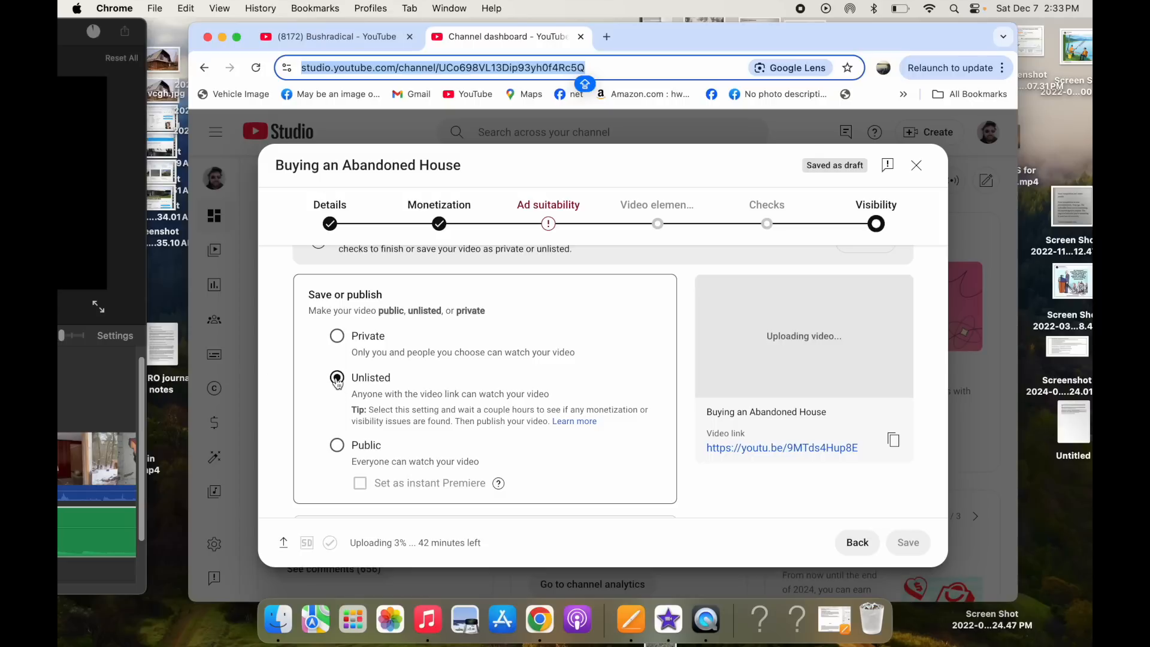
scroll(337, 382, "down", 2)
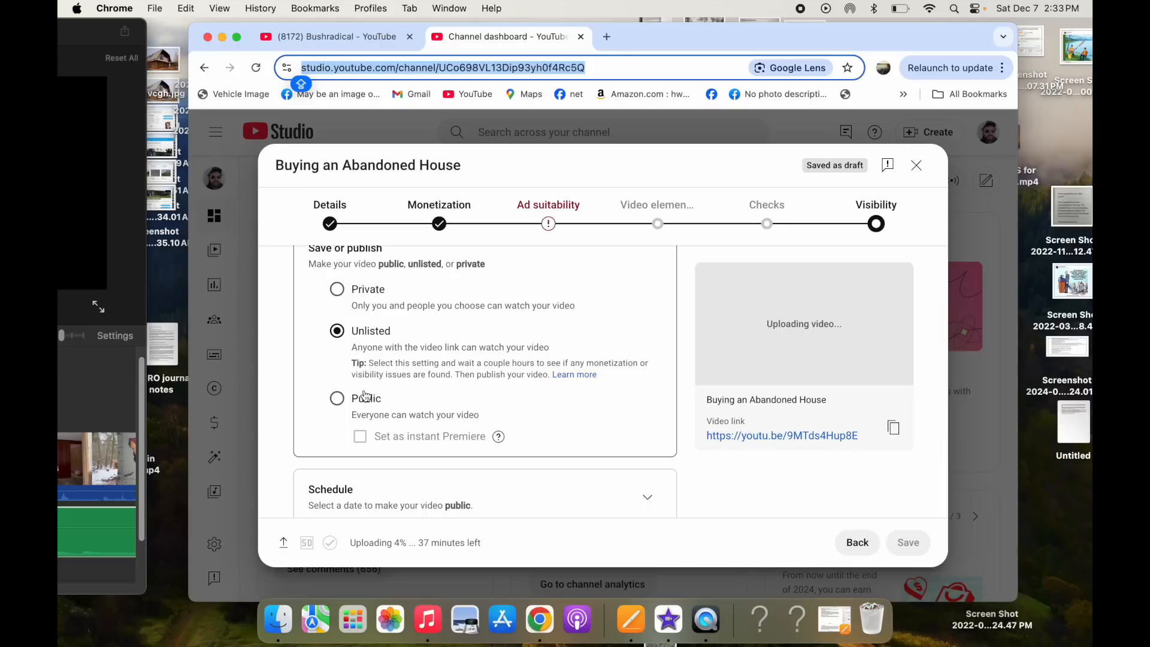
left_click(338, 400)
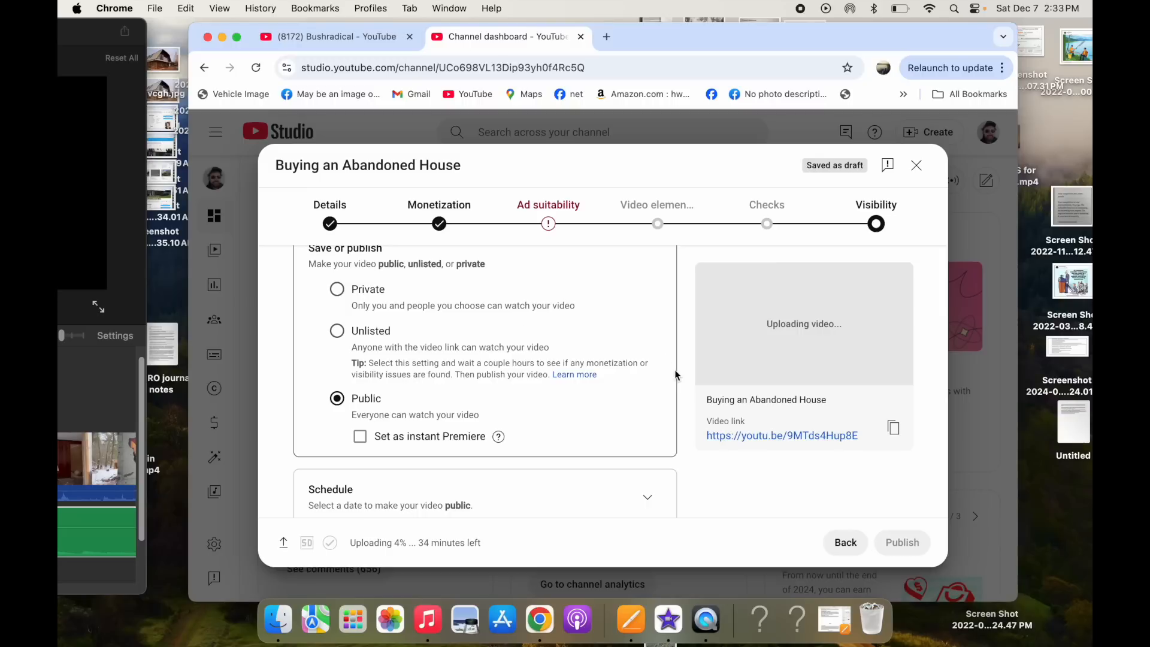
scroll(698, 472, "down", 1)
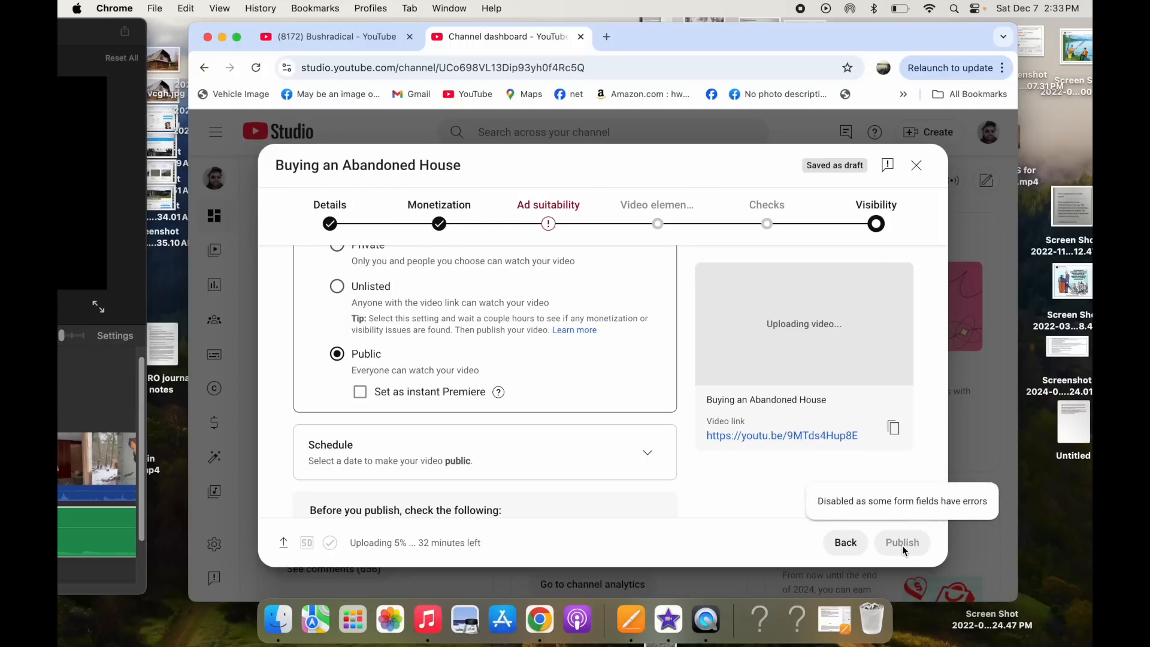
left_click(916, 165)
- Close the YouTube Studio browser window and bring the iMovie project window back into view
left_click(207, 37)
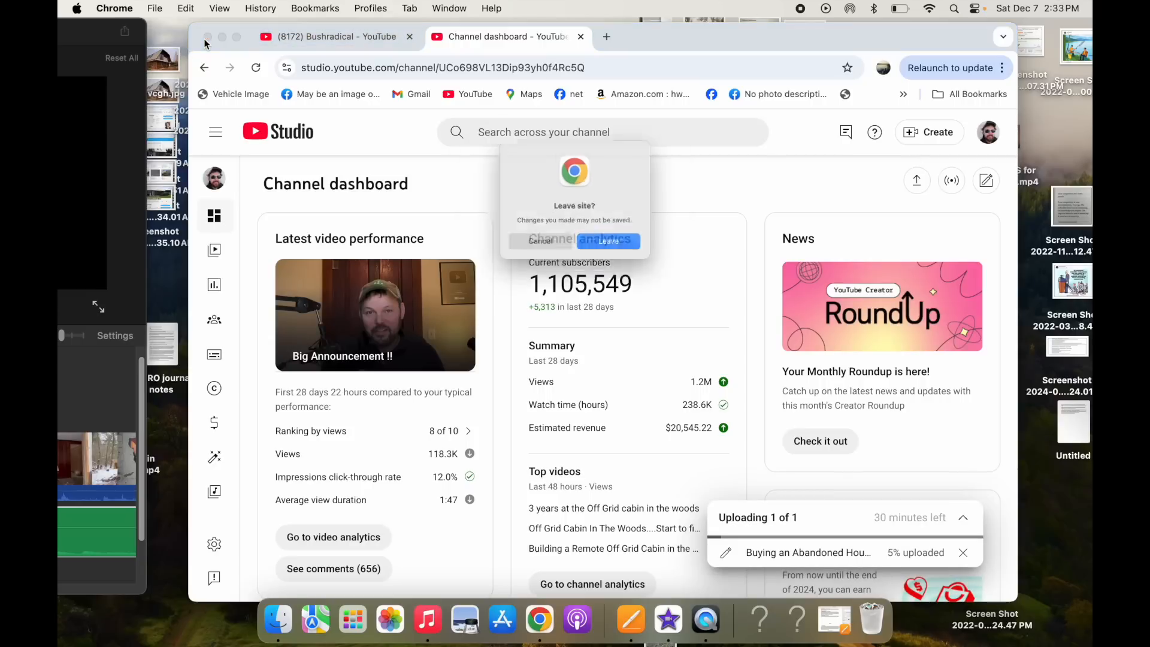
left_click_drag(85, 37, 952, 6)
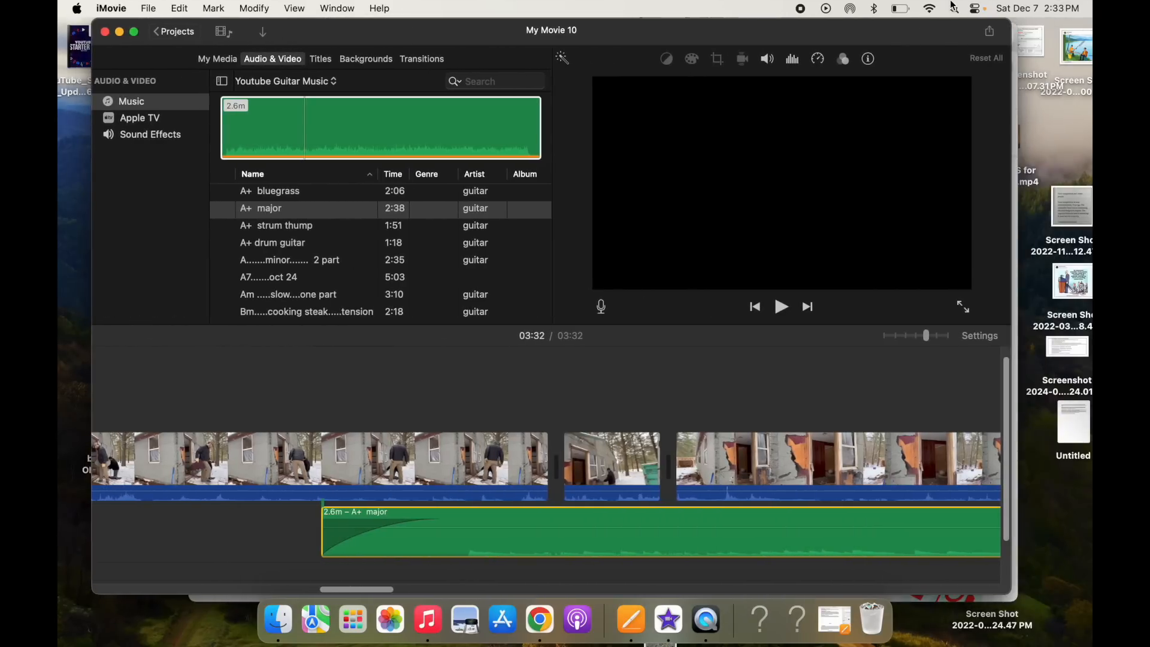